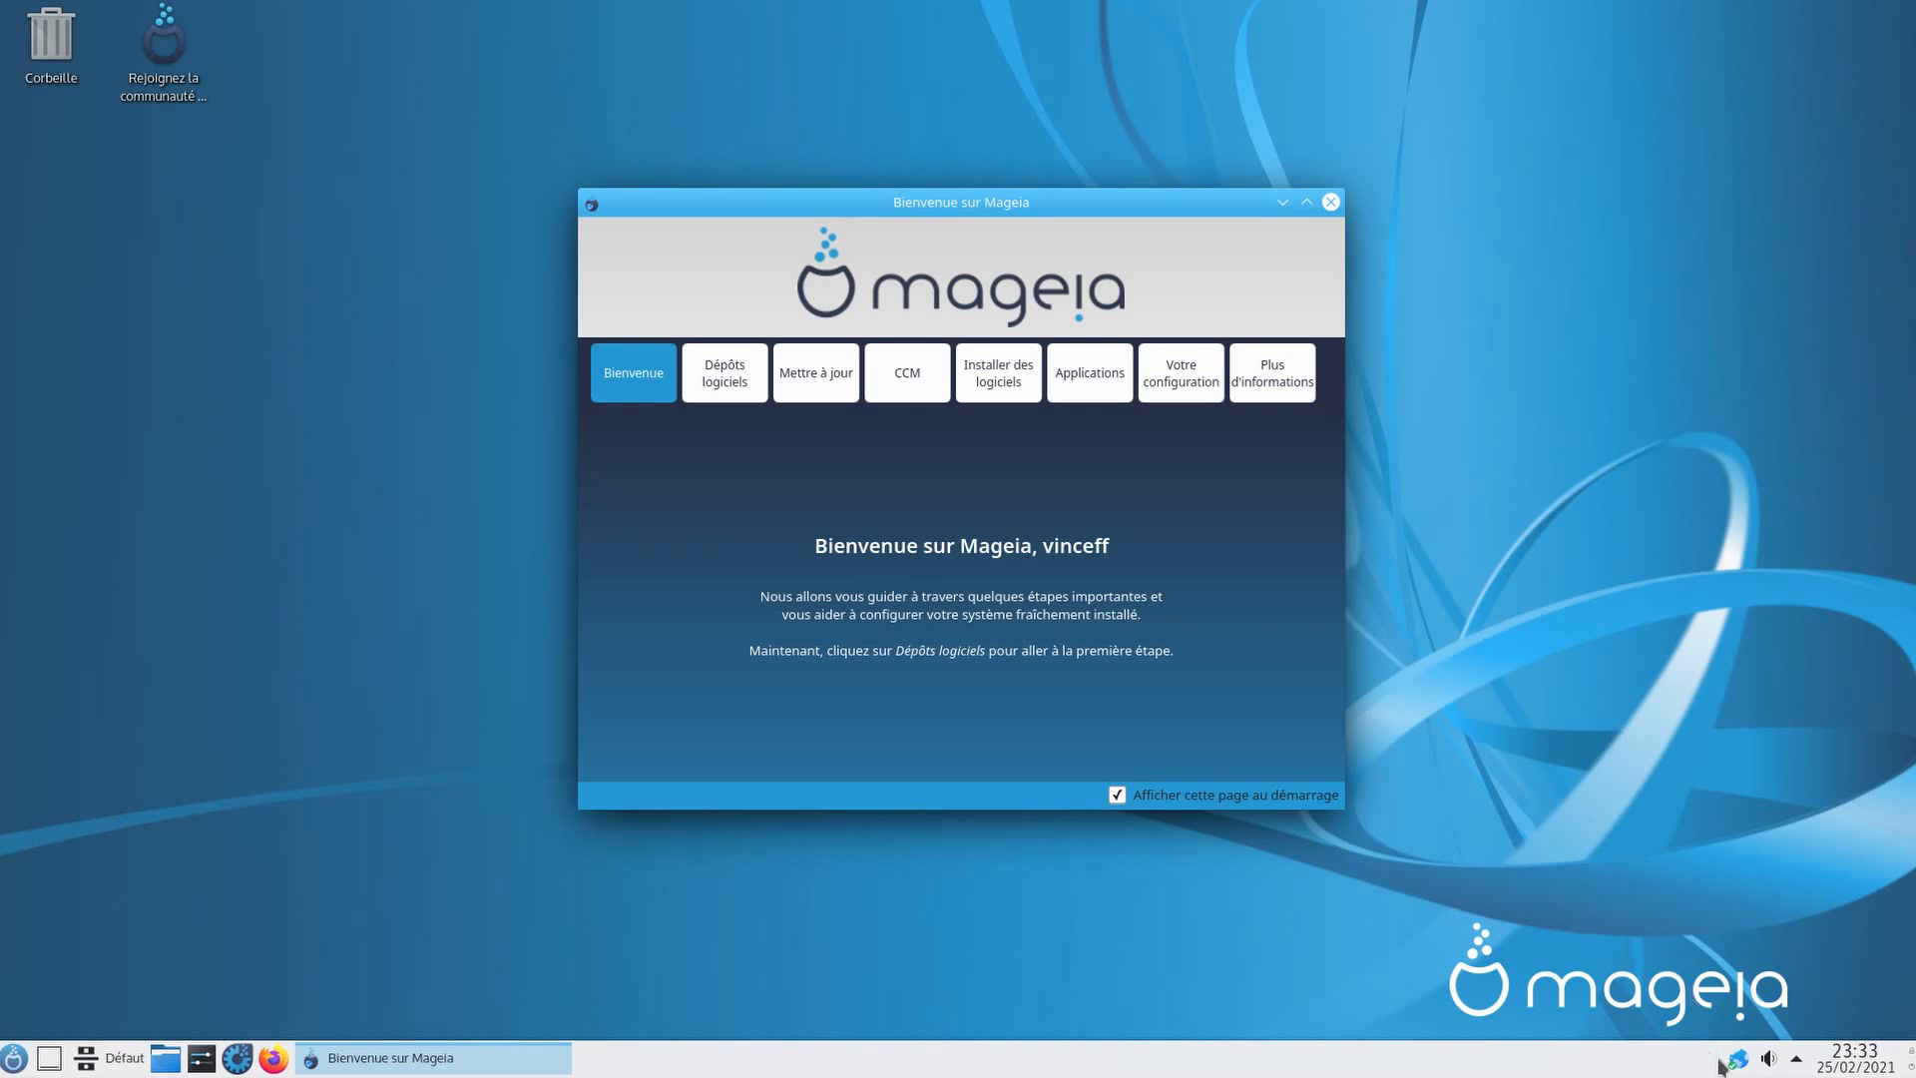
Step: Switch Mageia Welcome to the Dépôts logiciels page explaining the software repositories
{"action": "mouse_move", "coordinate": [1734, 1073]}
{"action": "left_click", "coordinate": [701, 389]}
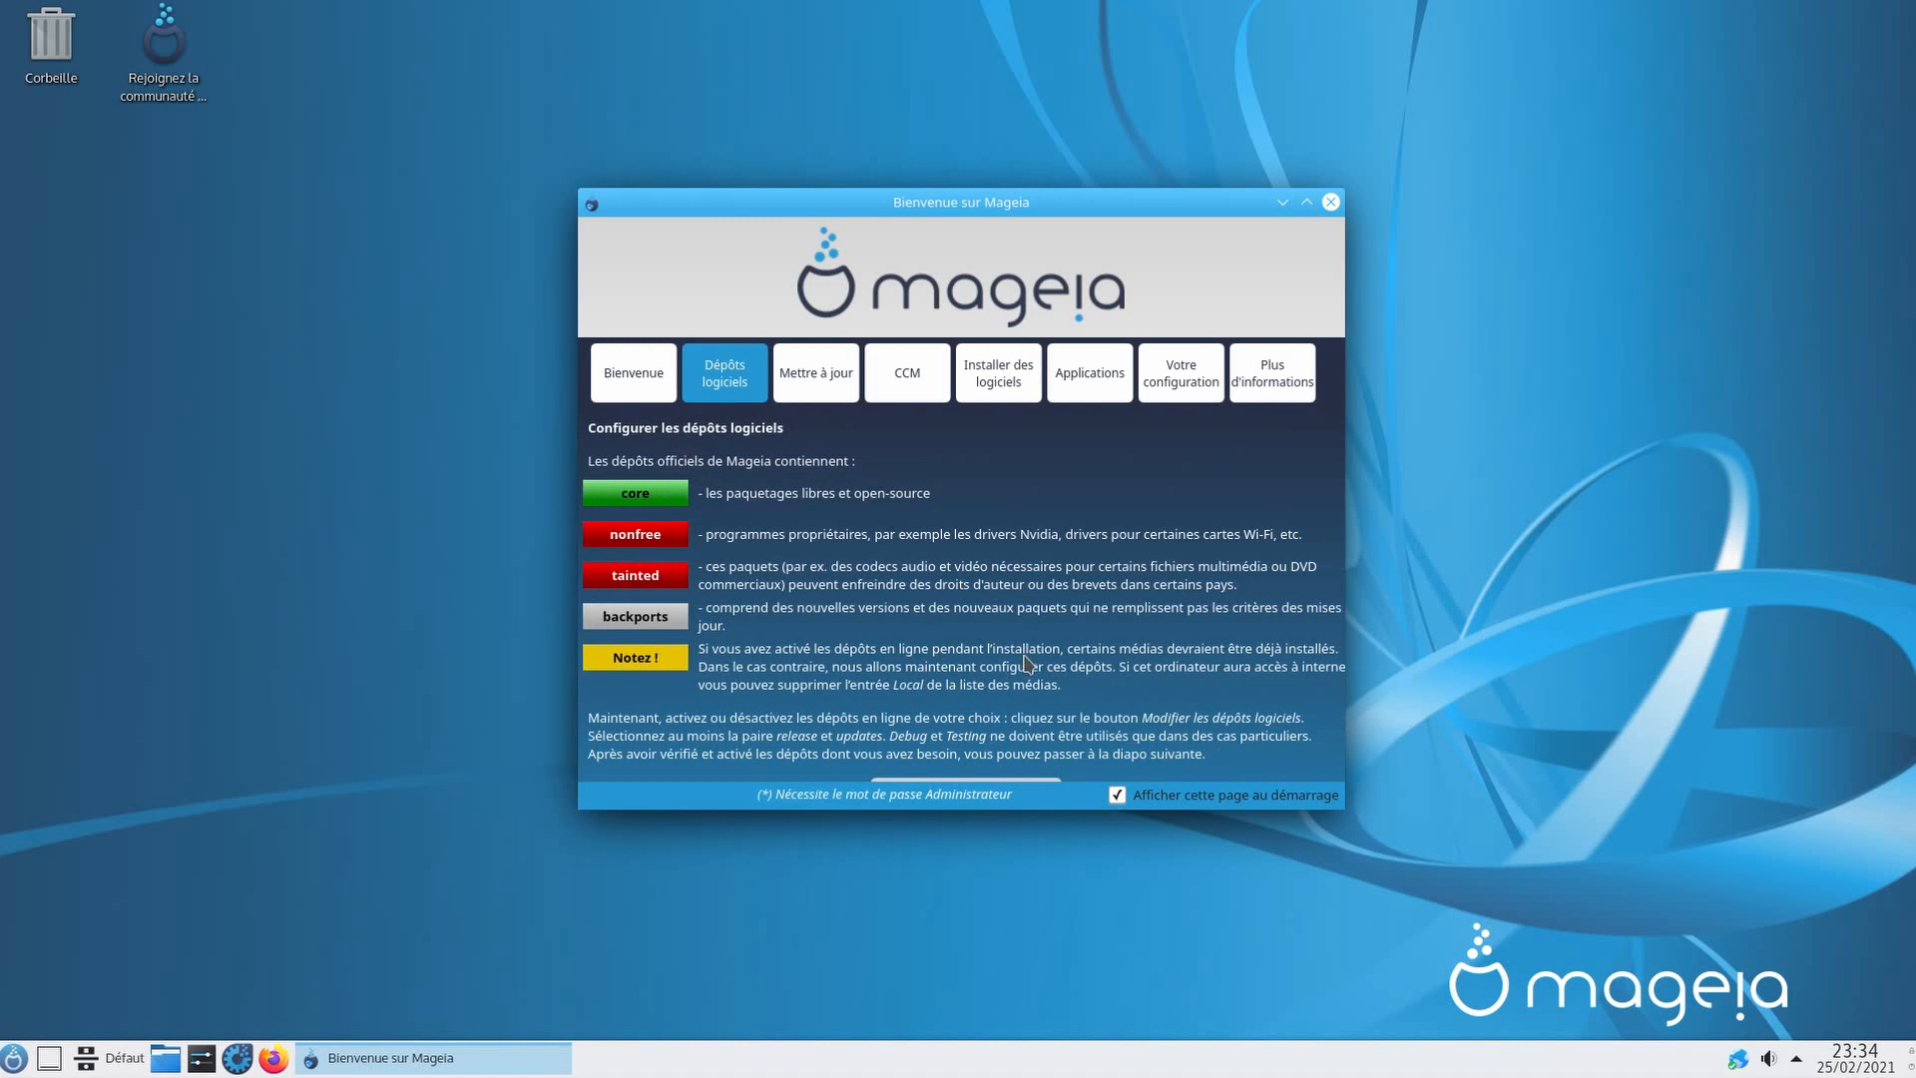
Step: Enlarge the welcome window and shift it up and left so the repositories page fits
{"action": "scroll", "coordinate": [1028, 664], "scroll_direction": "down", "scroll_amount": 1}
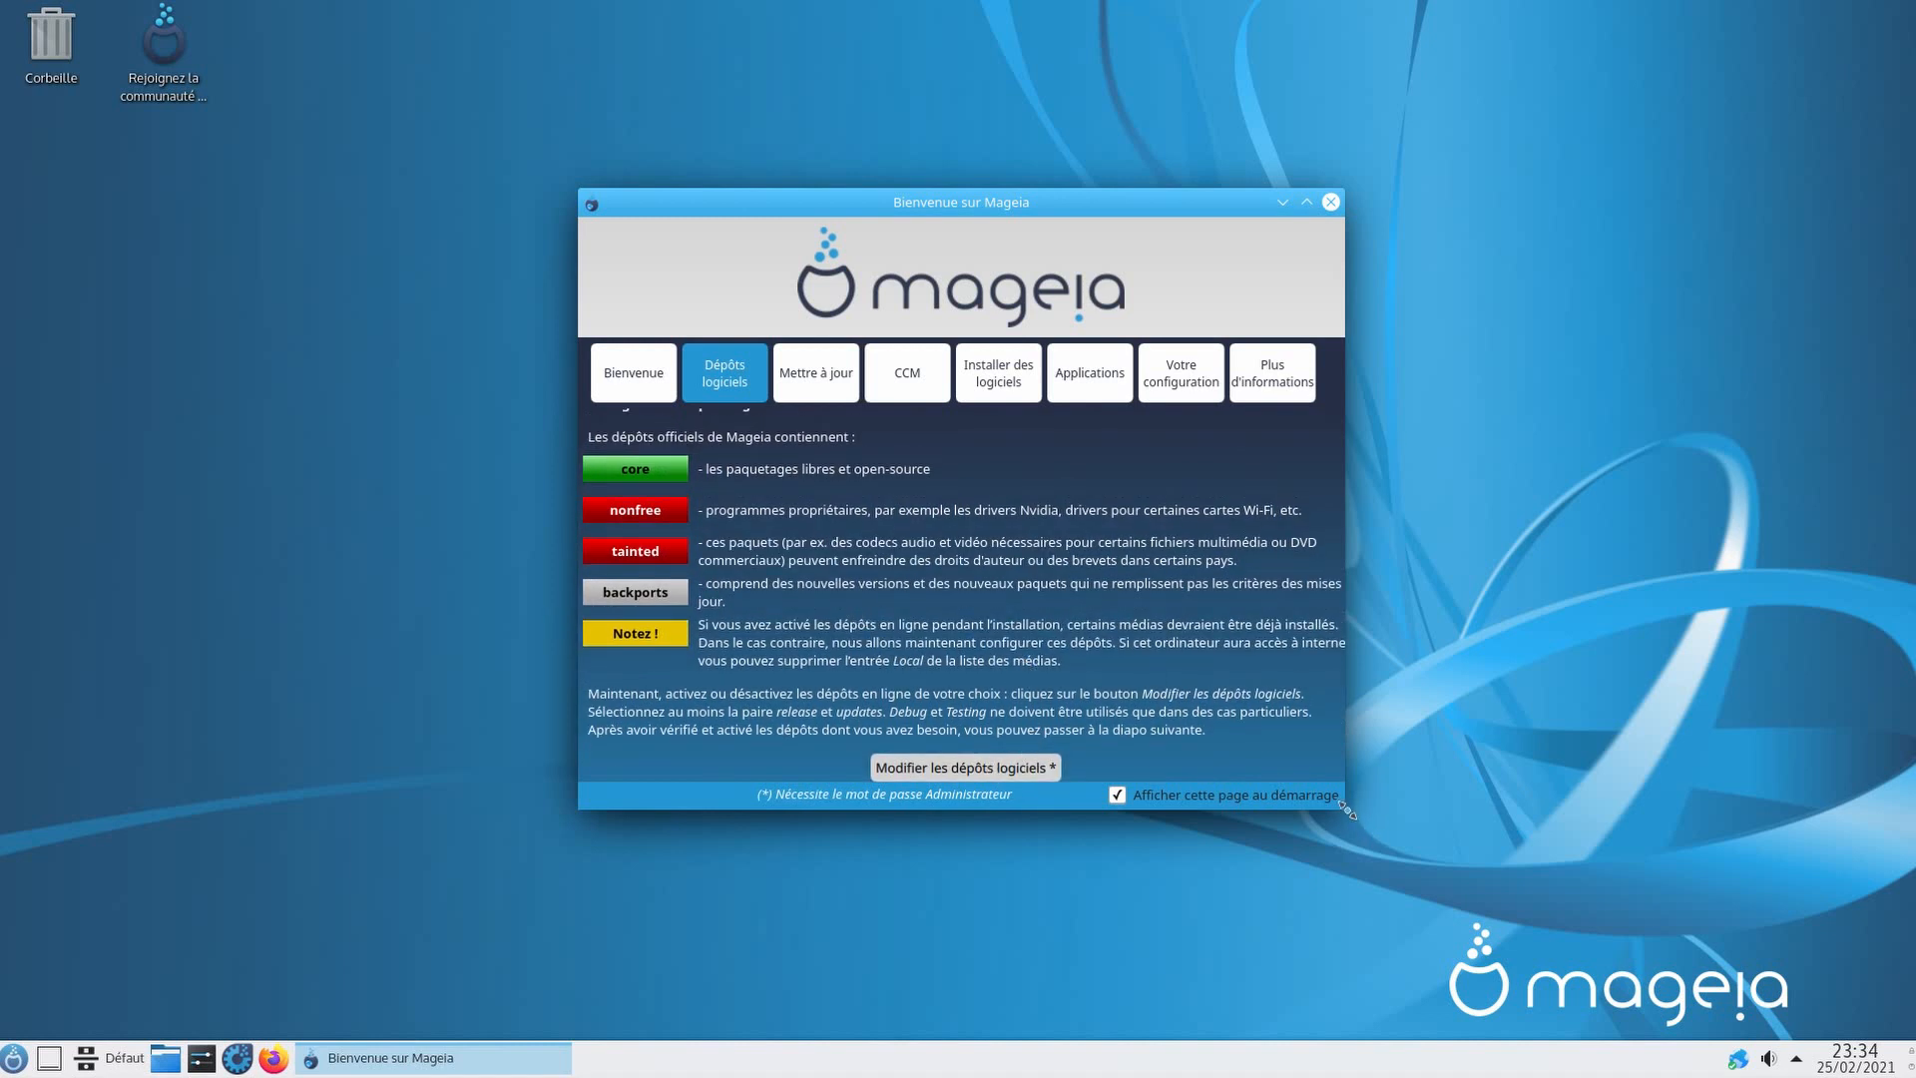
{"action": "left_click_drag", "start_coordinate": [1345, 810], "coordinate": [1545, 936]}
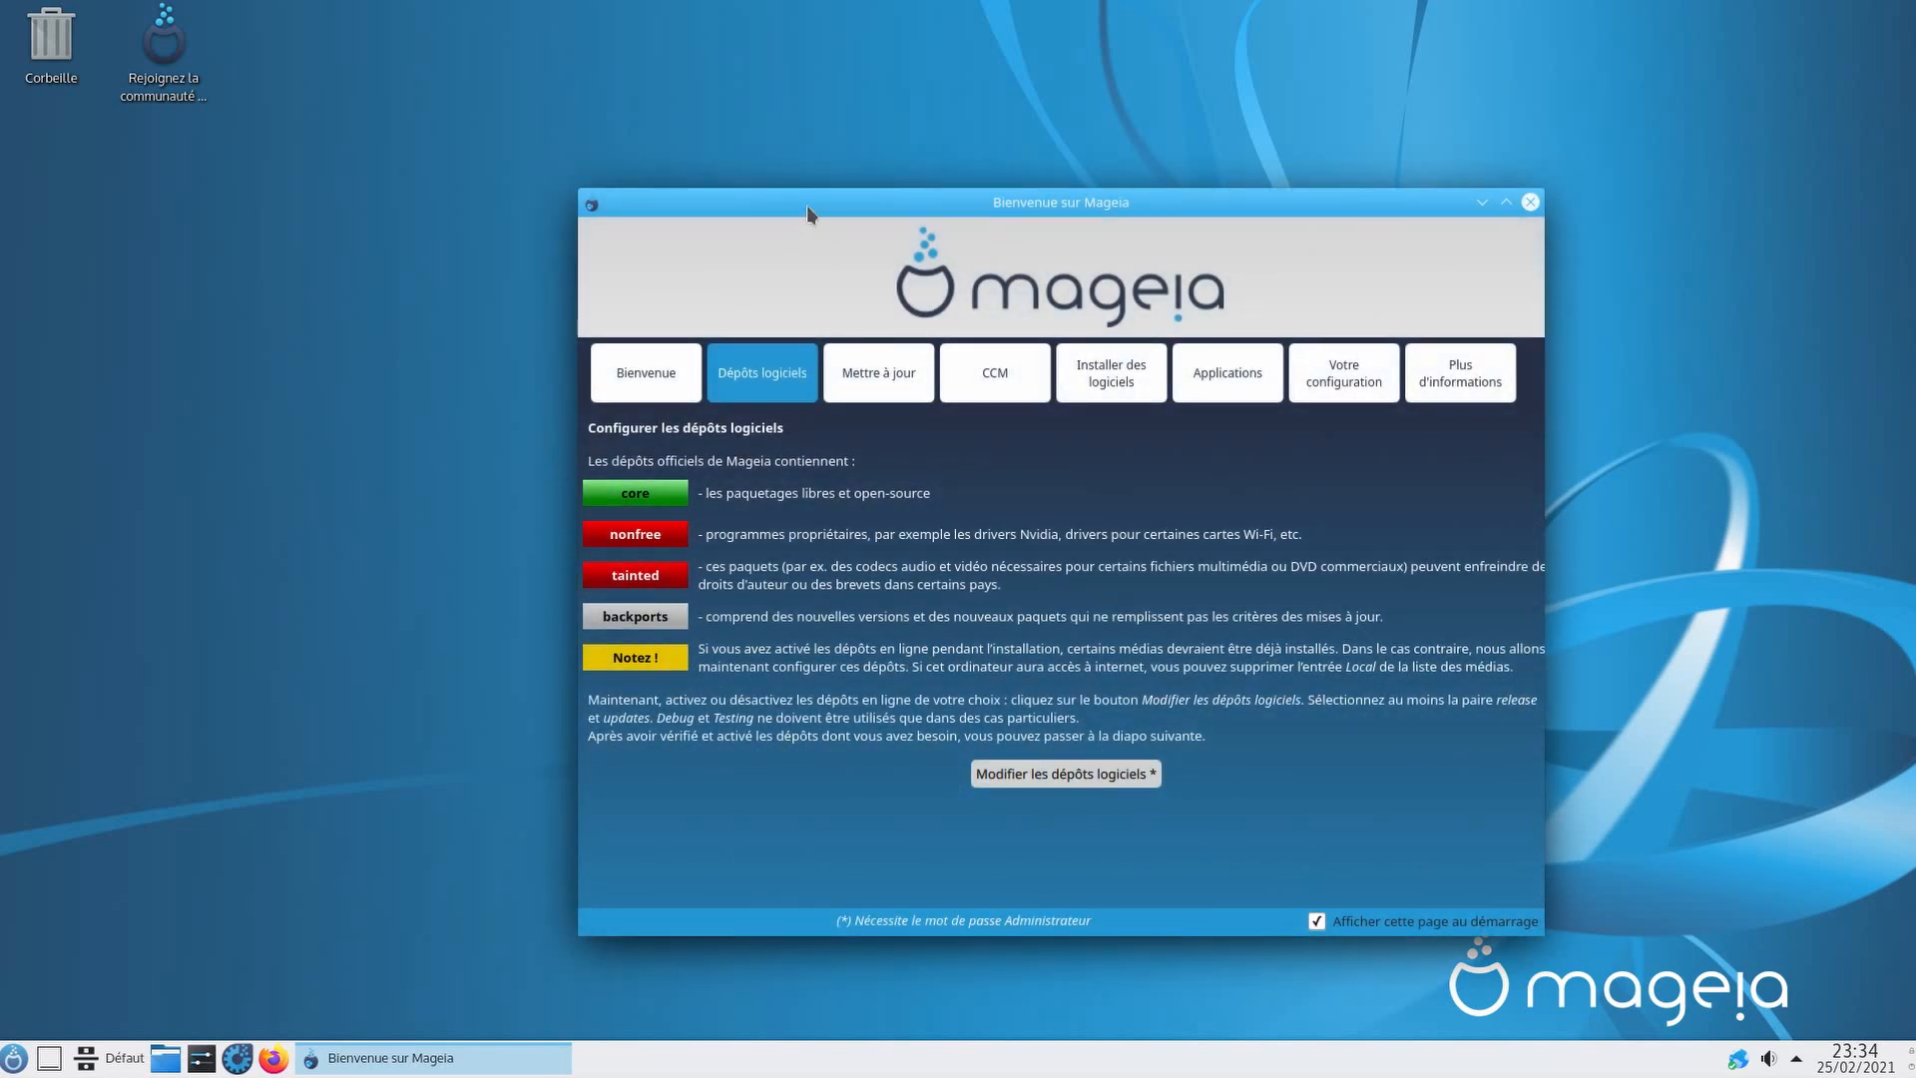
{"action": "left_click_drag", "start_coordinate": [806, 206], "coordinate": [660, 136]}
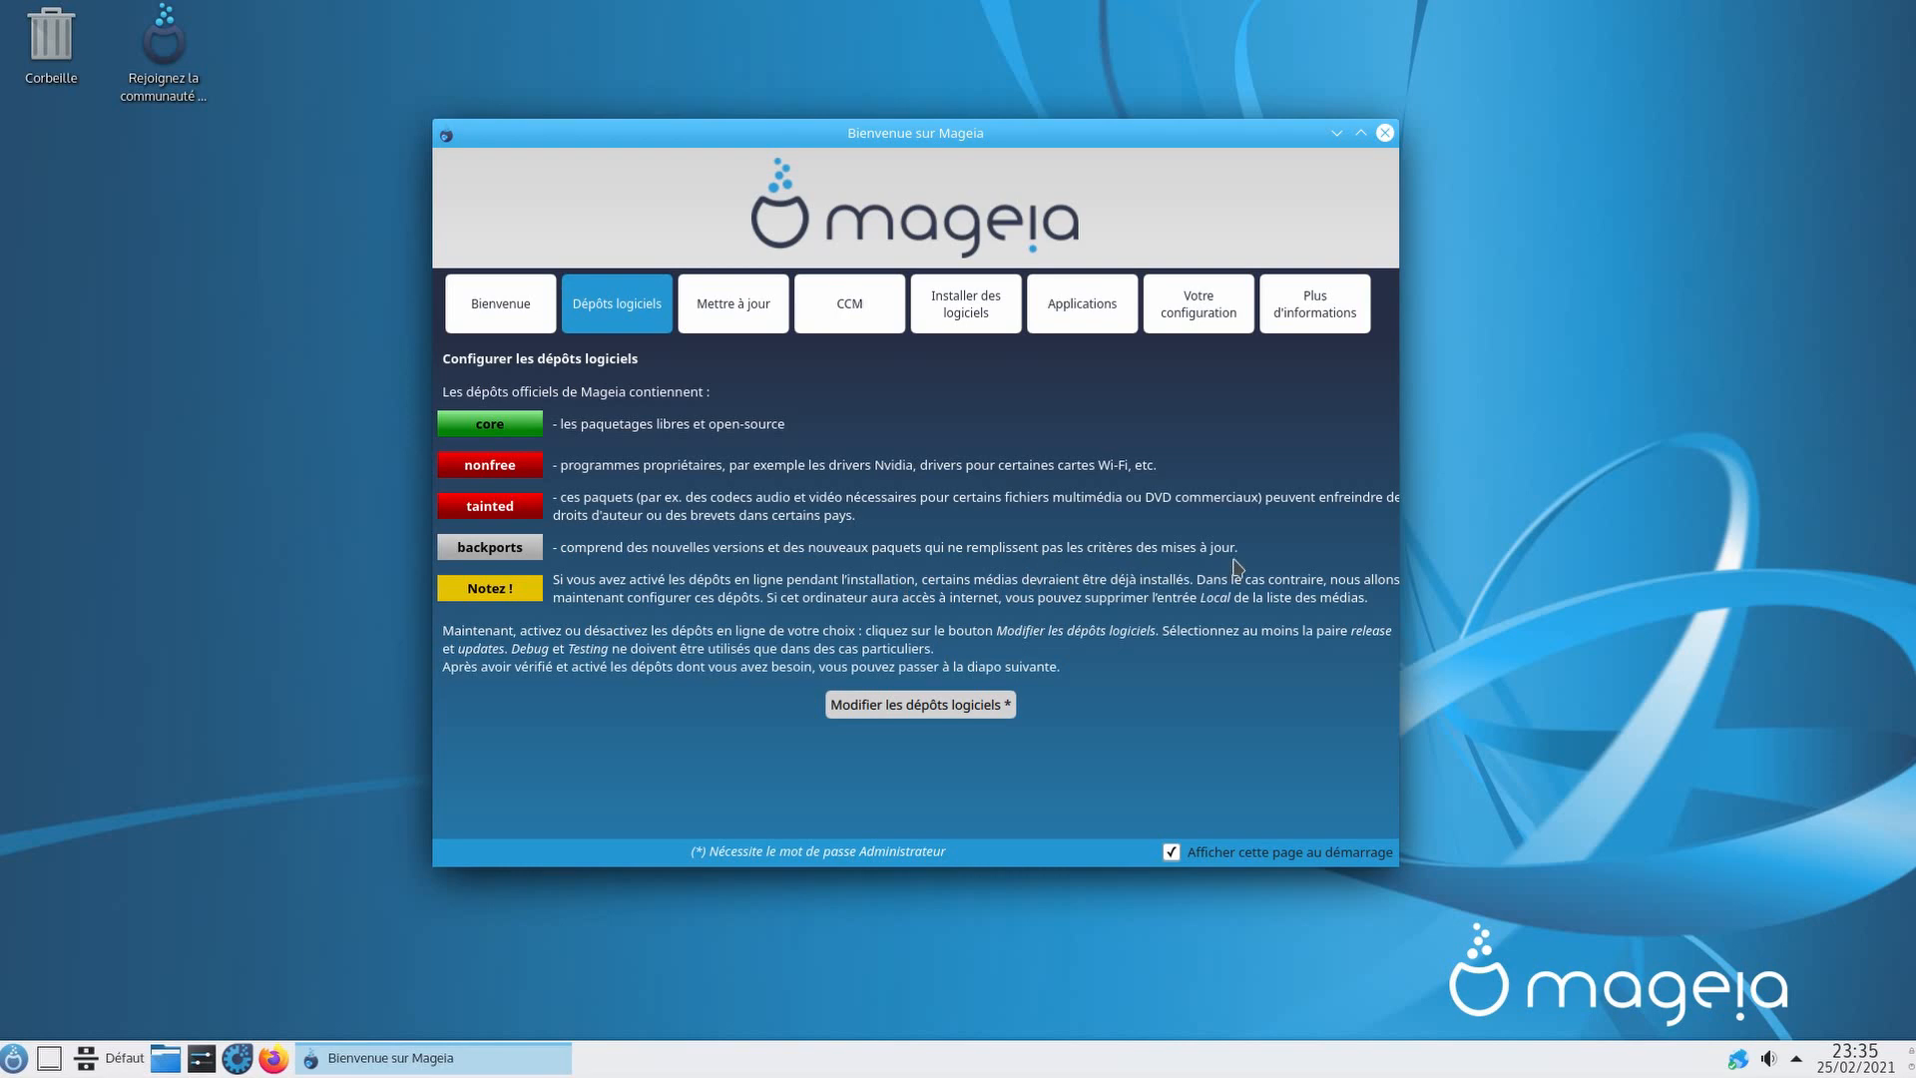
Step: Open the media manager with the root password and add the online Mageia mirror repositories
{"action": "left_click", "coordinate": [876, 704]}
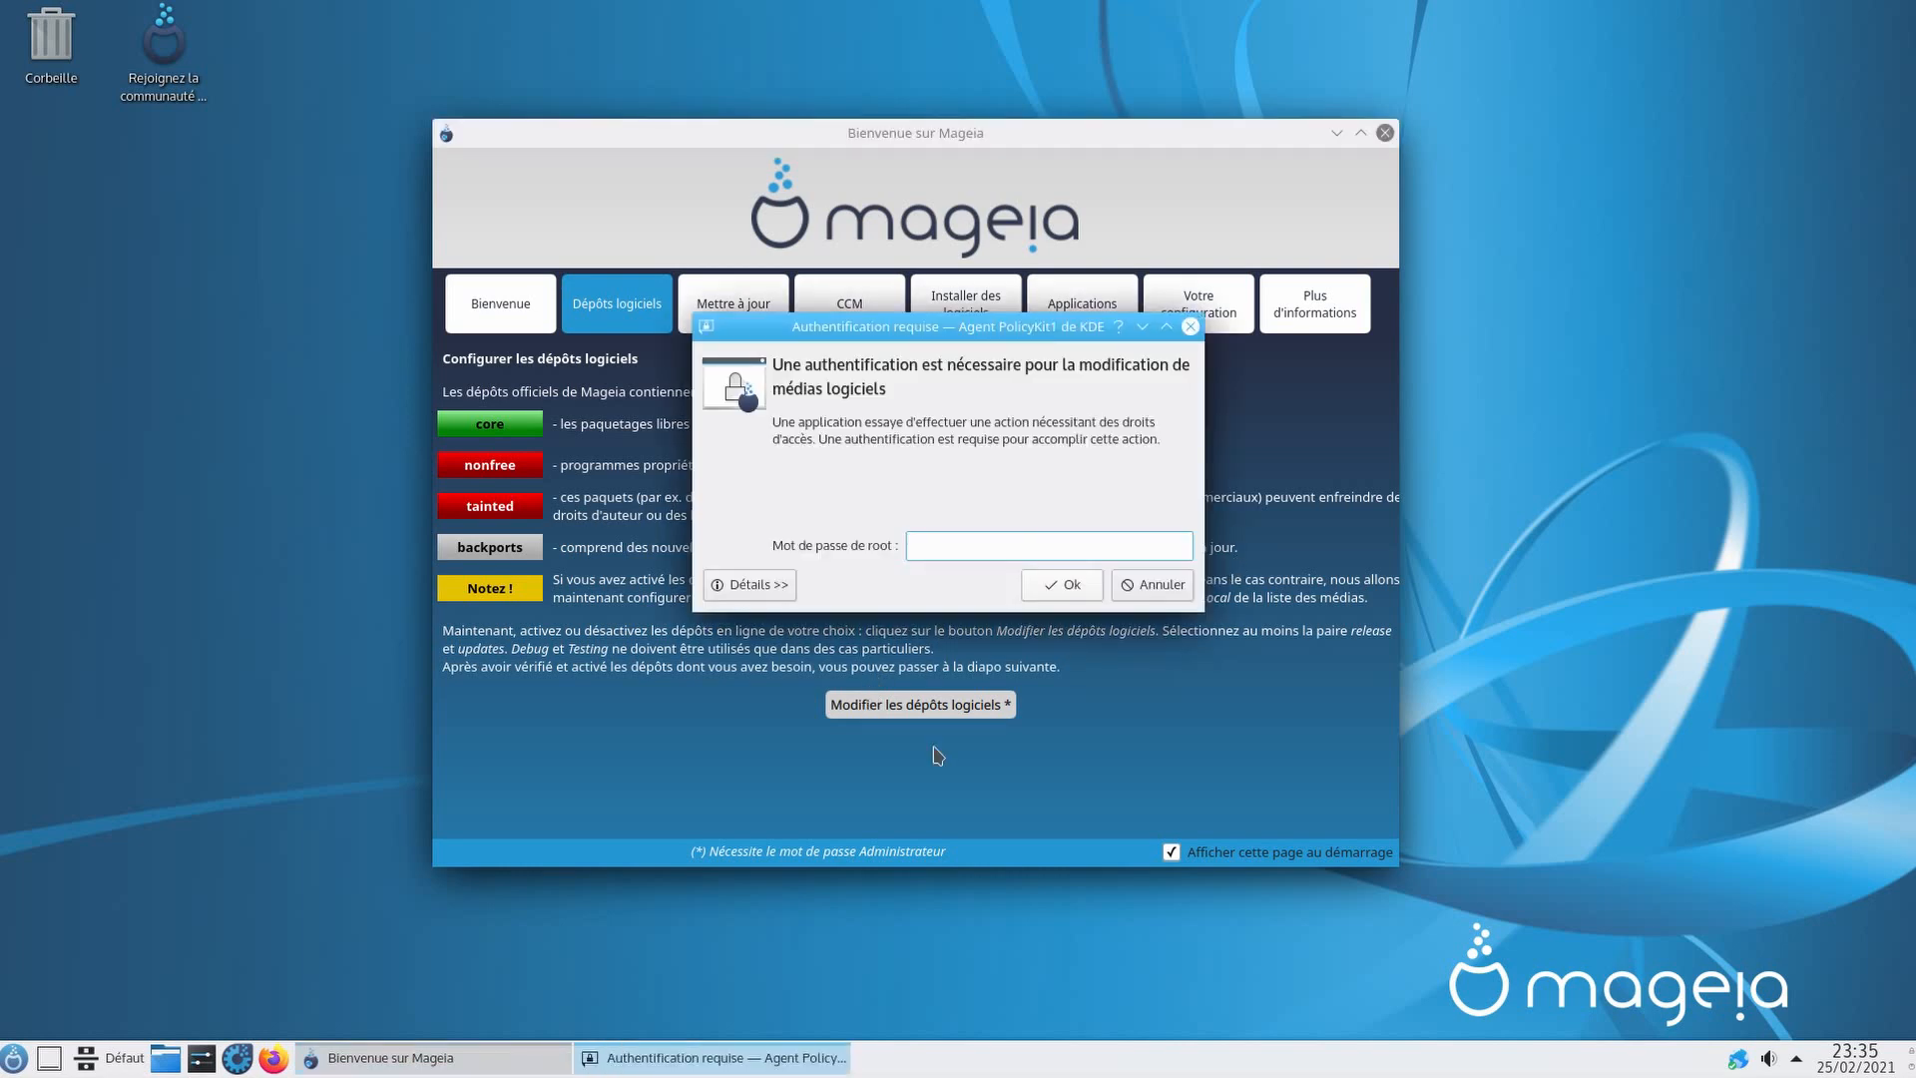
{"action": "type", "text": "************"}
{"action": "key", "text": "Return"}
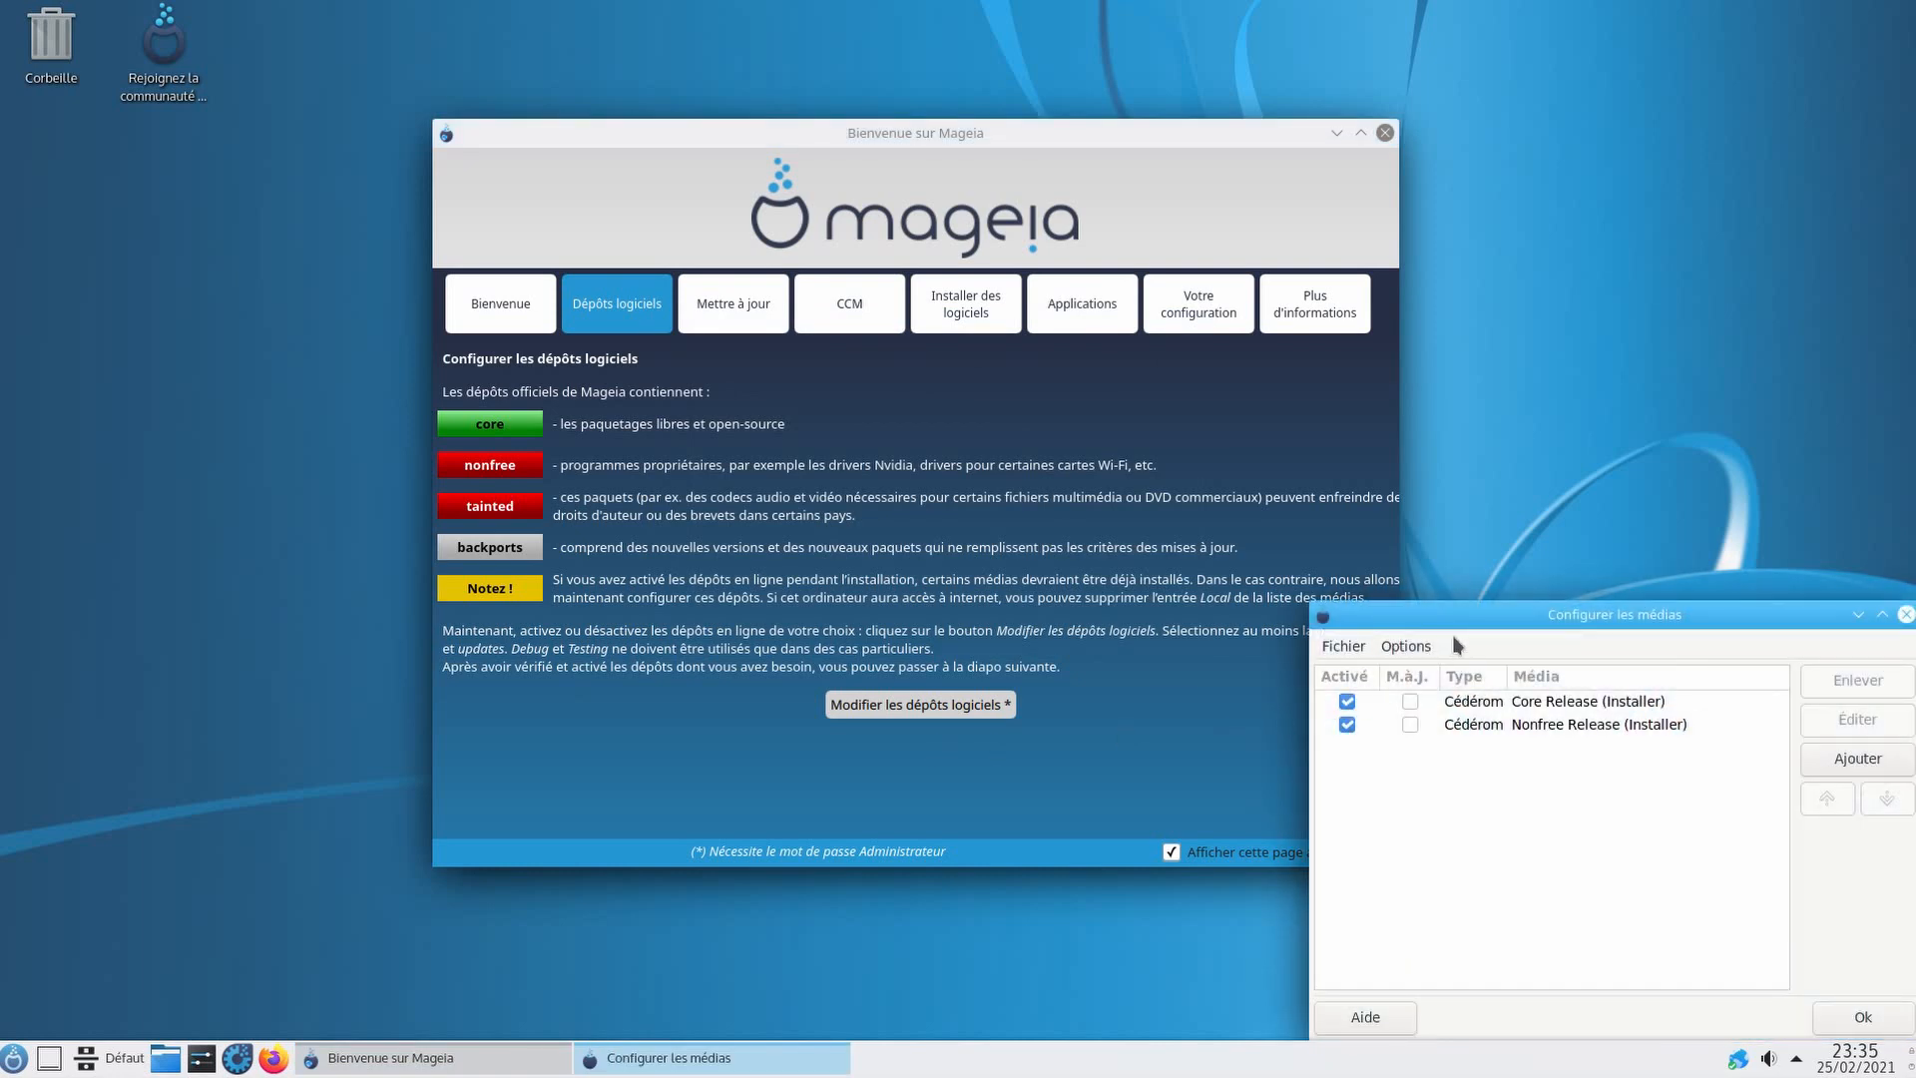
{"action": "left_click_drag", "start_coordinate": [1456, 610], "coordinate": [949, 385]}
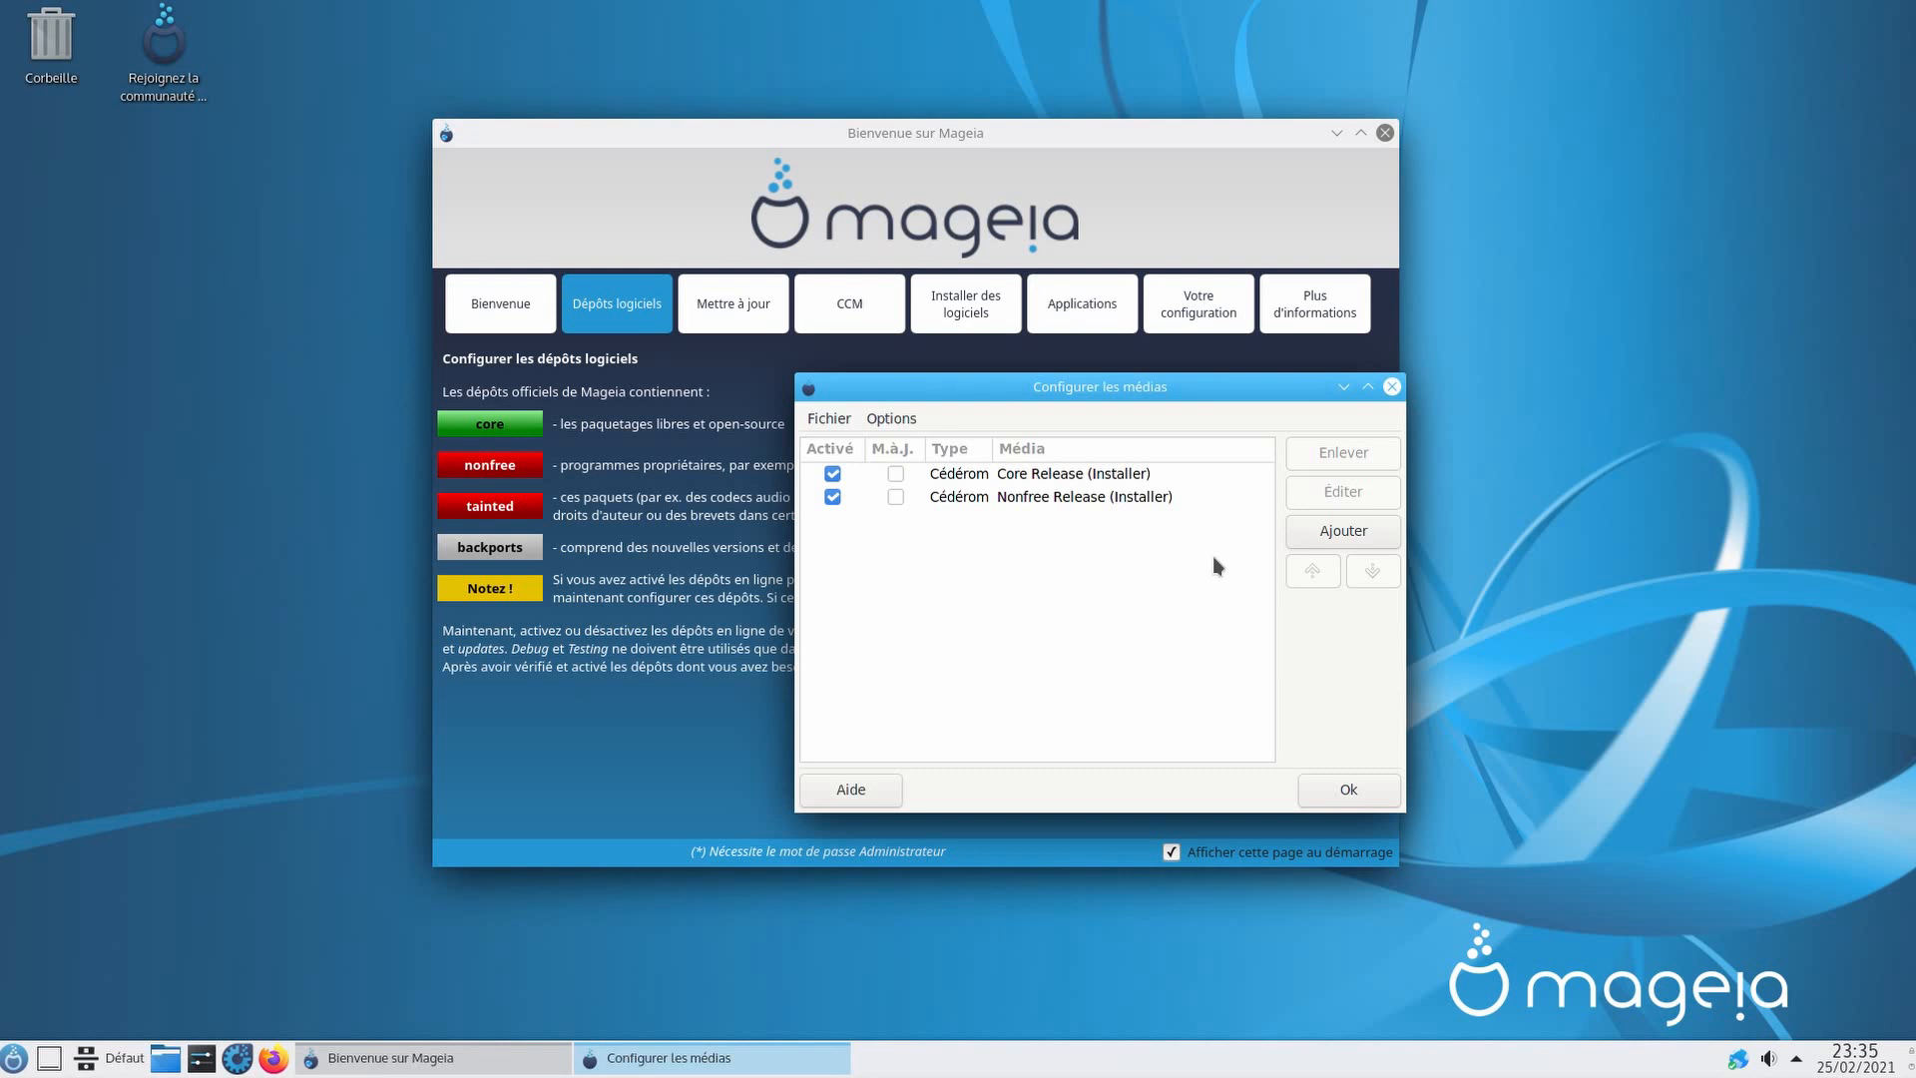
{"action": "left_click", "coordinate": [1327, 535]}
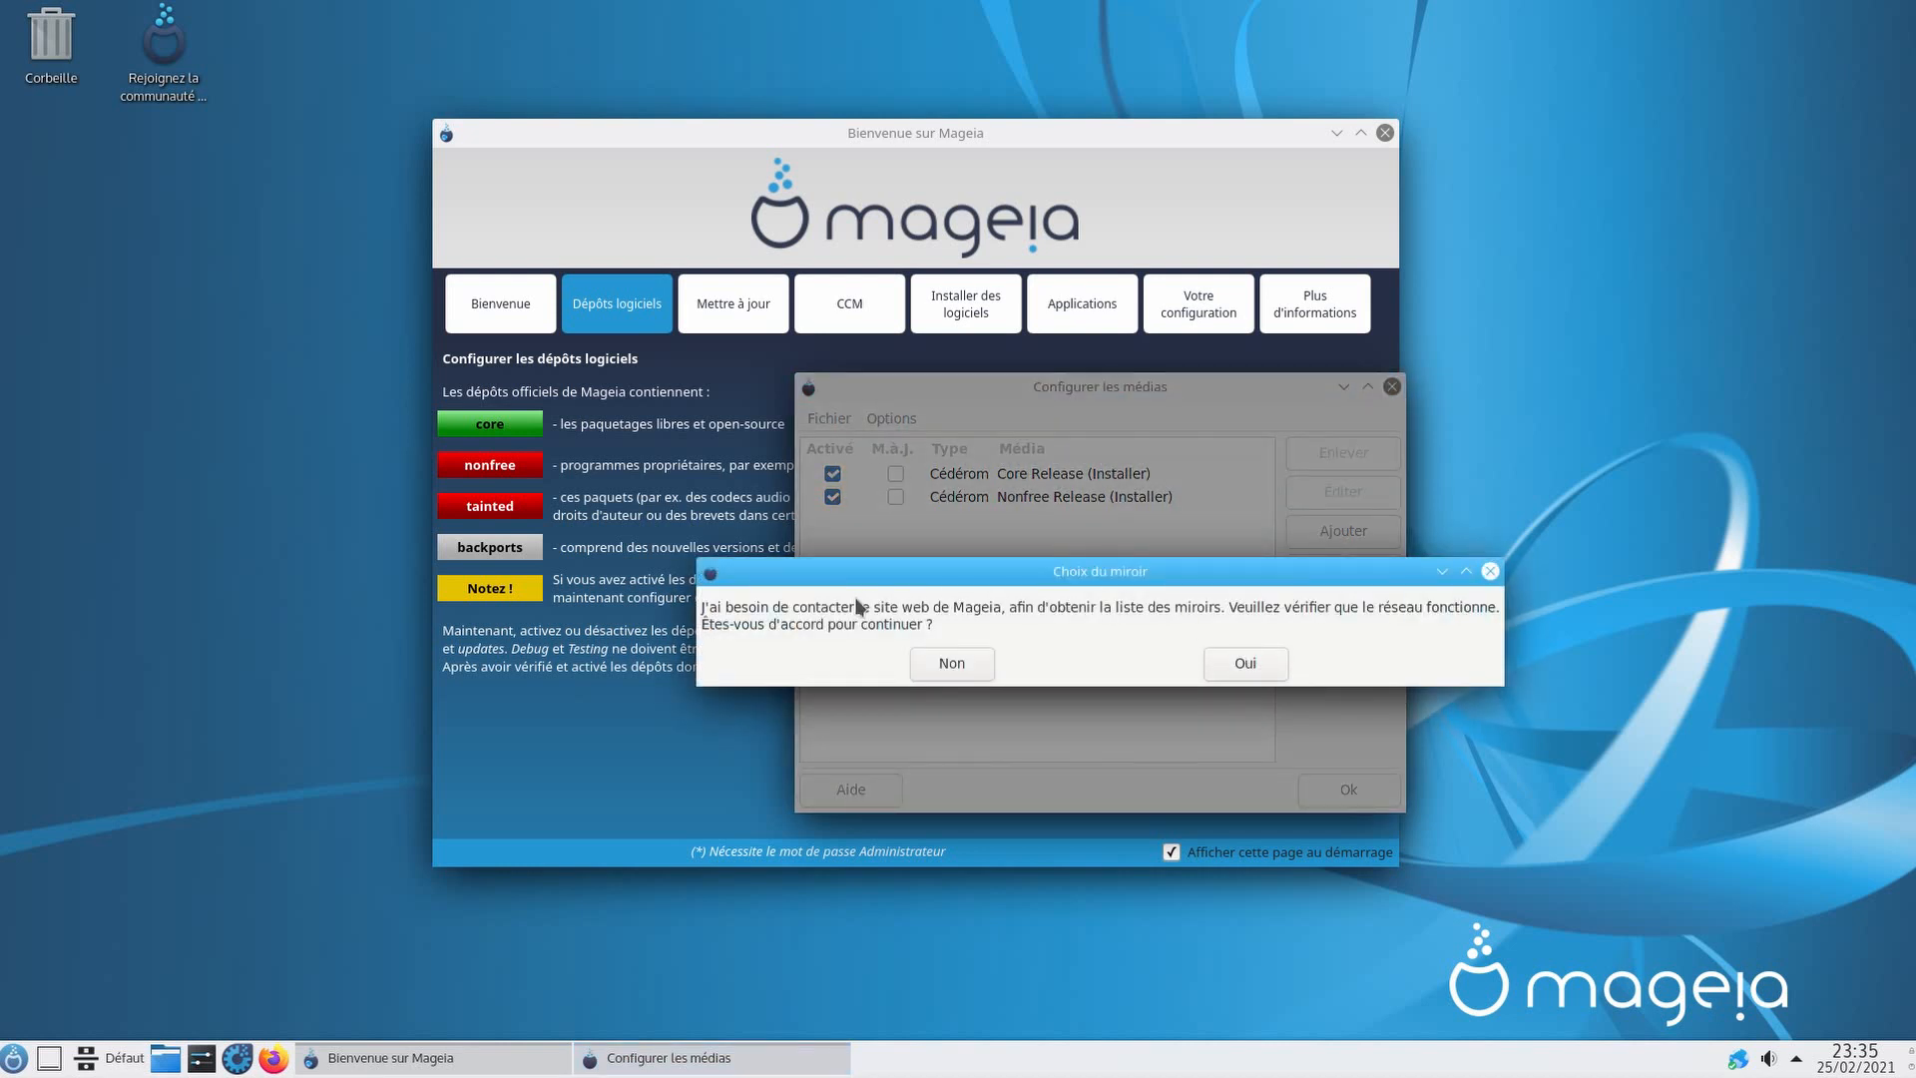
{"action": "left_click", "coordinate": [1245, 664]}
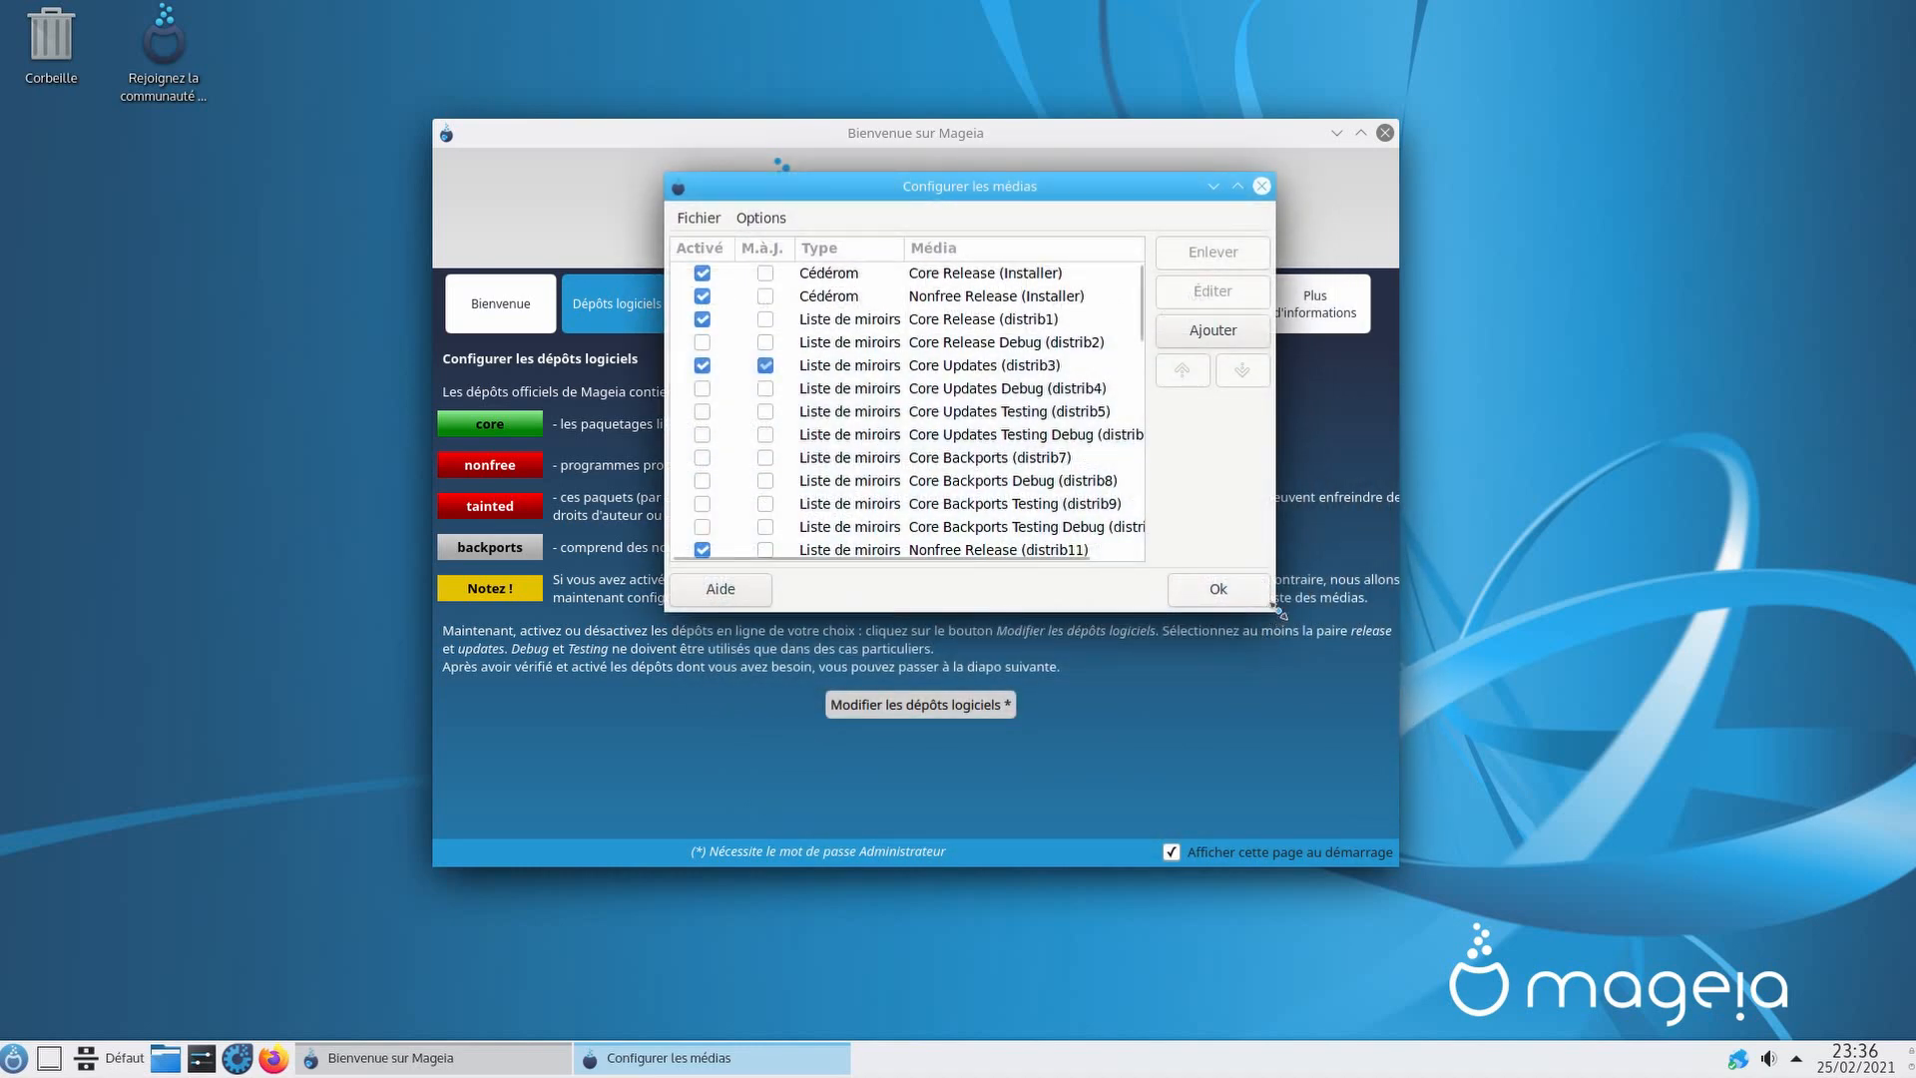
Step: Disable both installer CD-ROM sources and review the Core and Nonfree Release/Updates entries
{"action": "left_click", "coordinate": [703, 278]}
{"action": "left_click", "coordinate": [703, 297]}
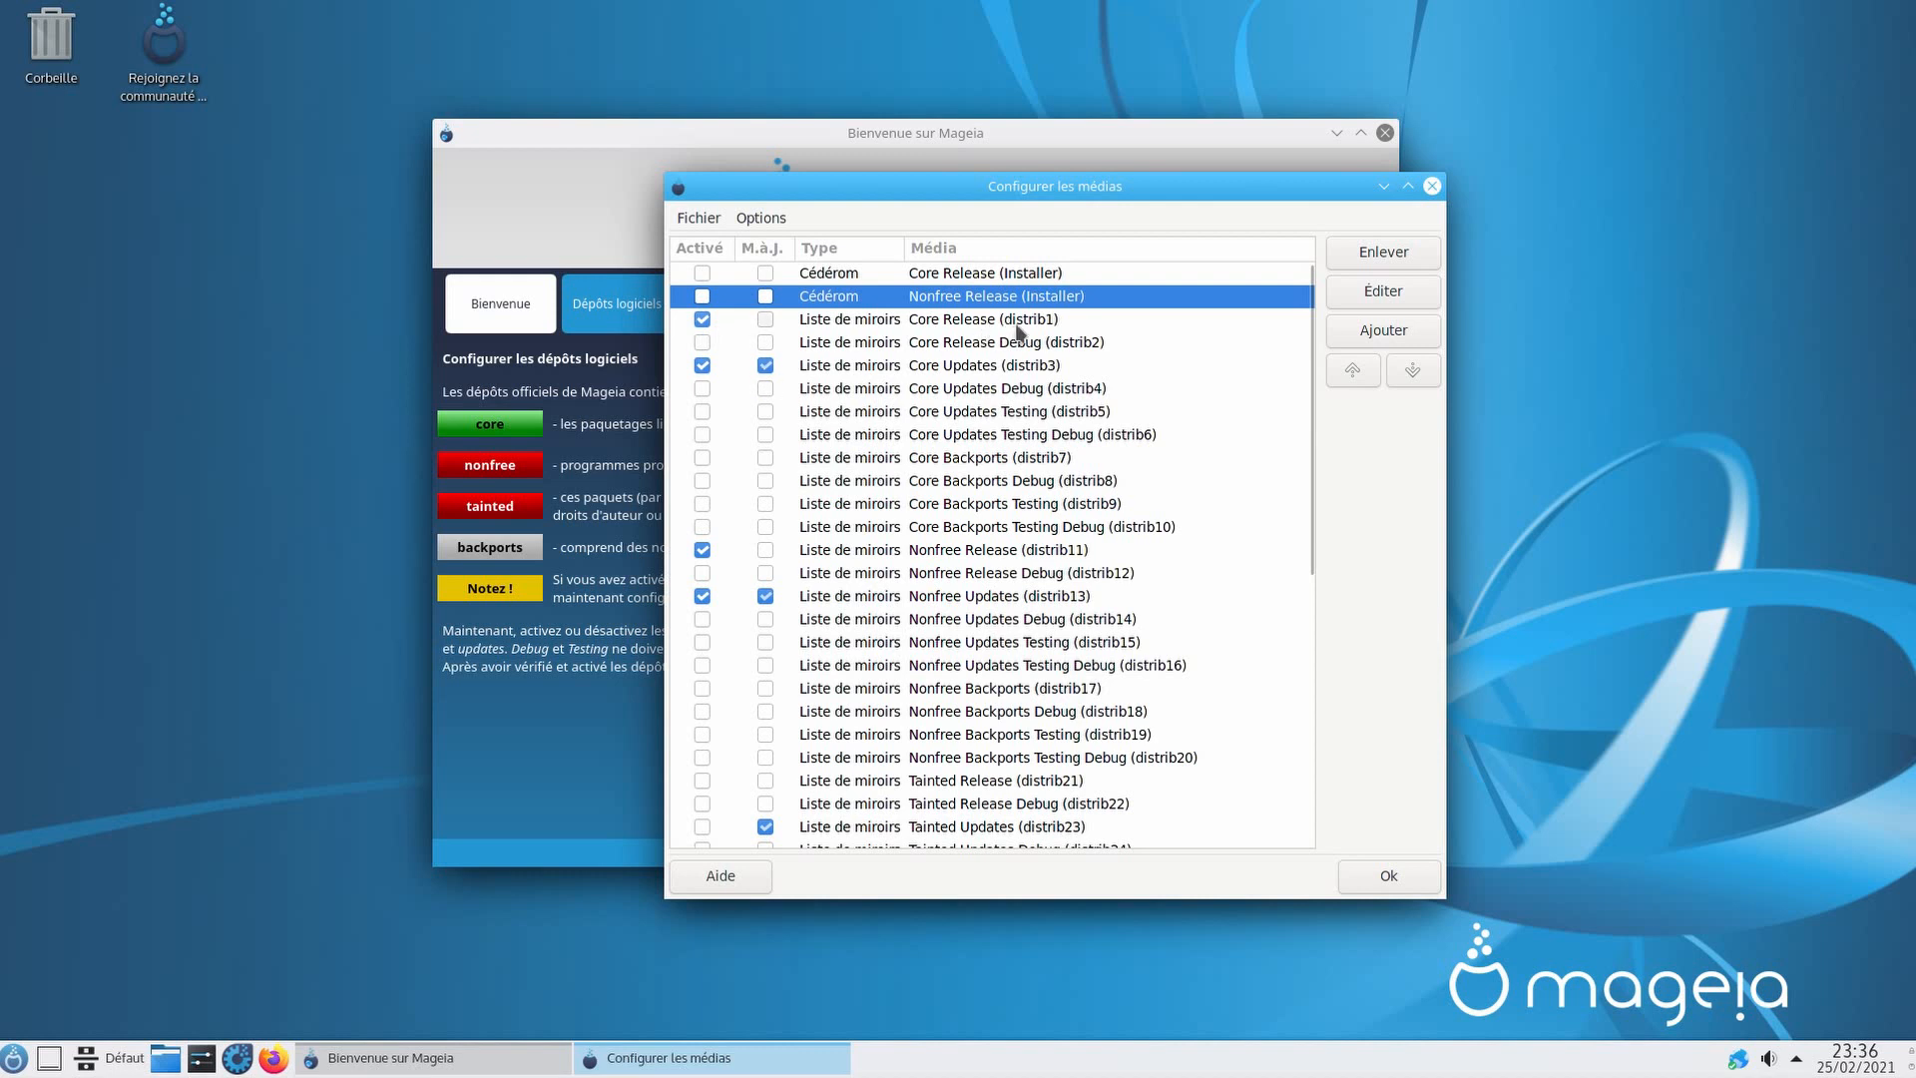
{"action": "left_click", "coordinate": [1019, 324]}
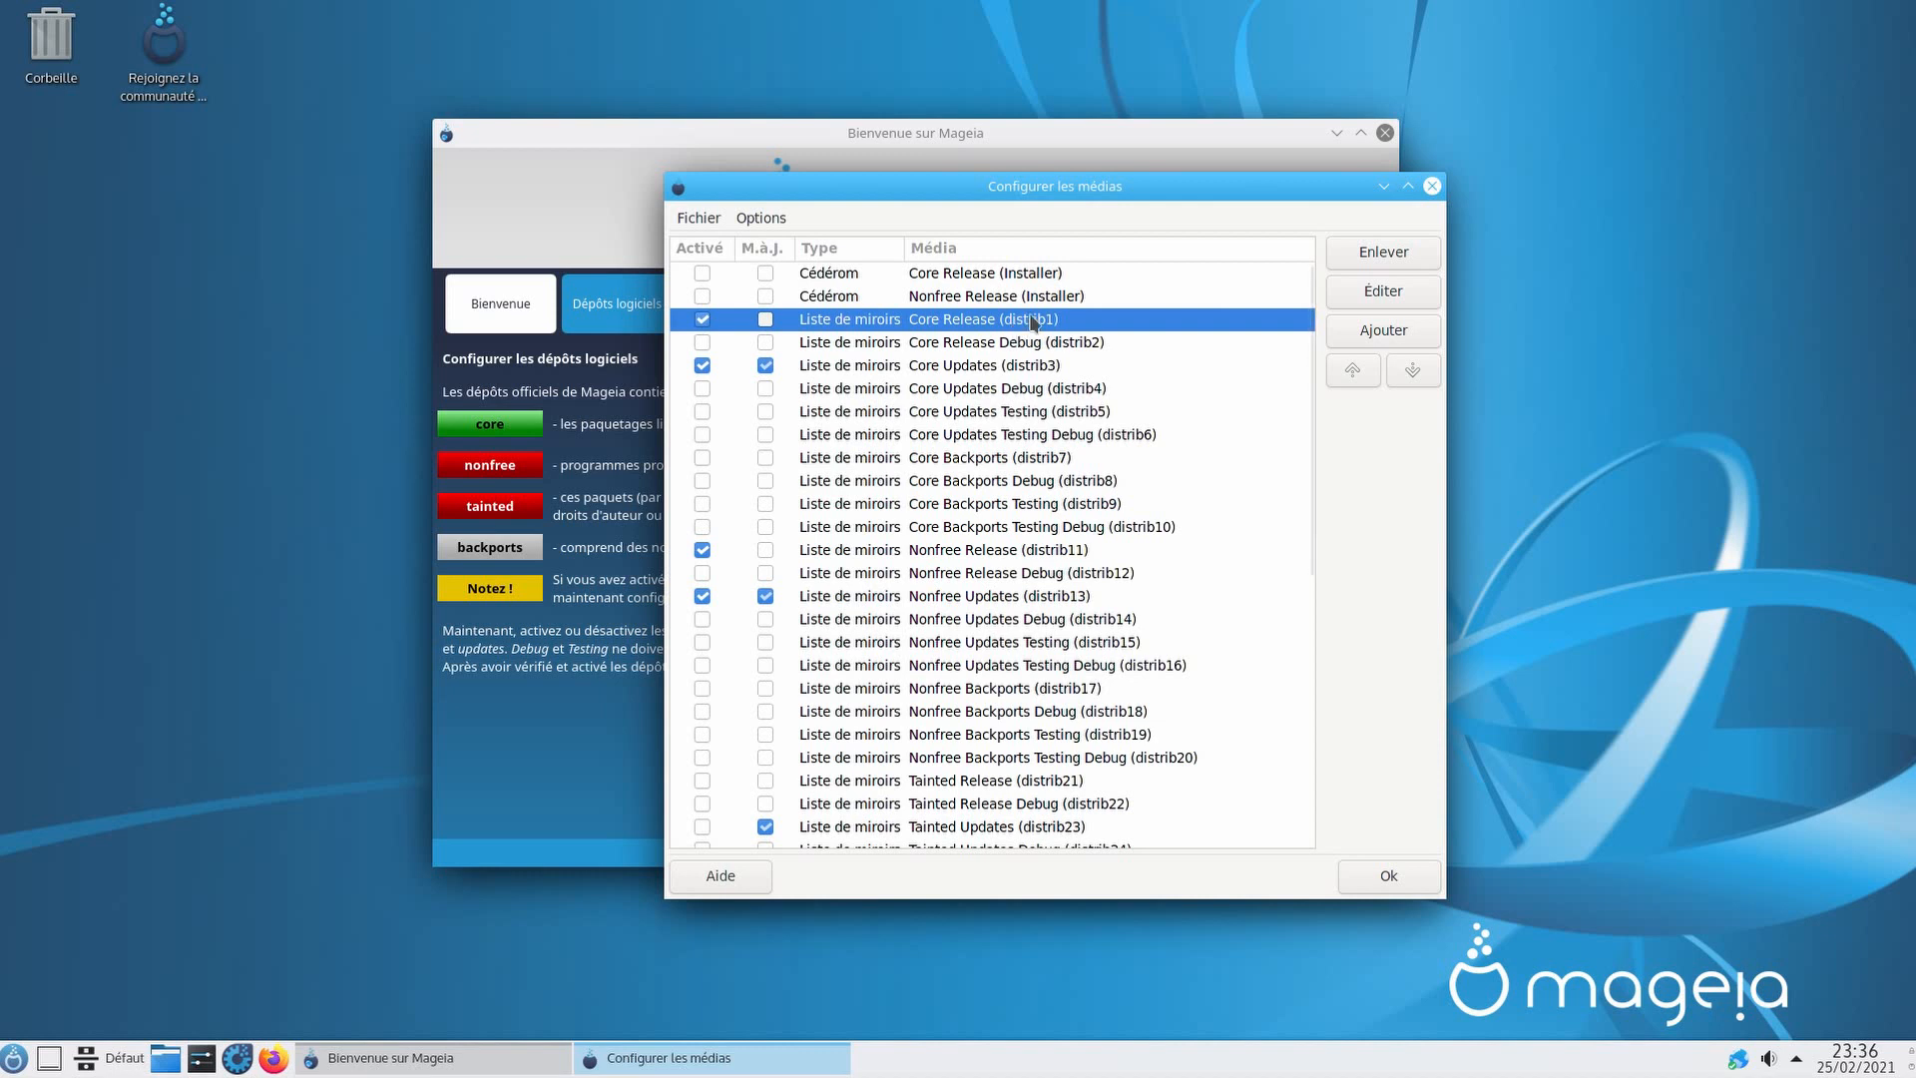
{"action": "left_click", "coordinate": [1013, 367]}
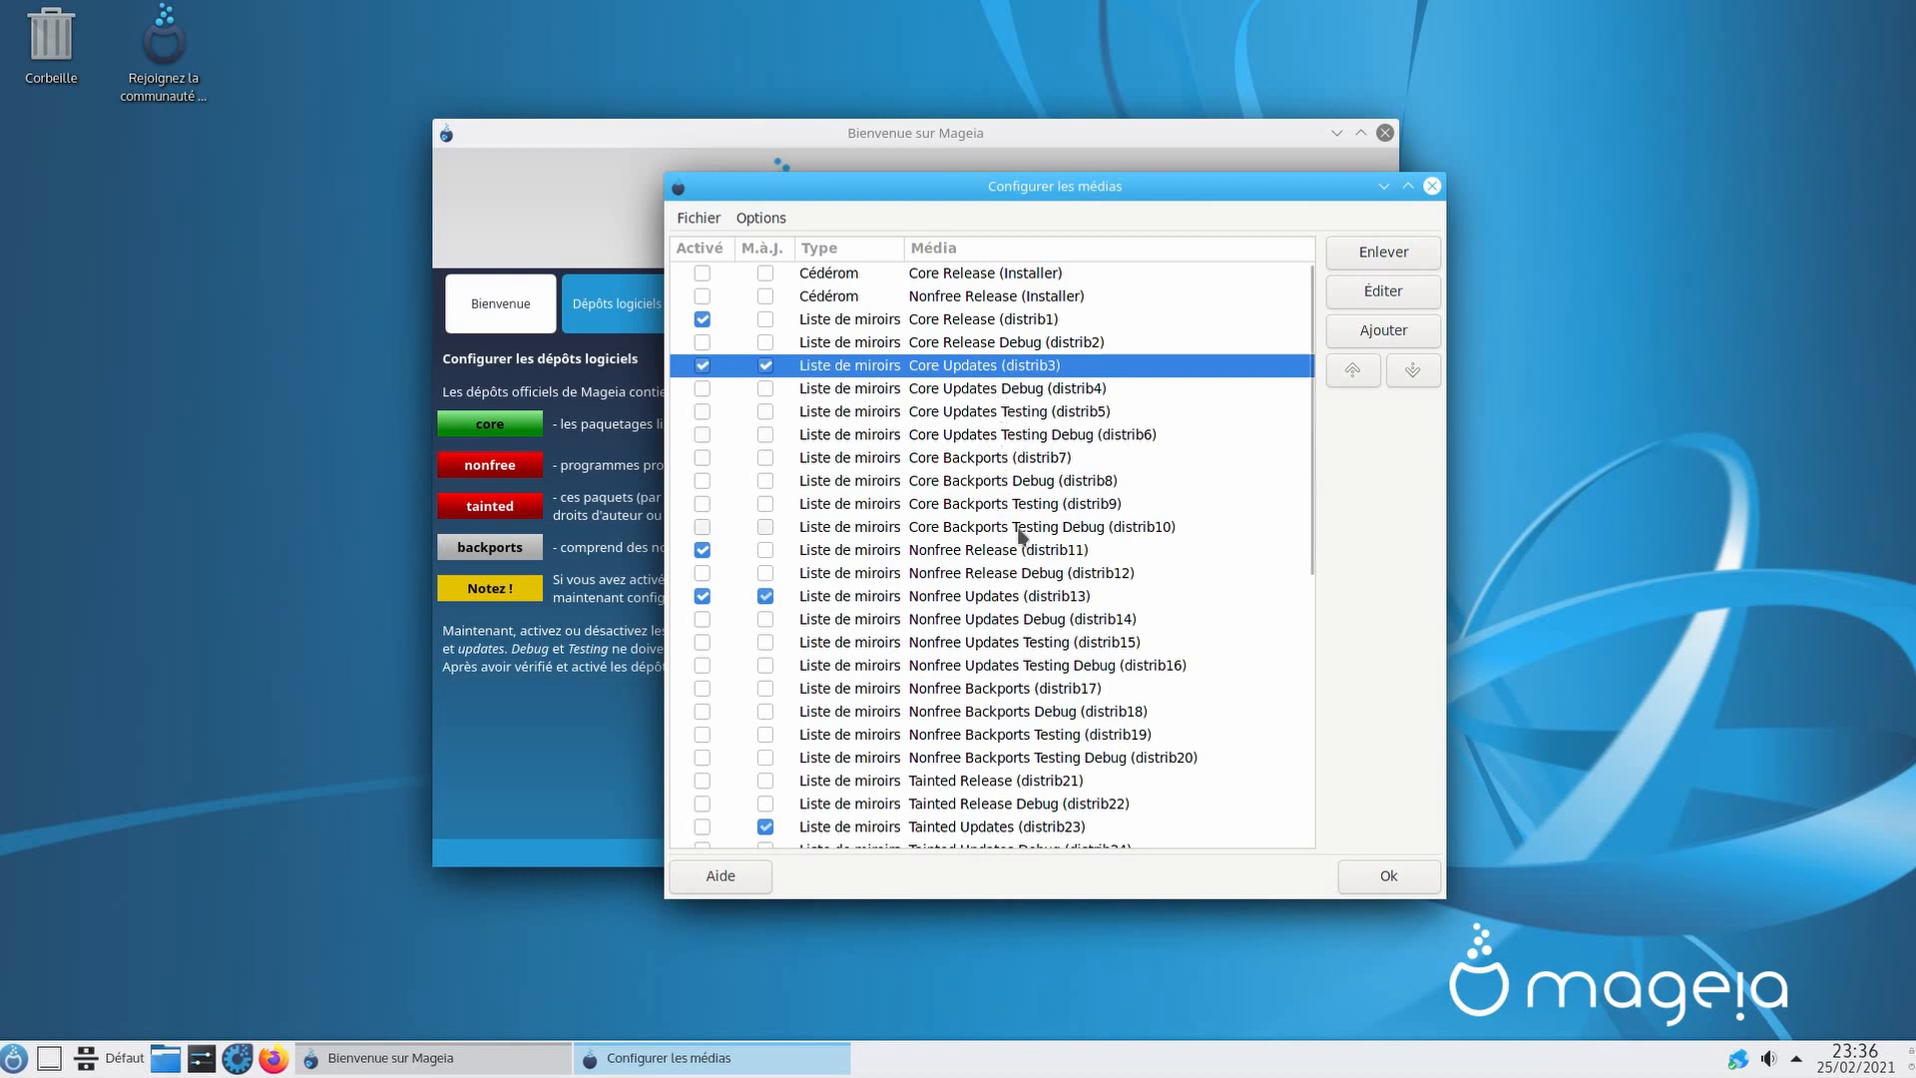
{"action": "left_click", "coordinate": [1001, 557]}
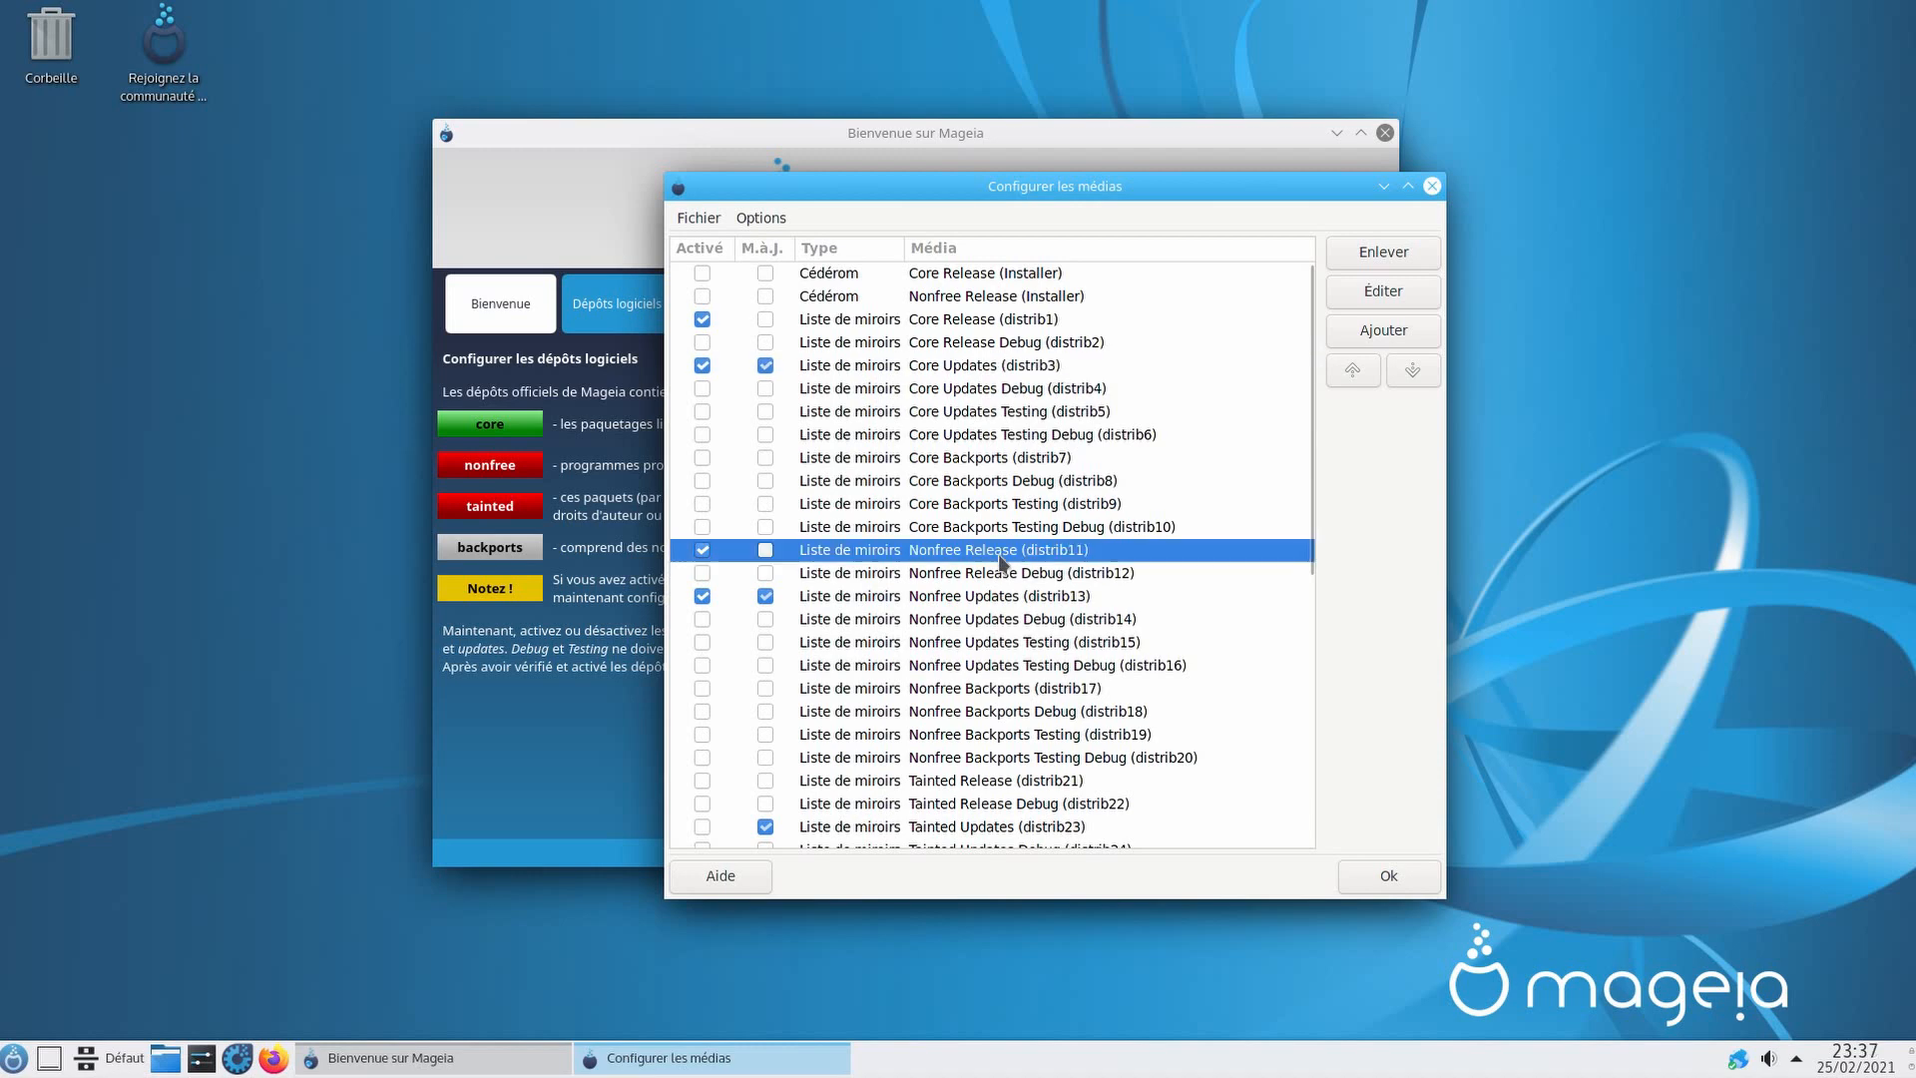
{"action": "left_click", "coordinate": [1010, 596]}
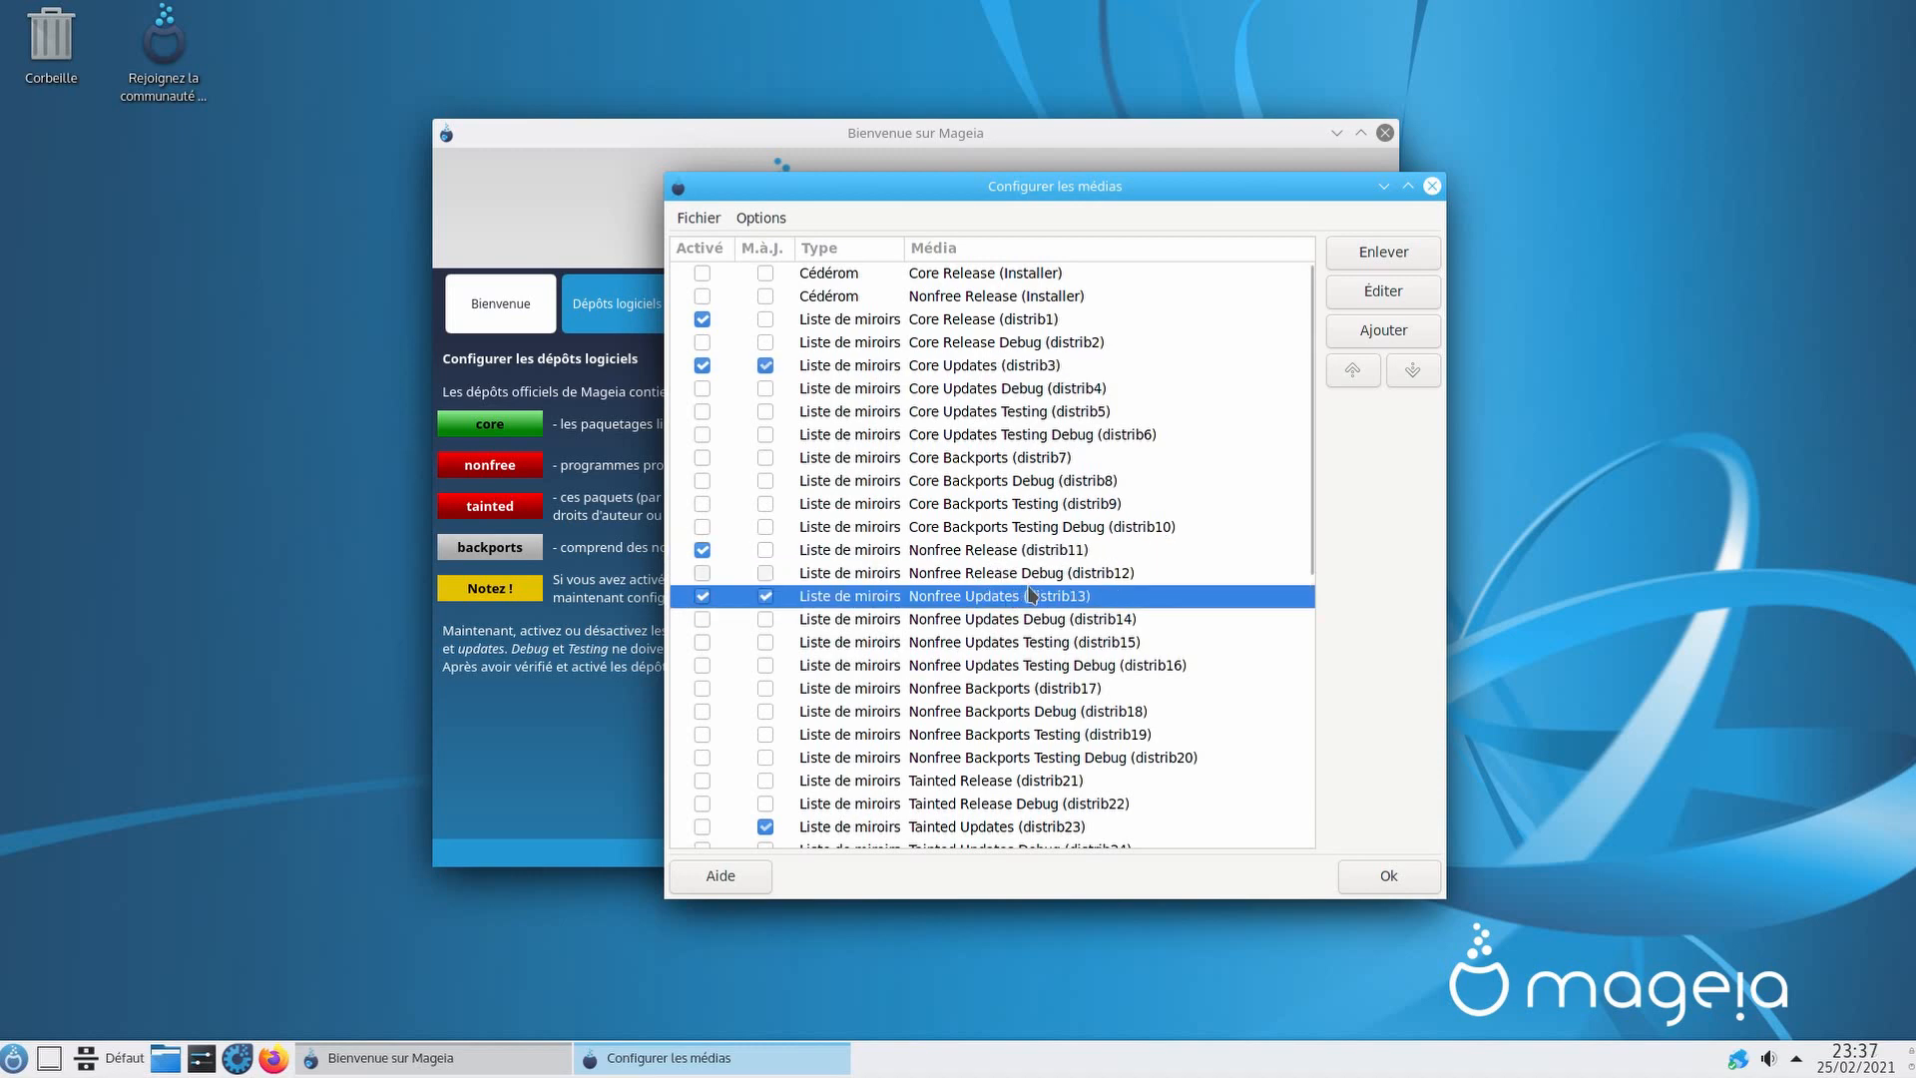
Step: Enable the Tainted Release and Tainted Updates repositories
{"action": "left_click_drag", "start_coordinate": [1306, 540], "coordinate": [1296, 671]}
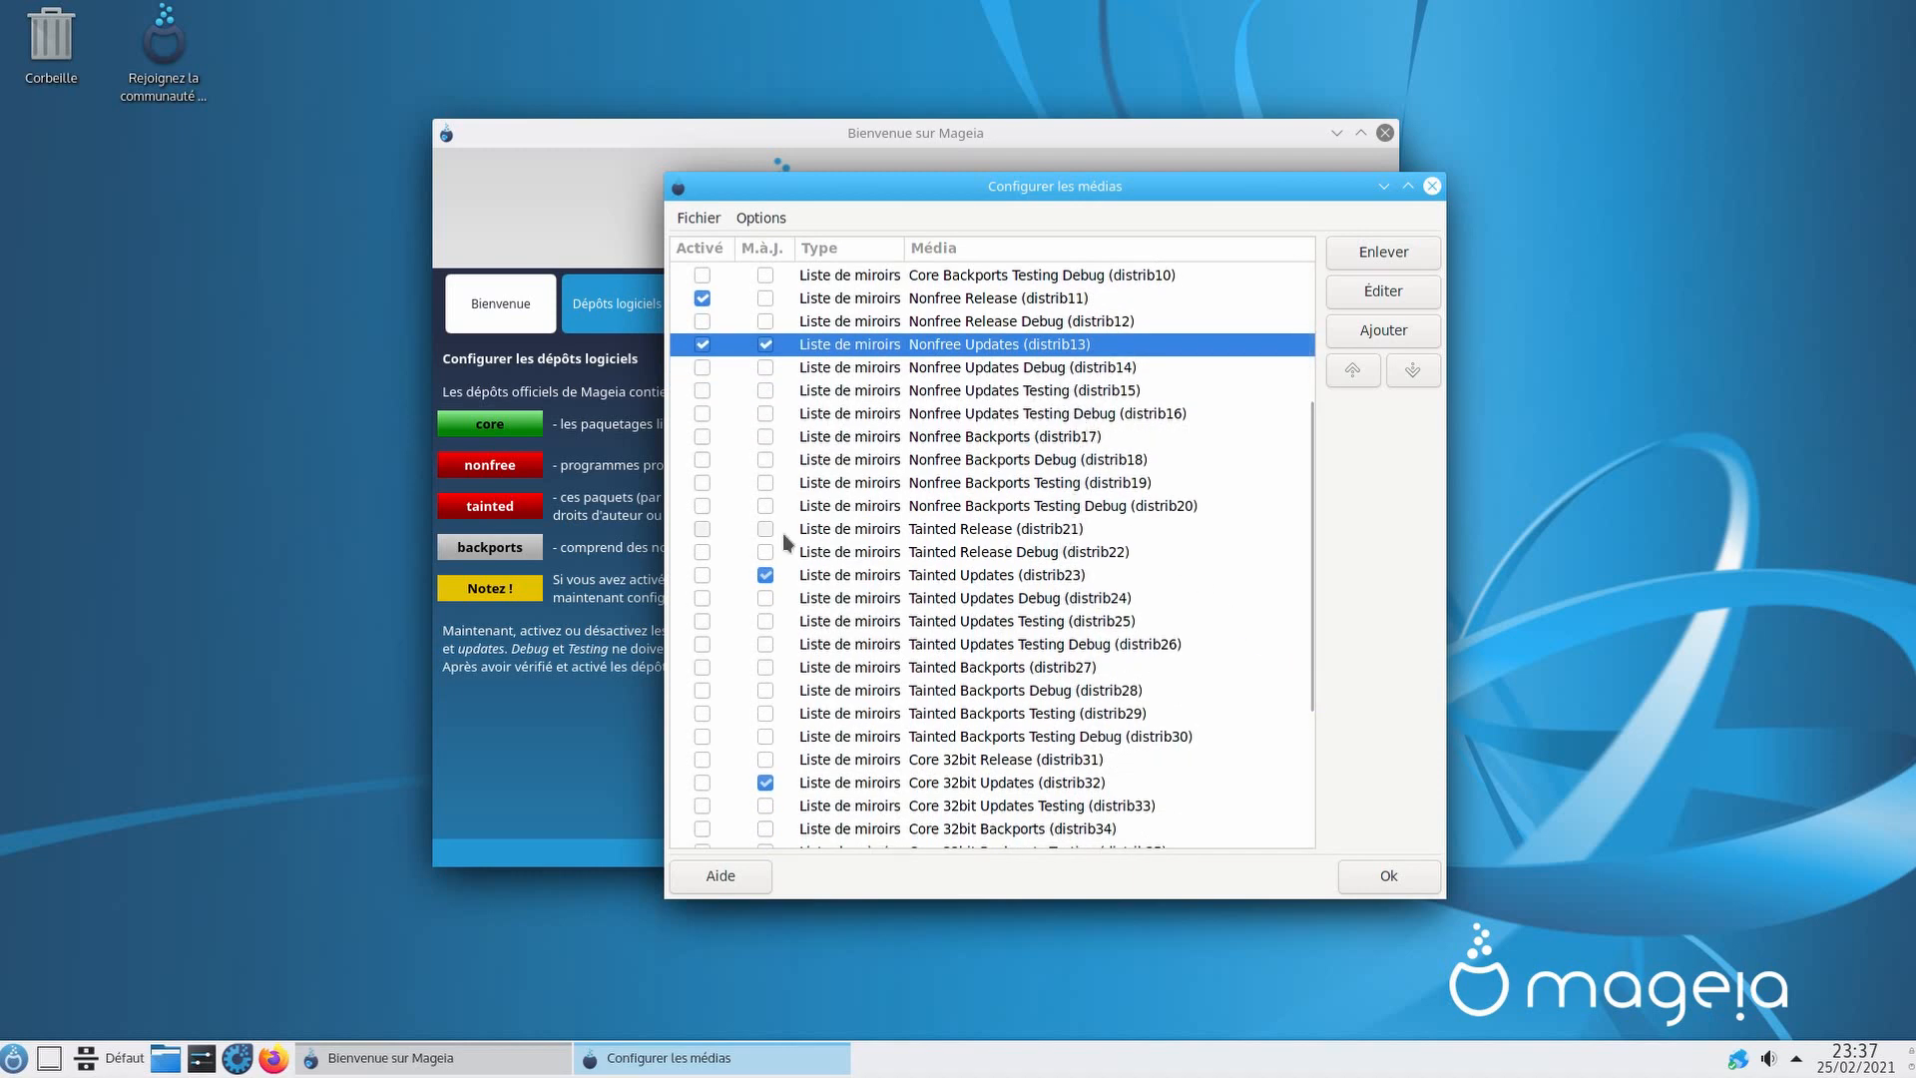
{"action": "left_click", "coordinate": [703, 529]}
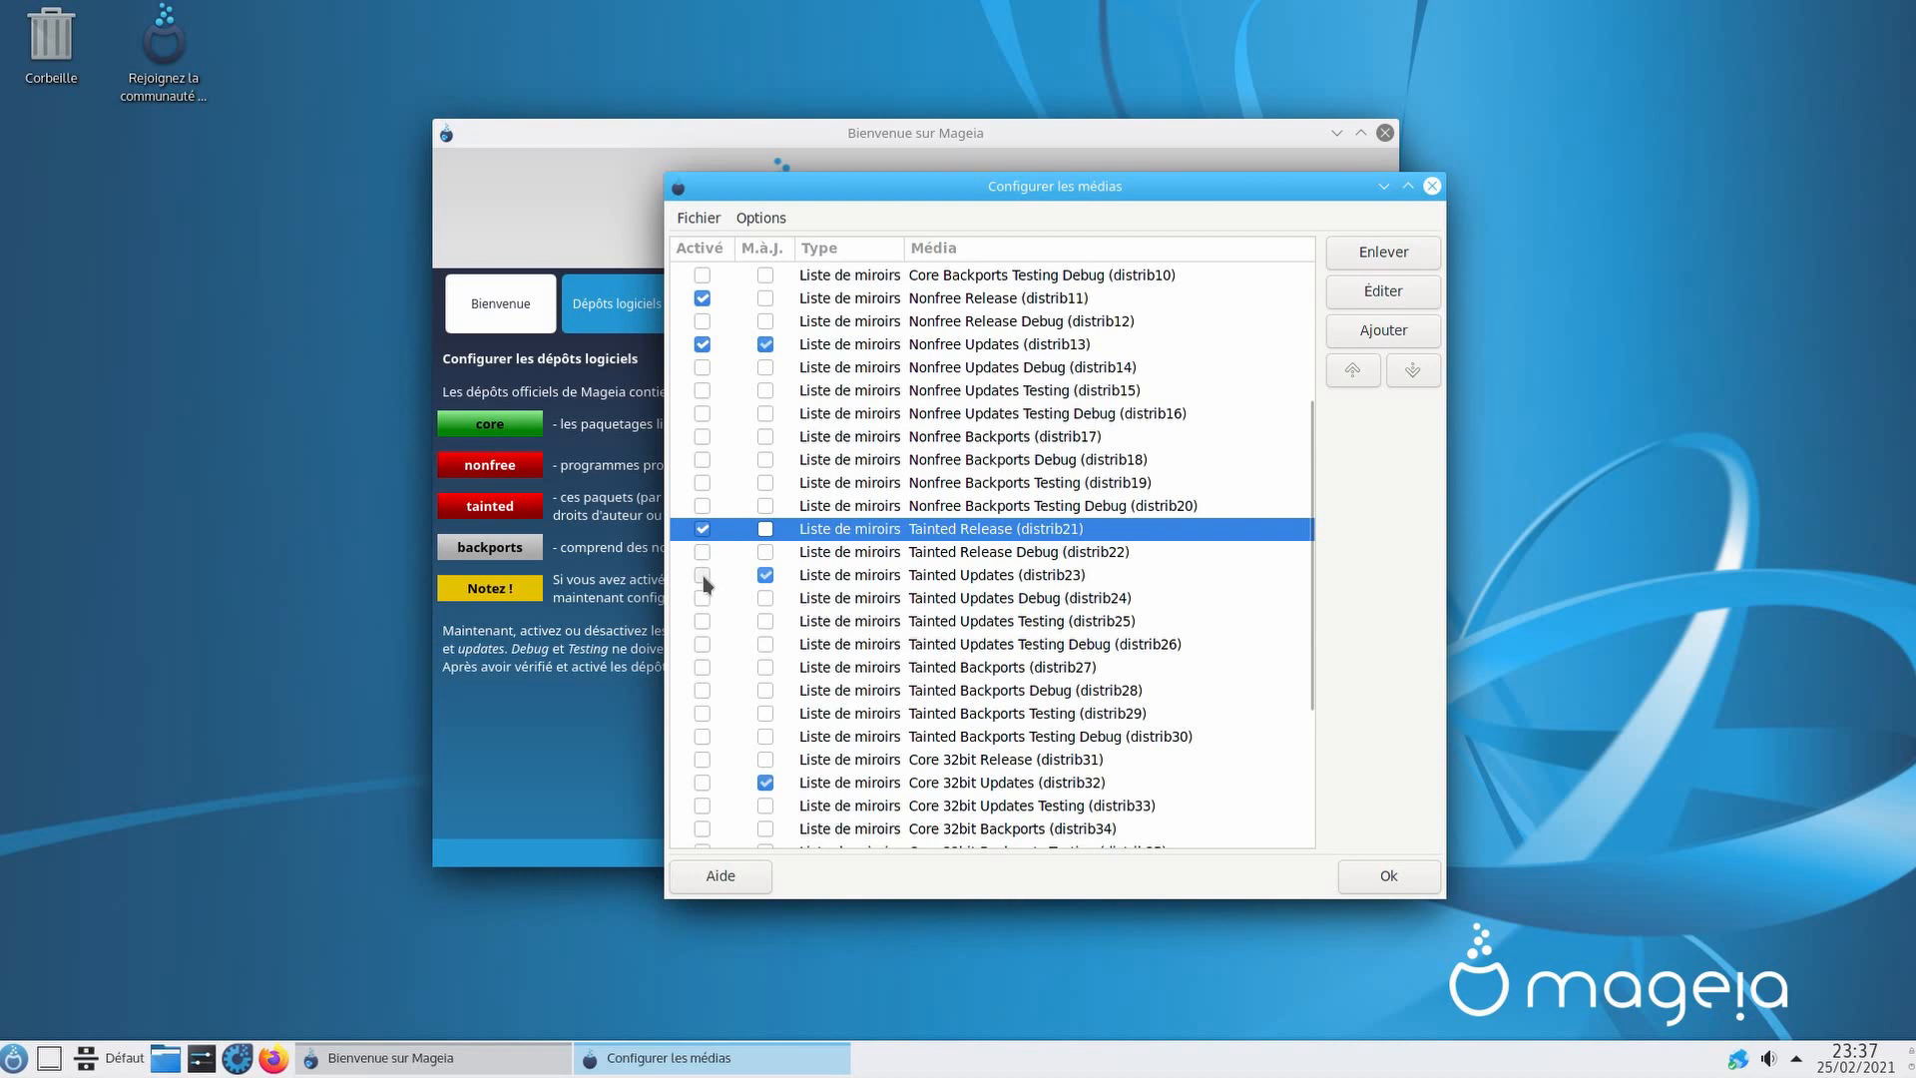
{"action": "left_click", "coordinate": [703, 576]}
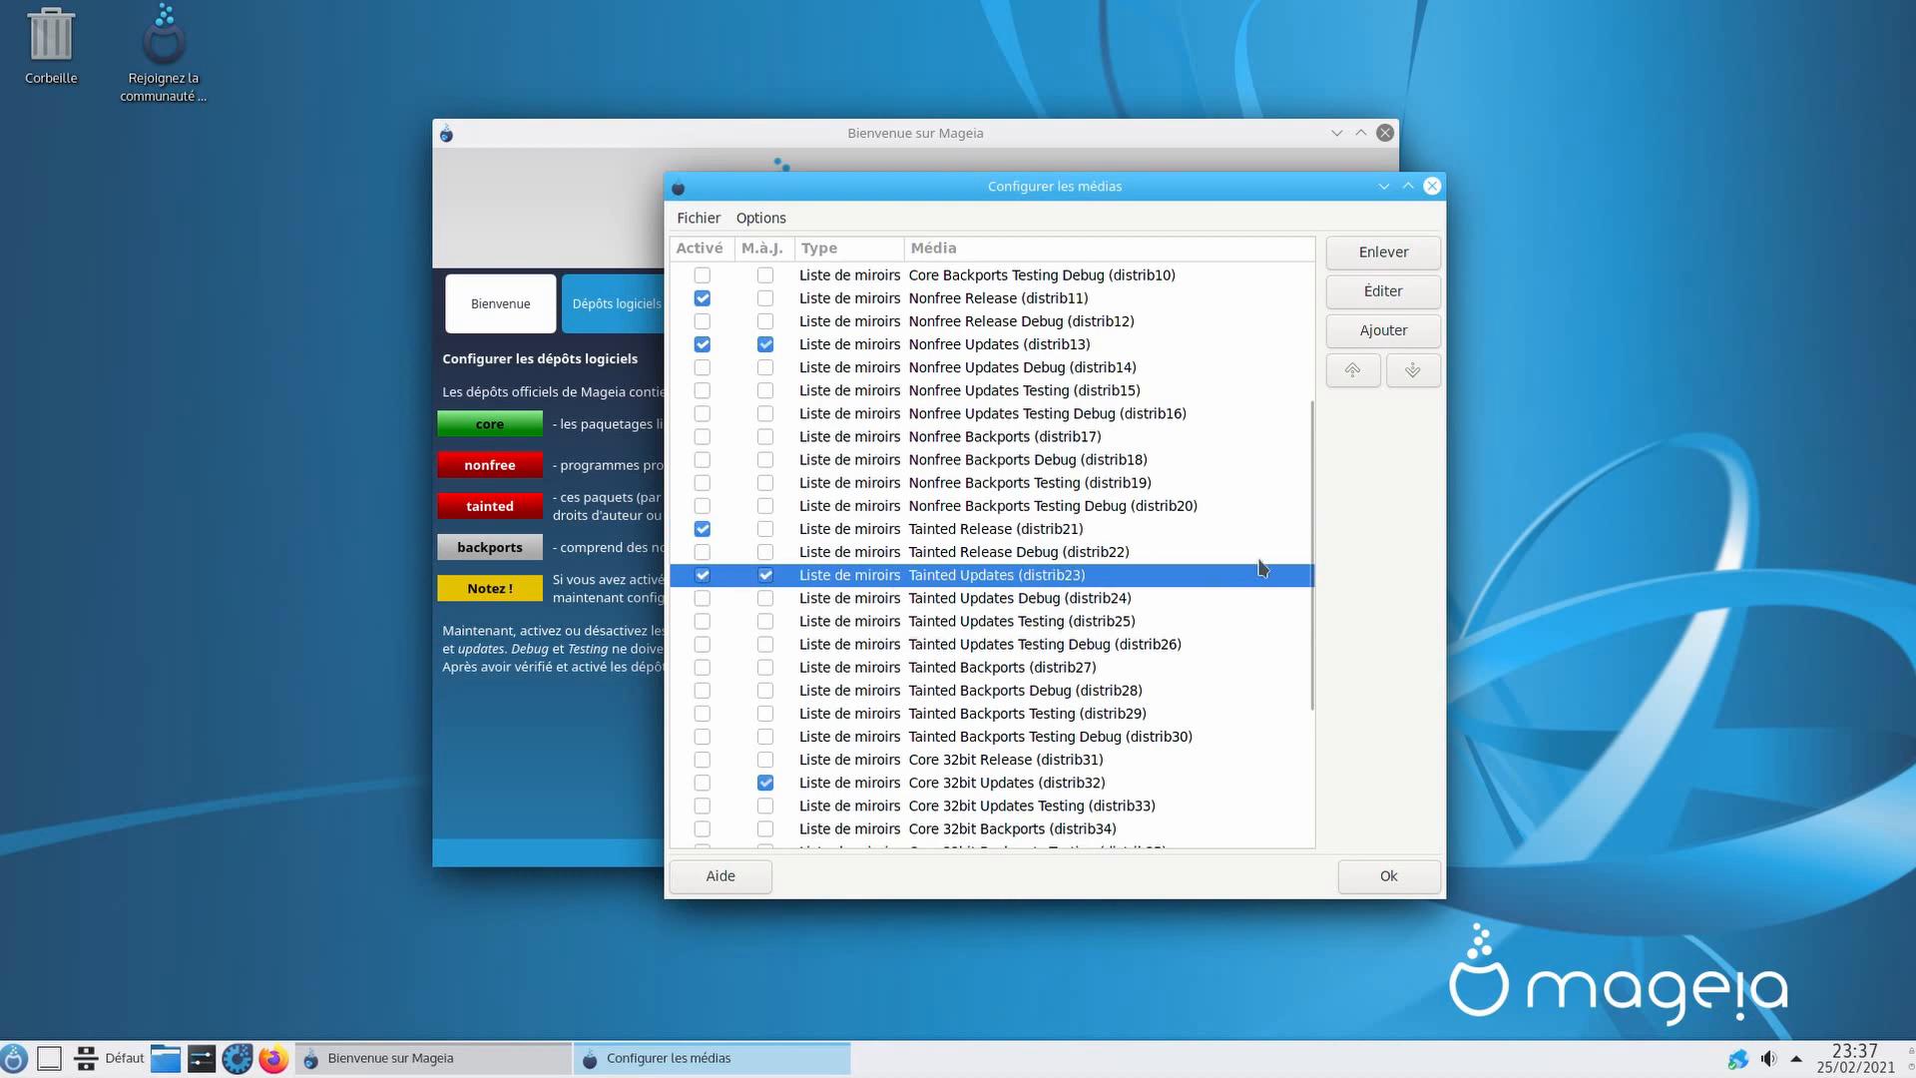
Step: Enable Core, Nonfree and Tainted 32bit Release and Updates media, then save with Ok
{"action": "left_click_drag", "start_coordinate": [1305, 471], "coordinate": [1248, 646]}
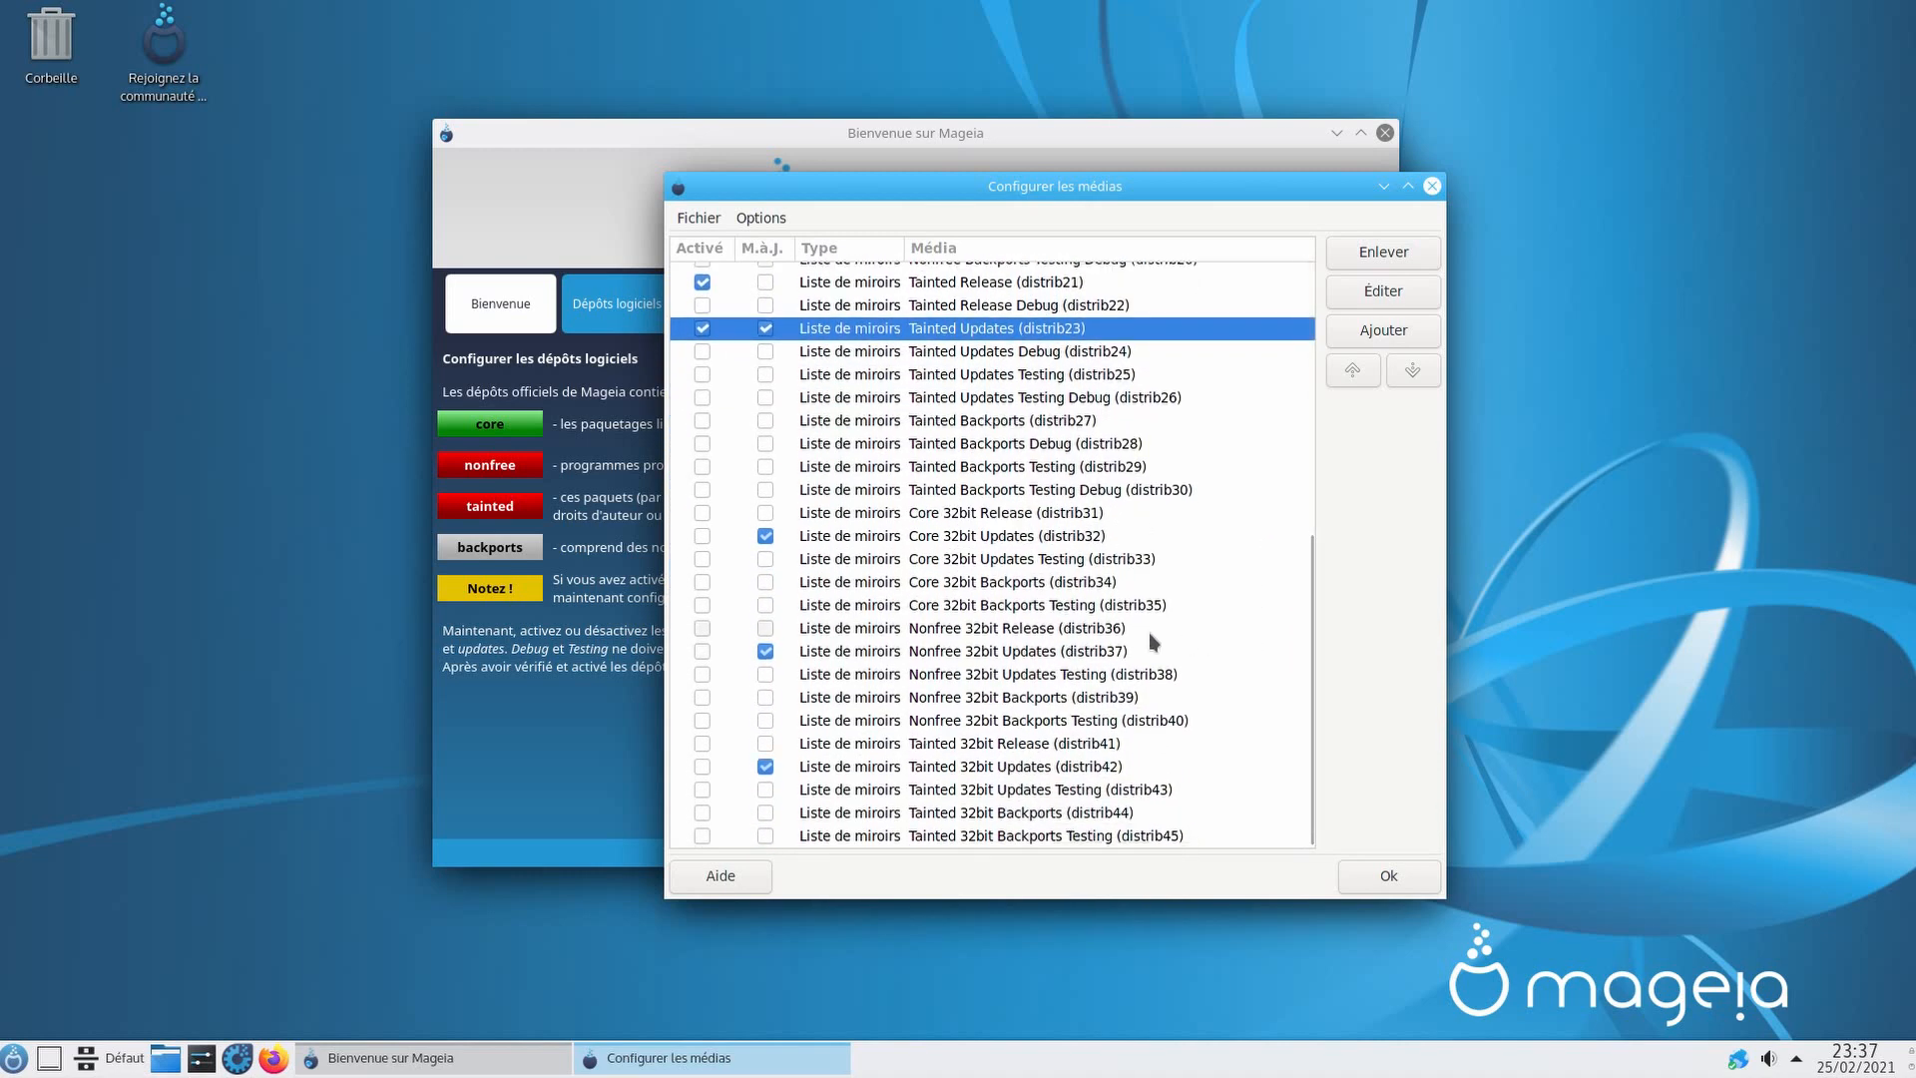
{"action": "left_click", "coordinate": [703, 517]}
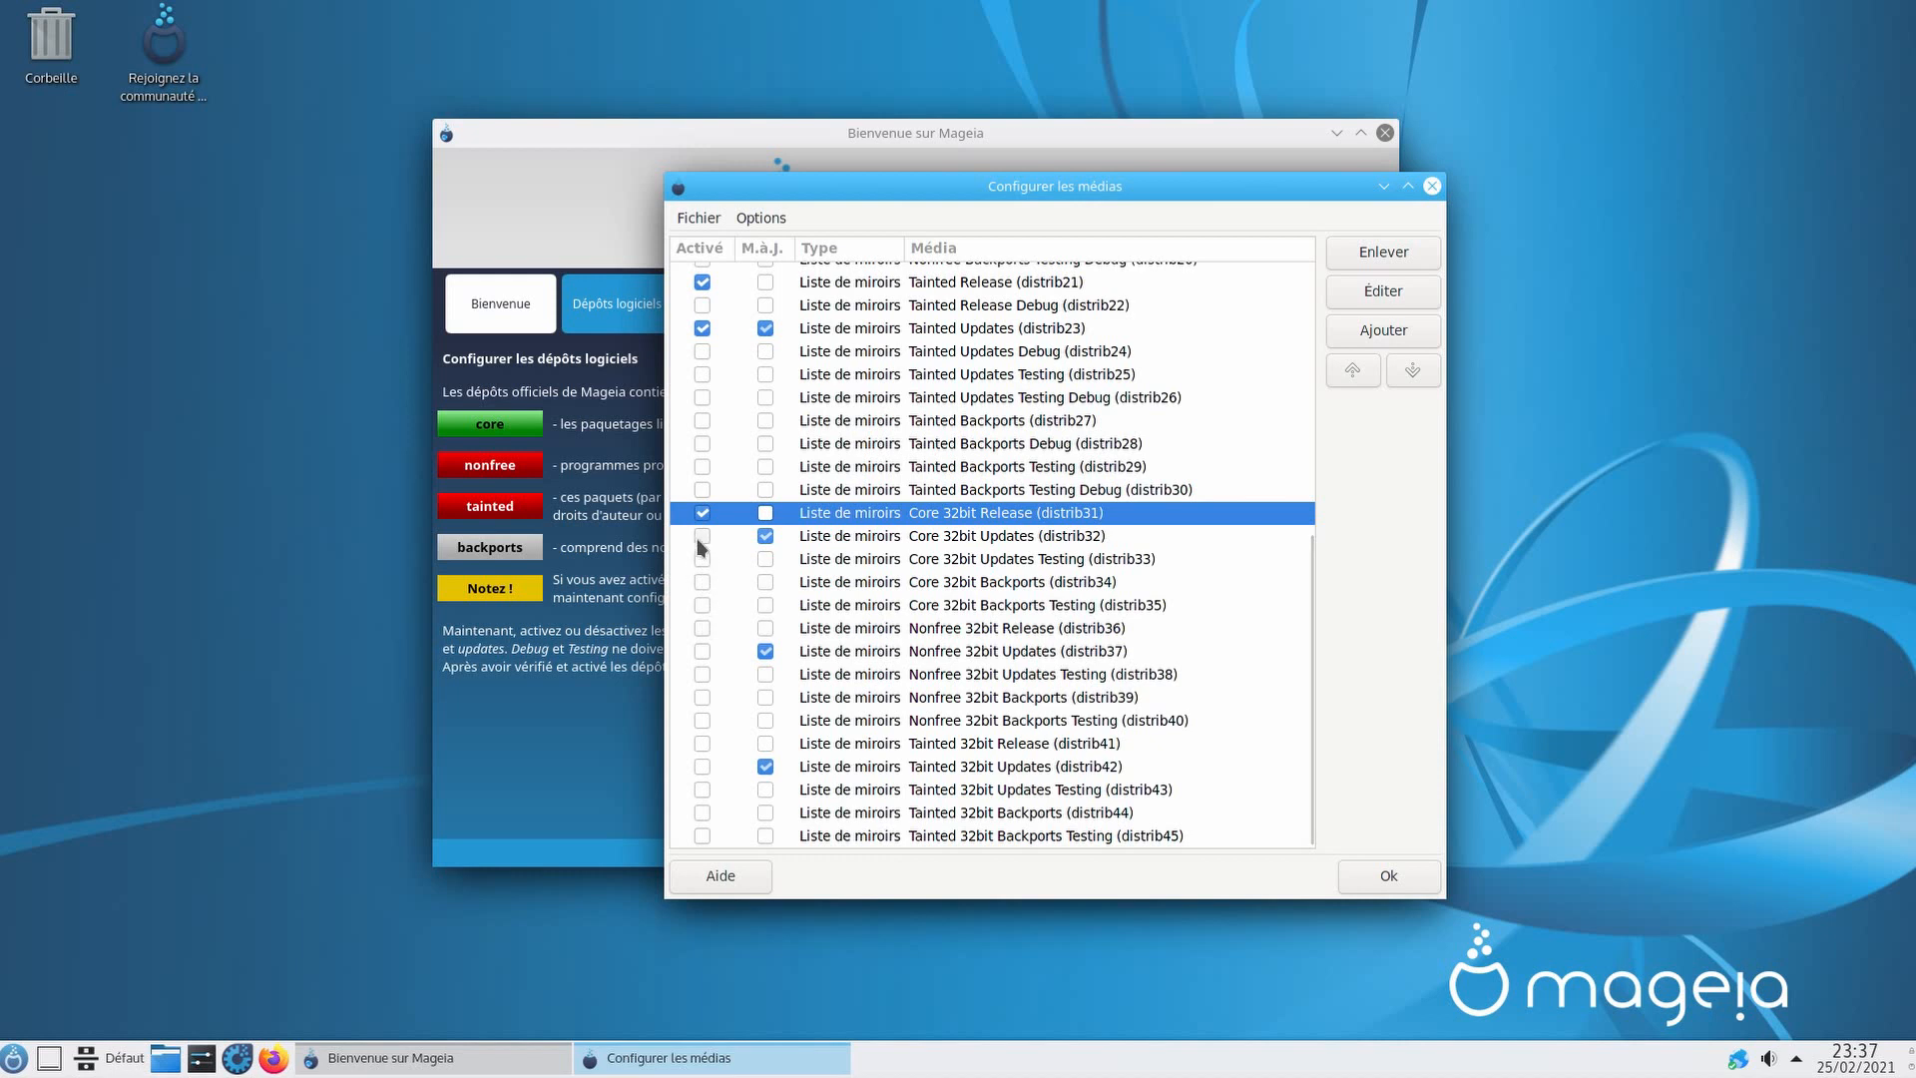
{"action": "left_click", "coordinate": [701, 537]}
{"action": "left_click", "coordinate": [703, 630]}
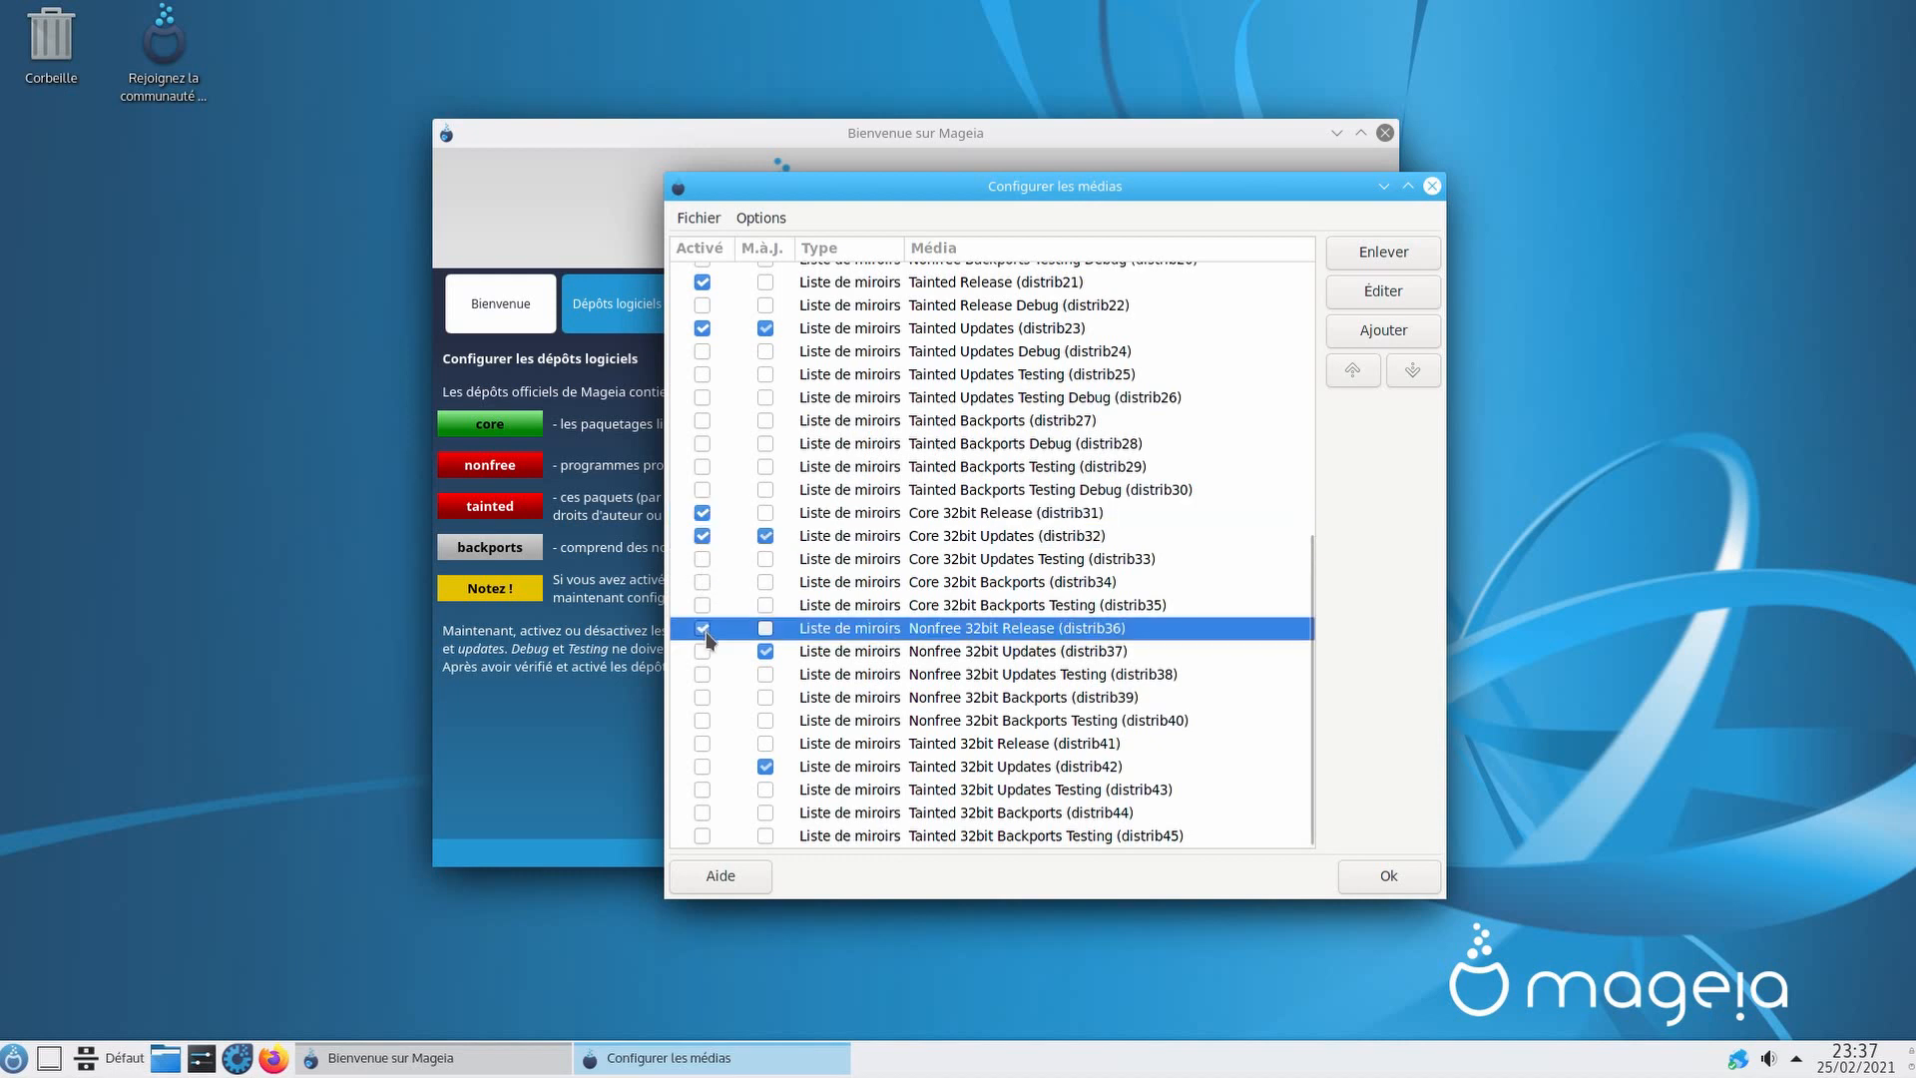
{"action": "left_click", "coordinate": [704, 652]}
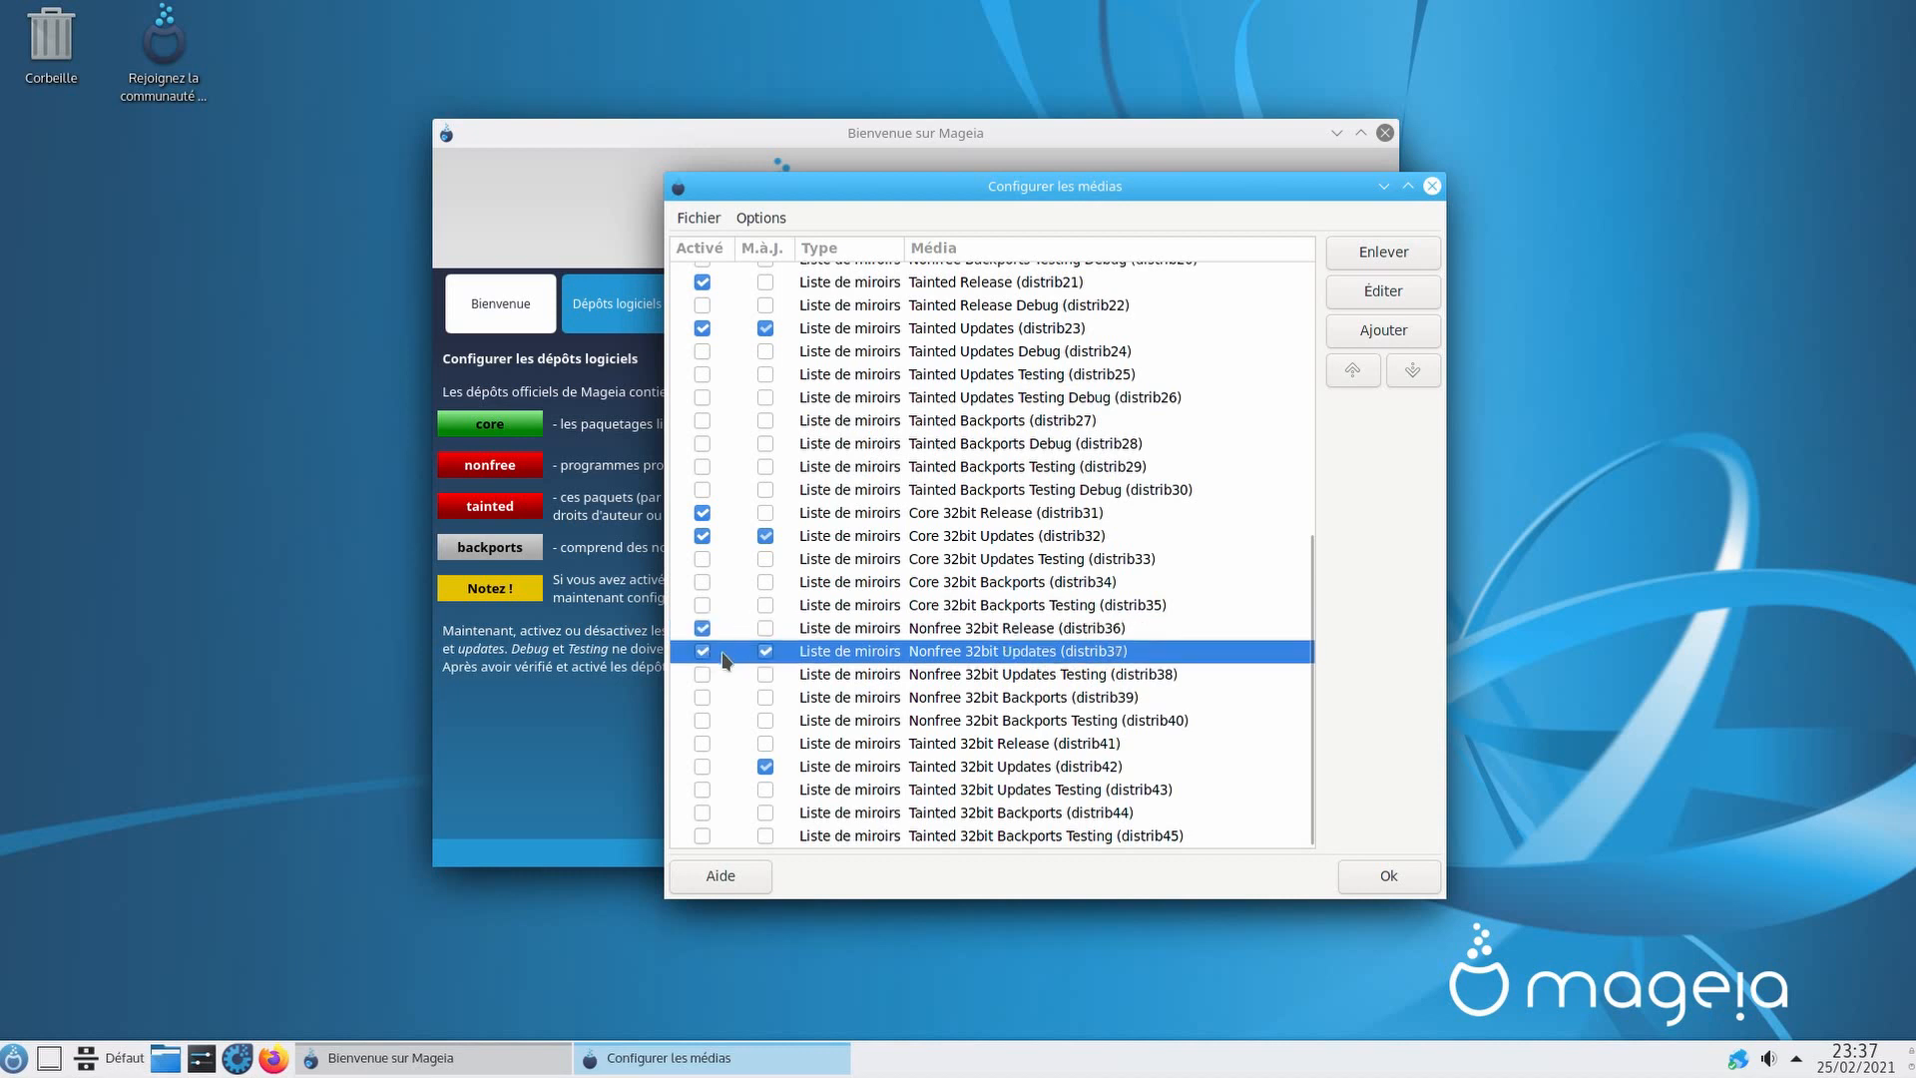
{"action": "left_click", "coordinate": [705, 744]}
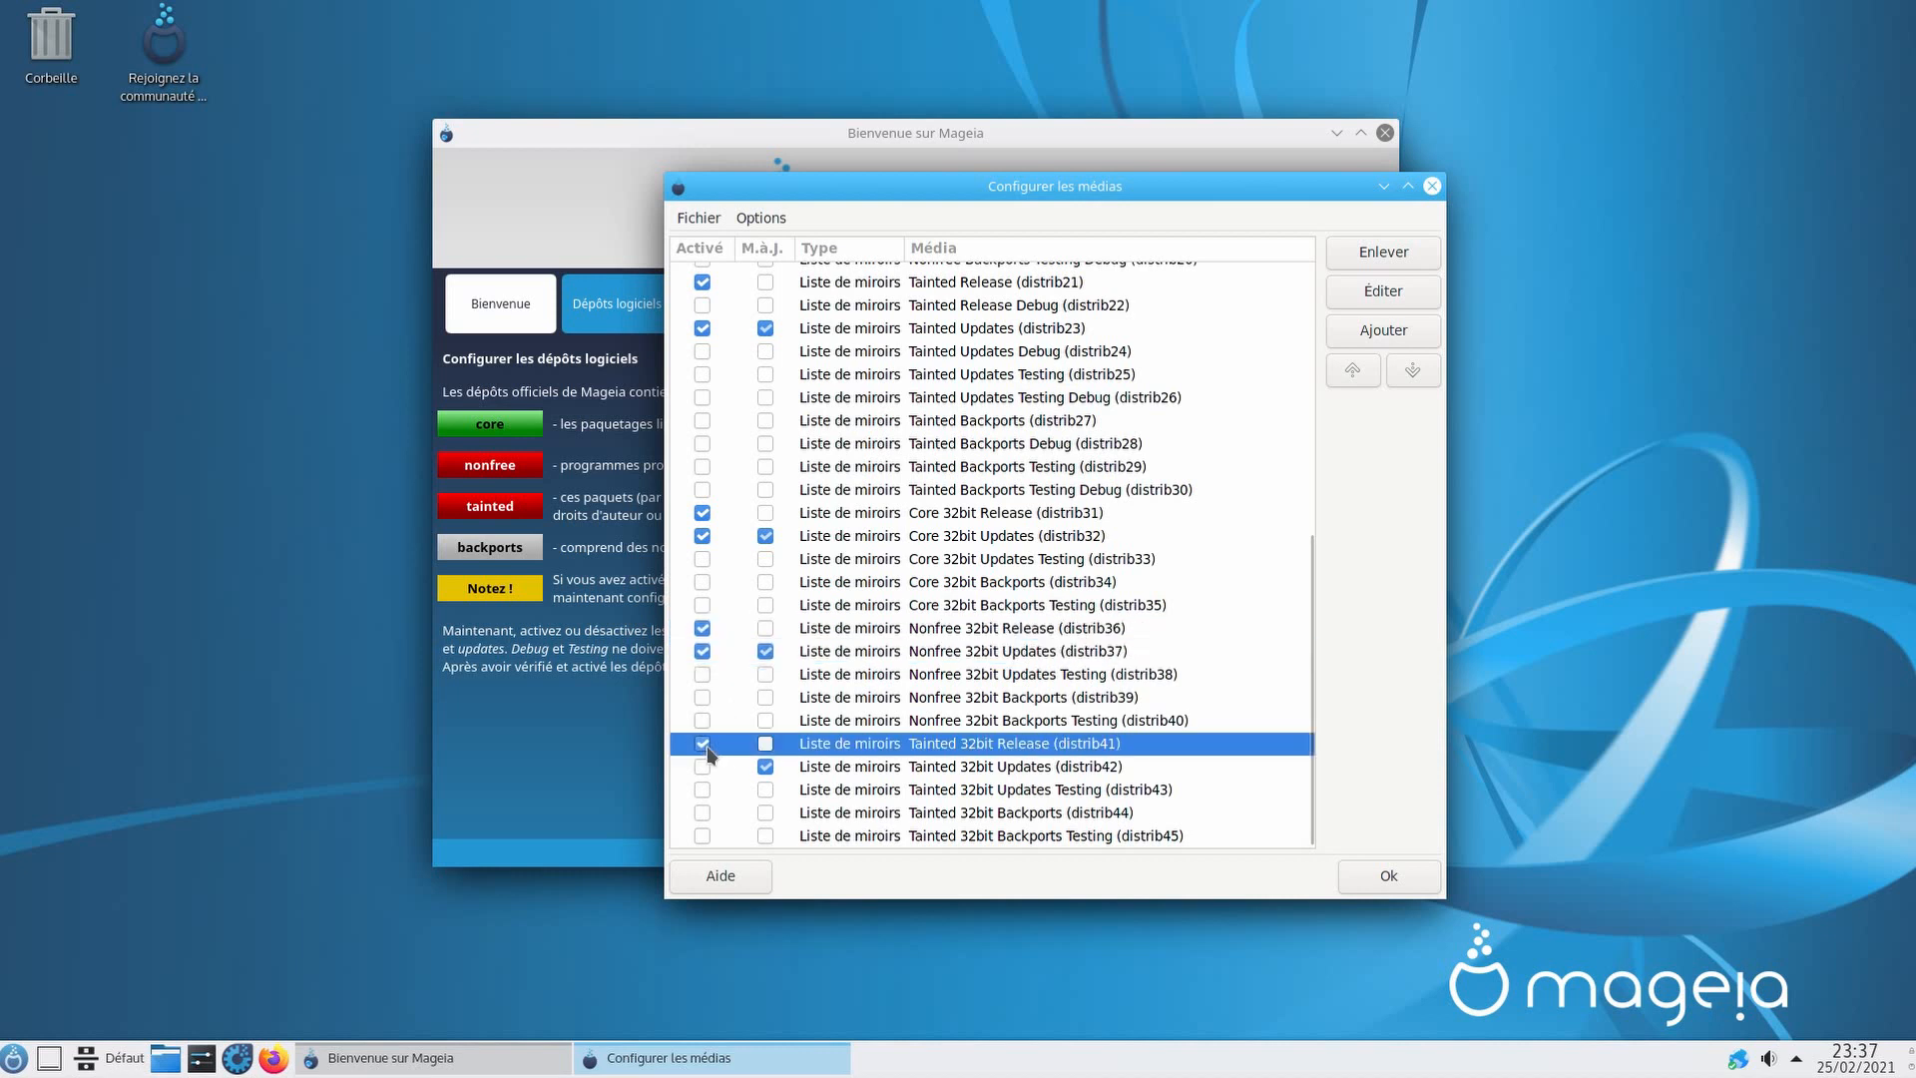
{"action": "left_click", "coordinate": [704, 767]}
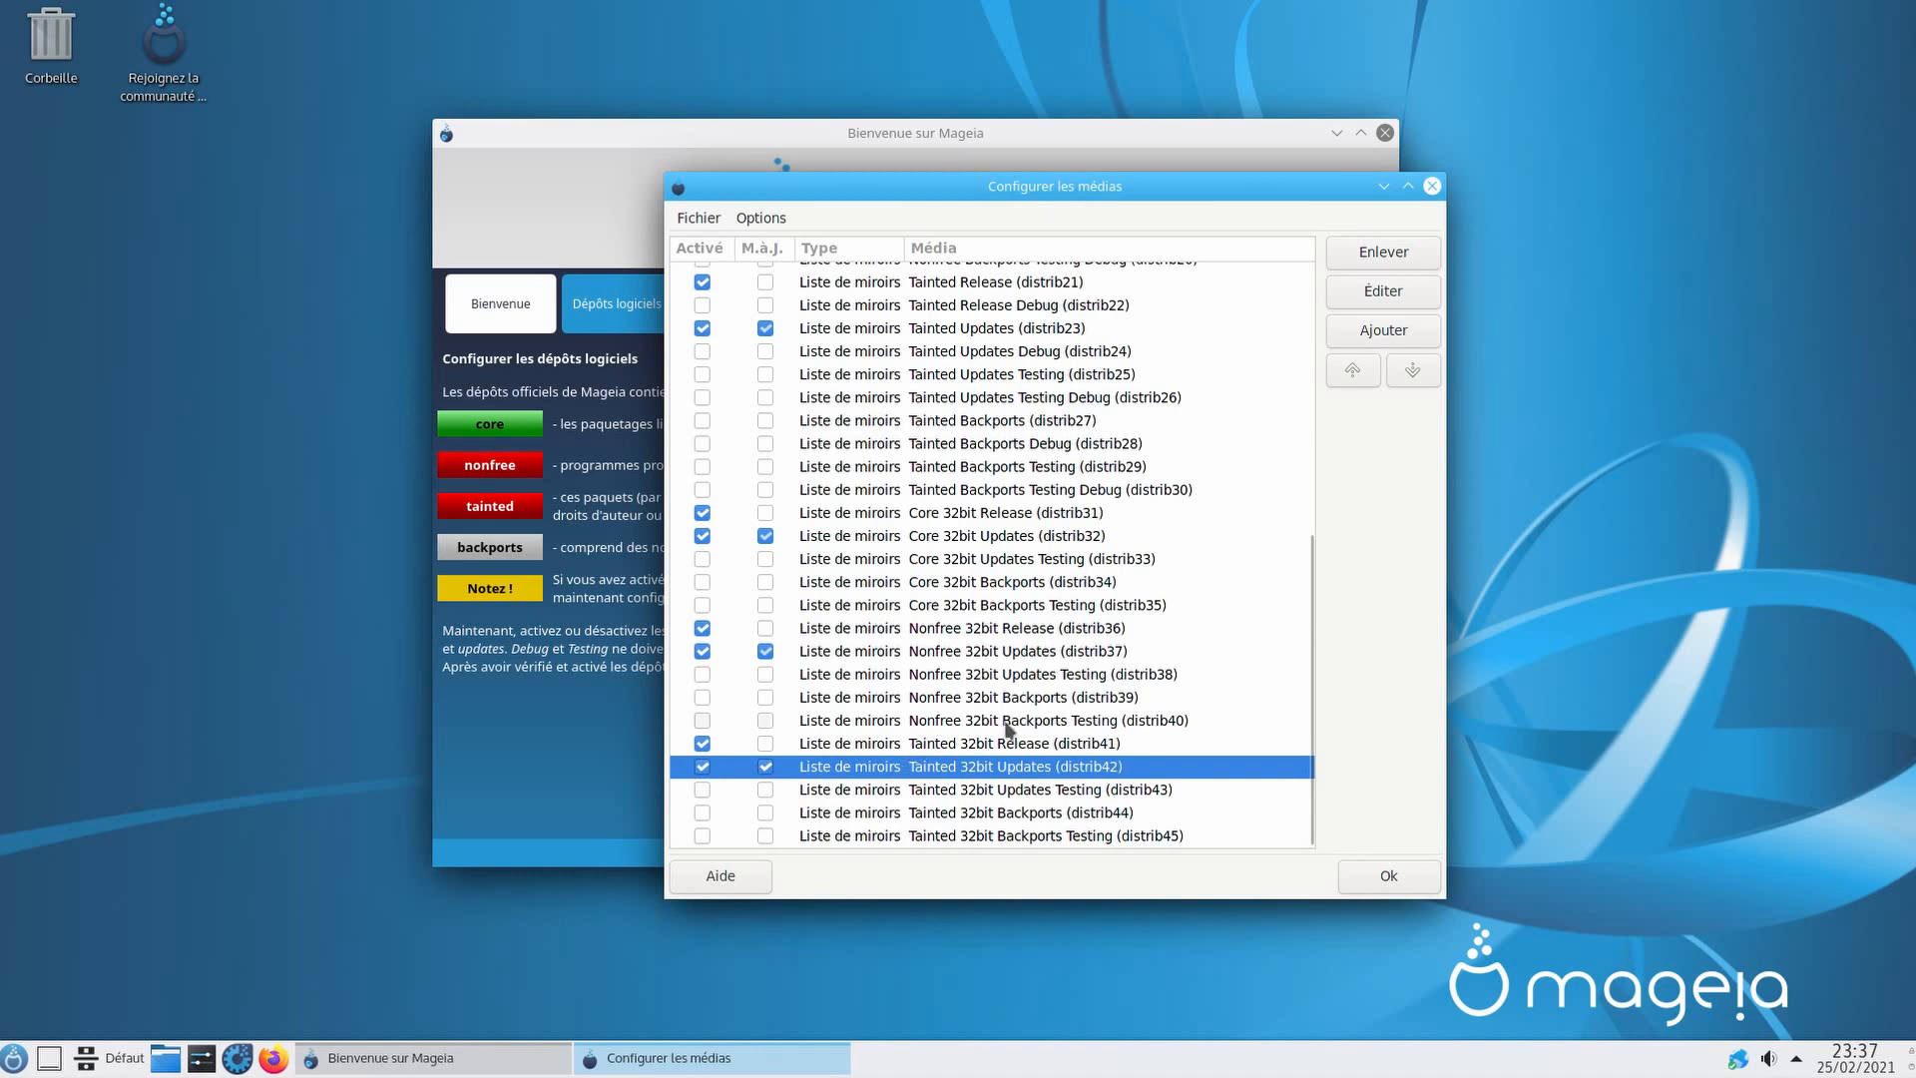
{"action": "left_click", "coordinate": [1390, 878]}
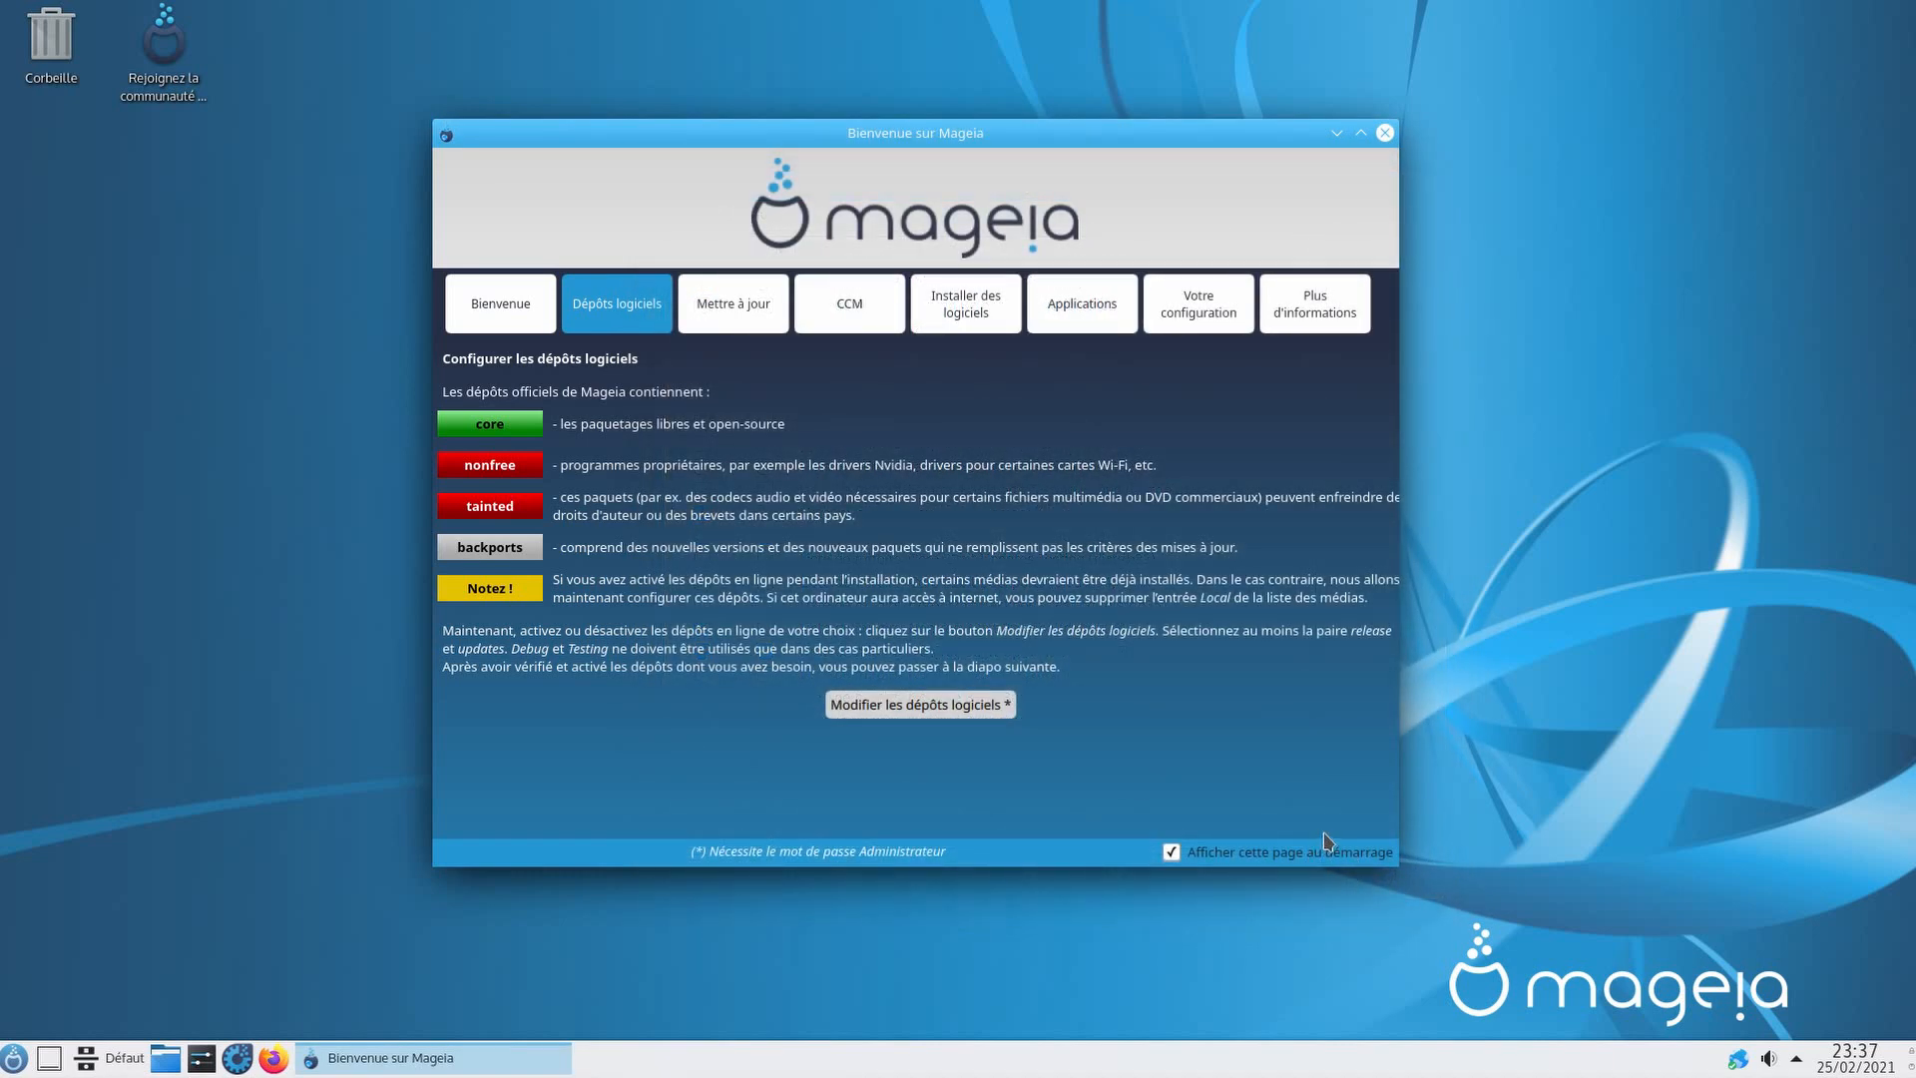
Step: Start the system update check from Mettre à jour, accepting the mirror prompt permanently
{"action": "left_click", "coordinate": [753, 307]}
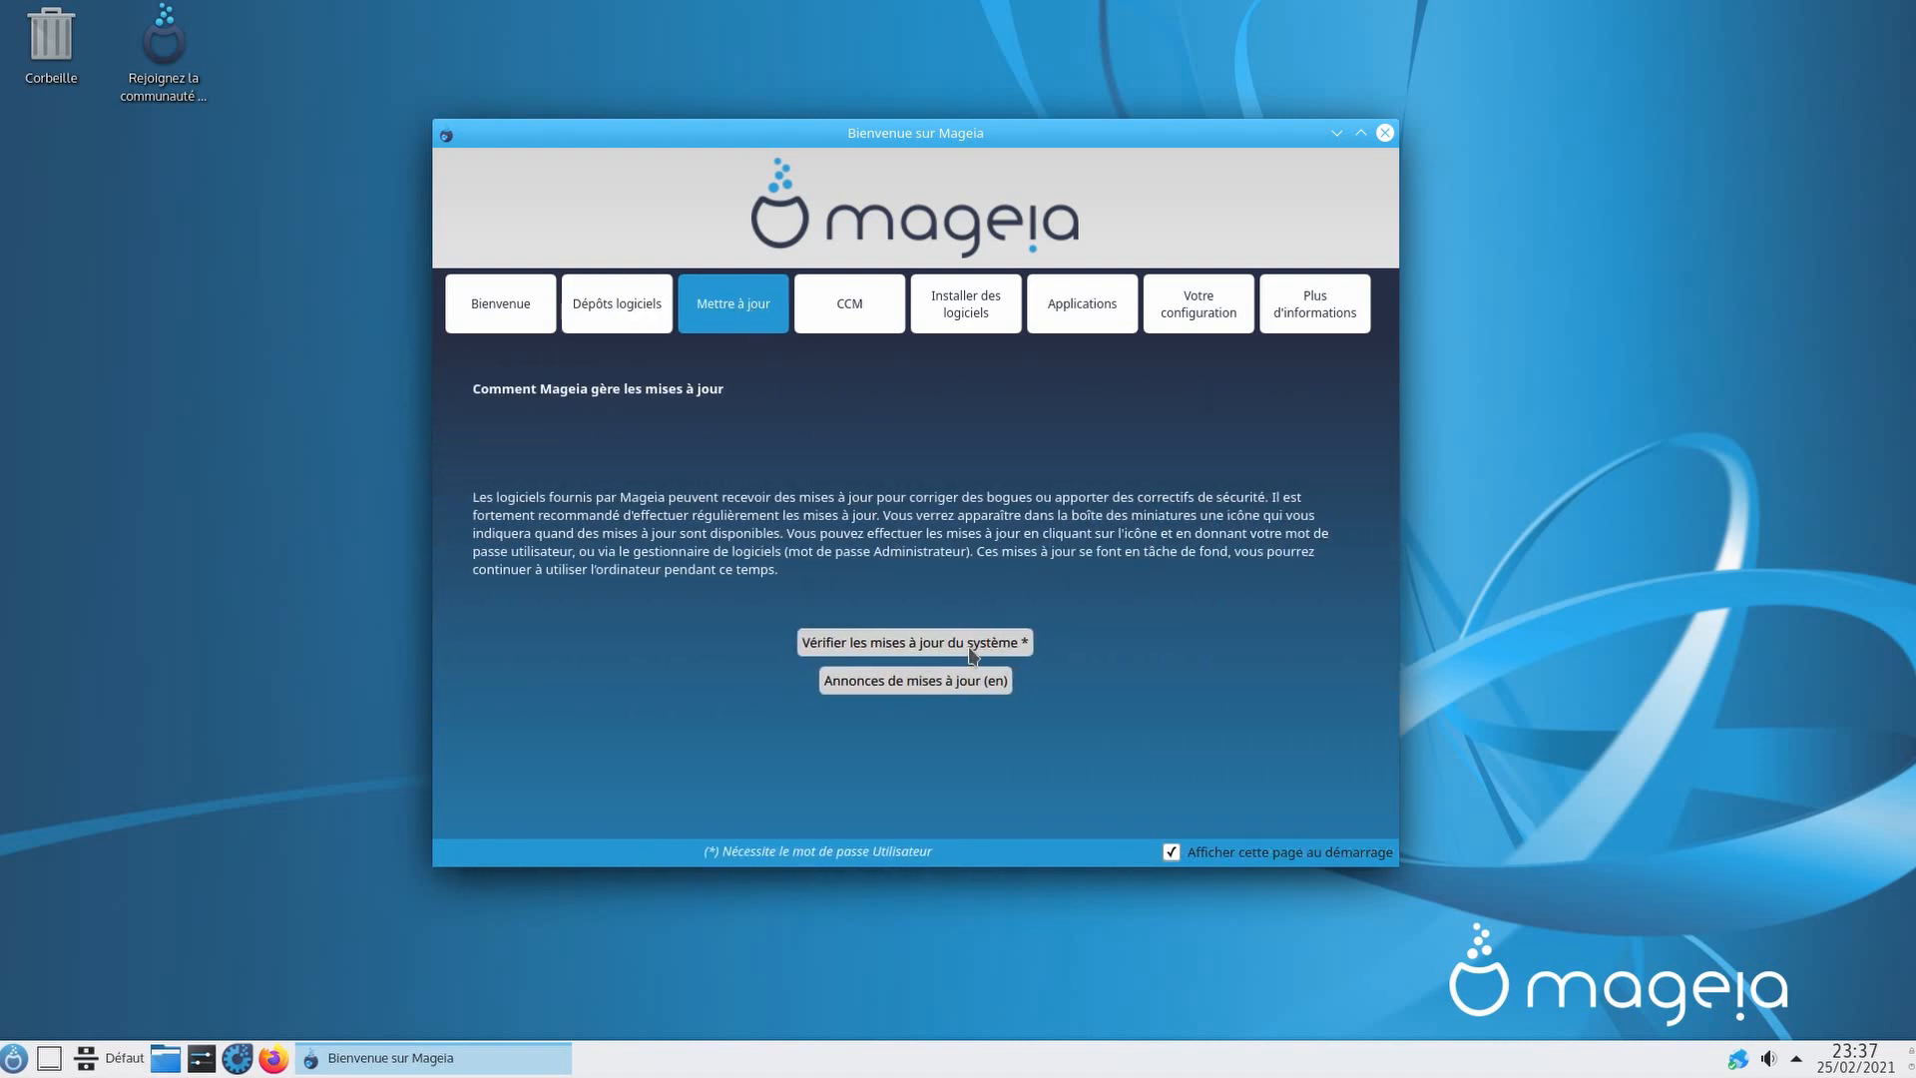
{"action": "left_click", "coordinate": [971, 646]}
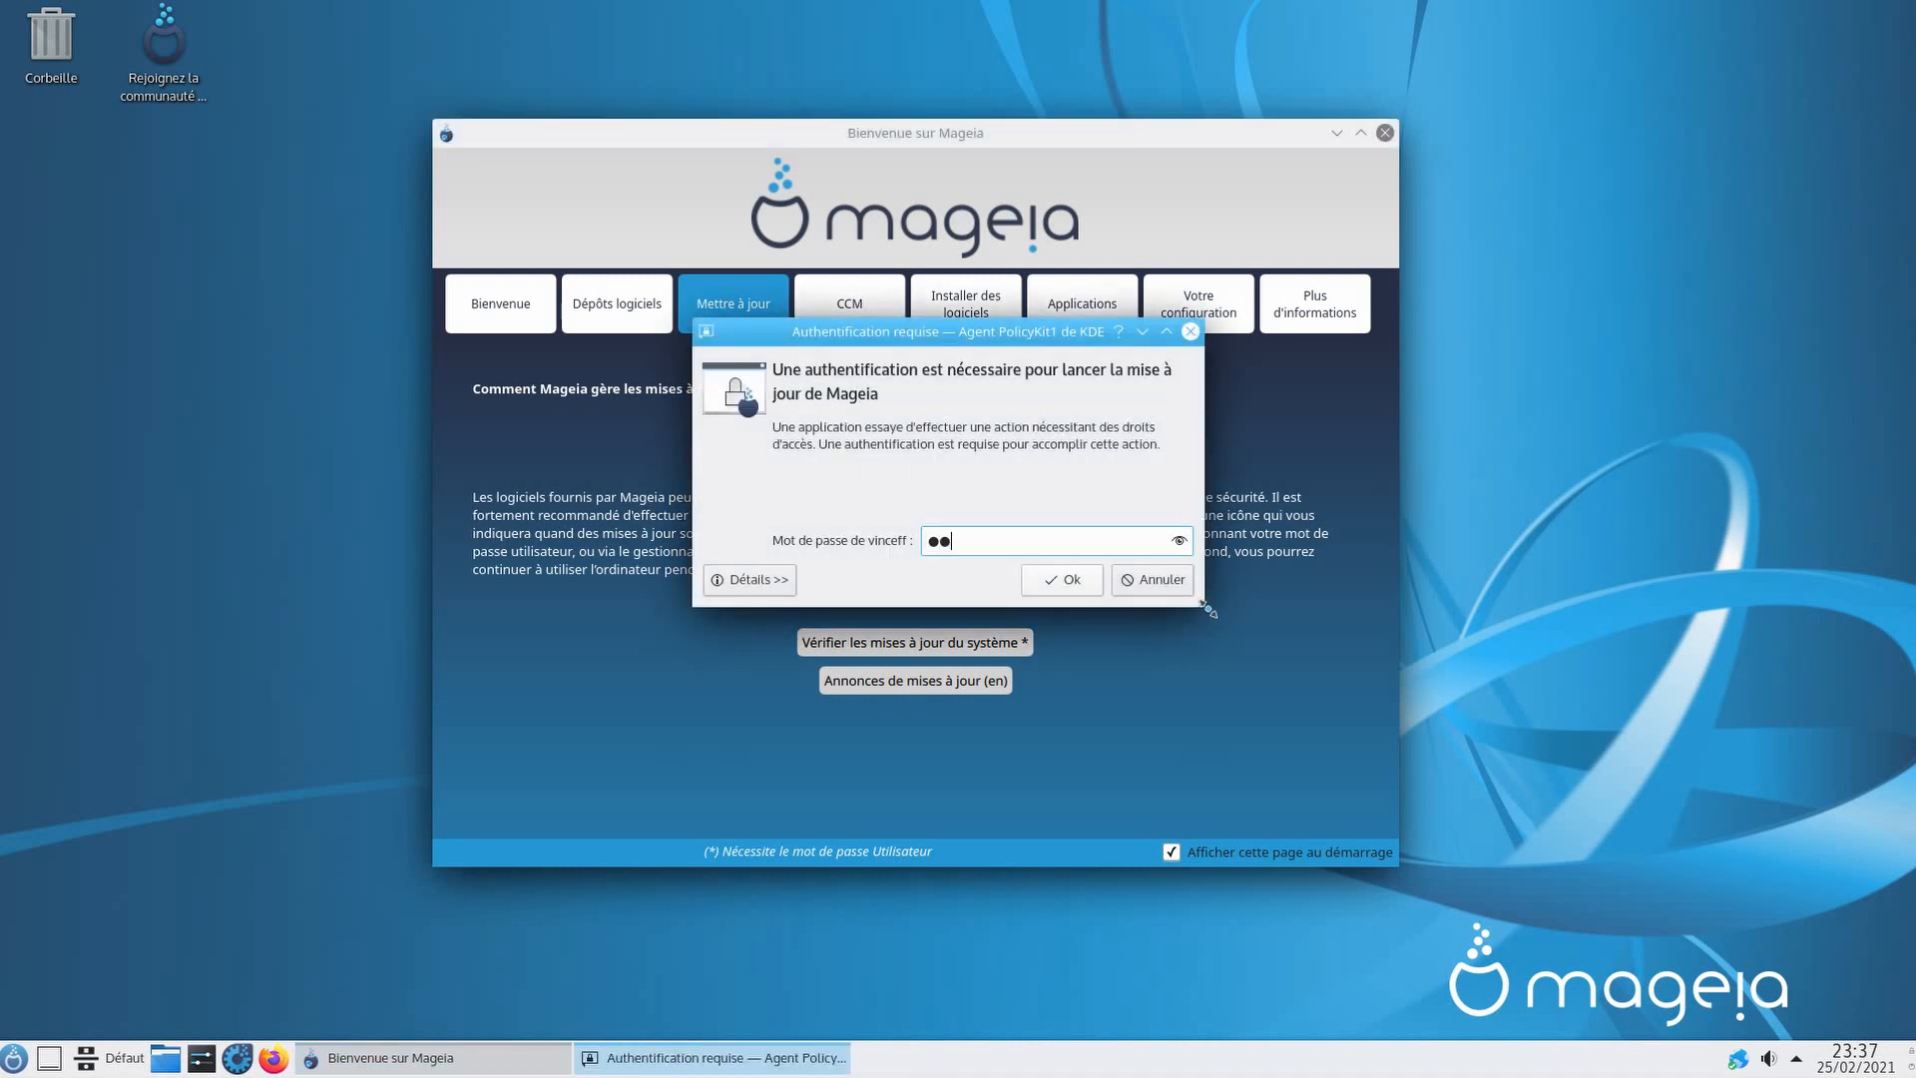
{"action": "key", "text": "Return"}
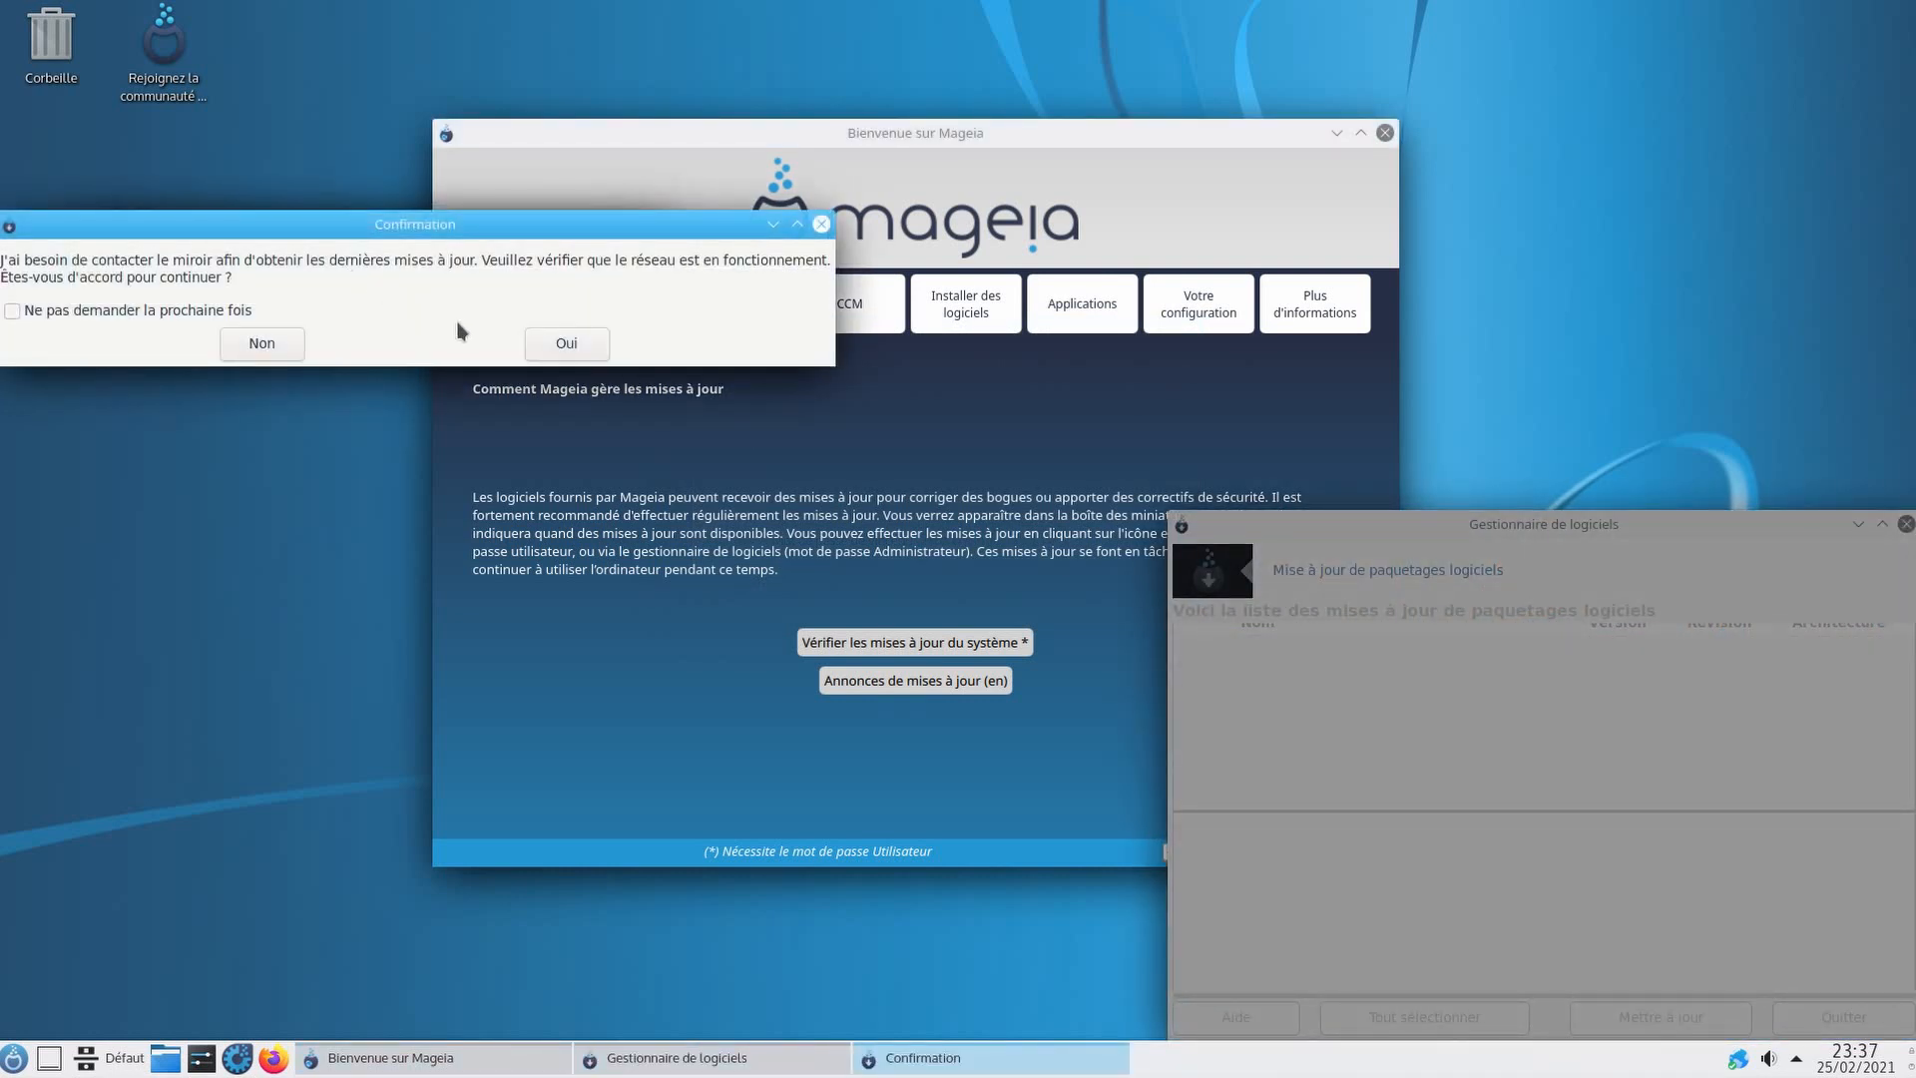
{"action": "left_click", "coordinate": [223, 315]}
{"action": "left_click_drag", "start_coordinate": [329, 229], "coordinate": [585, 356]}
{"action": "left_click", "coordinate": [833, 471]}
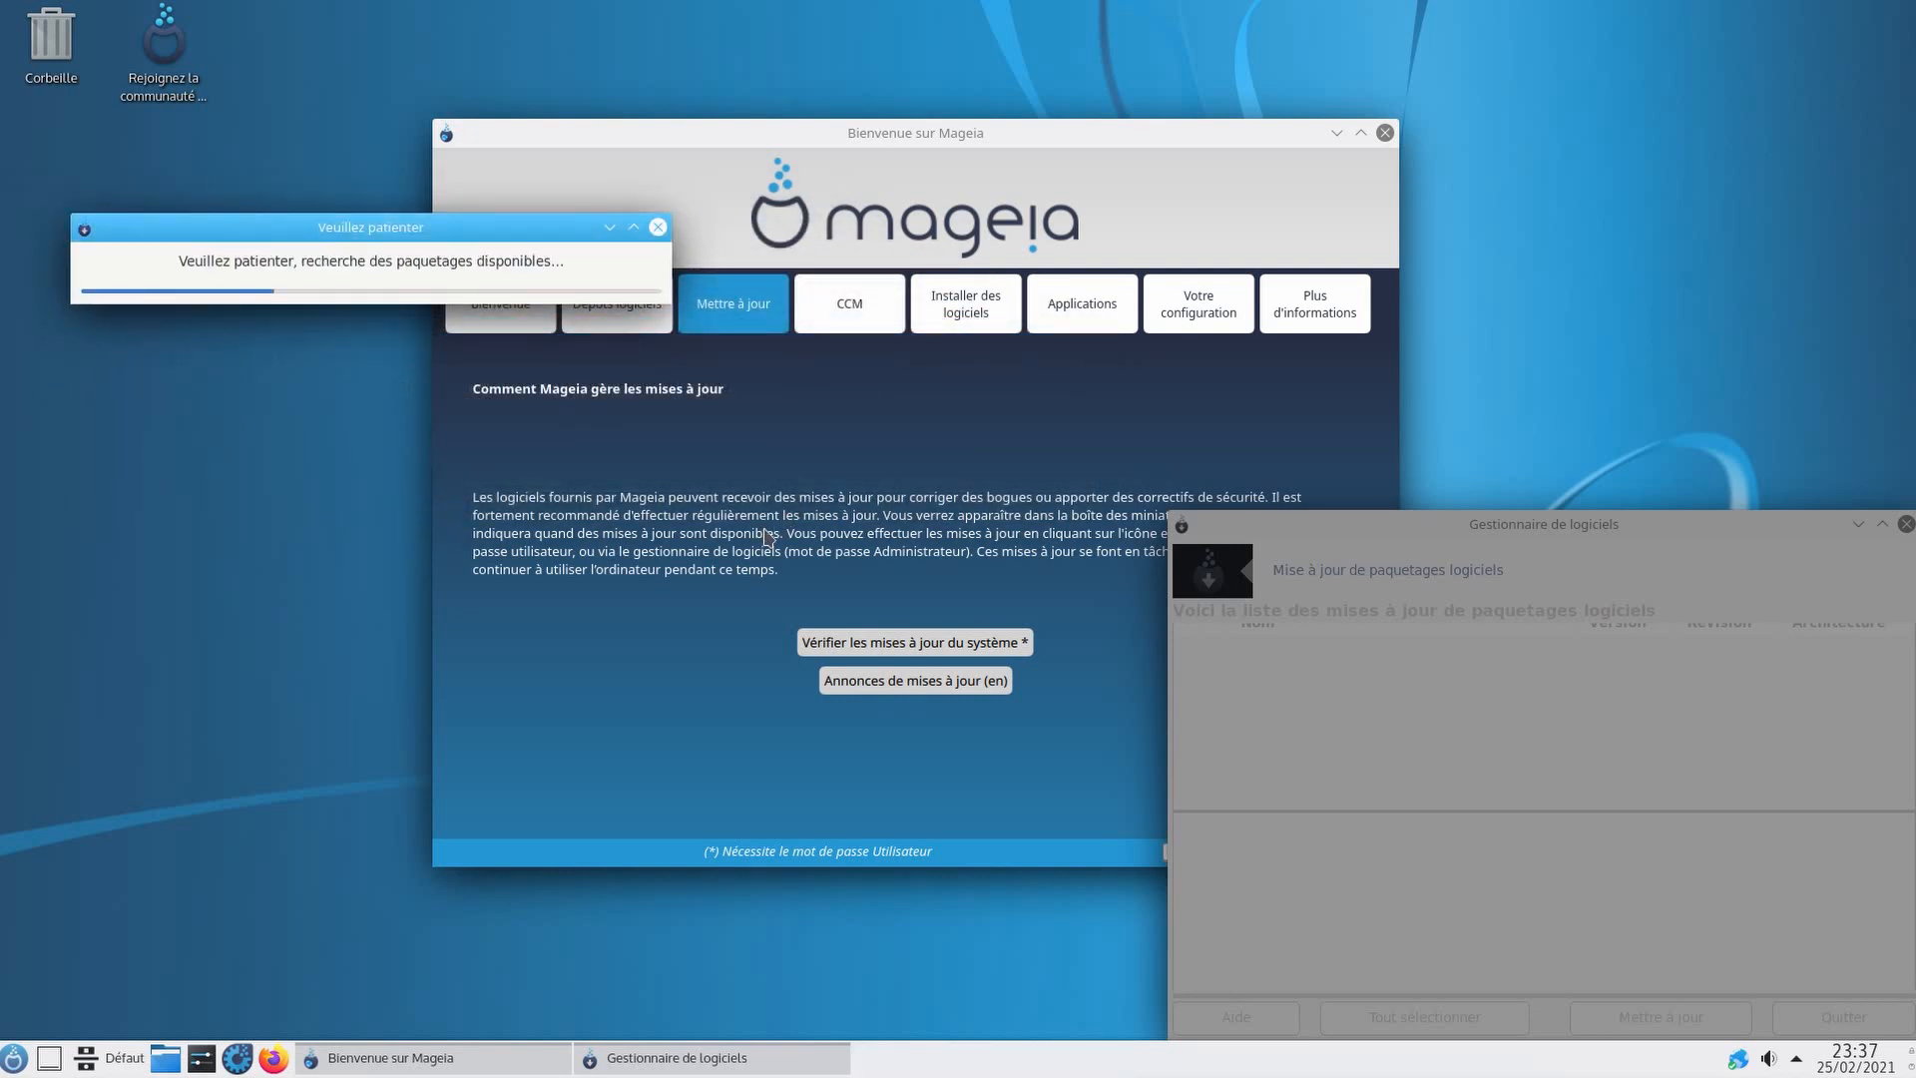
Step: Enlarge the software manager, confirm the update list is empty, and quit it
{"action": "left_click_drag", "start_coordinate": [1362, 524], "coordinate": [992, 337]}
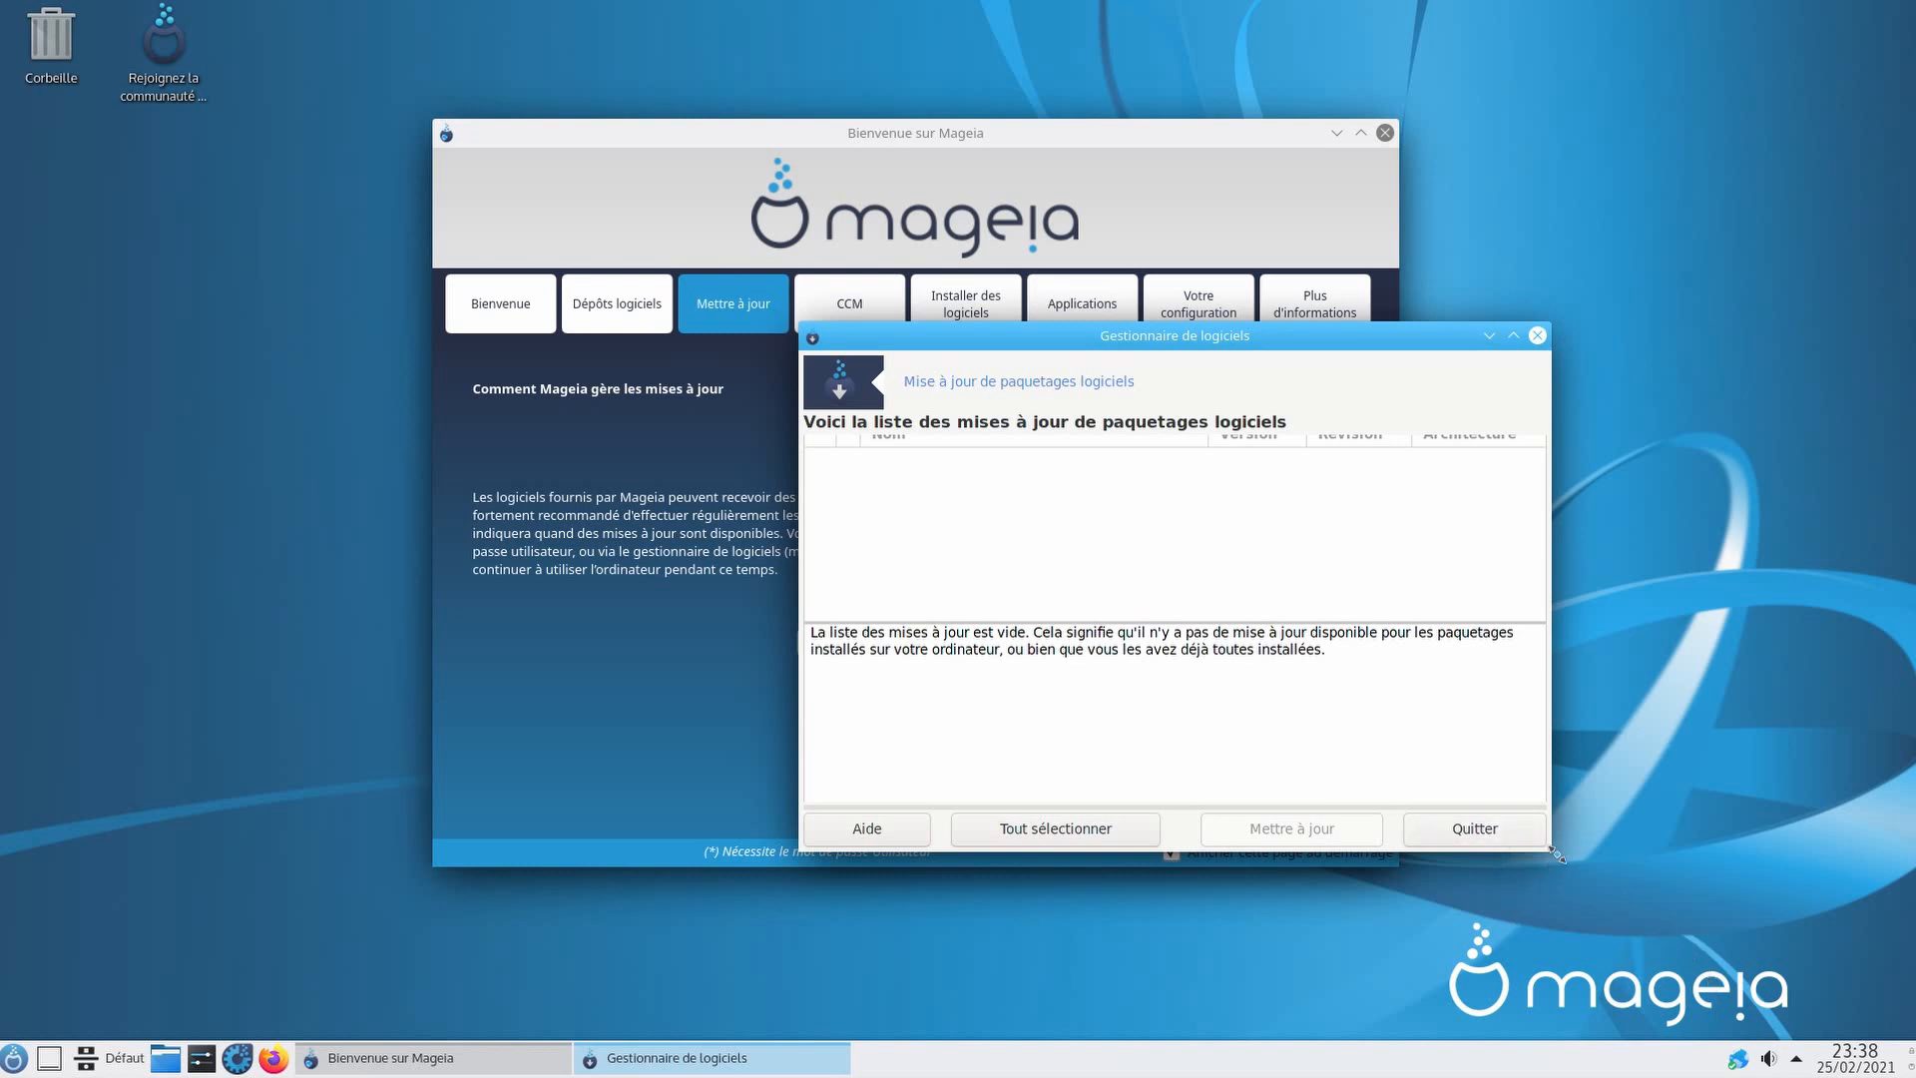
{"action": "left_click_drag", "start_coordinate": [1555, 853], "coordinate": [1553, 901]}
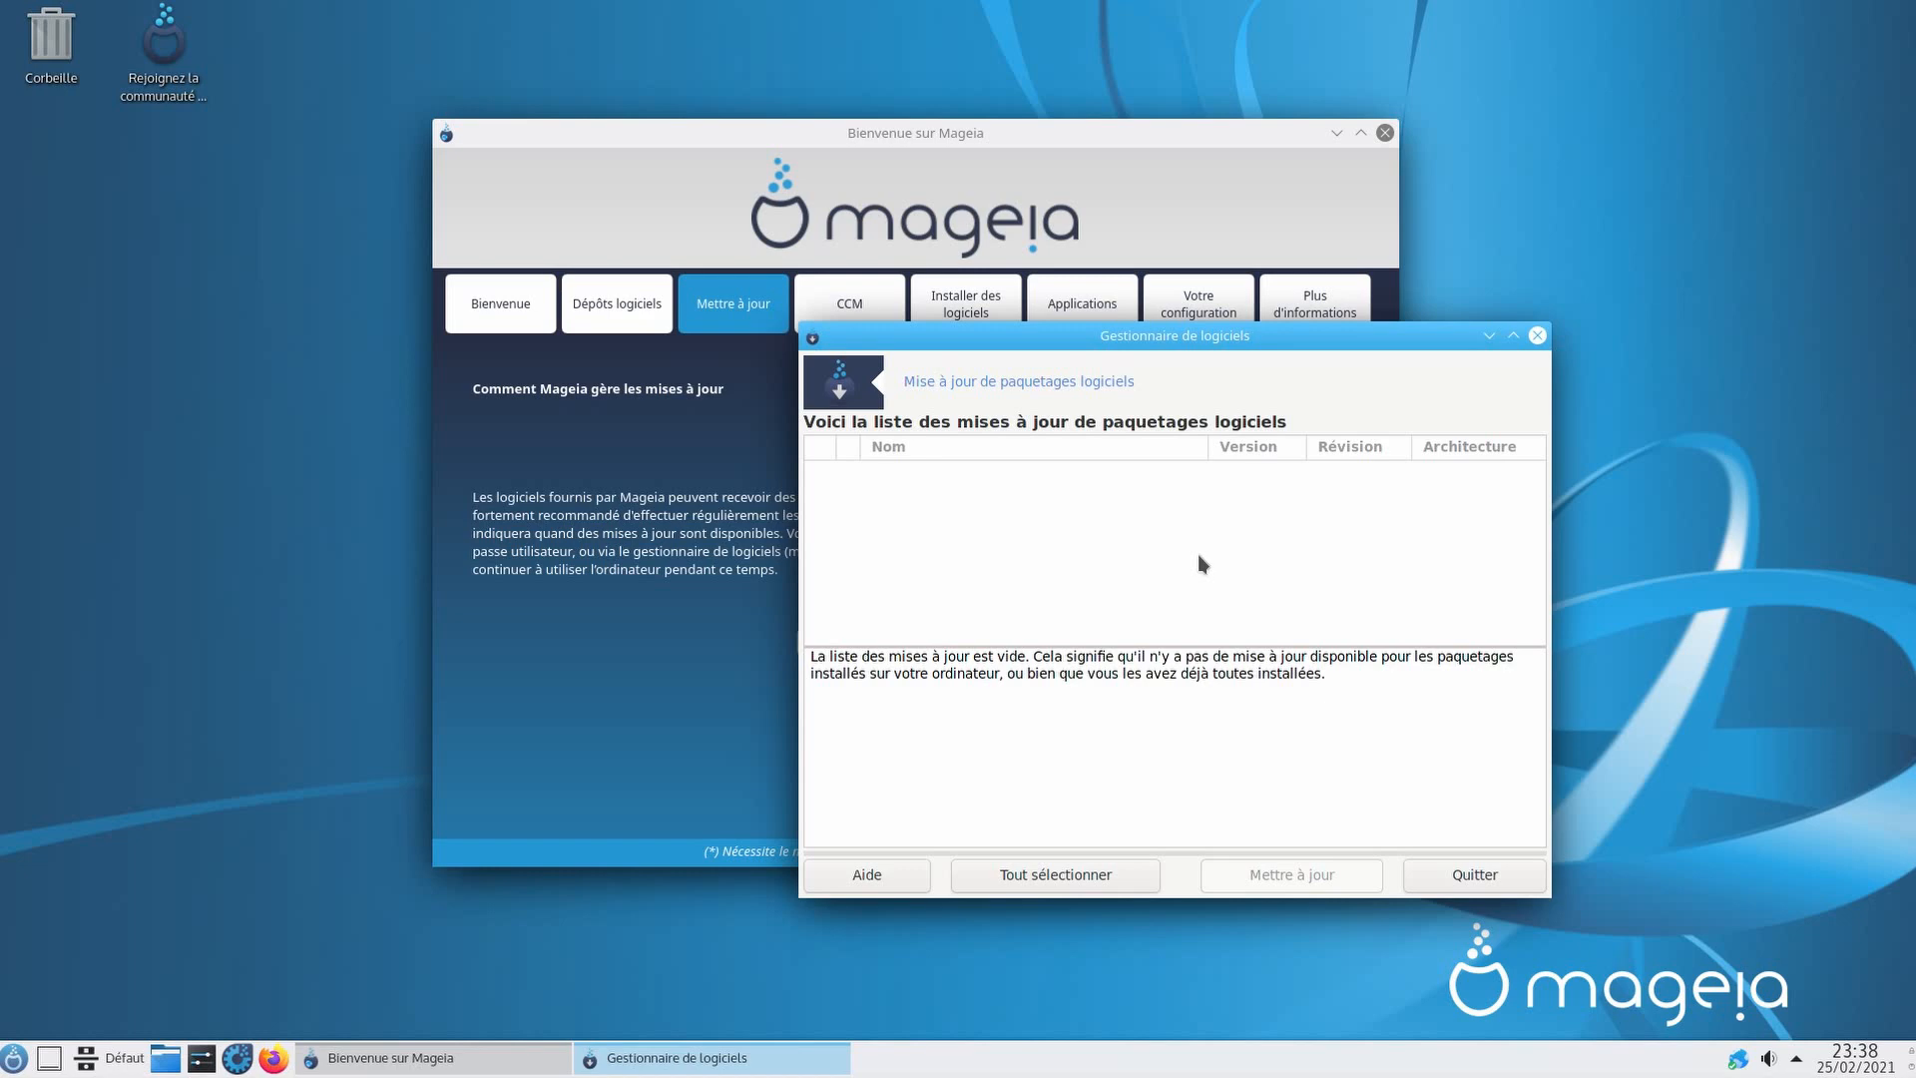
{"action": "left_click", "coordinate": [1475, 875]}
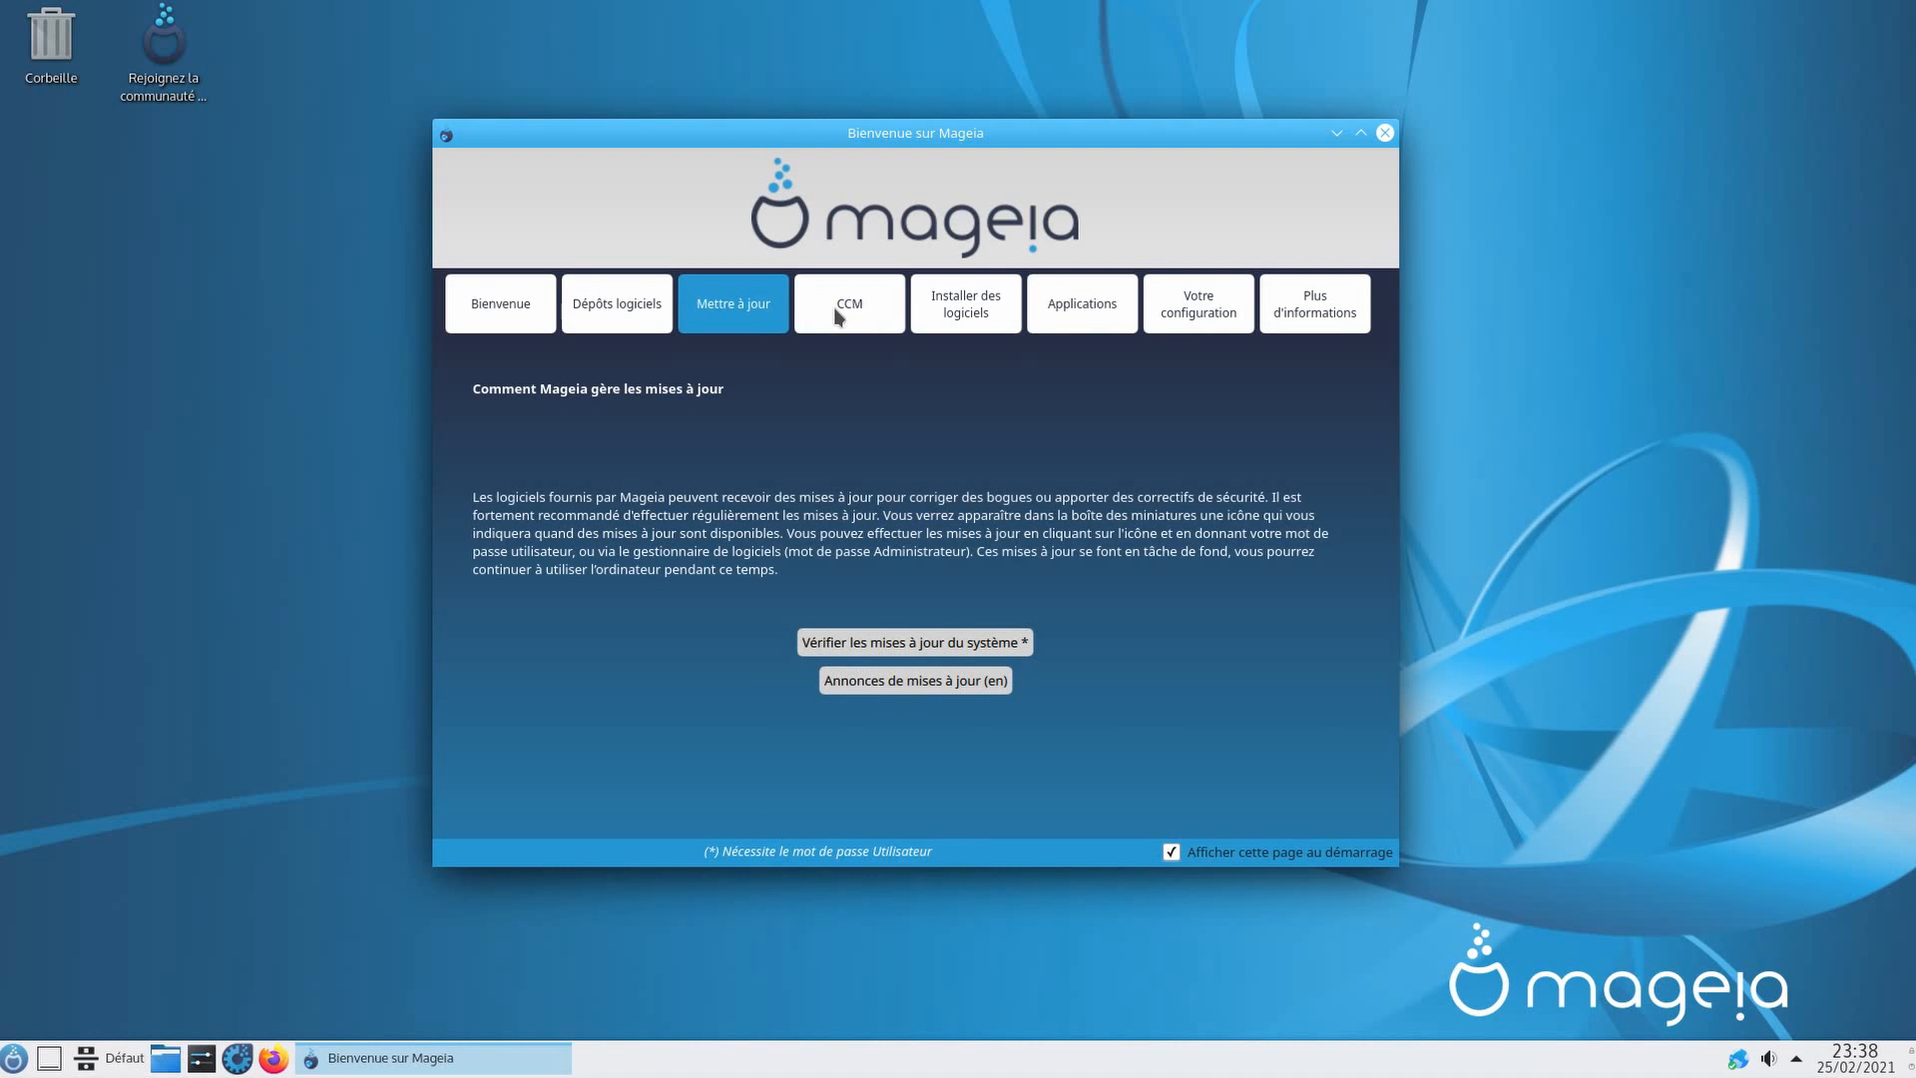
Step: Launch Mageia Control Center as root and open Installer et désinstaller des logiciels
{"action": "left_click", "coordinate": [836, 315]}
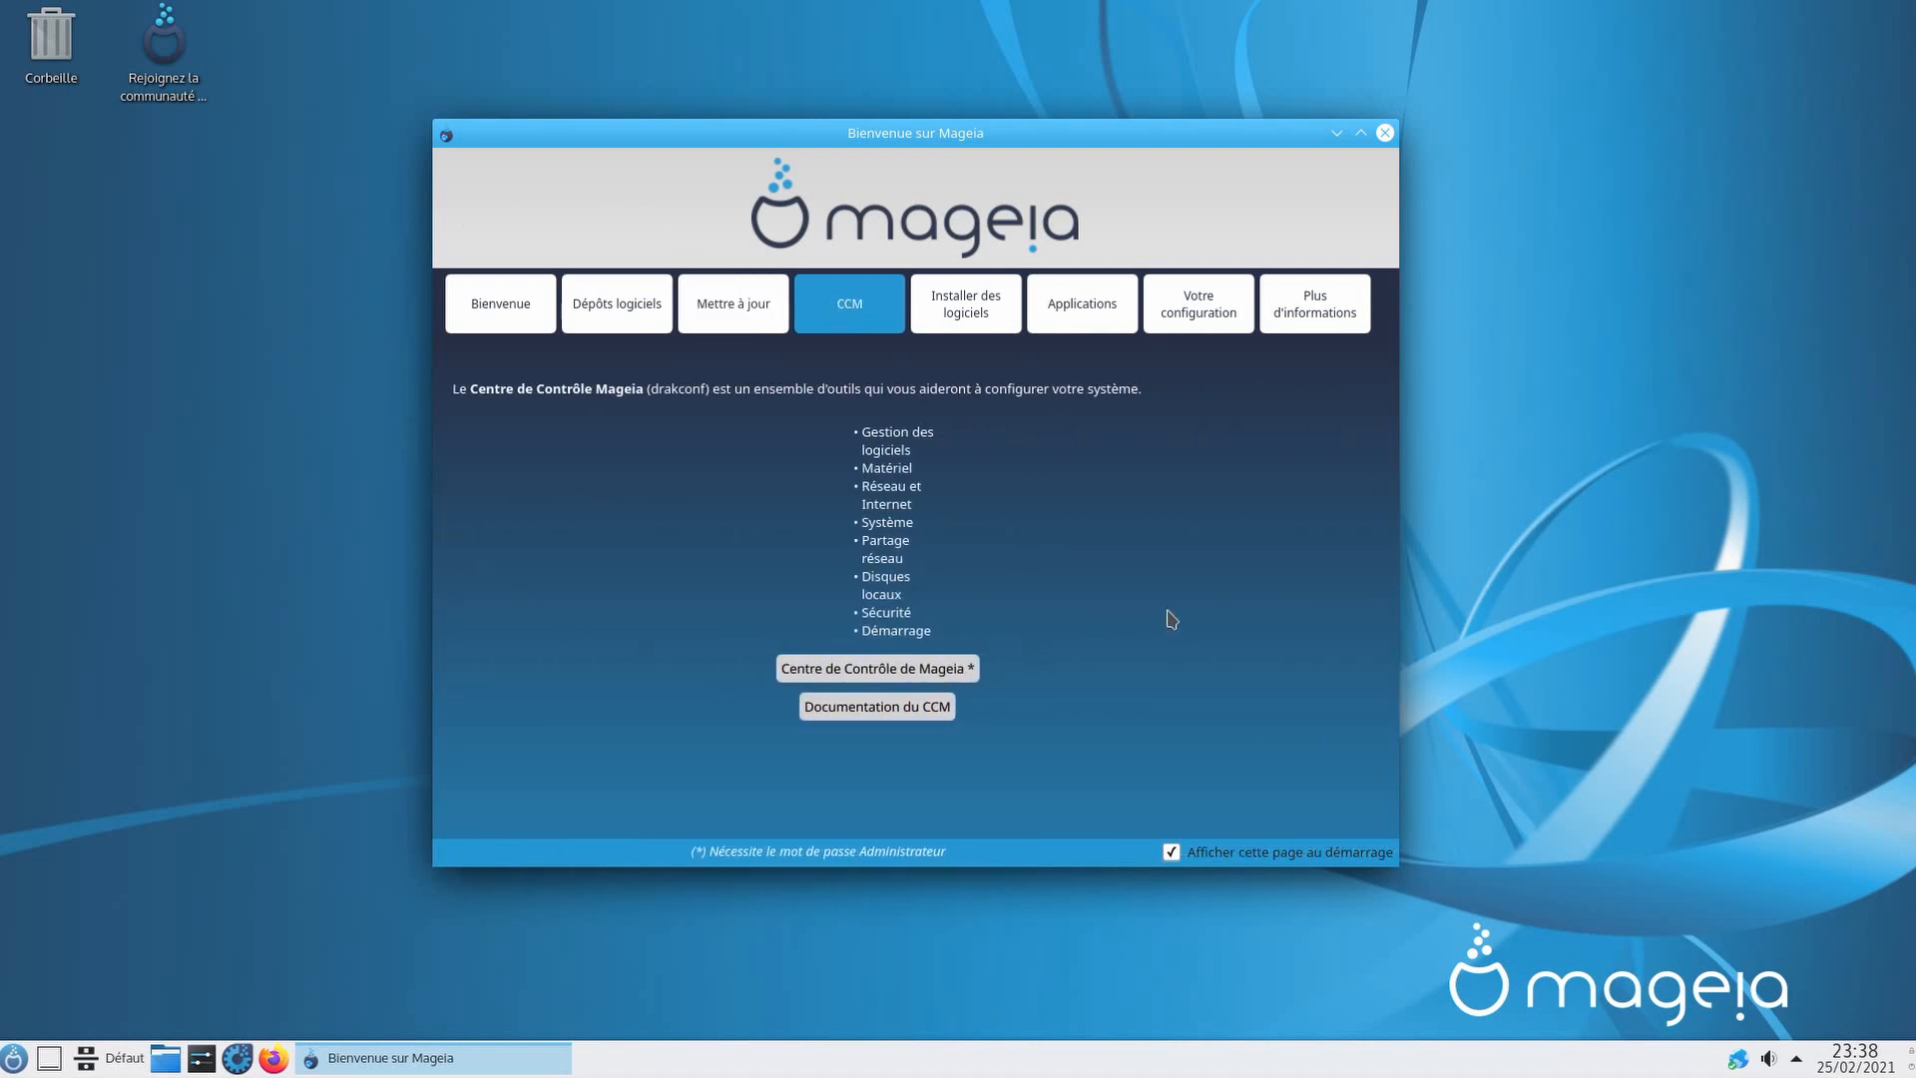
{"action": "left_click", "coordinate": [867, 678]}
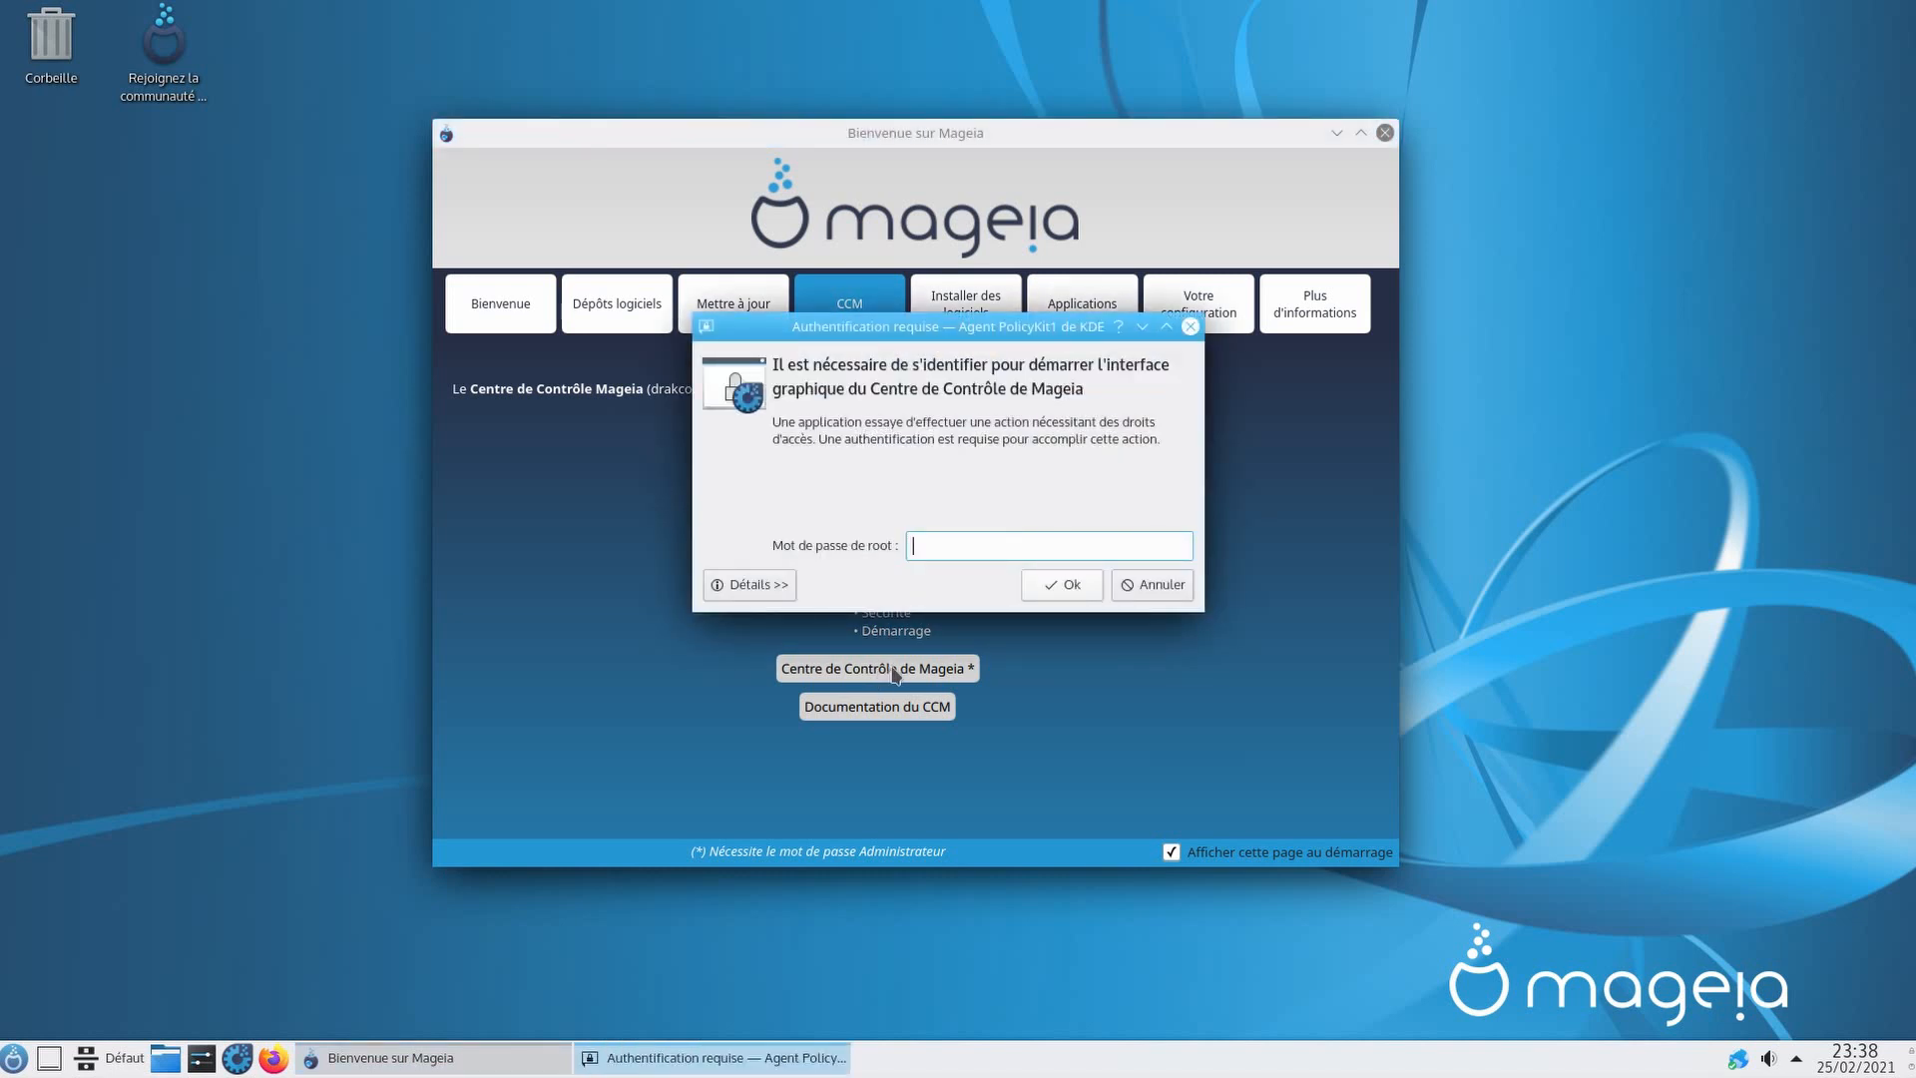
{"action": "type", "text": "•••••••"}
{"action": "key", "text": "Return"}
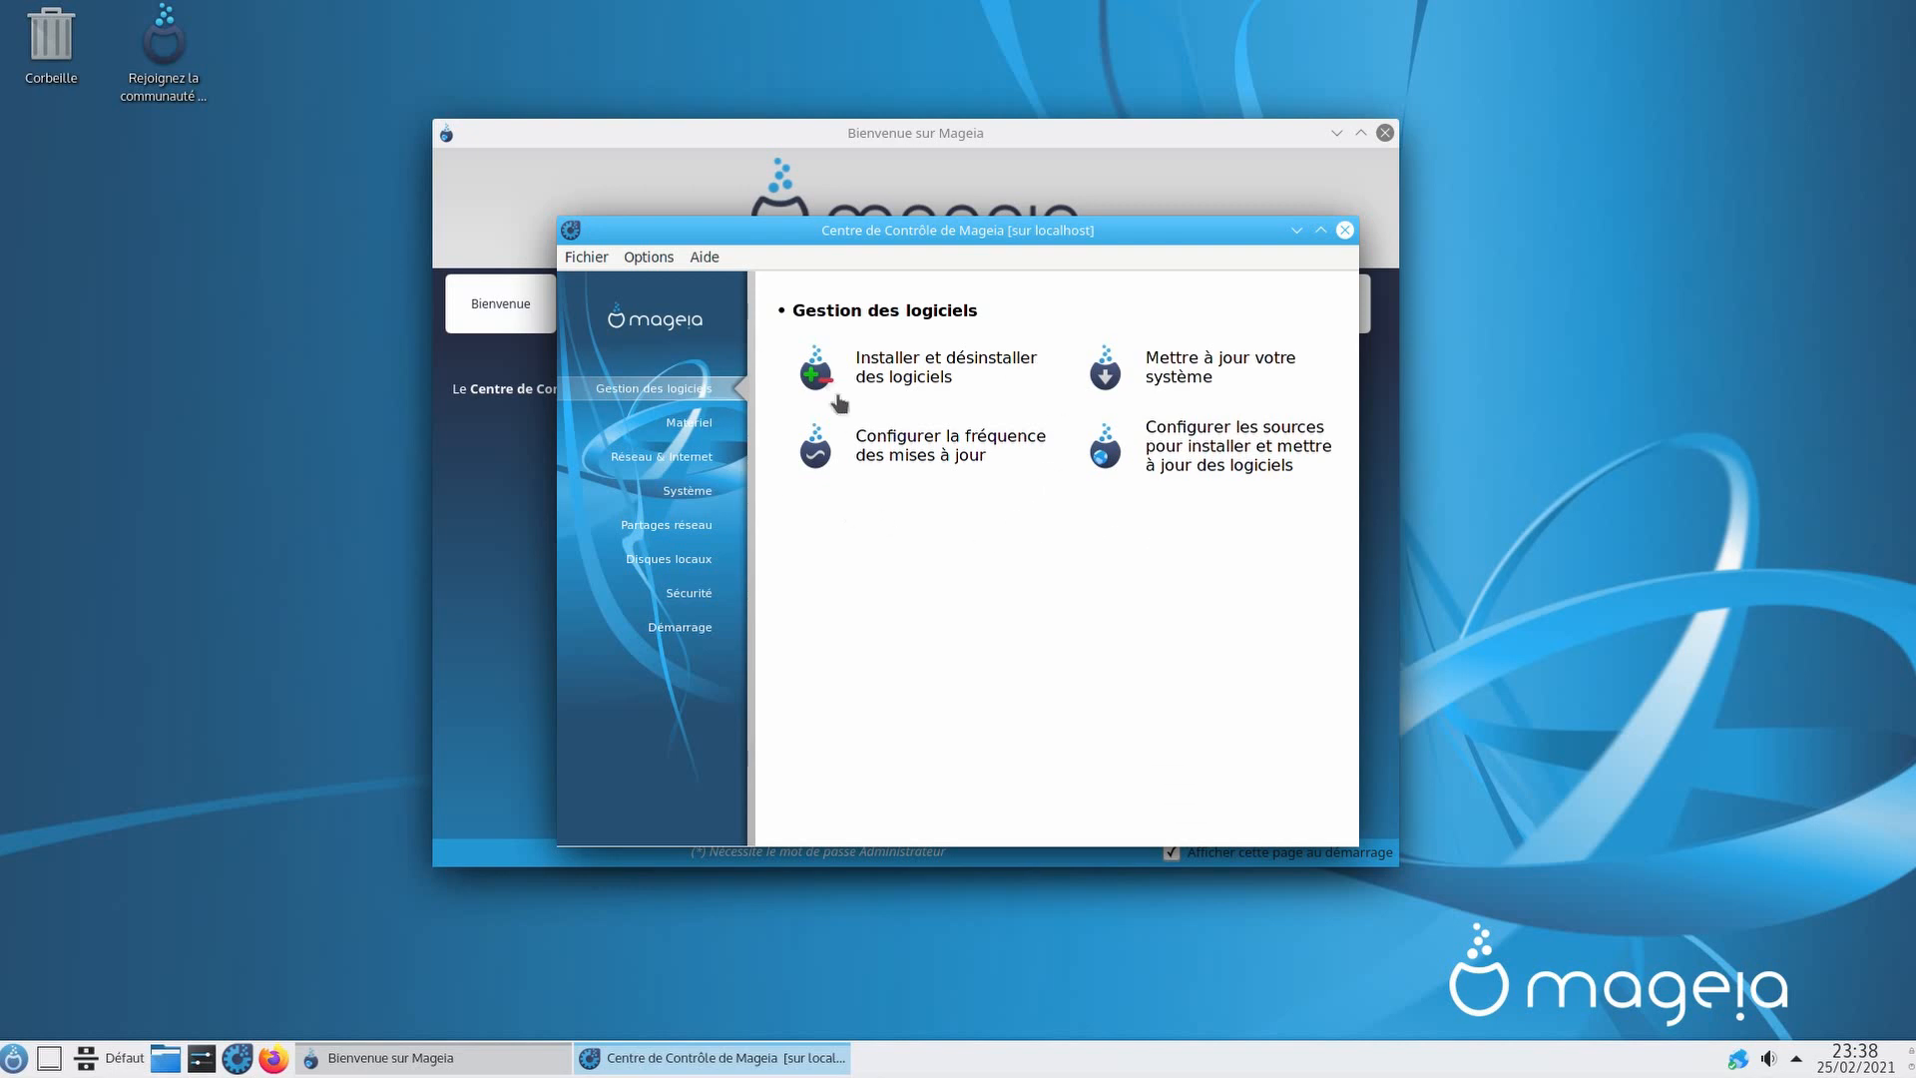
{"action": "left_click", "coordinate": [926, 387]}
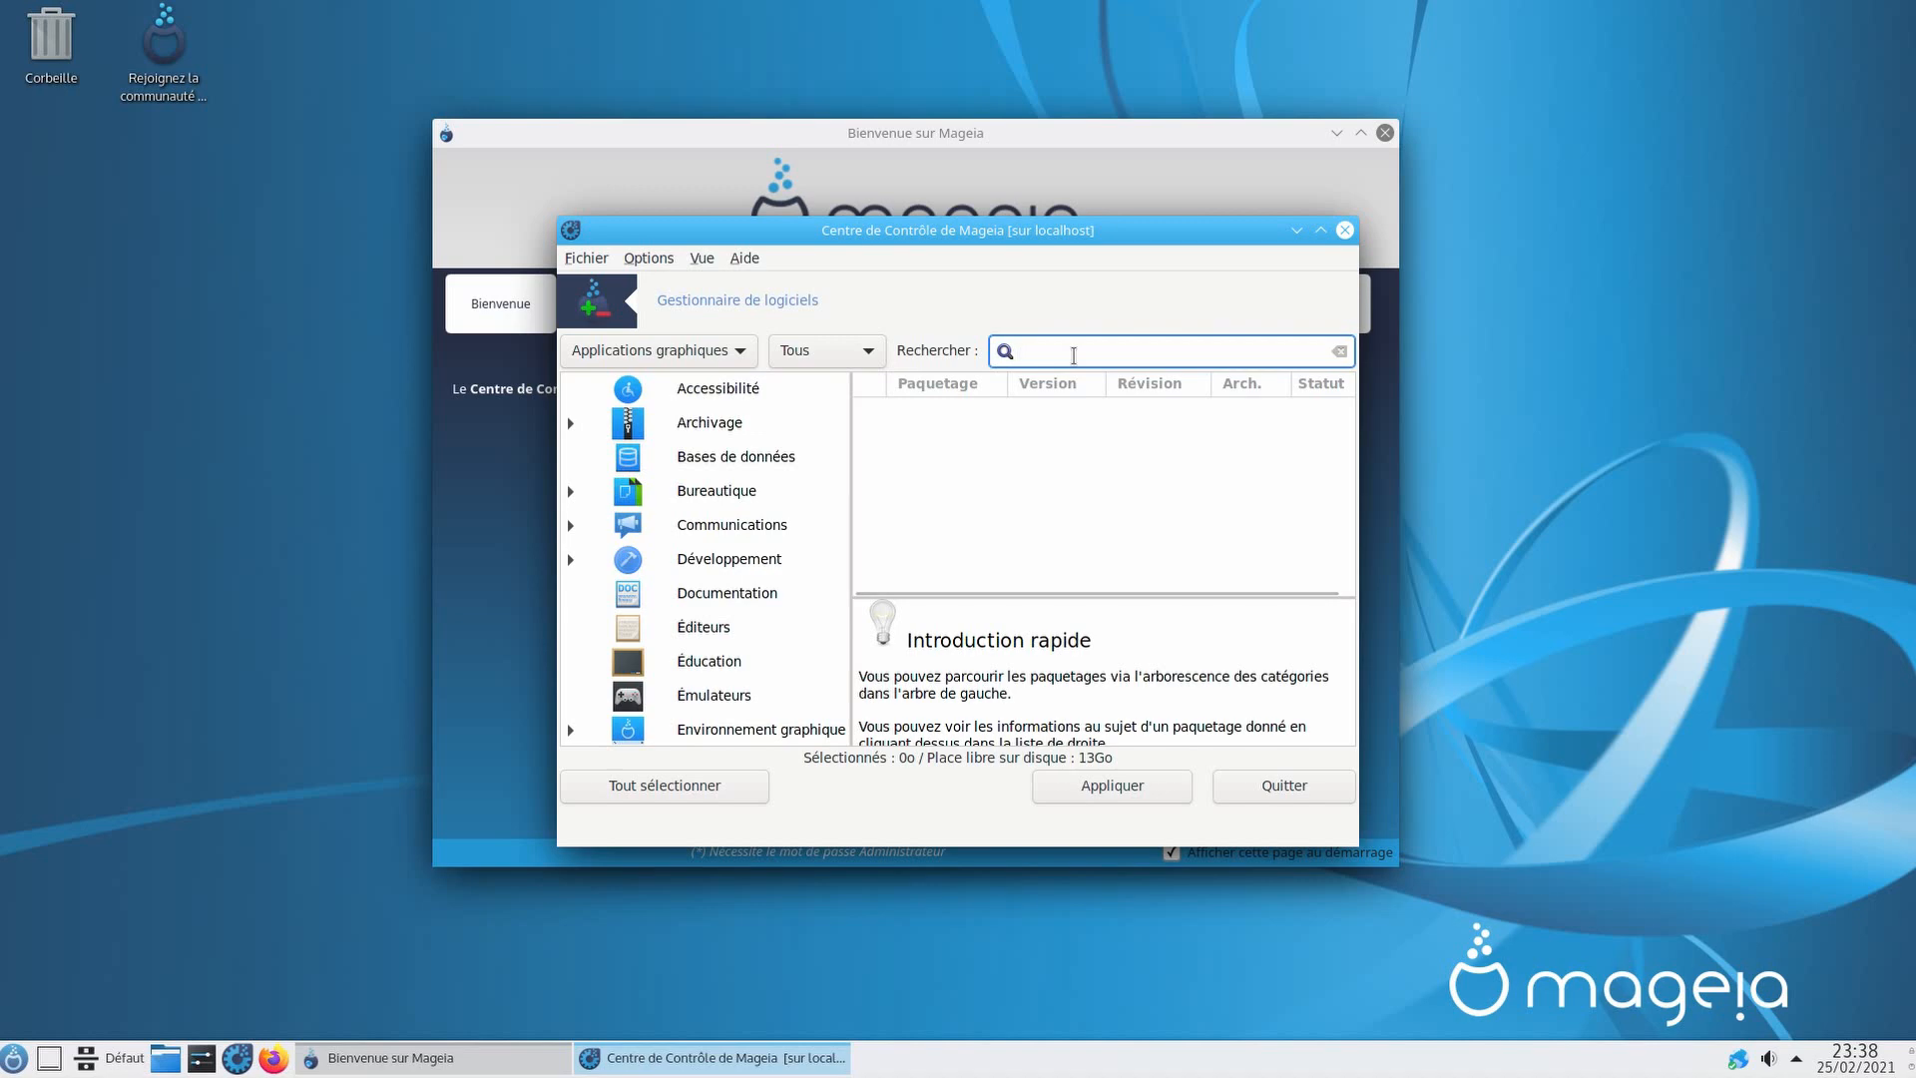
Step: Search for steam, mark it with its dependencies, install all 86 packages, then quit
{"action": "type", "text": "steam"}
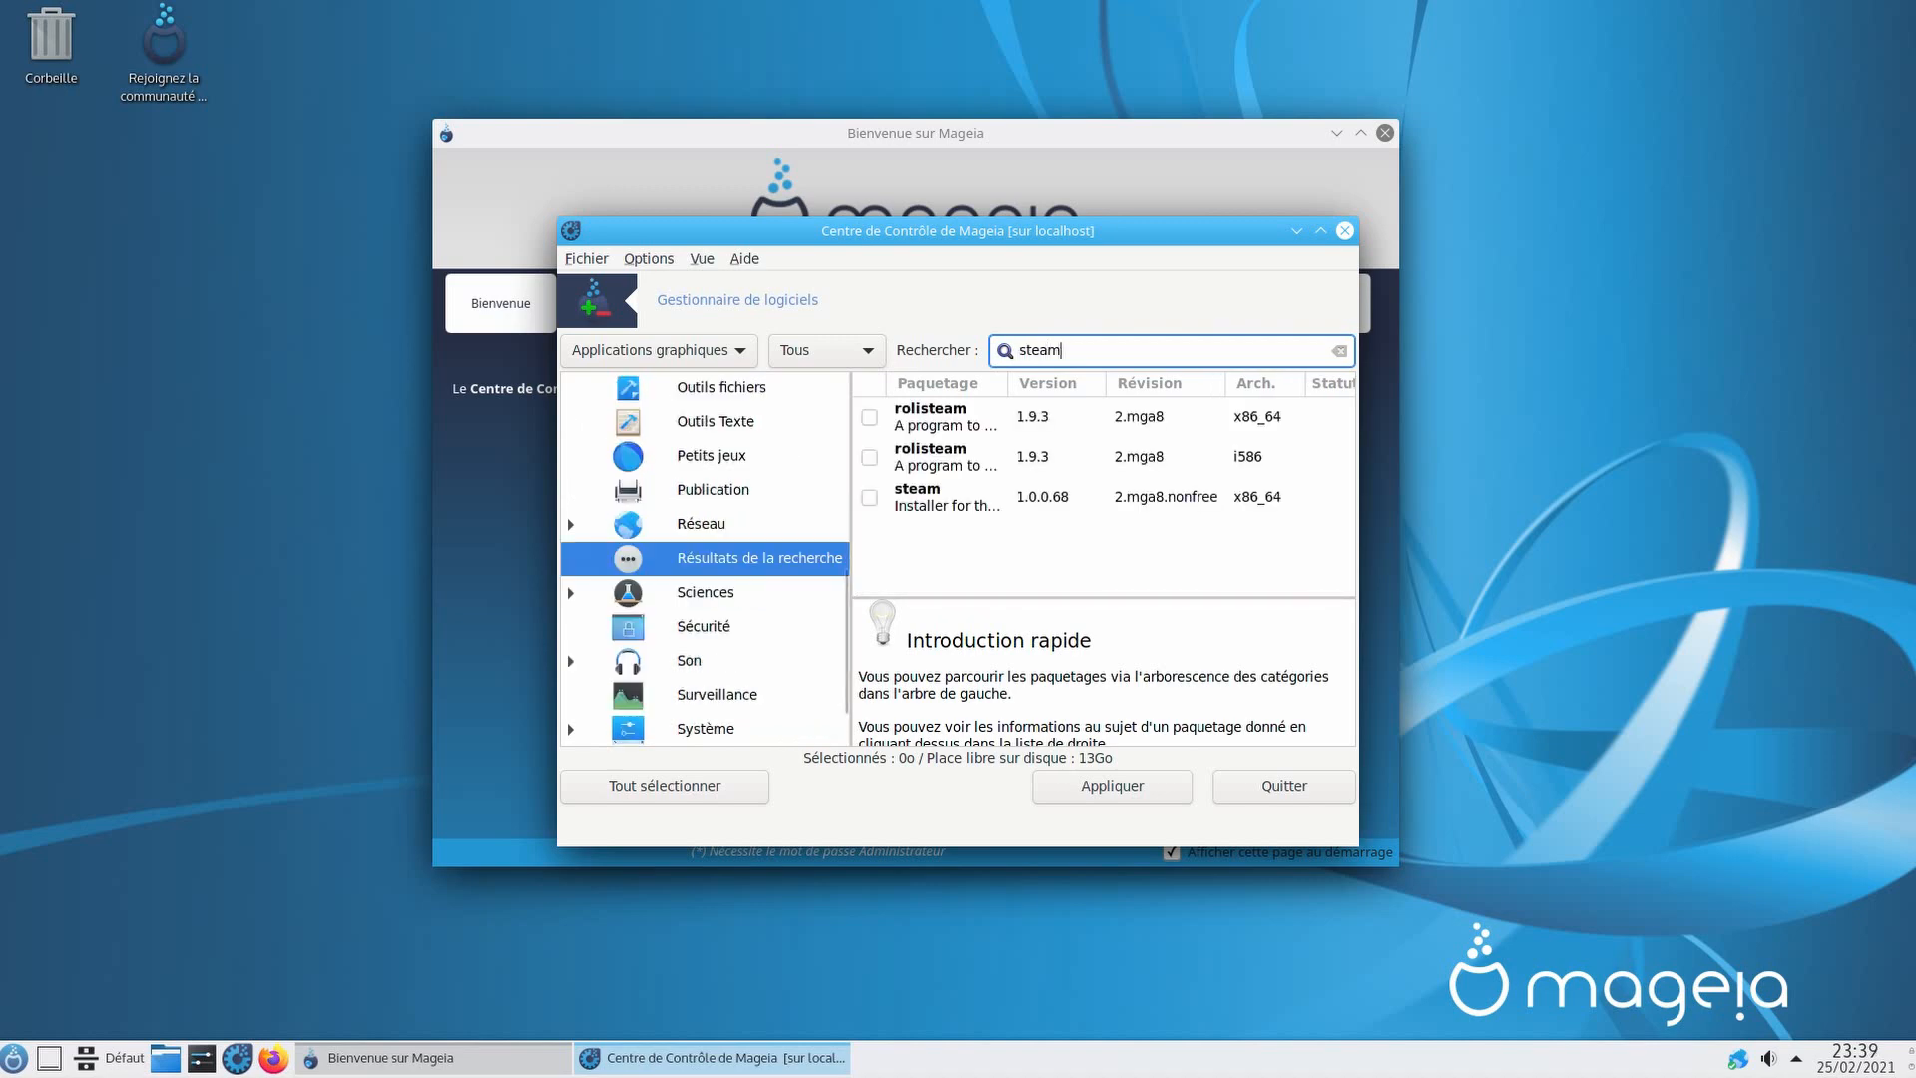
{"action": "left_click", "coordinate": [870, 498]}
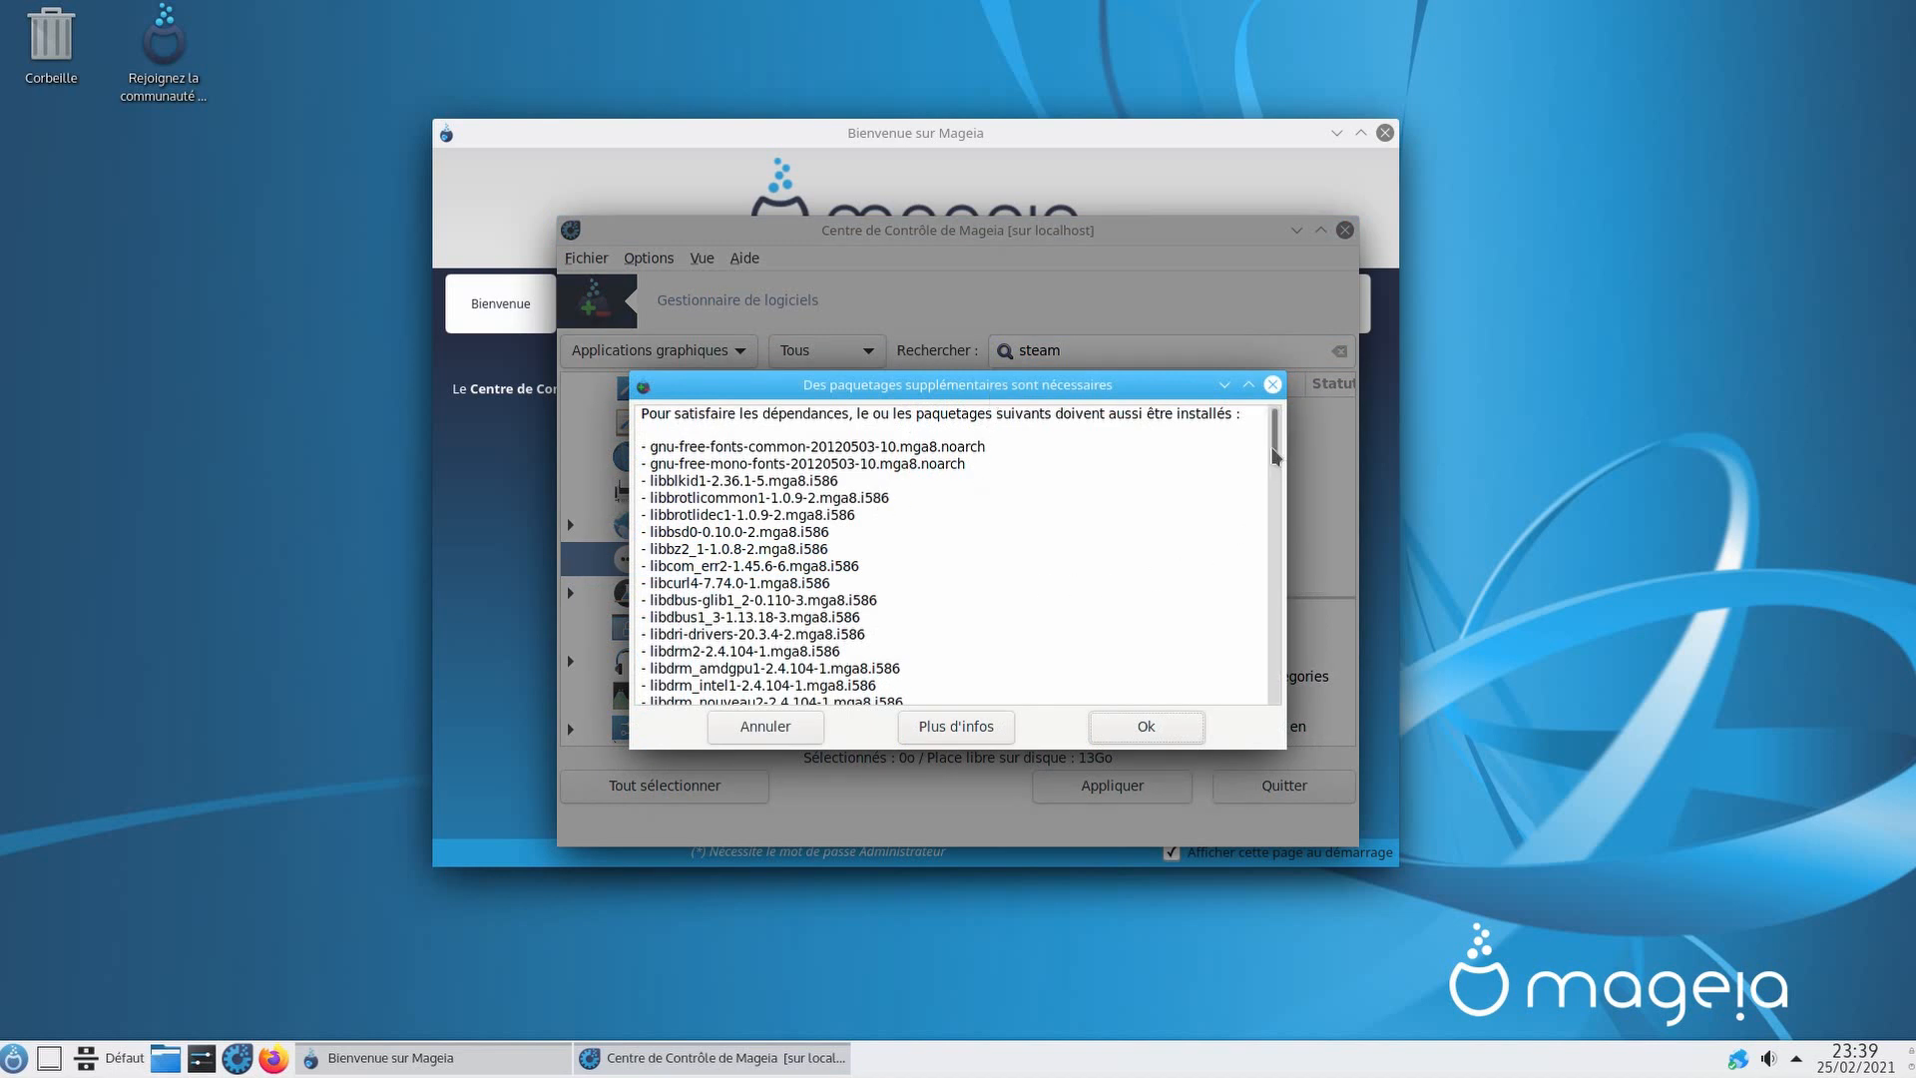
{"action": "left_click_drag", "start_coordinate": [1275, 456], "coordinate": [1261, 716]}
{"action": "scroll", "coordinate": [1162, 678], "scroll_direction": "up", "scroll_amount": 20}
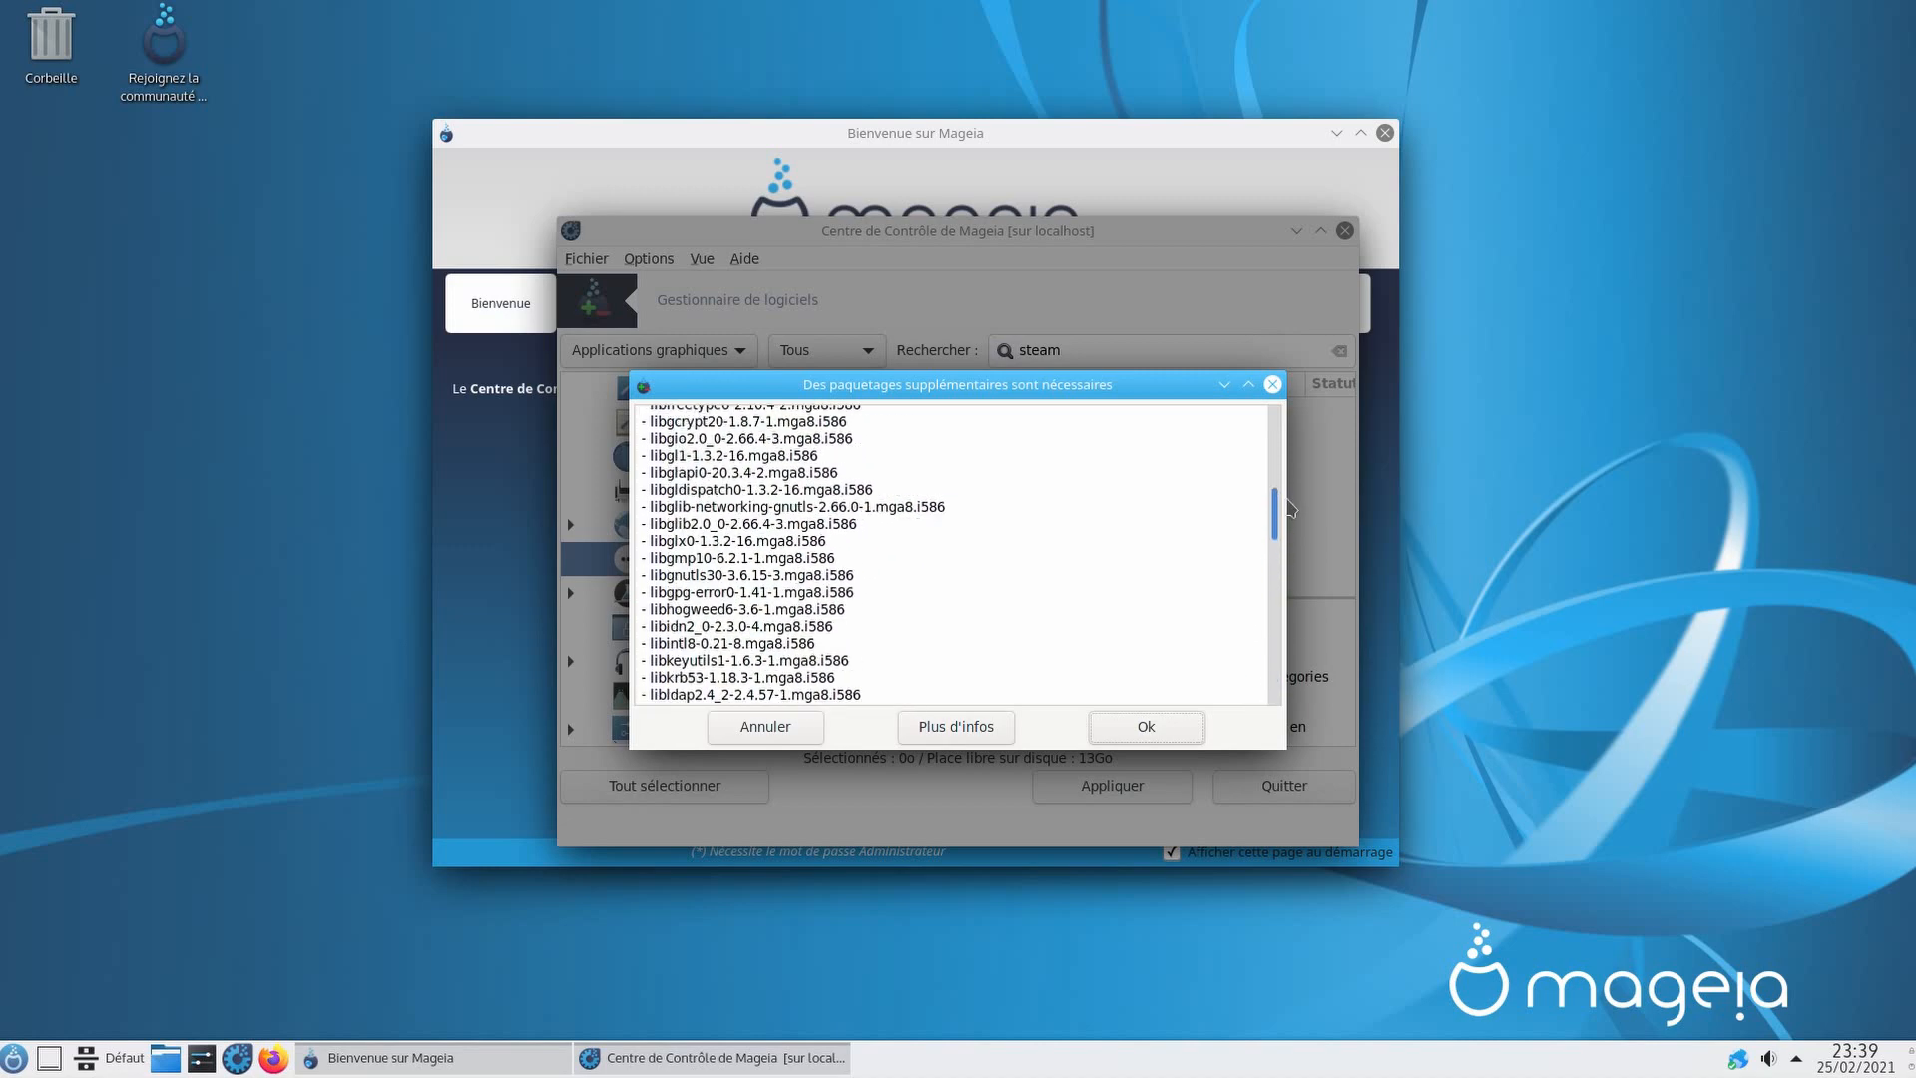
{"action": "left_click", "coordinate": [1146, 728]}
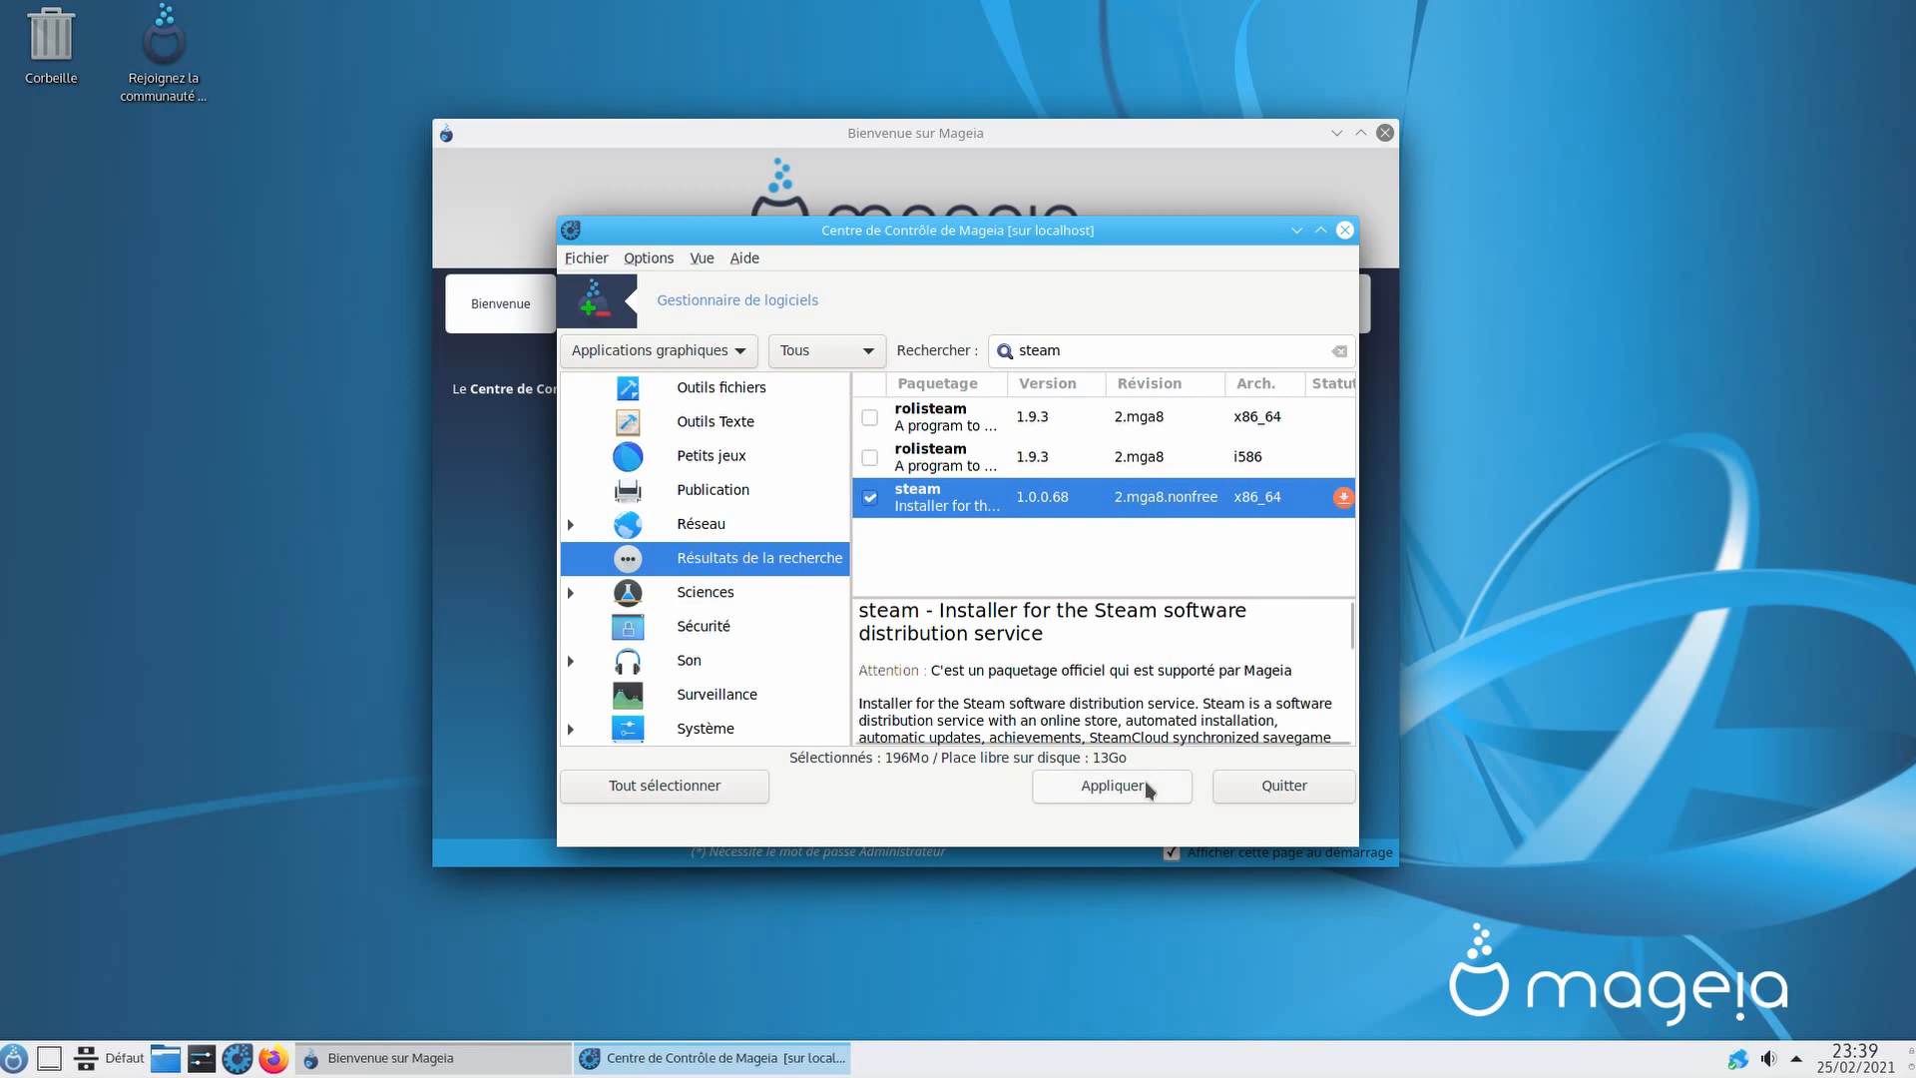
{"action": "left_click", "coordinate": [1146, 787]}
{"action": "left_click", "coordinate": [1081, 731]}
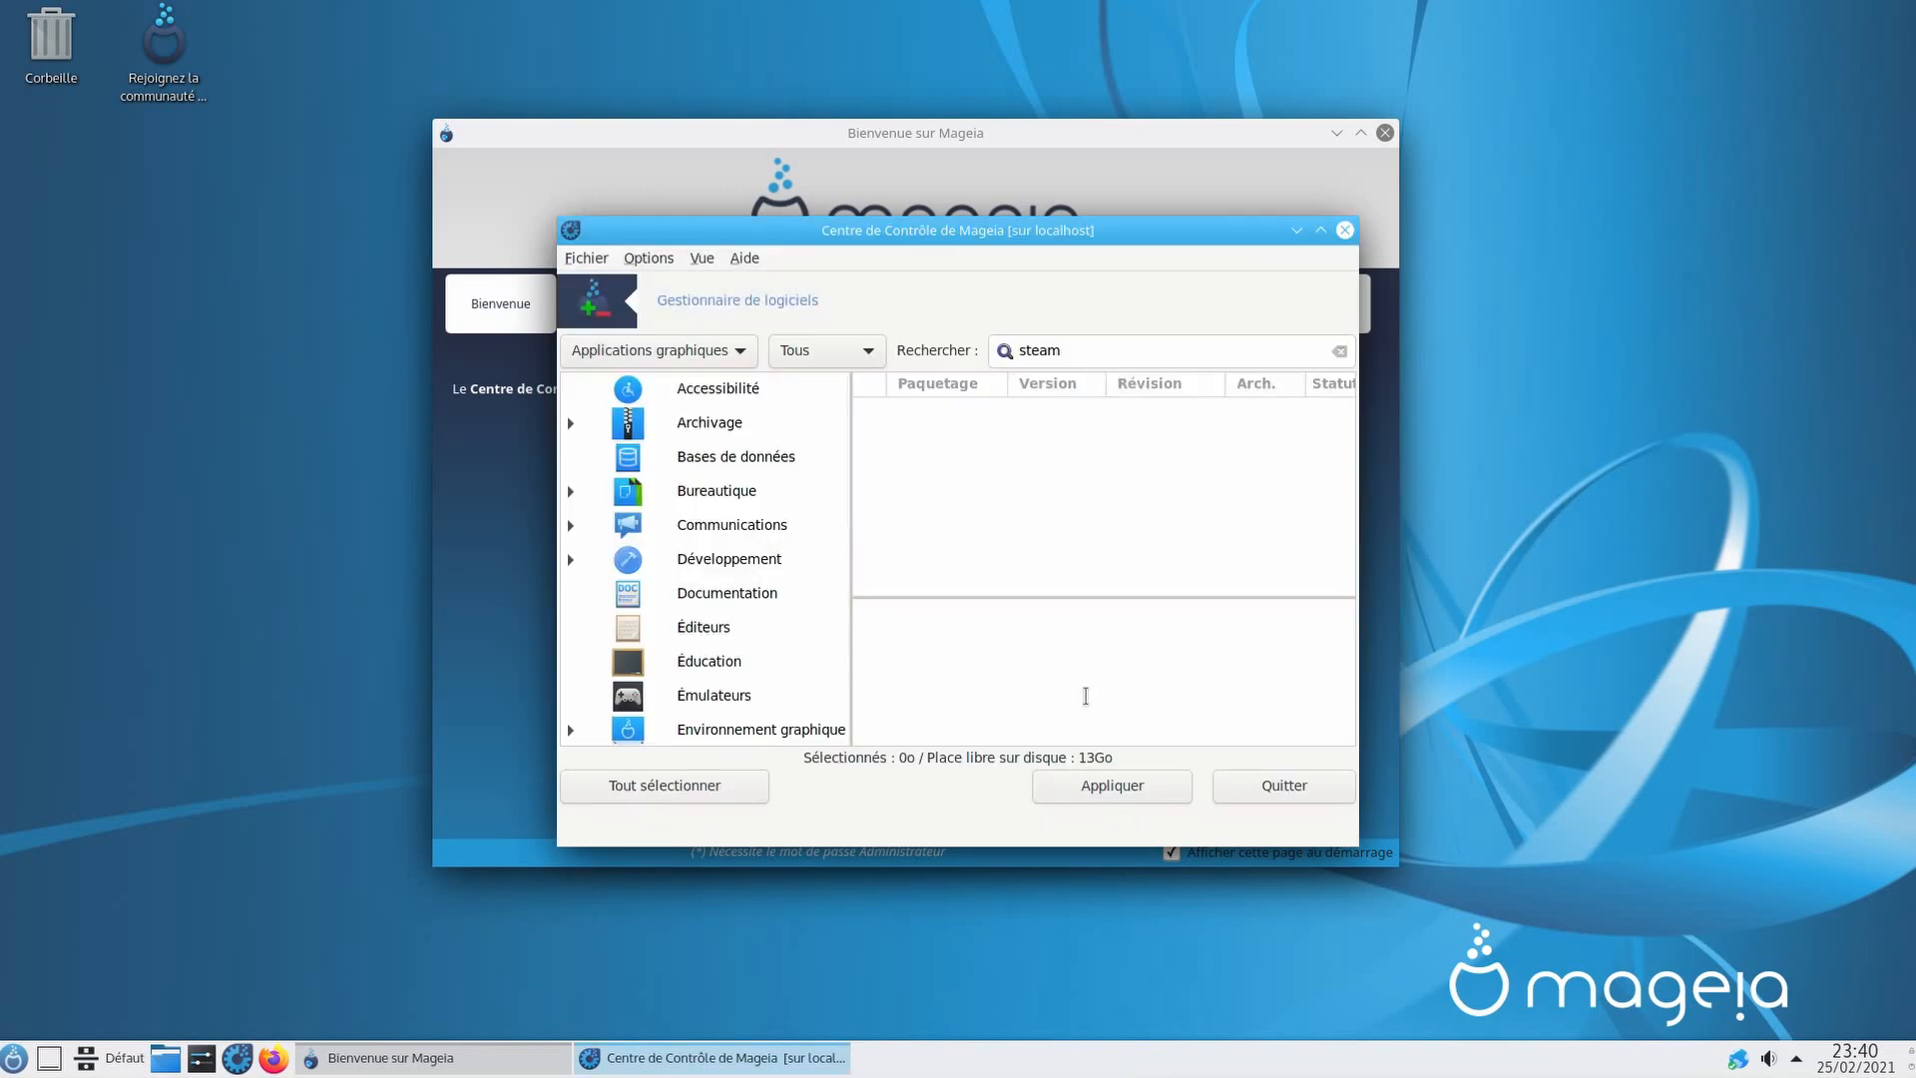
{"action": "left_click", "coordinate": [1266, 789]}
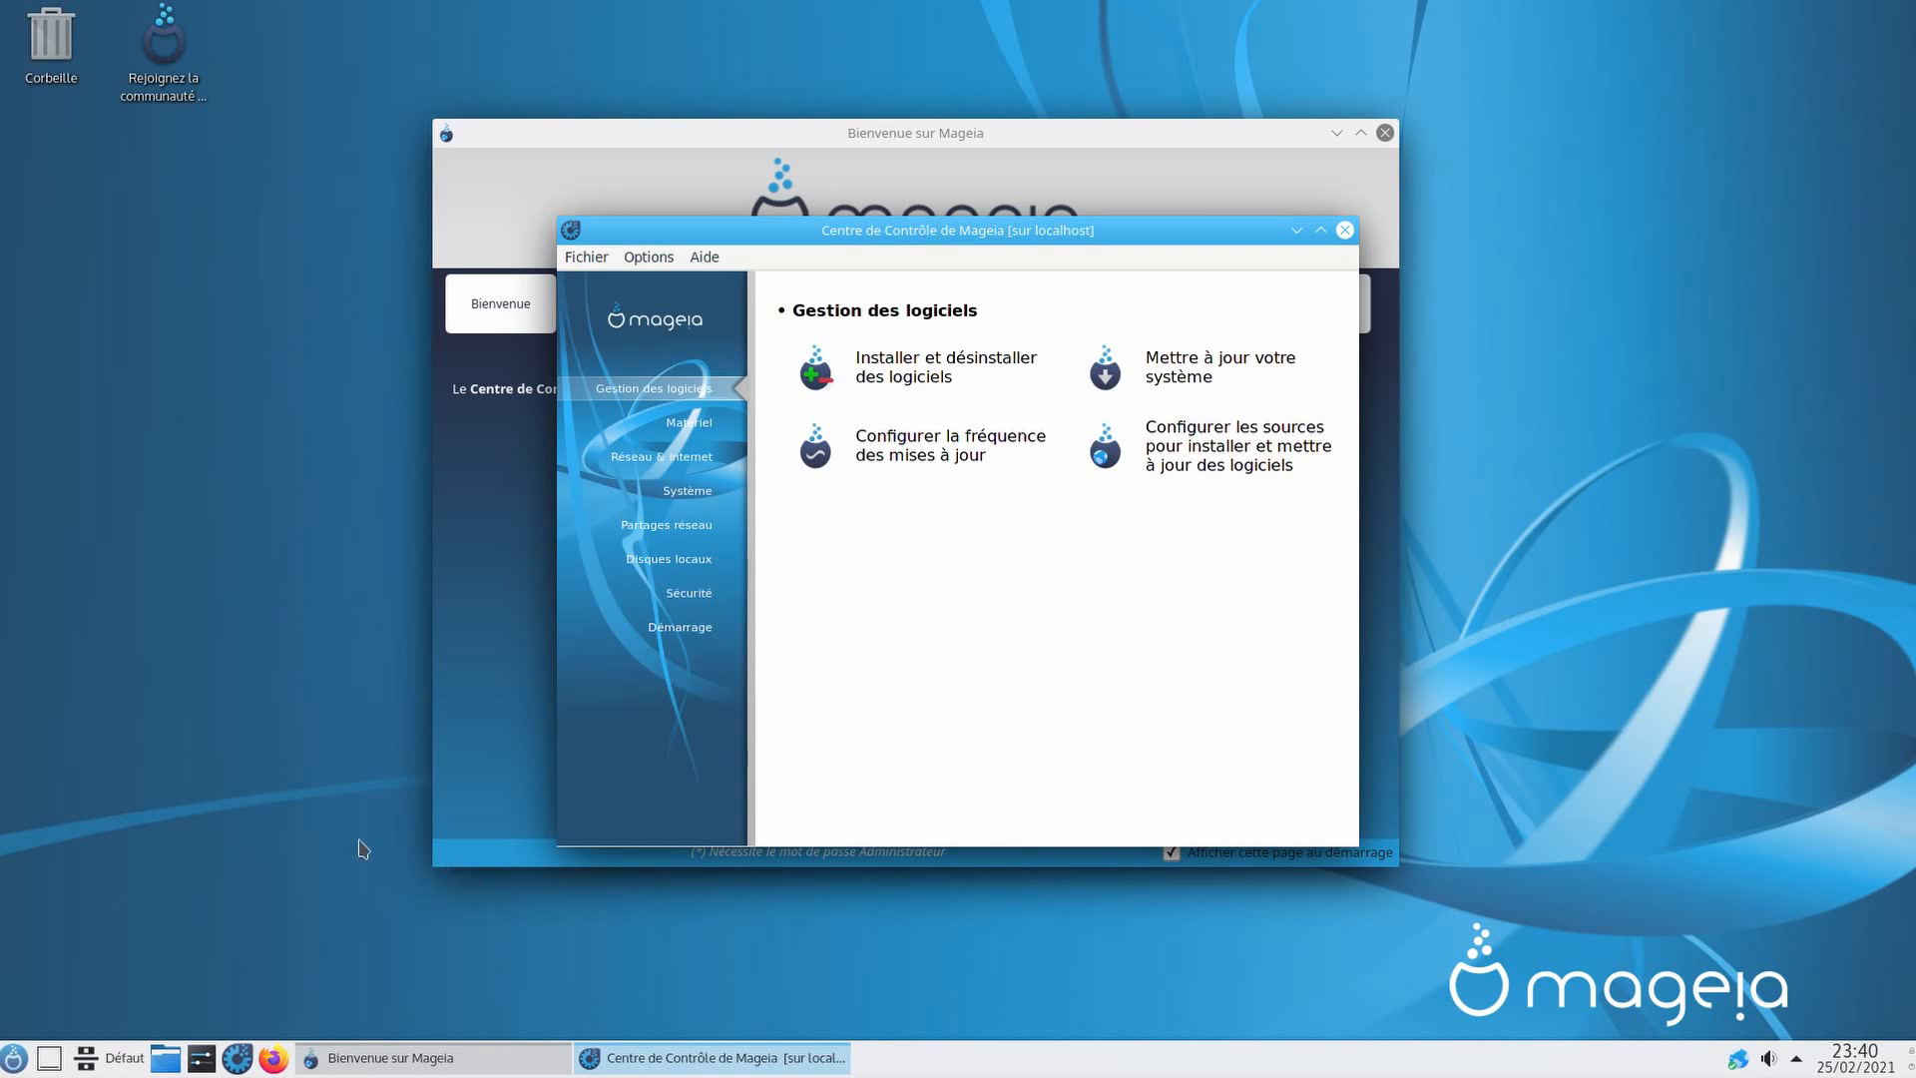
{"action": "left_click", "coordinate": [13, 1057]}
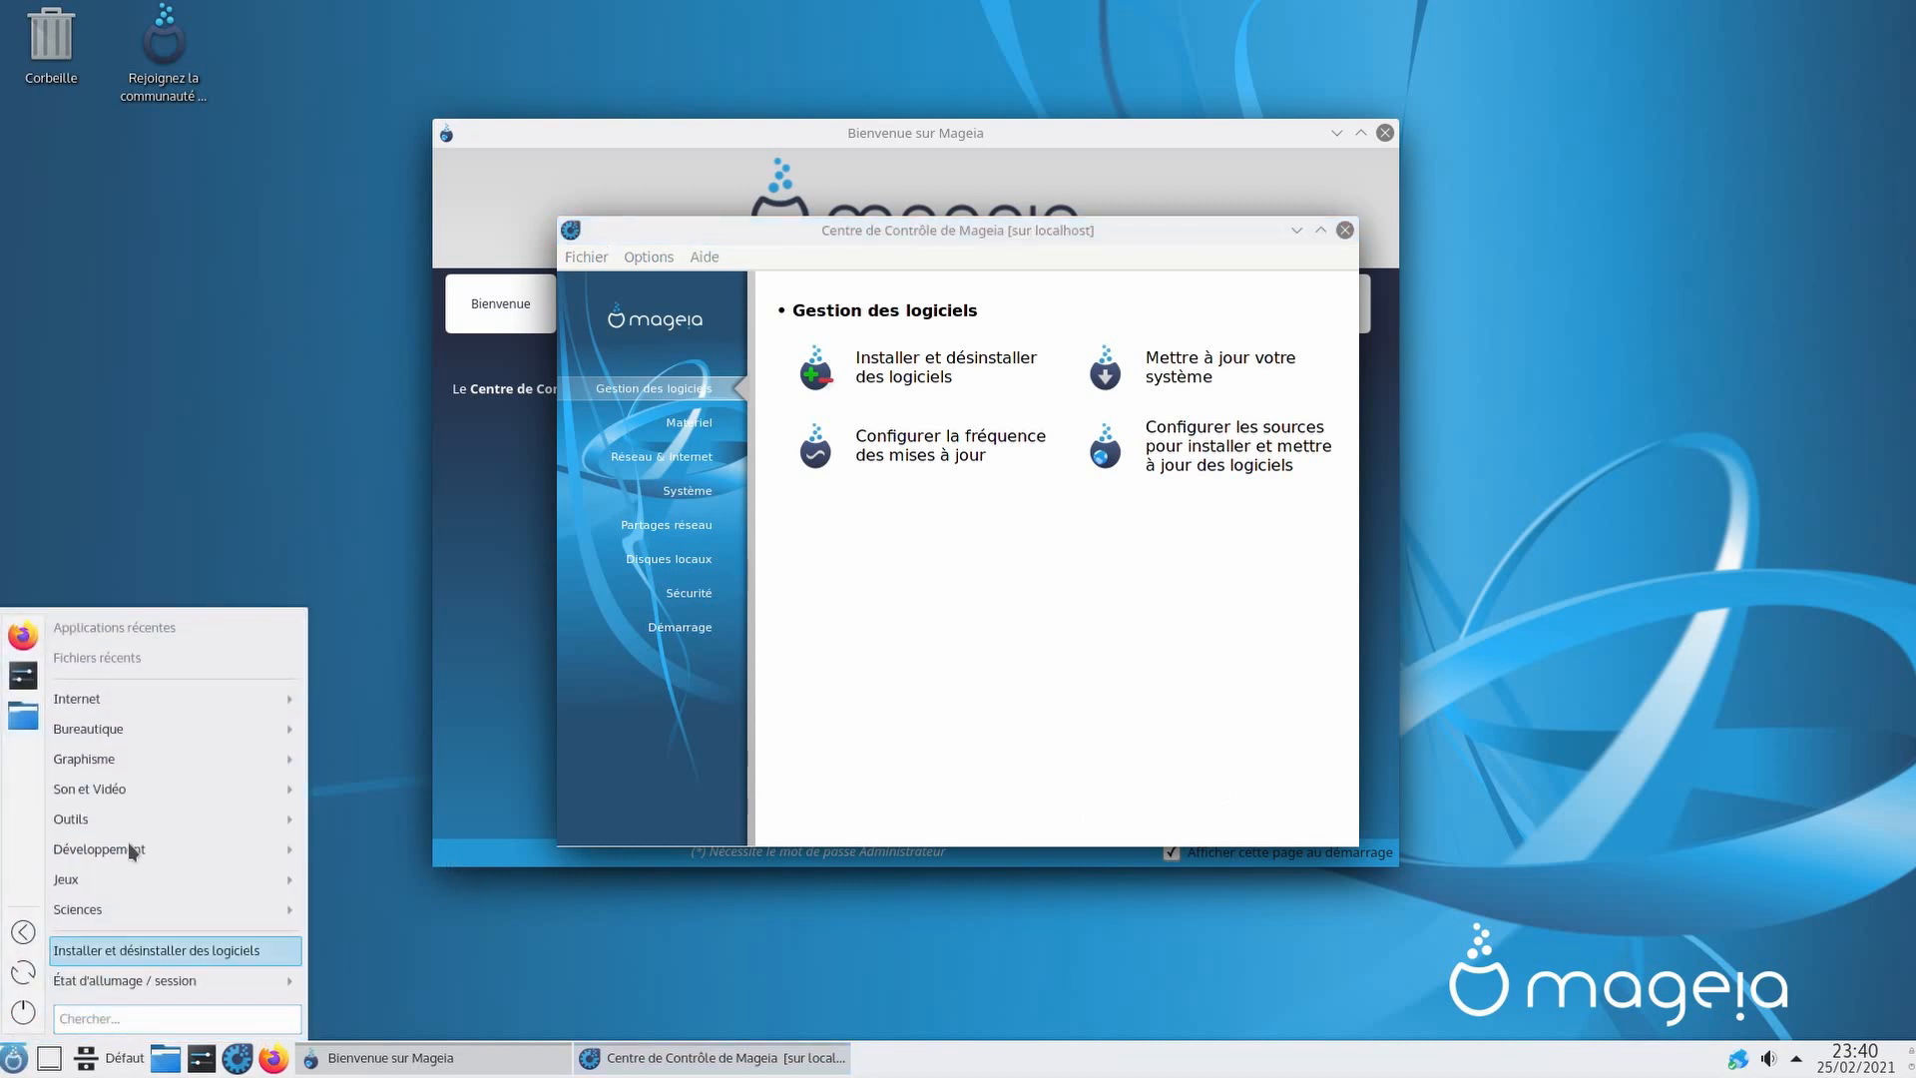
{"action": "mouse_move", "coordinate": [182, 770]}
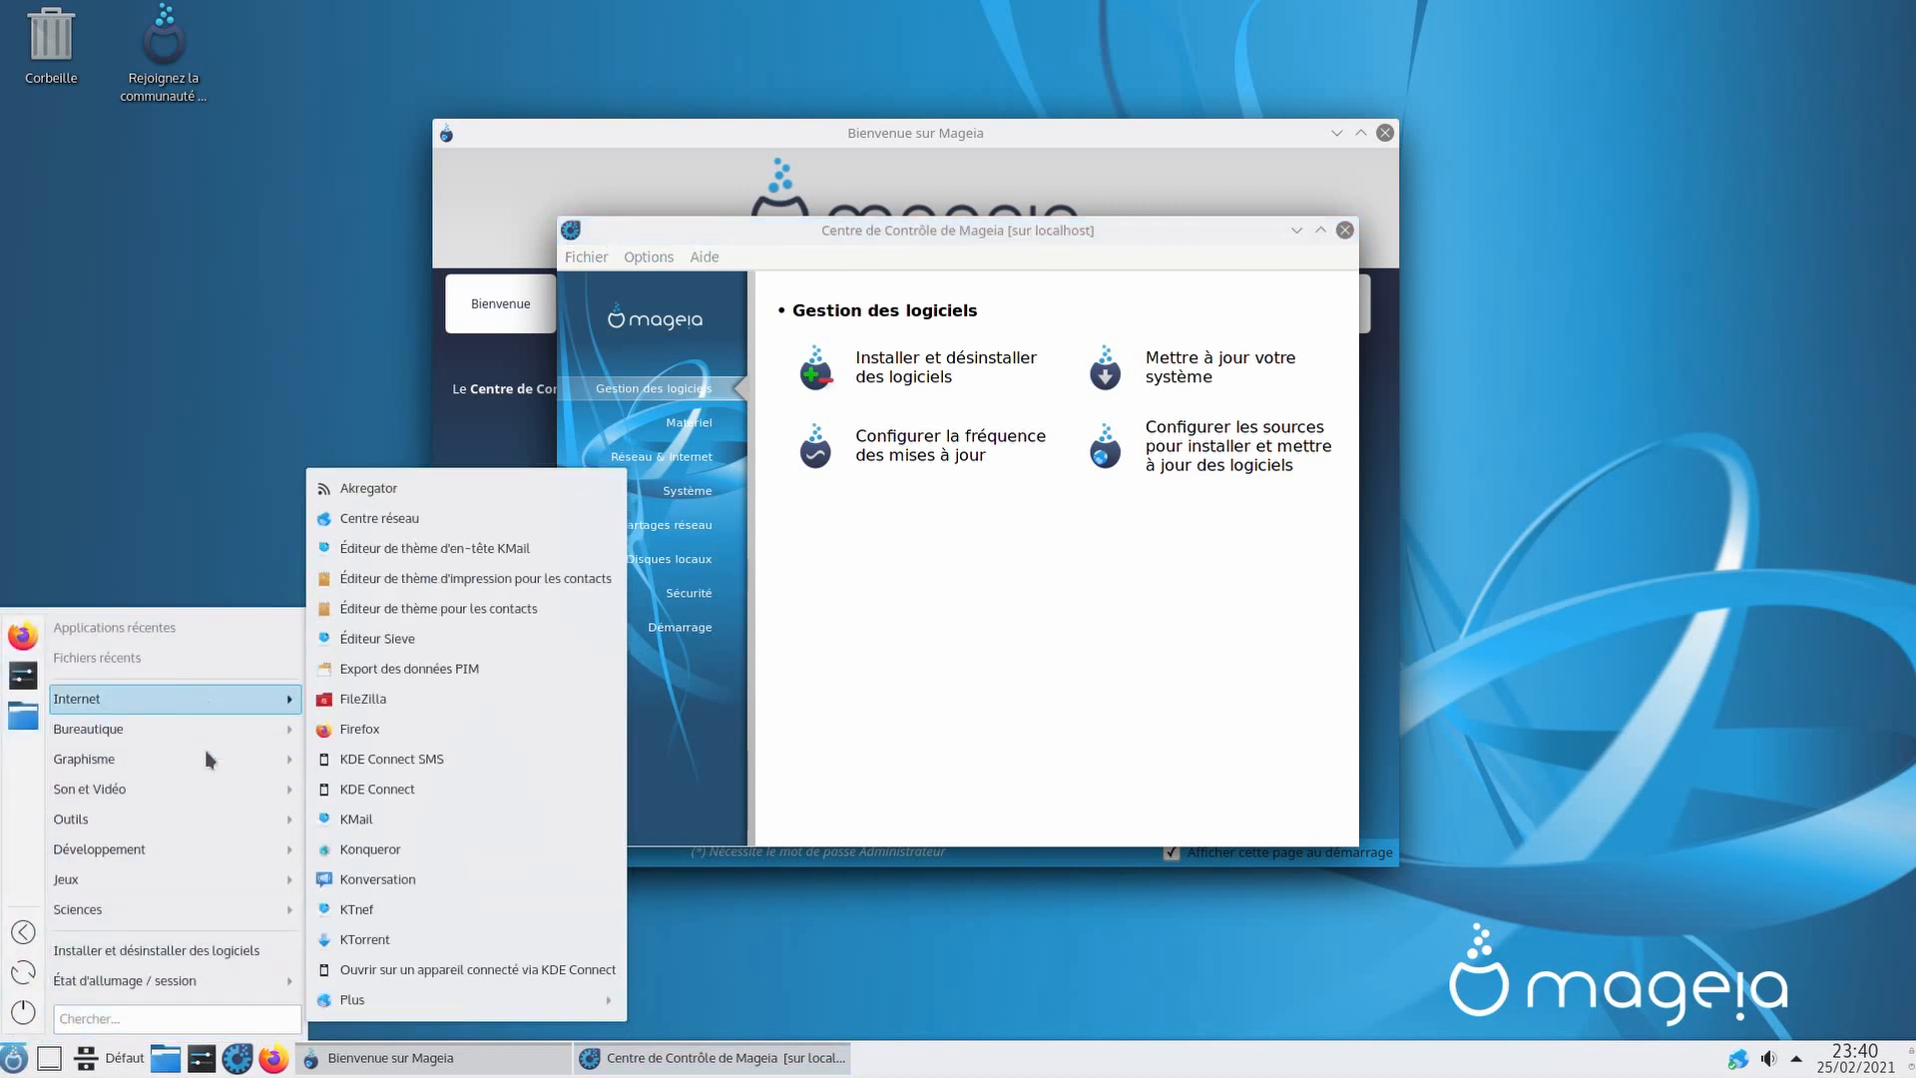
{"action": "mouse_move", "coordinate": [169, 883]}
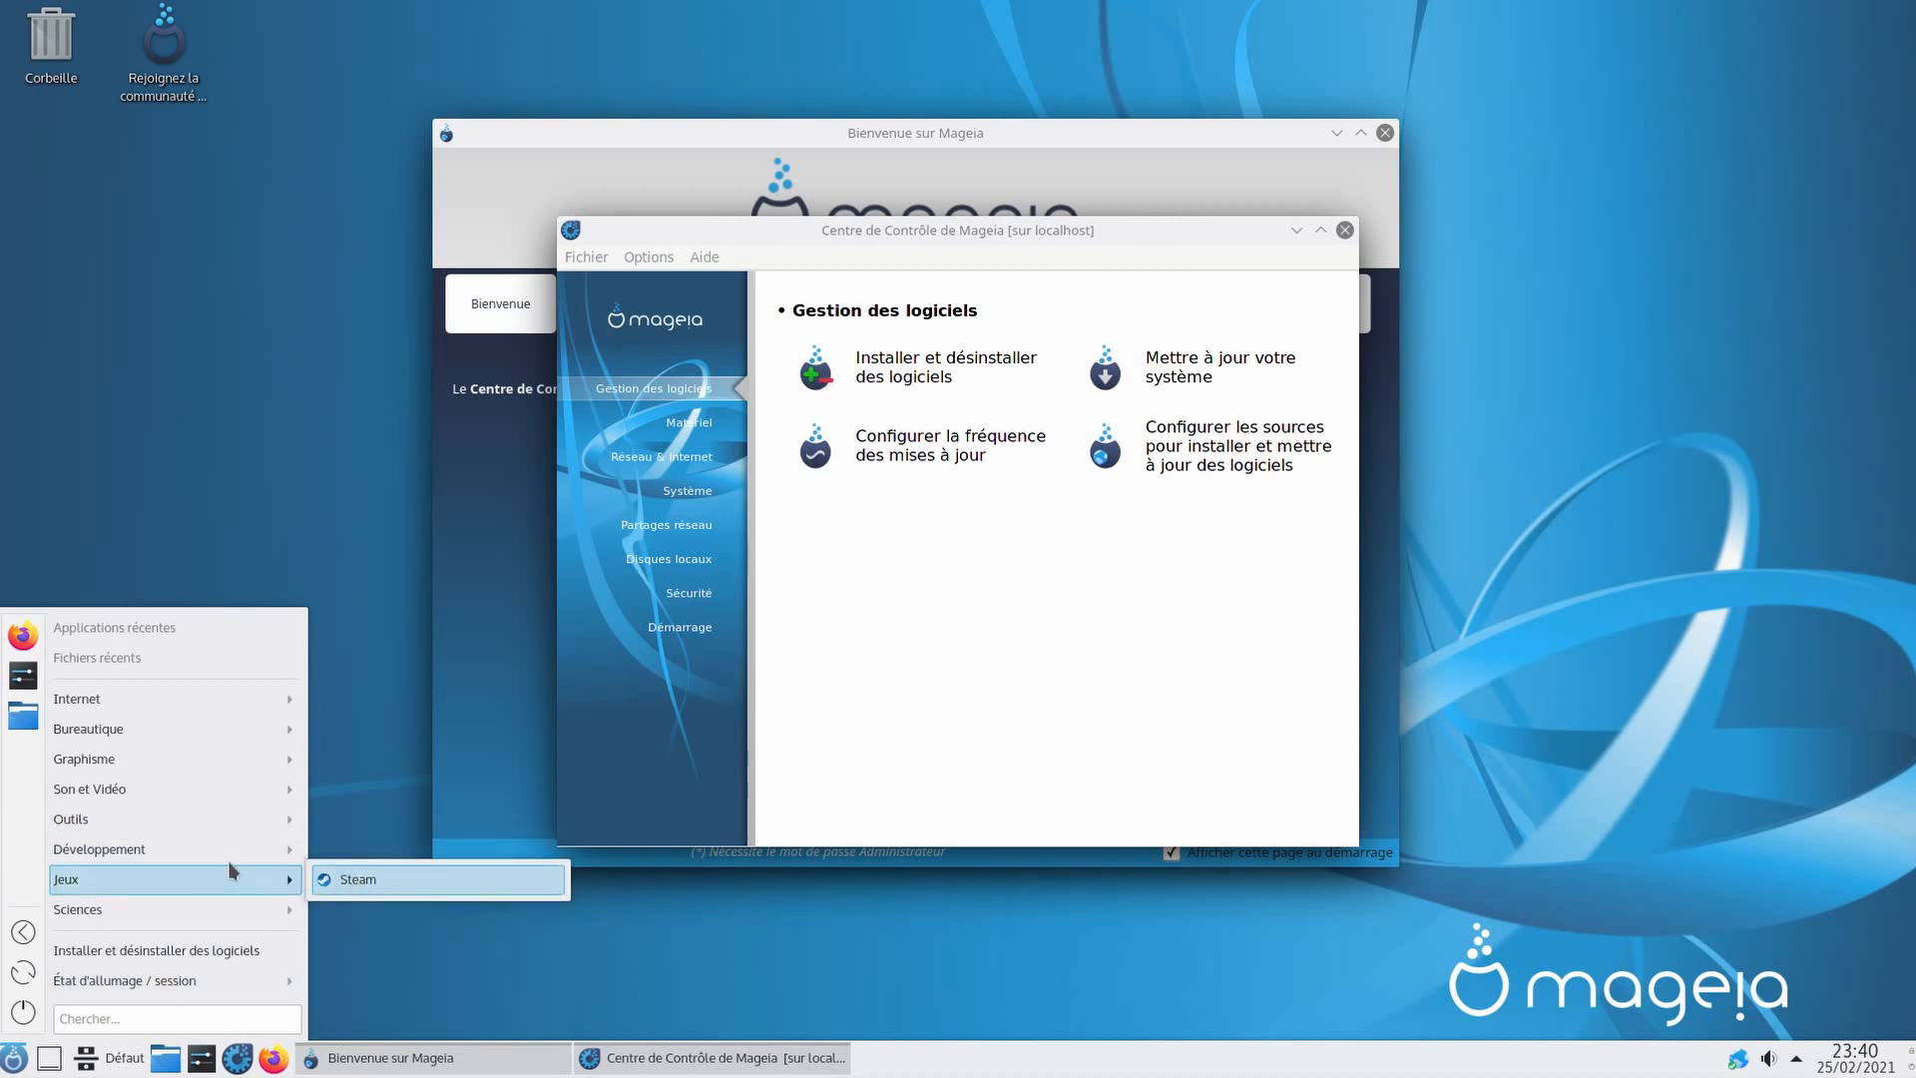
{"action": "left_click", "coordinate": [883, 900]}
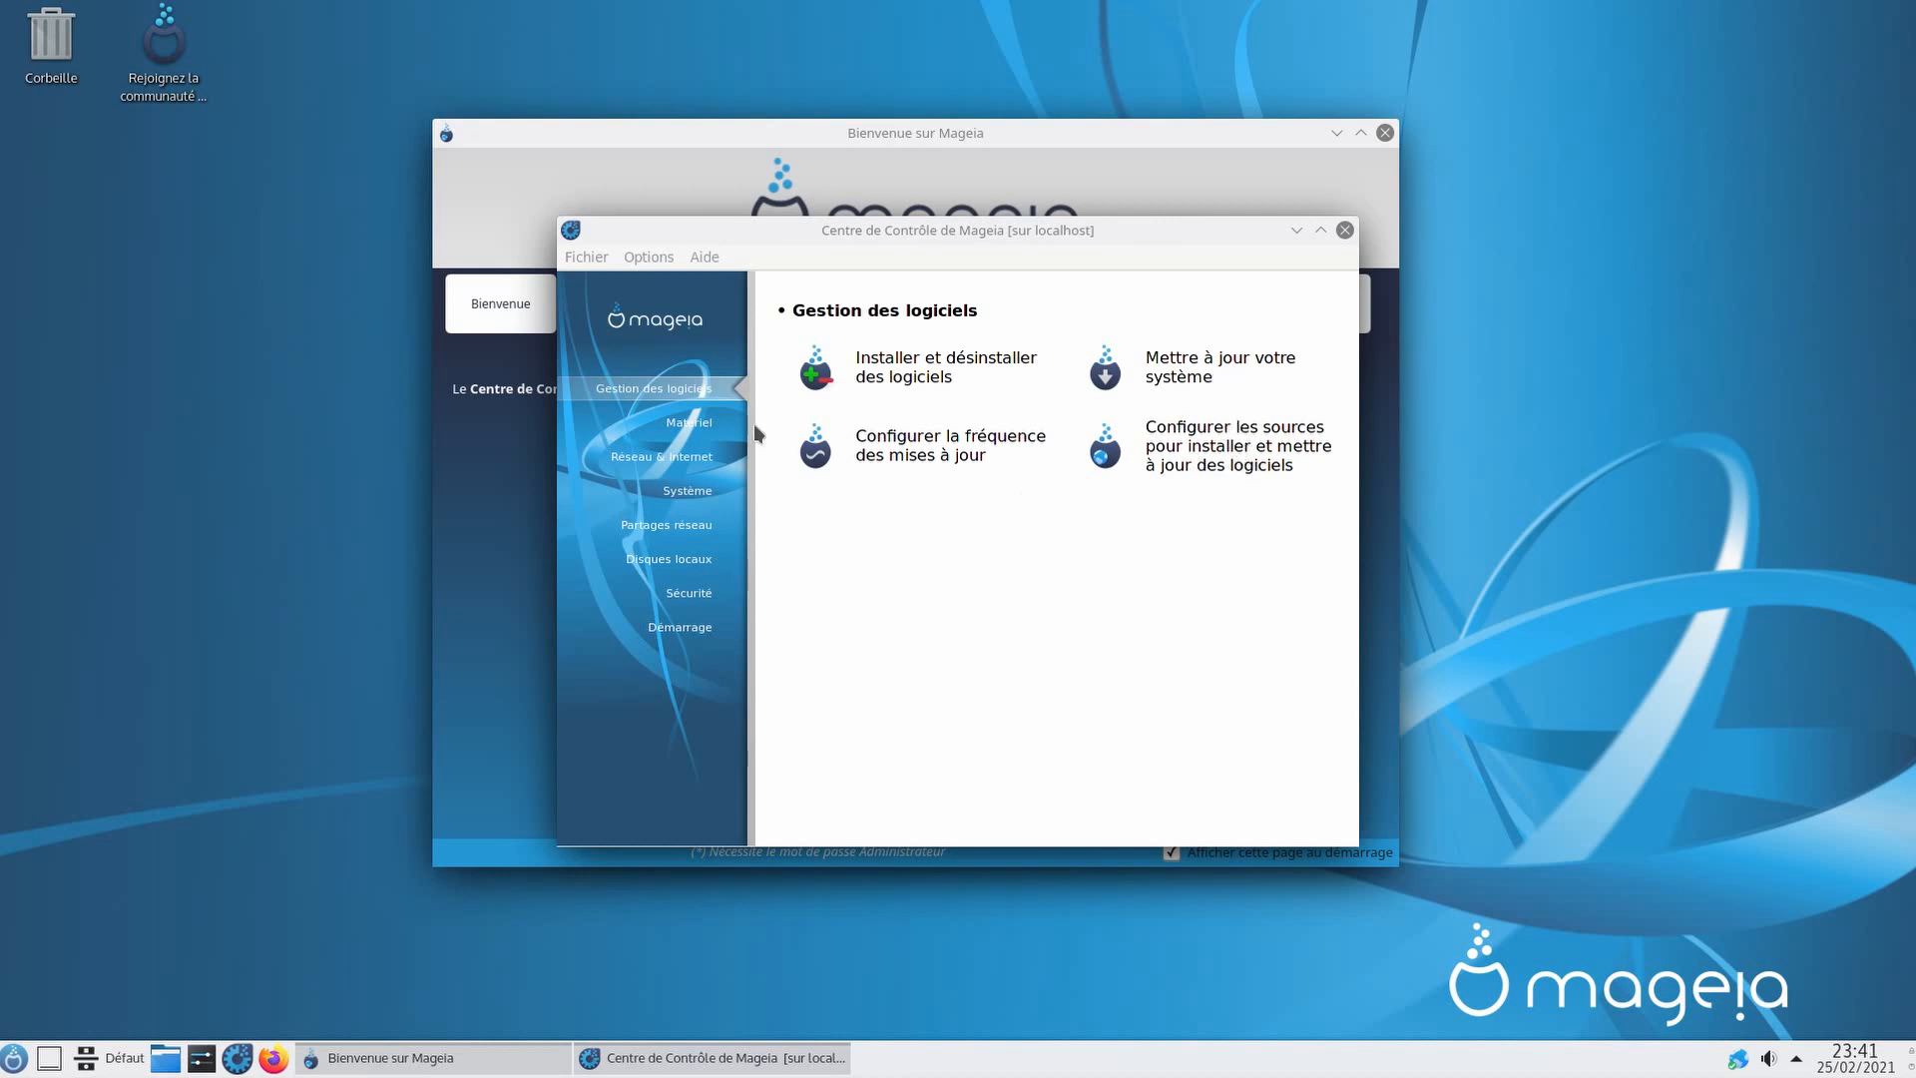
Step: From Matériel, open printer configuration and install task-printing-server and task-printing-hp
{"action": "left_click", "coordinate": [689, 423]}
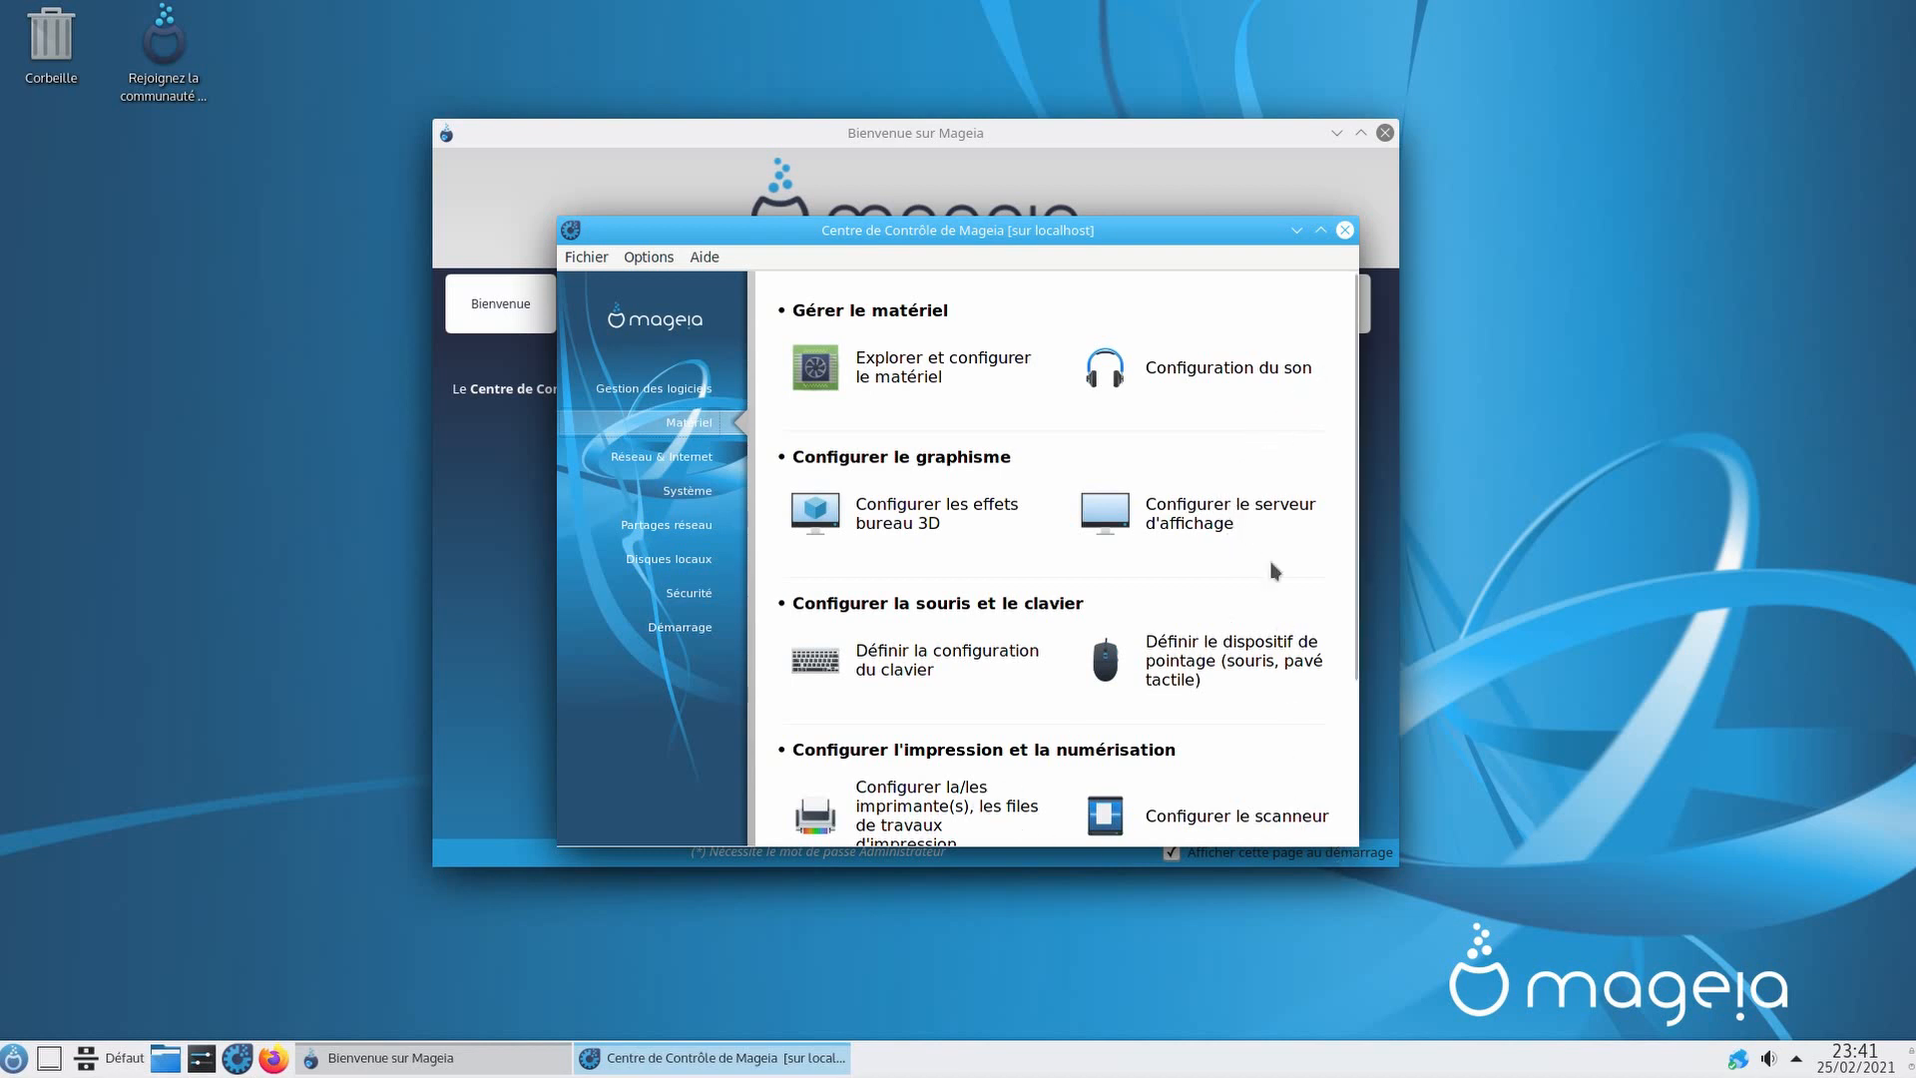
{"action": "scroll", "coordinate": [1355, 610], "scroll_direction": "down", "scroll_amount": 4}
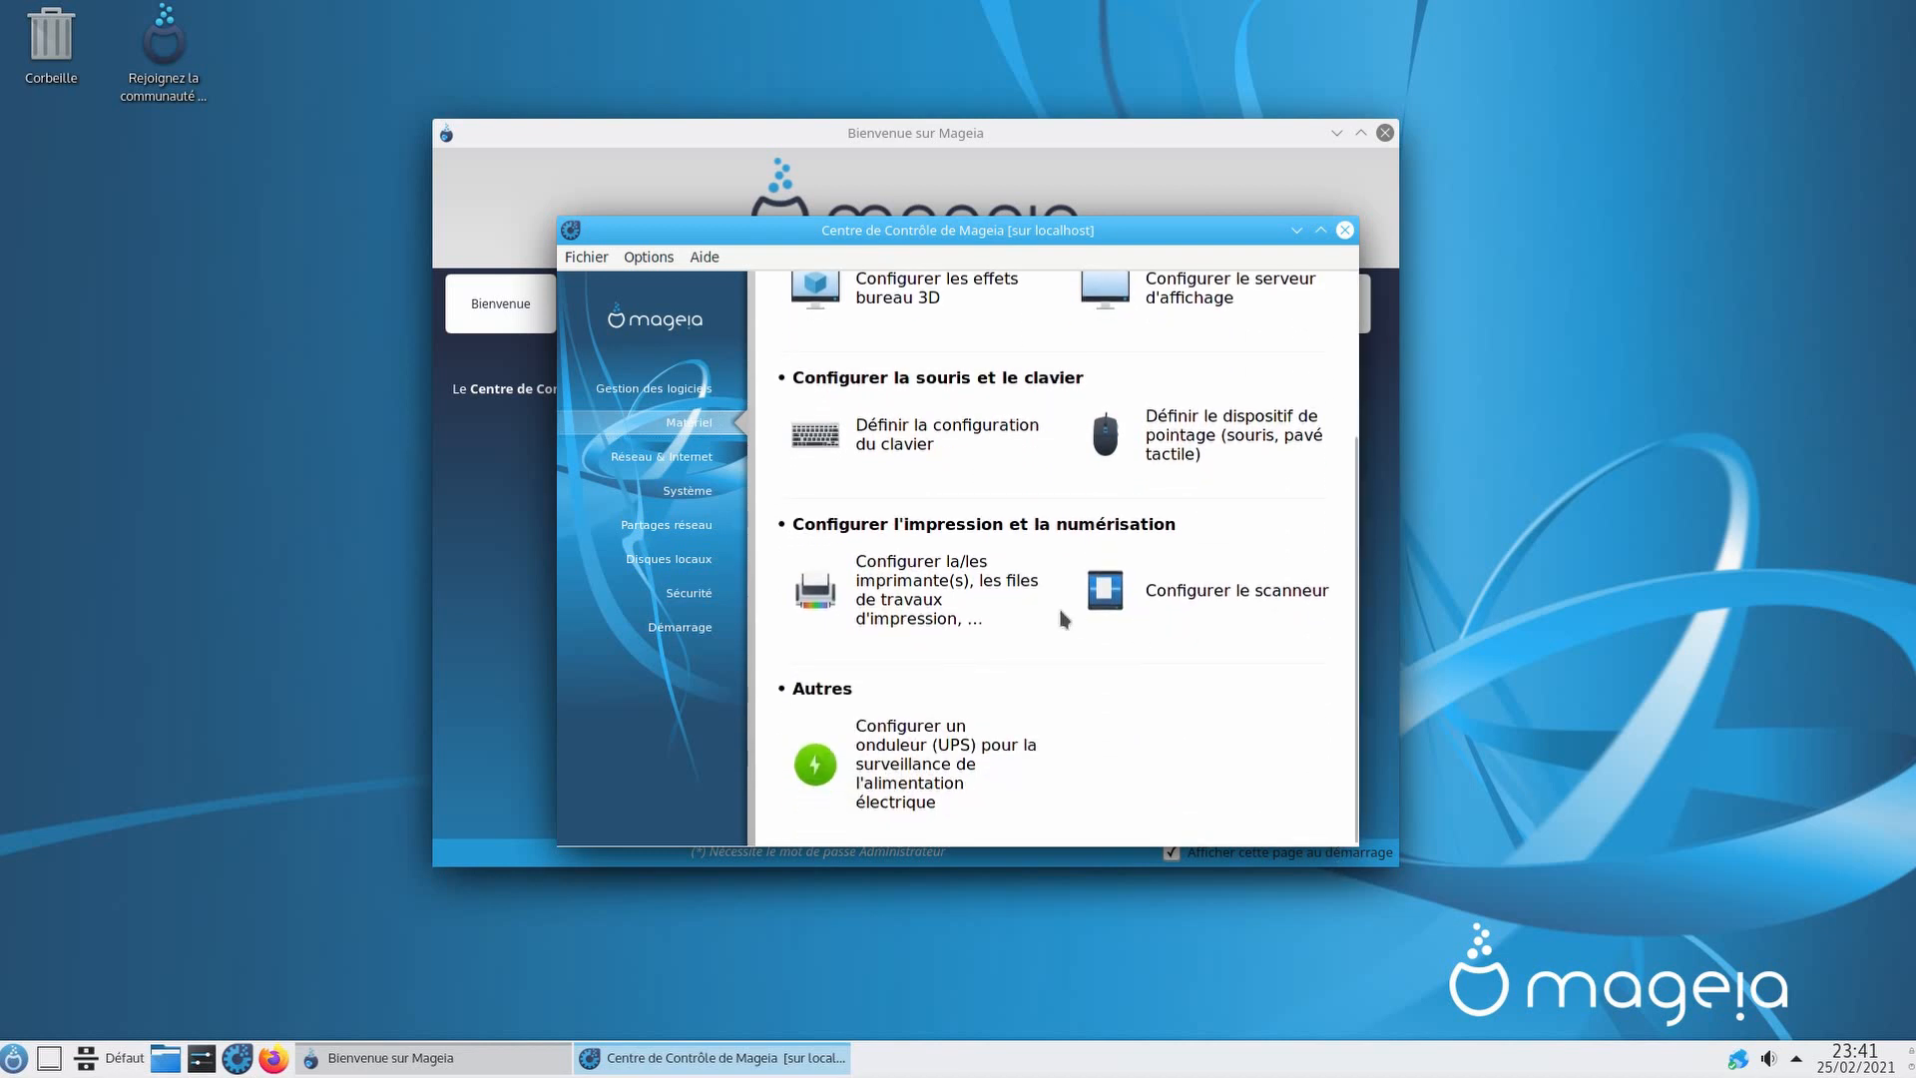
{"action": "left_click", "coordinate": [943, 598]}
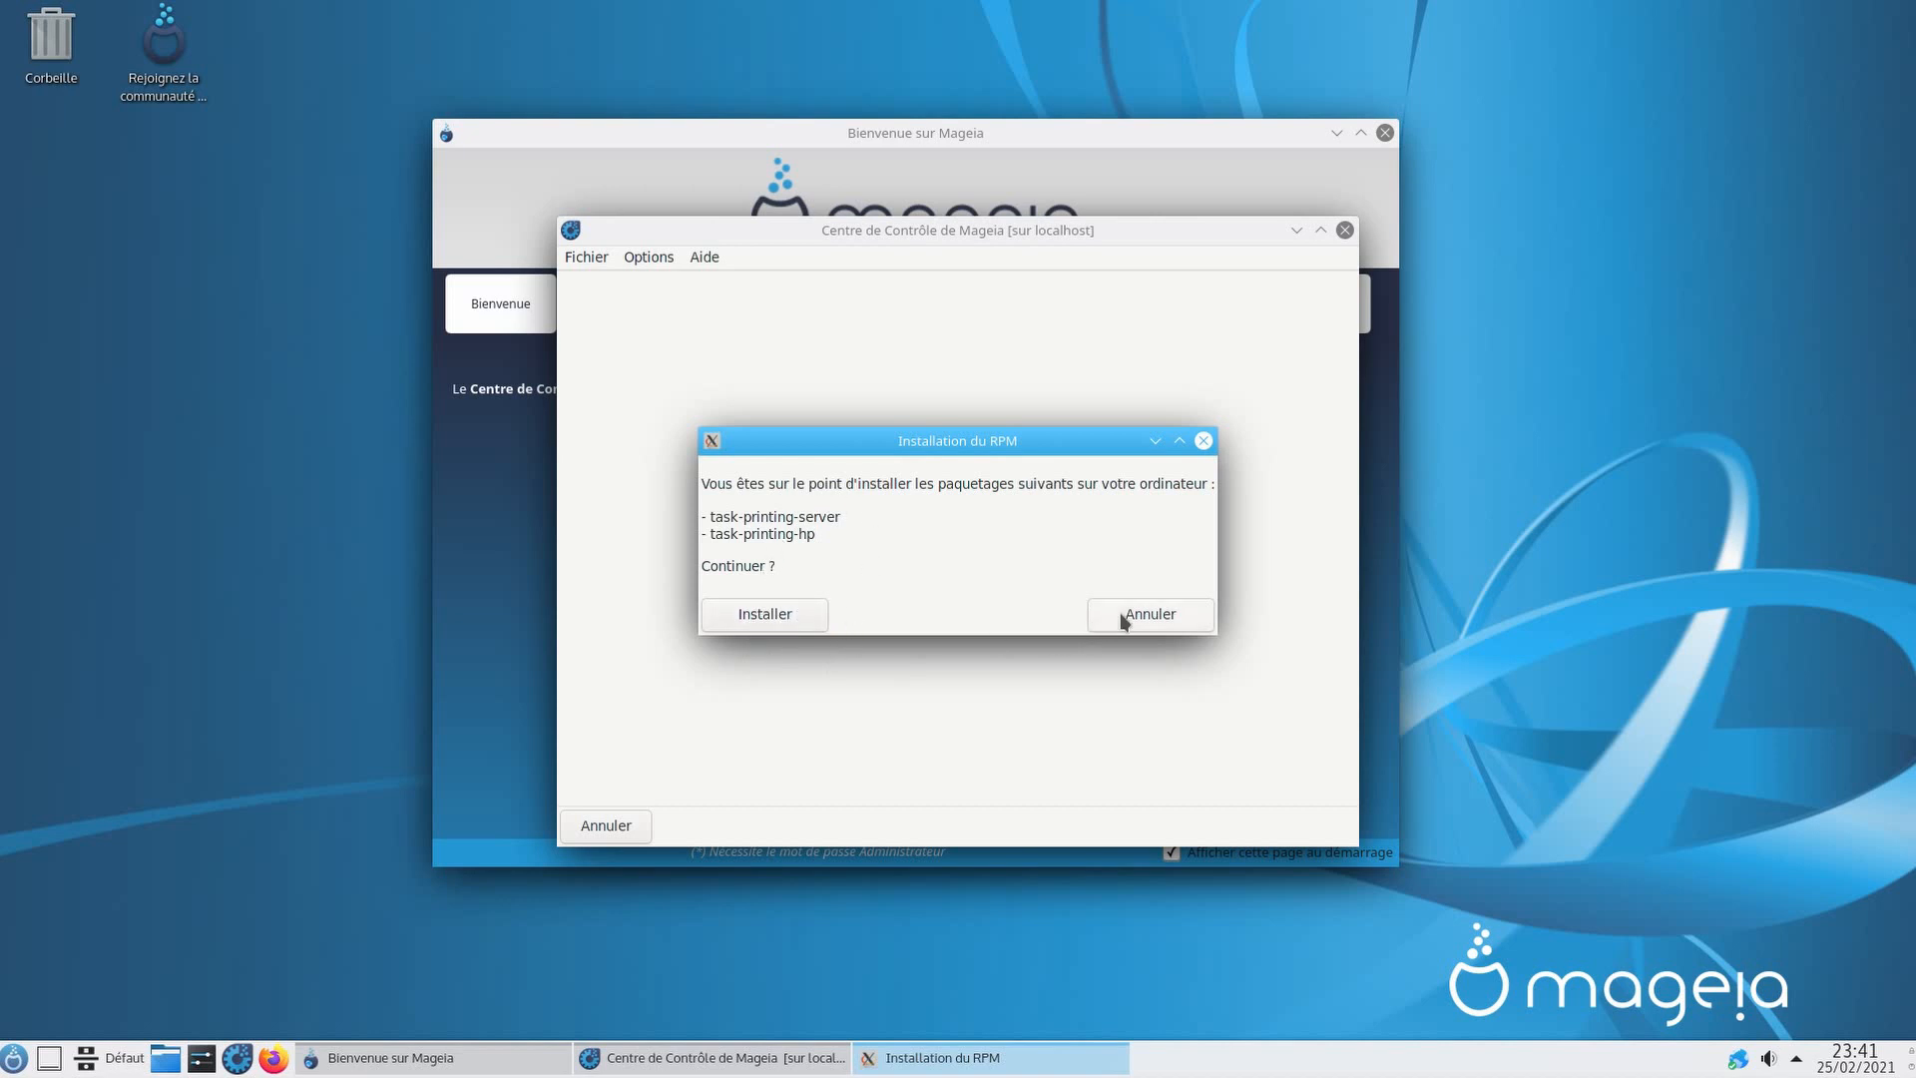
{"action": "left_click", "coordinate": [751, 627]}
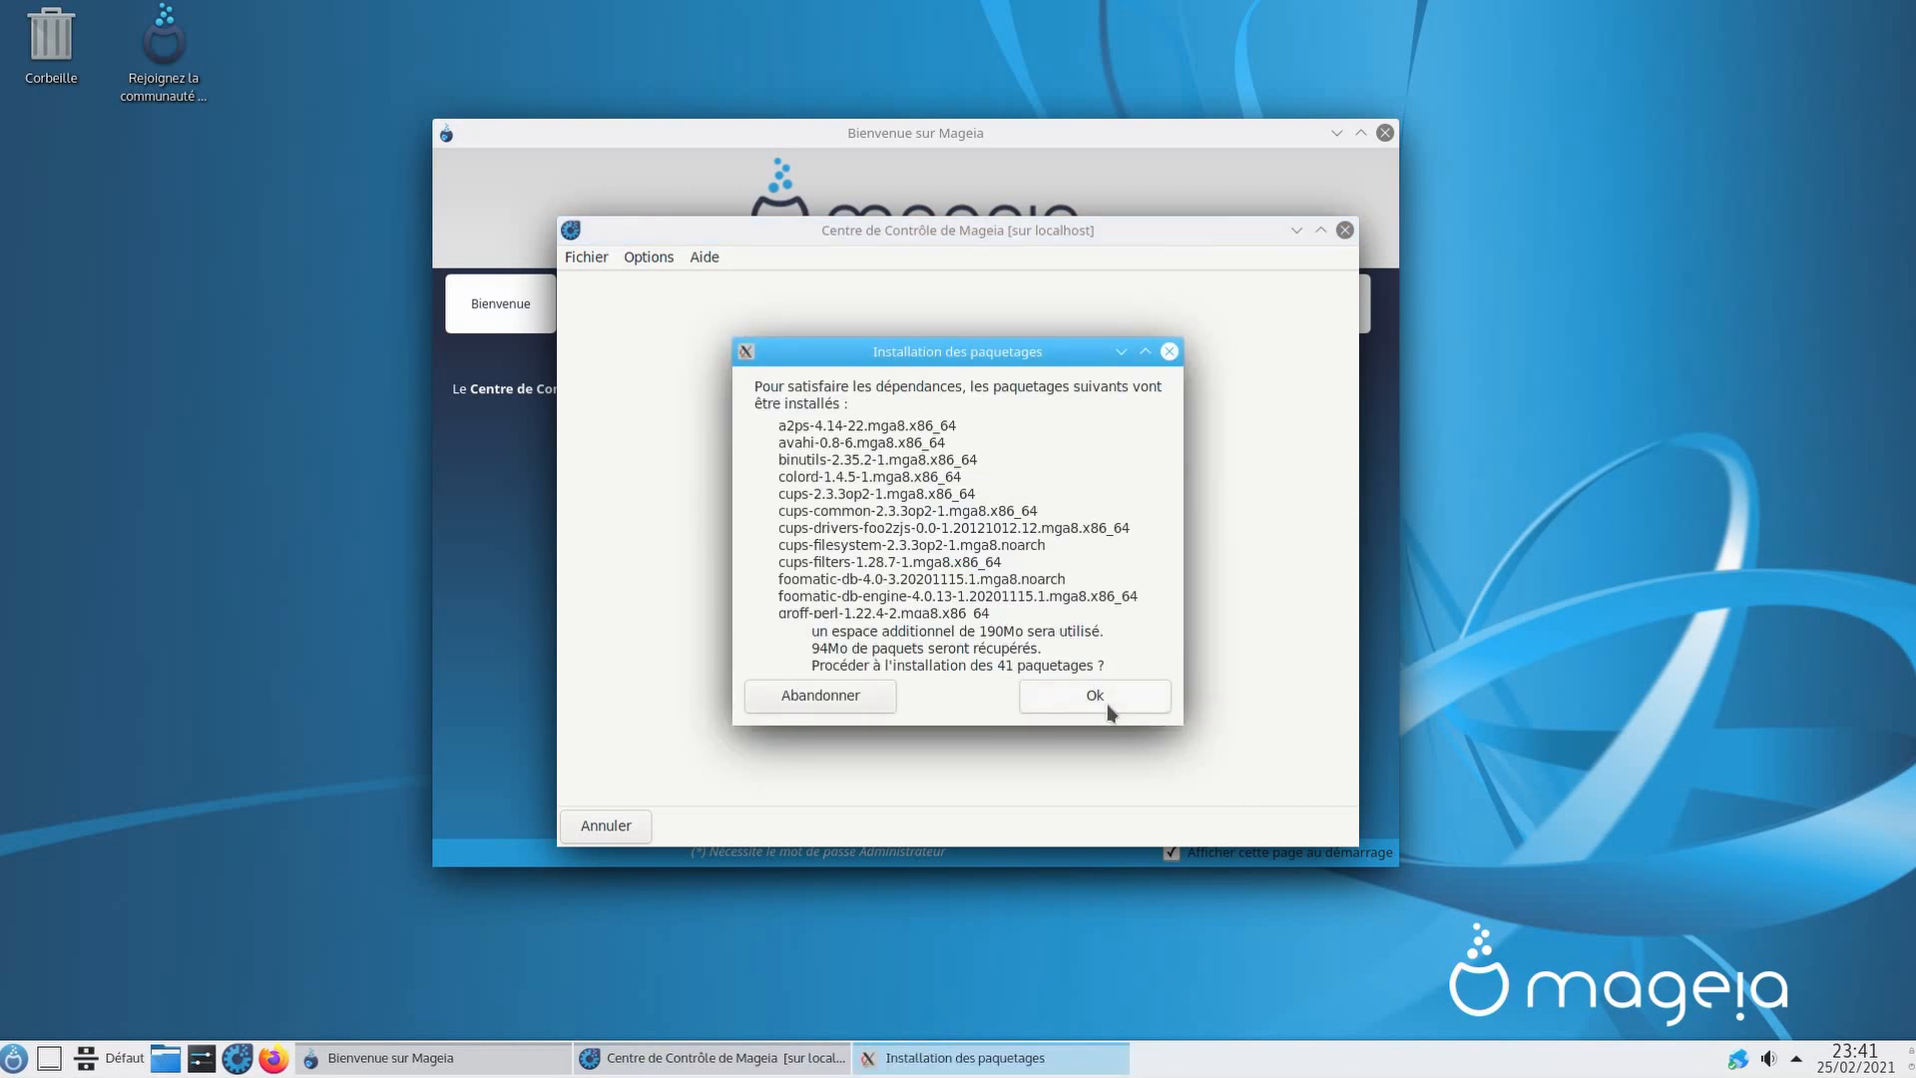
{"action": "left_click", "coordinate": [1109, 704]}
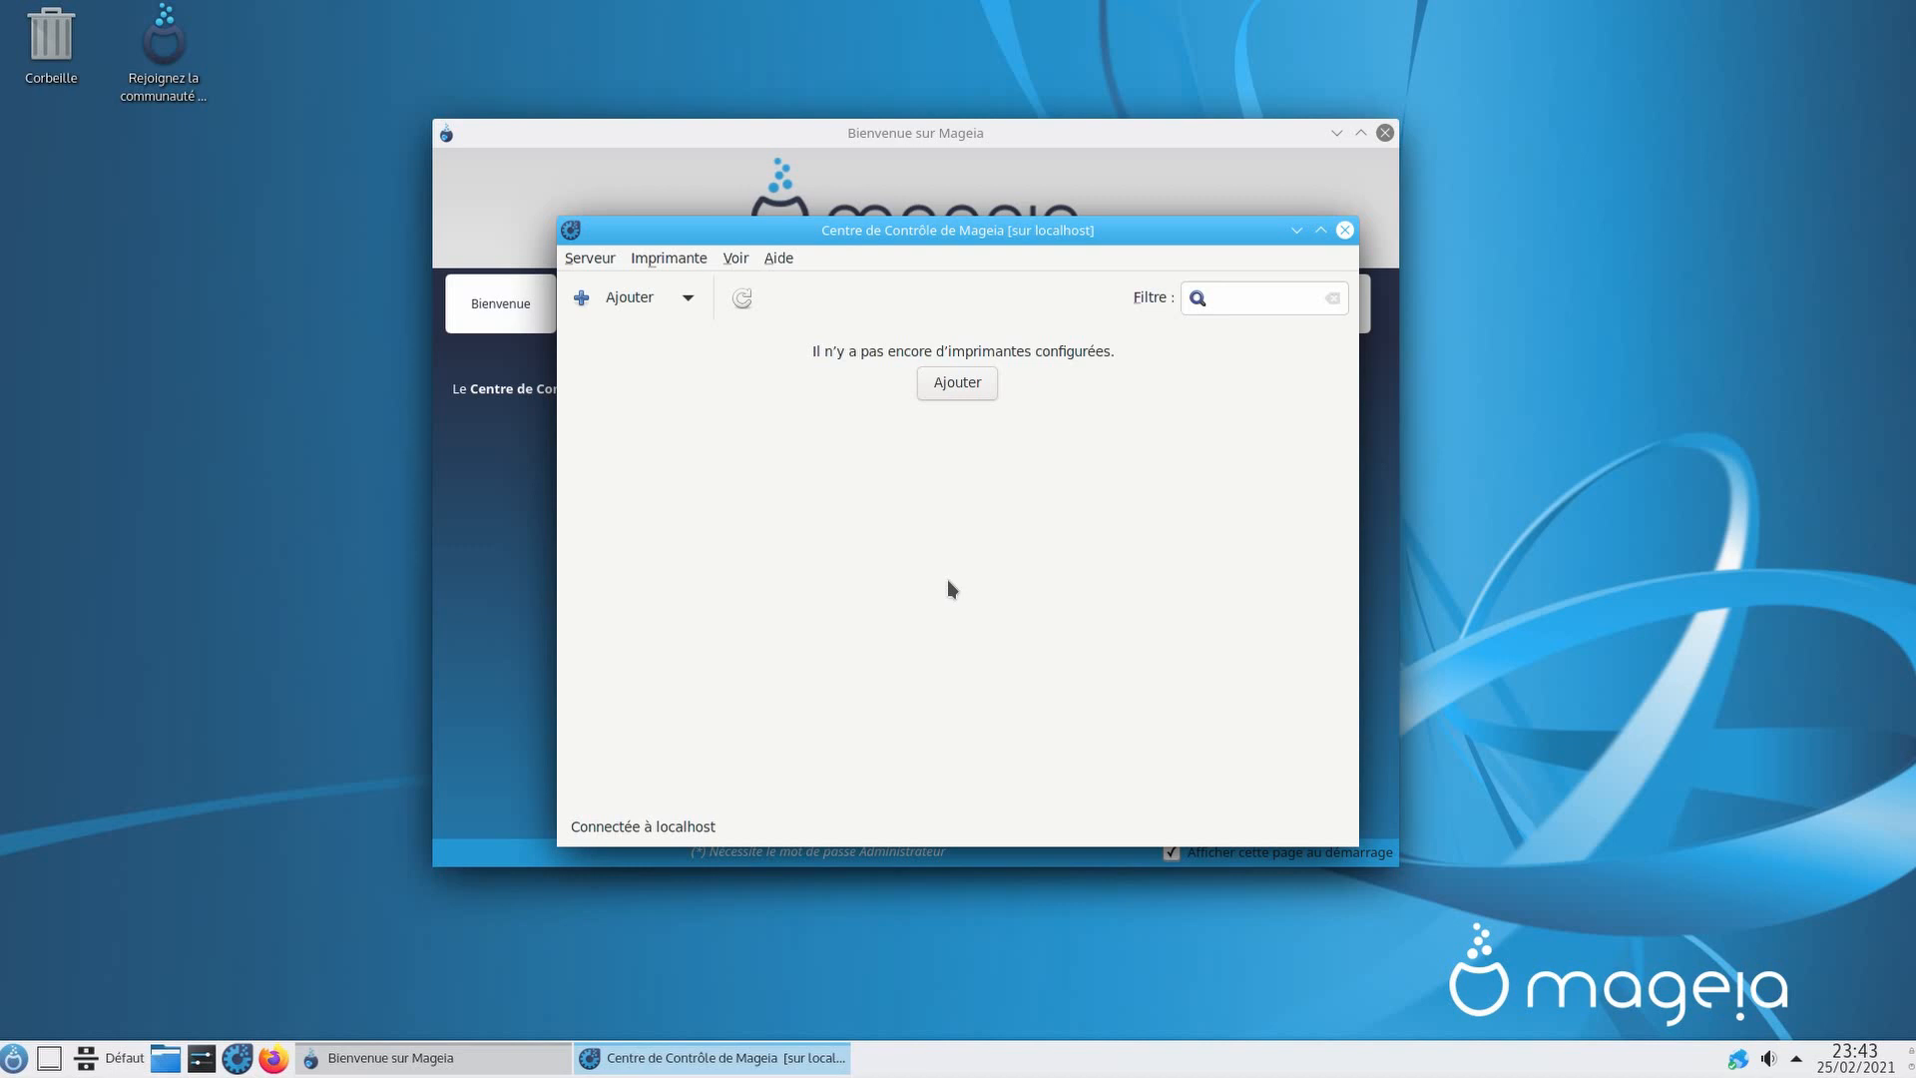
Step: Close the printer tool and browse the Système tools via the Réseau & Internet sidebar
{"action": "left_click", "coordinate": [1344, 230]}
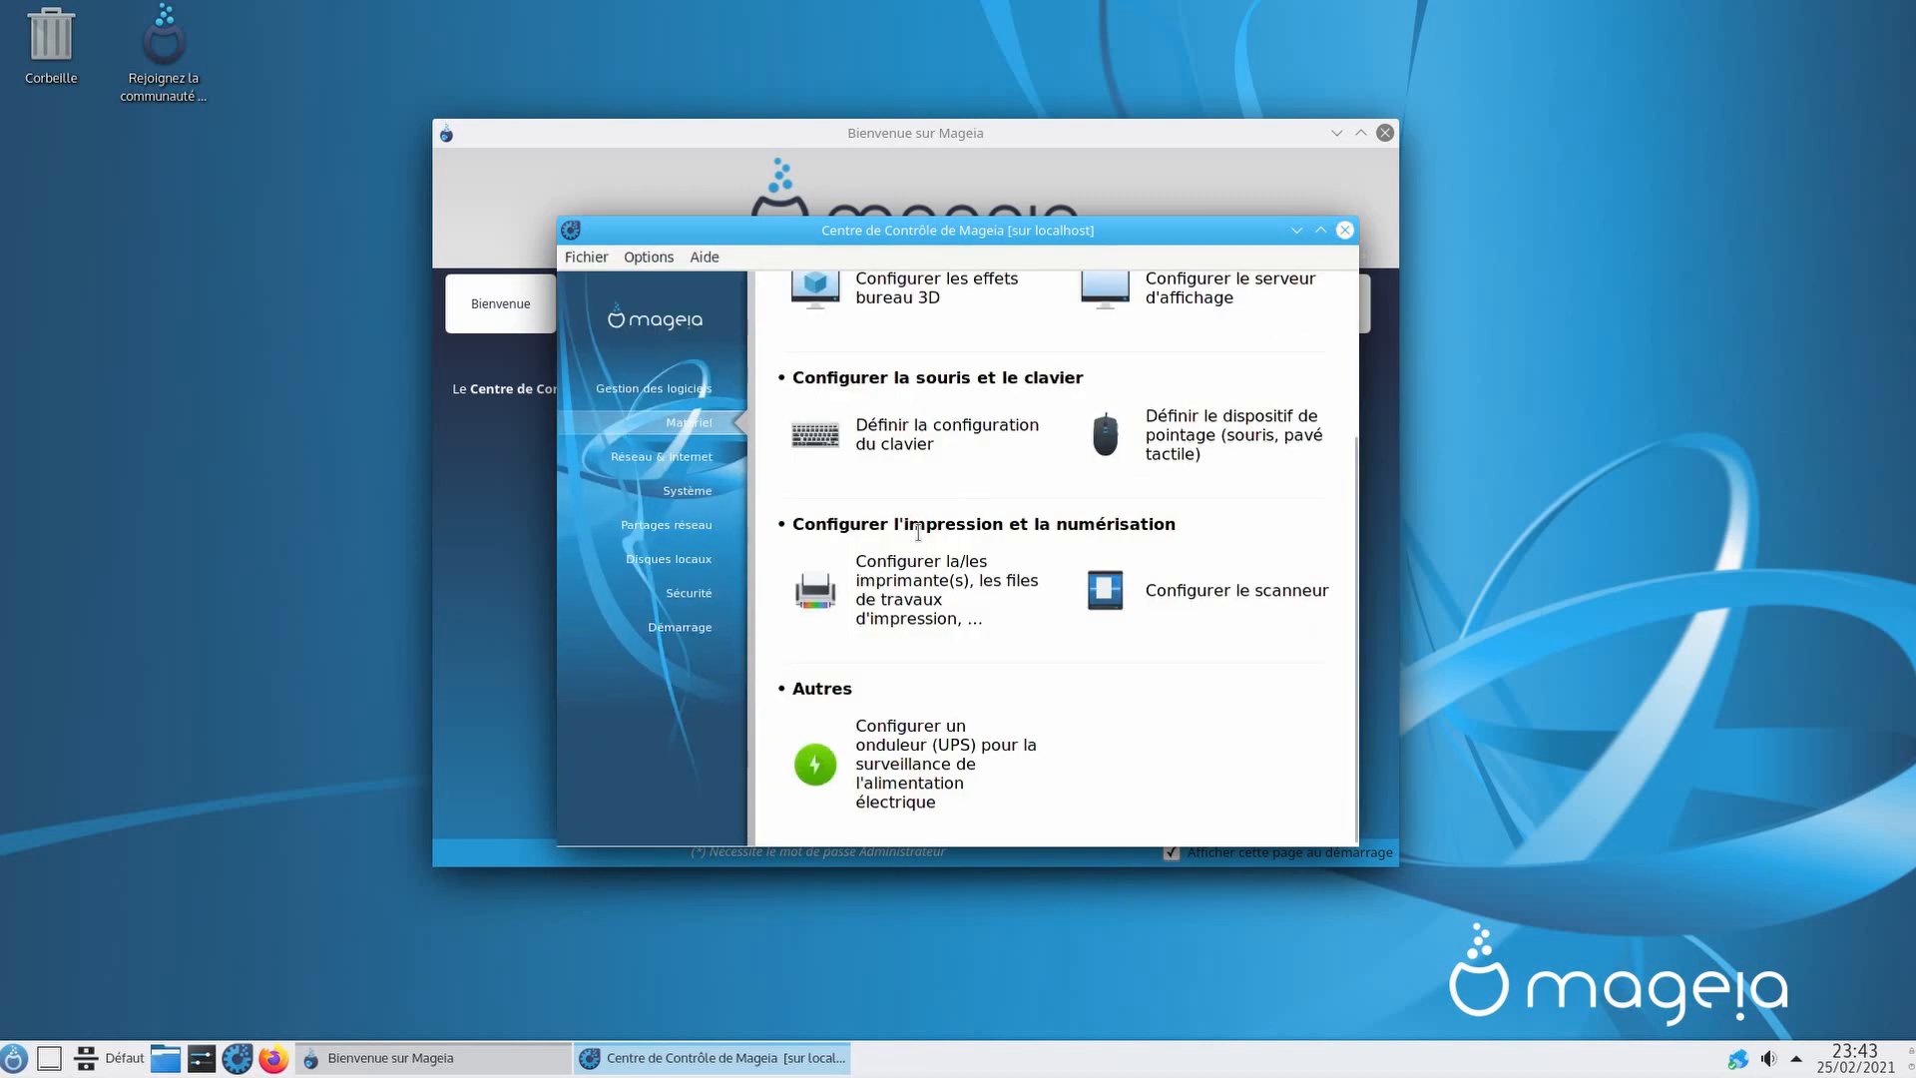
{"action": "left_click", "coordinate": [678, 468]}
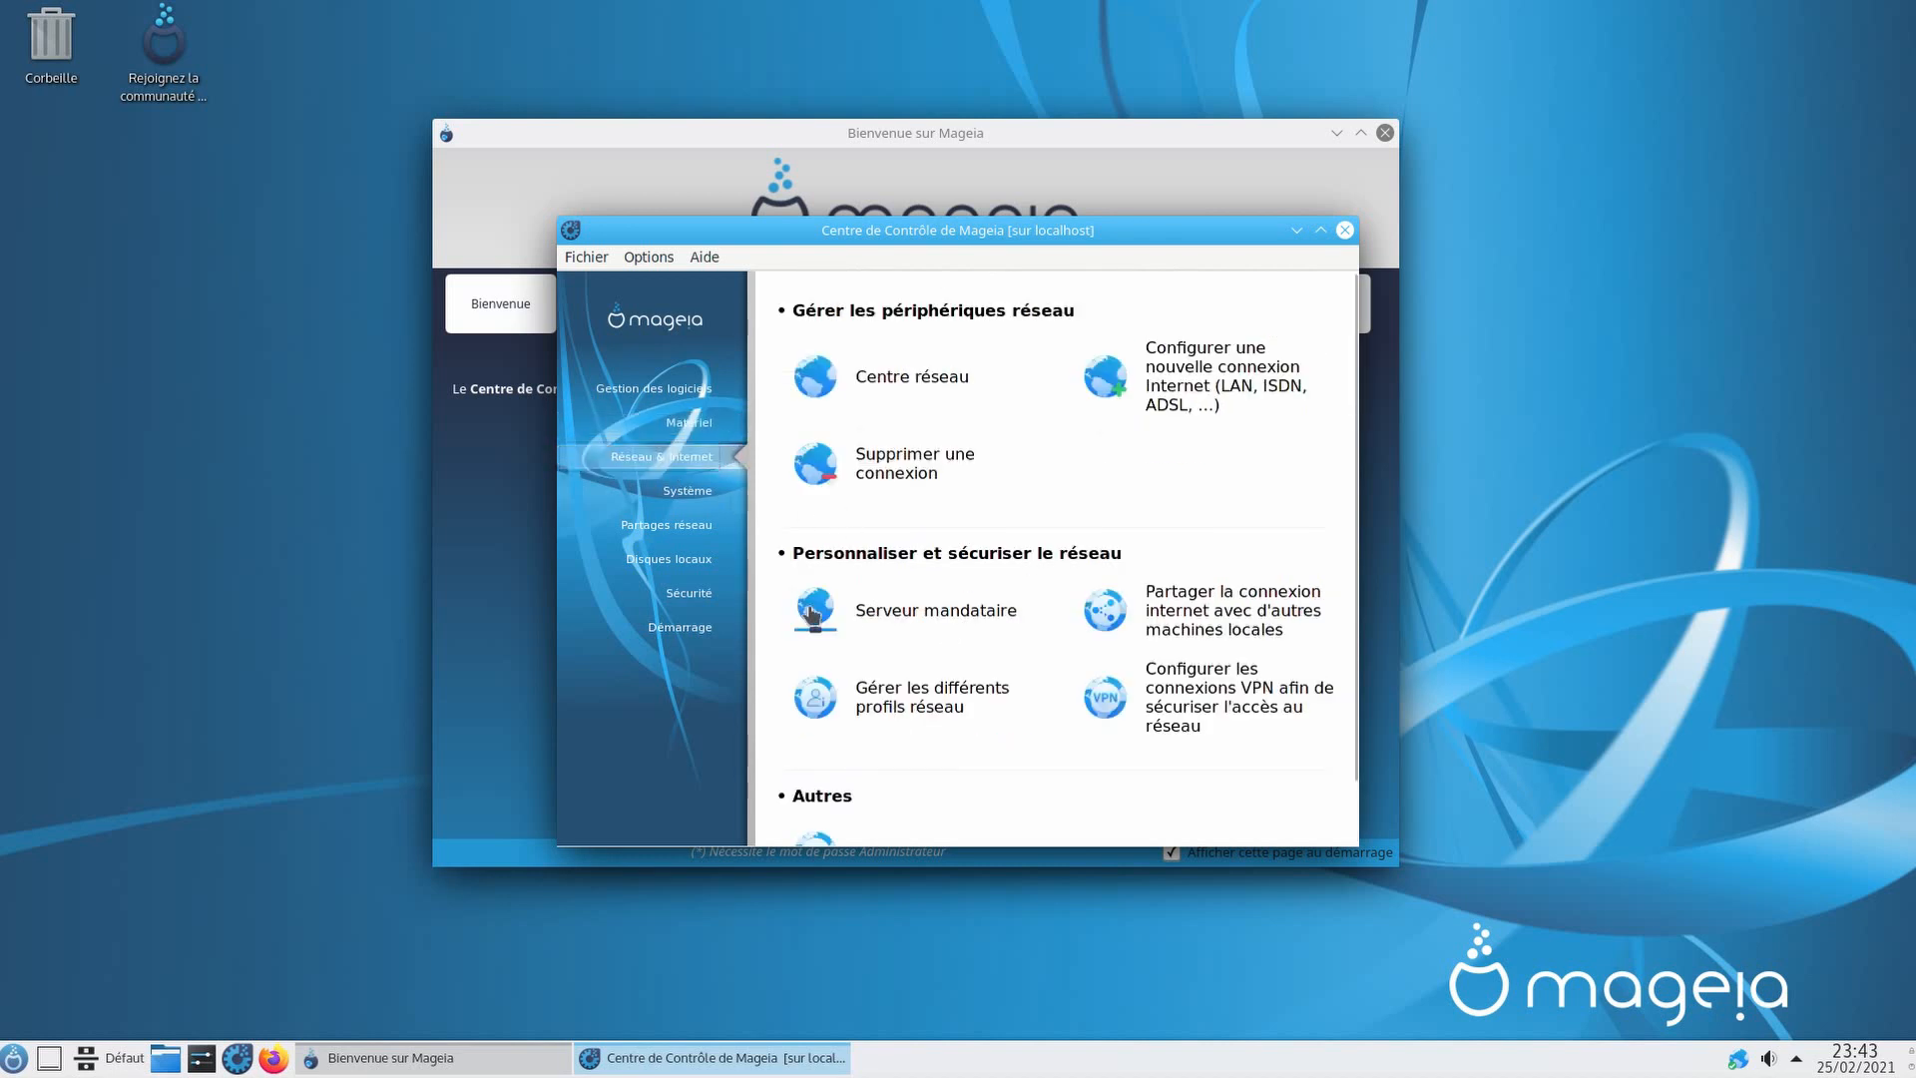
{"action": "left_click", "coordinate": [687, 491]}
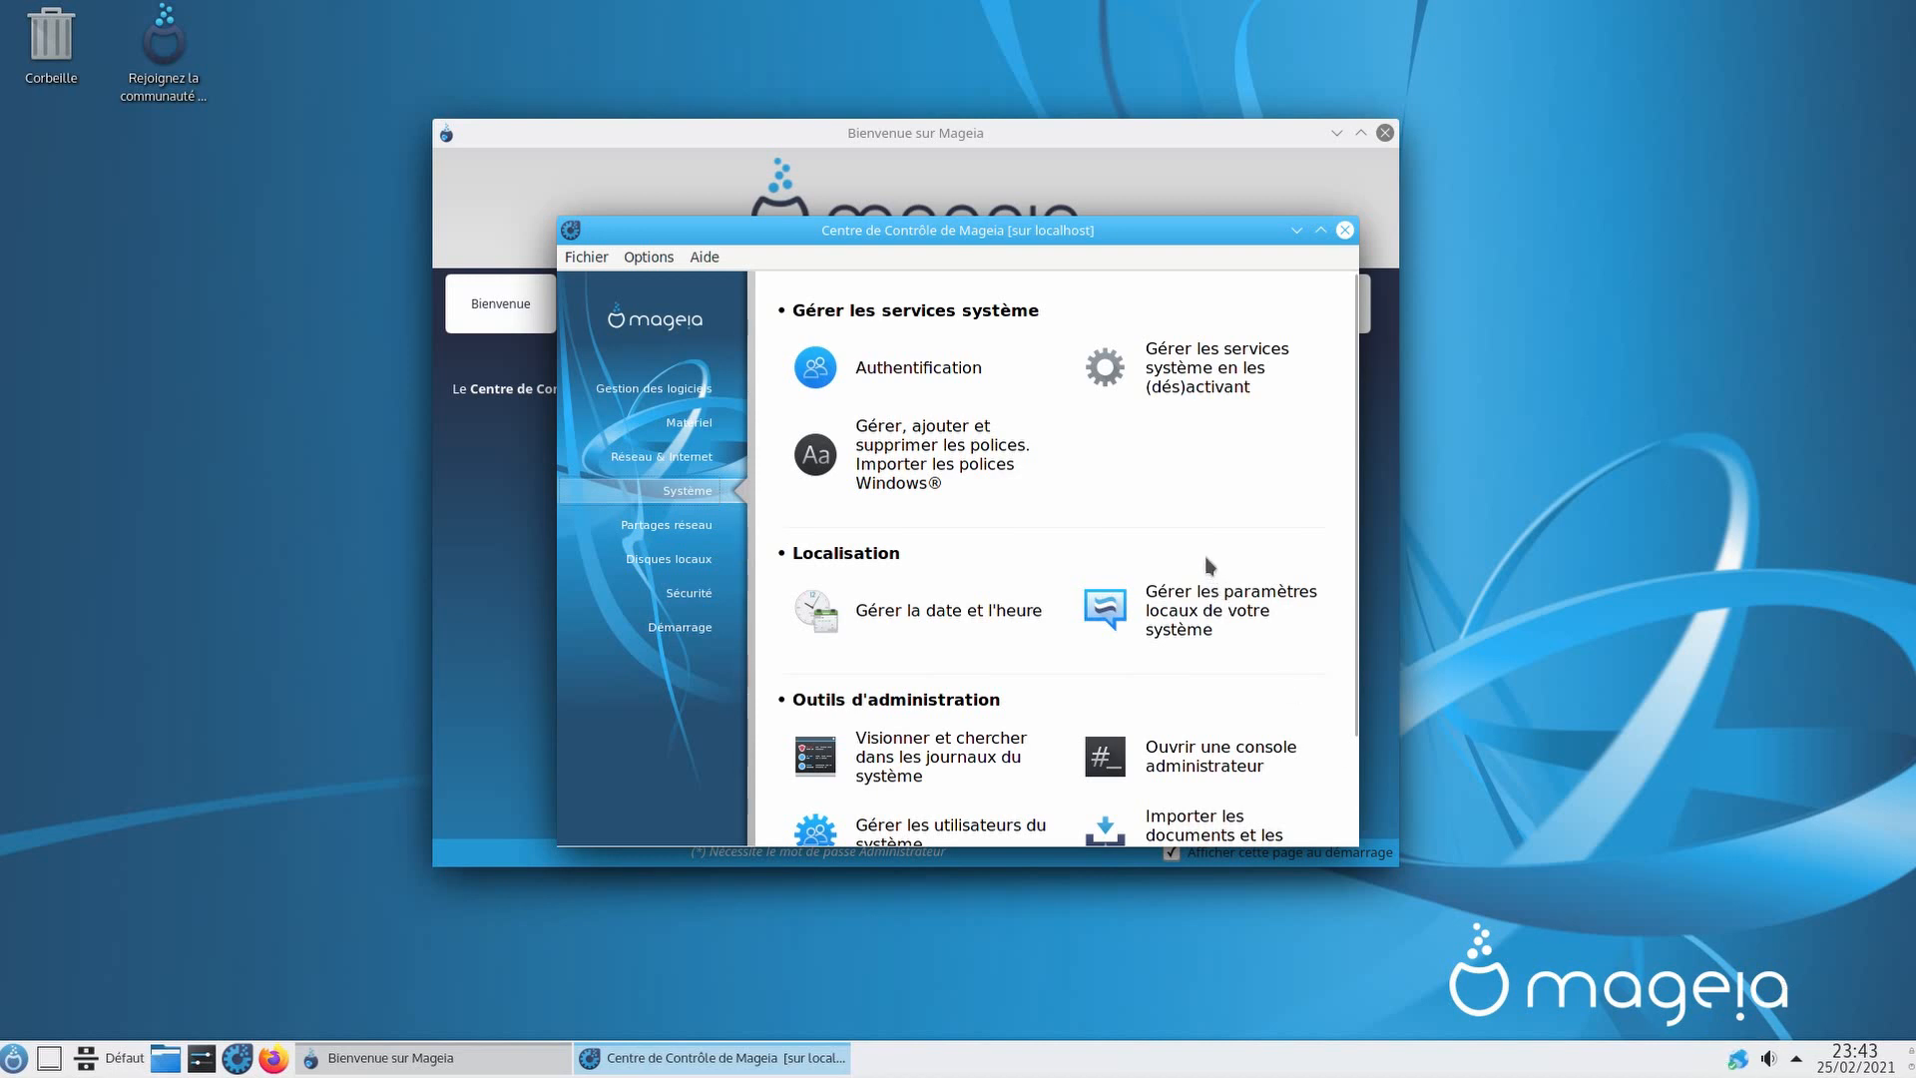
{"action": "scroll", "coordinate": [1345, 309], "scroll_direction": "down", "scroll_amount": 2}
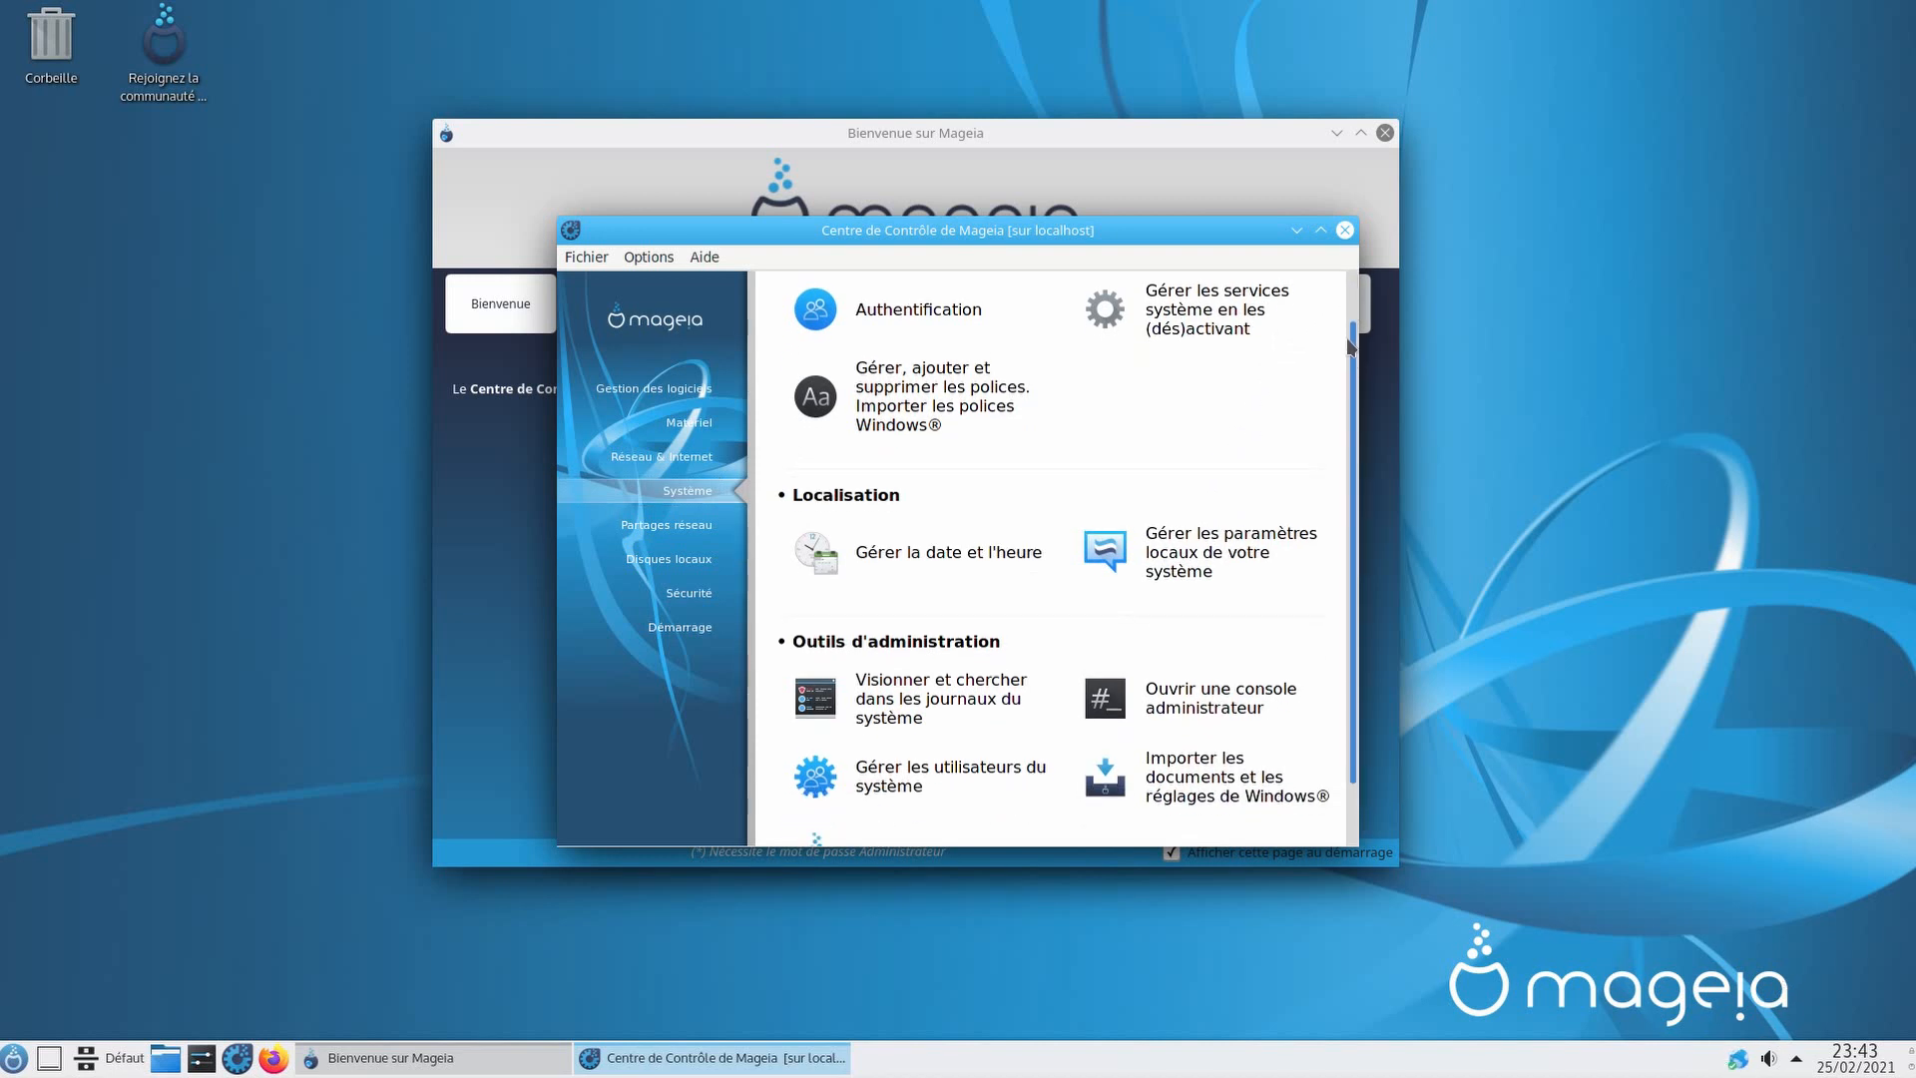
{"action": "scroll", "coordinate": [1345, 309], "scroll_direction": "up", "scroll_amount": 2}
{"action": "left_click_drag", "start_coordinate": [1346, 310], "coordinate": [1337, 424]}
Step: In Utilisateurs et groupes, create a new user 'Maman' with a password
{"action": "left_click", "coordinate": [990, 745]}
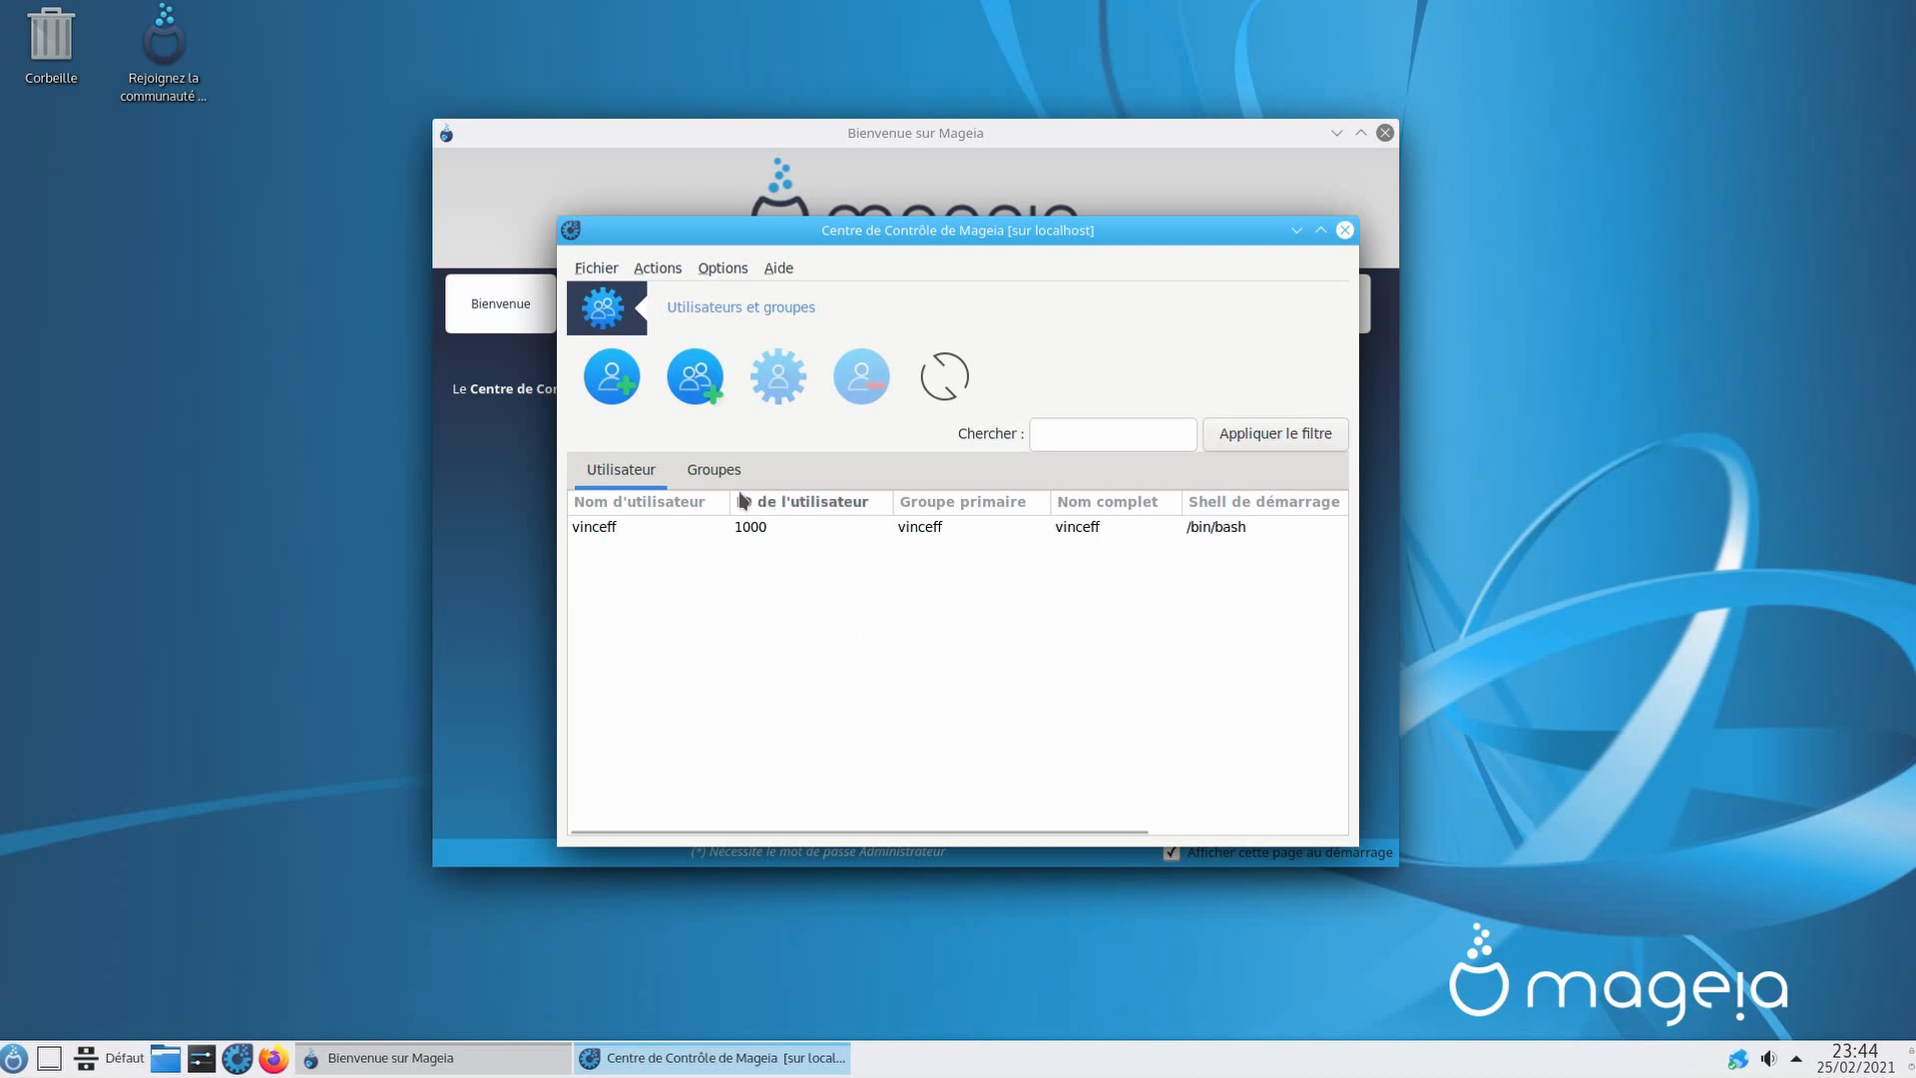
{"action": "left_click", "coordinate": [604, 399]}
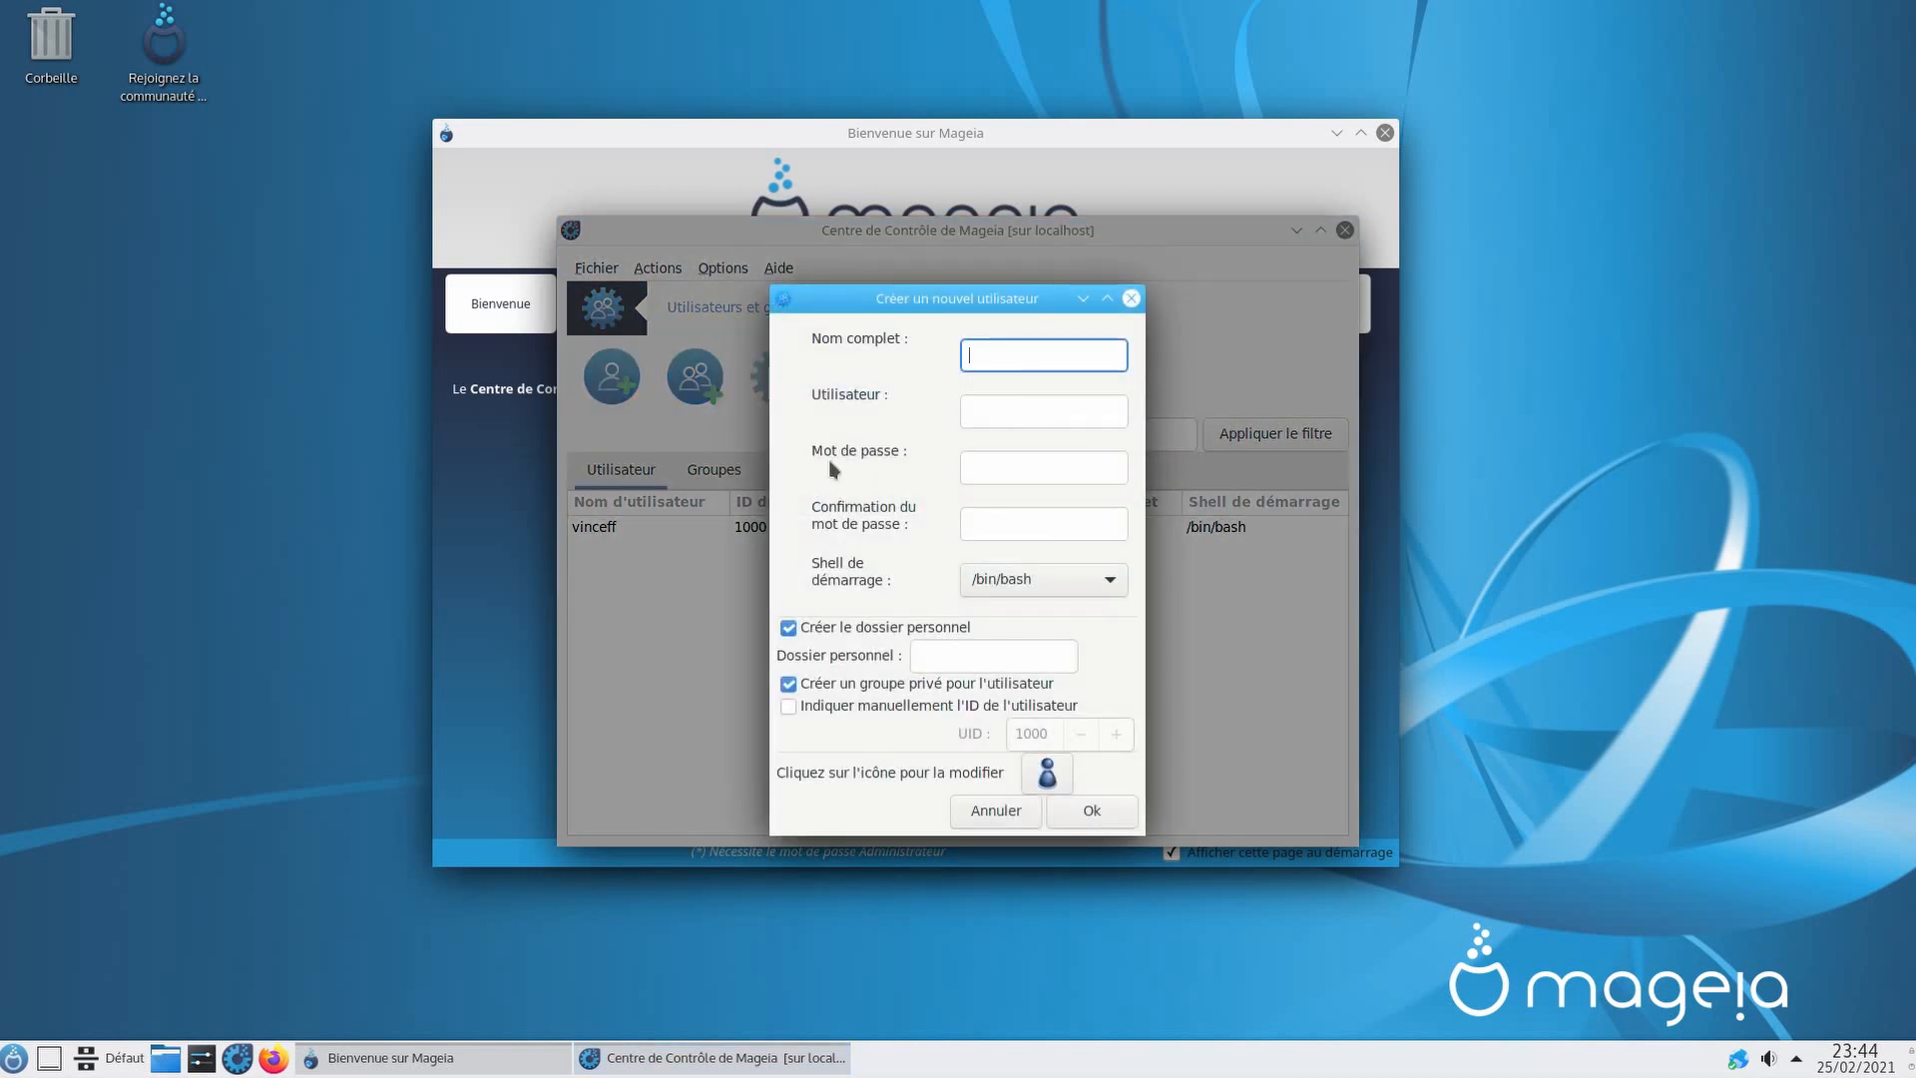
{"action": "type", "text": "Maman"}
{"action": "key", "text": "Tab"}
{"action": "key", "text": "Tab"}
{"action": "type", "text": "1234"}
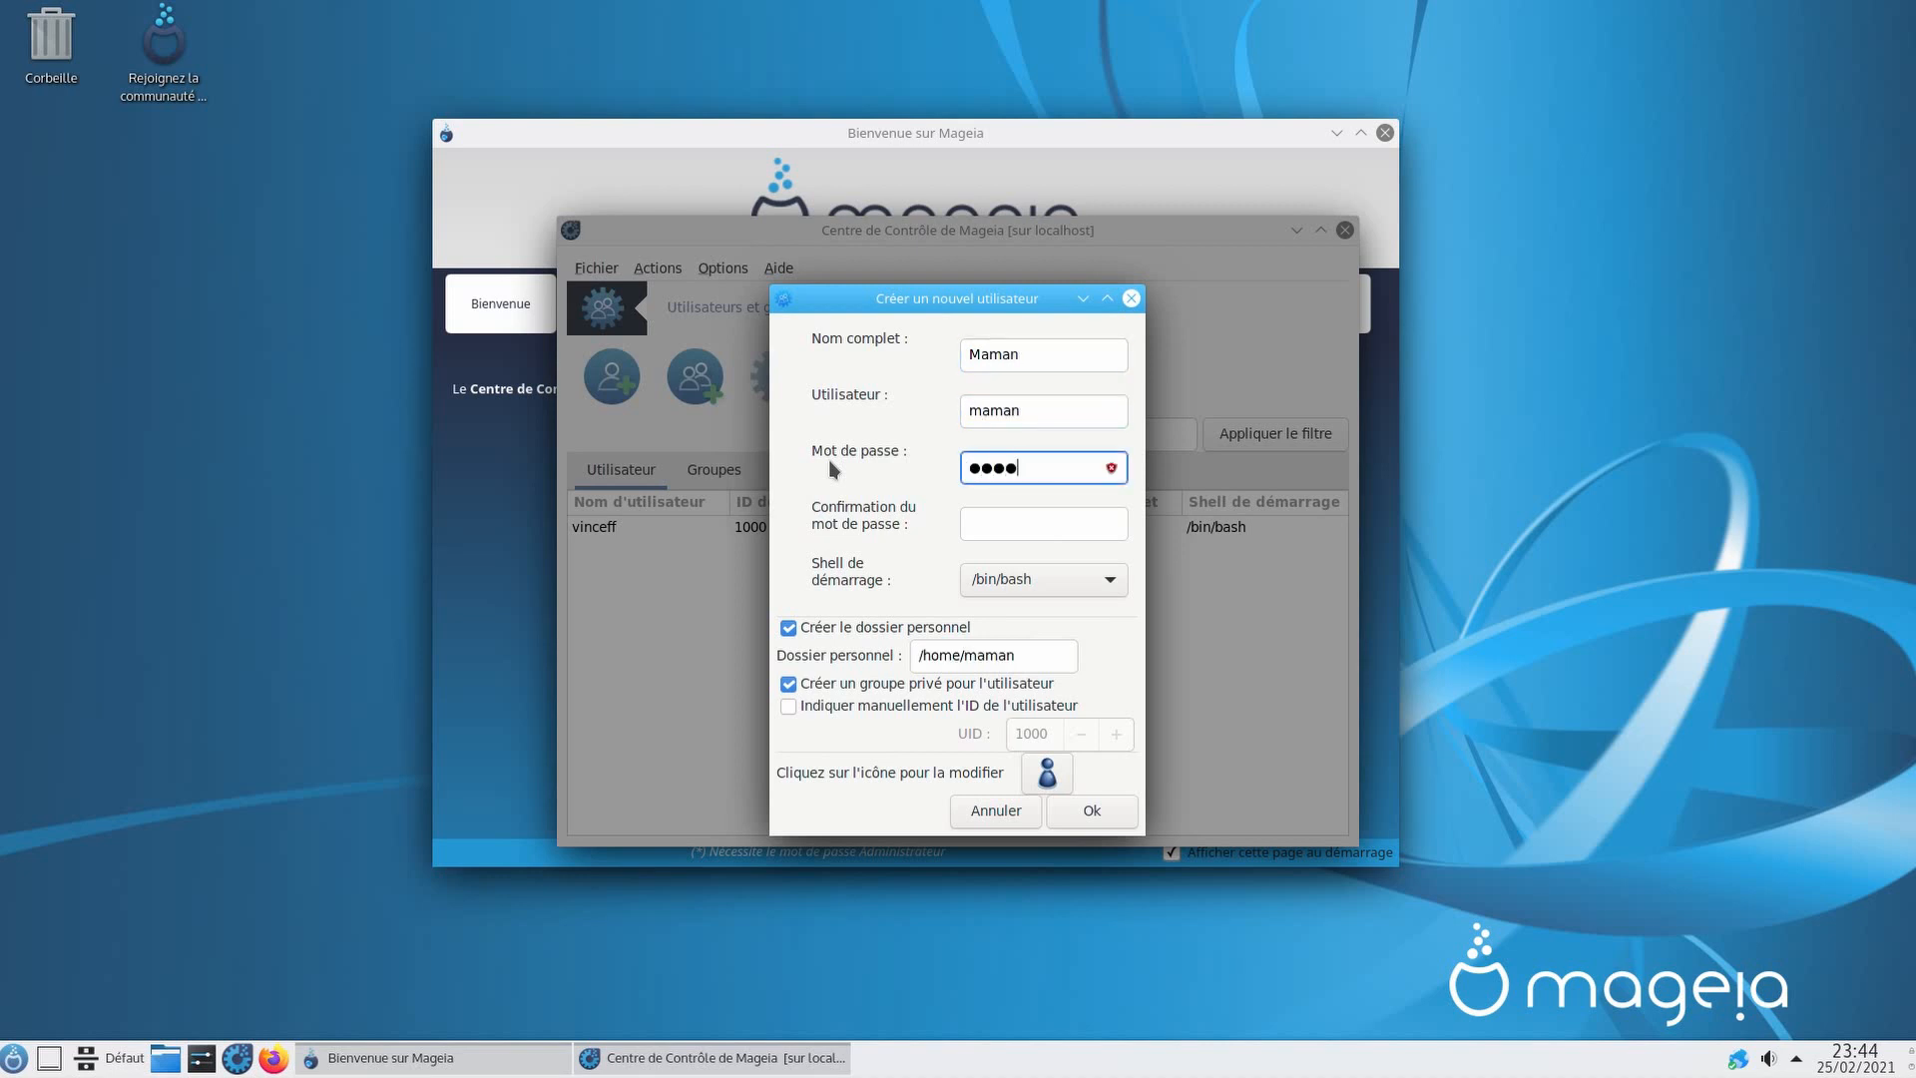
{"action": "type", "text": "5678"}
{"action": "key", "text": "Tab"}
{"action": "type", "text": "123"}
{"action": "key", "text": "BackSpace"}
{"action": "key", "text": "BackSpace"}
{"action": "left_click_drag", "start_coordinate": [1070, 470], "coordinate": [929, 483]}
{"action": "type", "text": "1"}
{"action": "left_click", "coordinate": [1067, 820]}
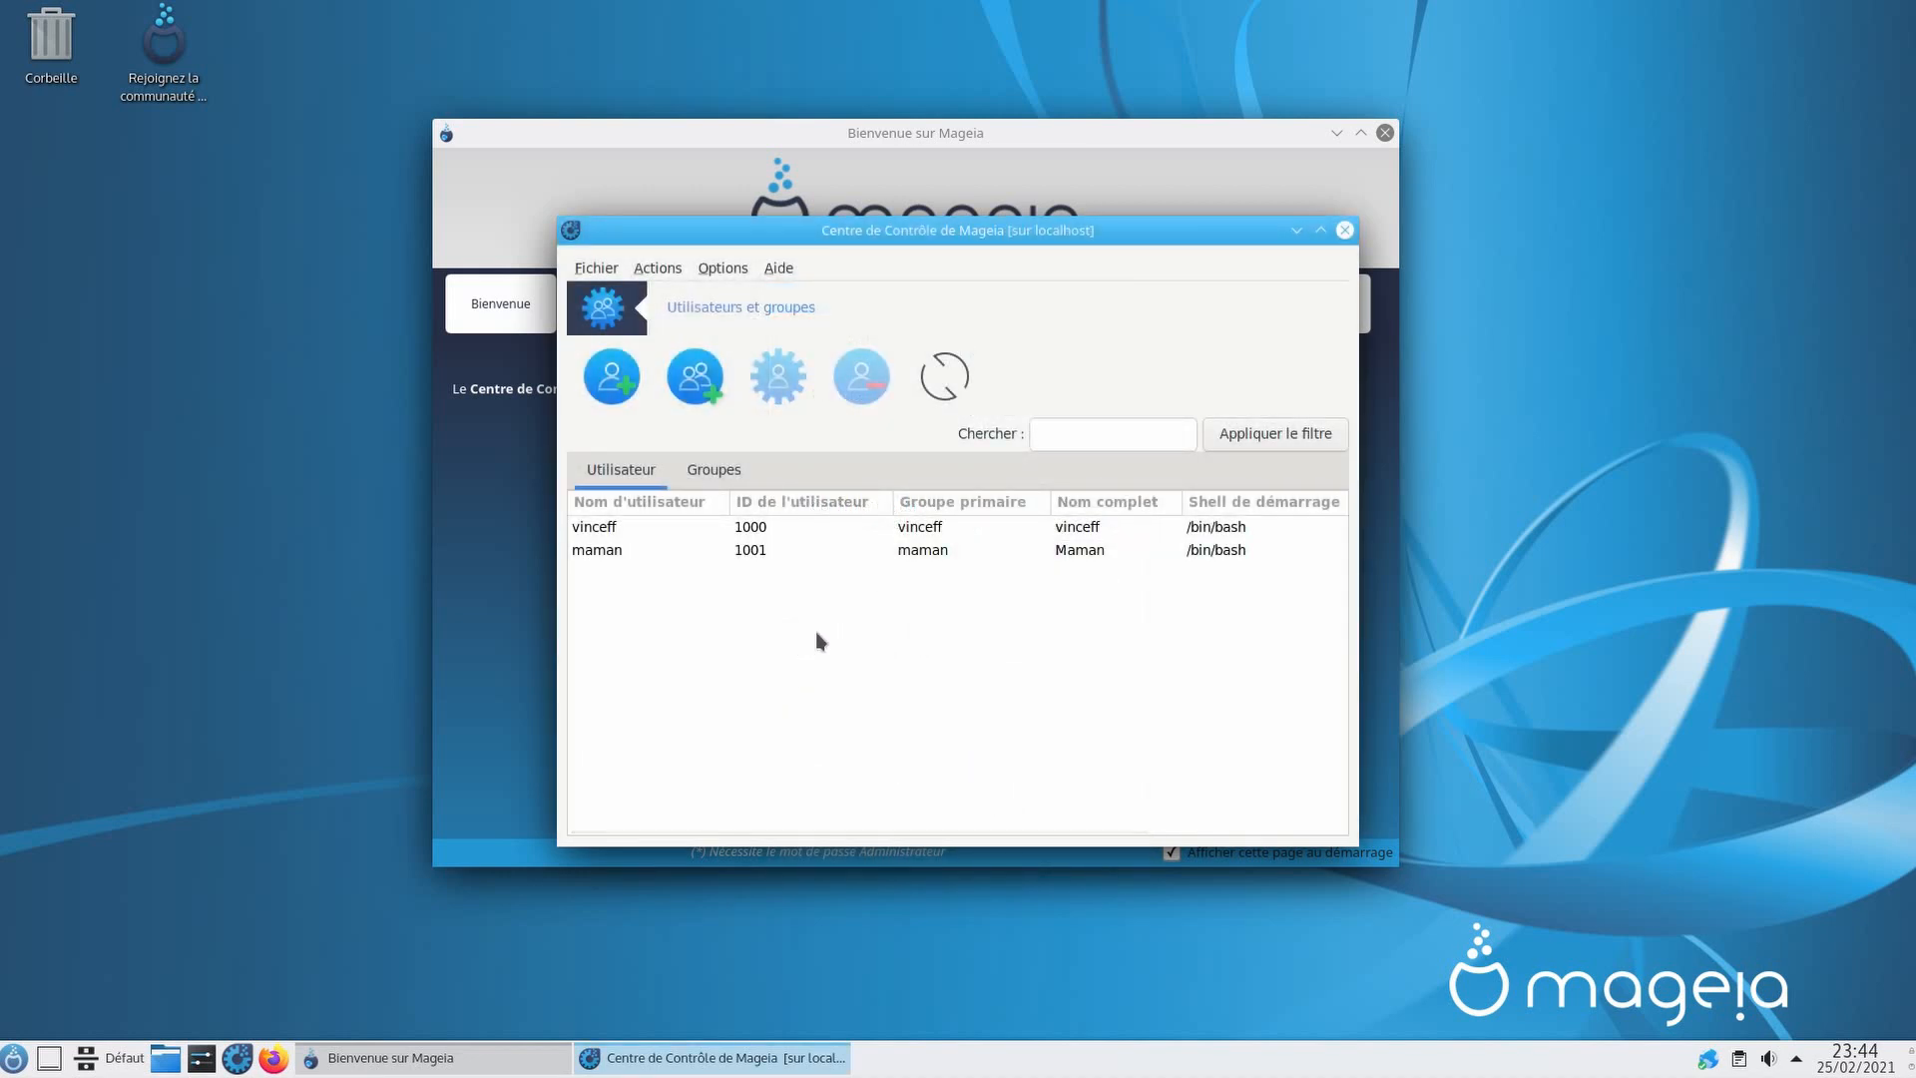
Step: Review both user accounts, then close the users and groups manager
{"action": "left_click", "coordinate": [597, 529]}
{"action": "left_click", "coordinate": [603, 552]}
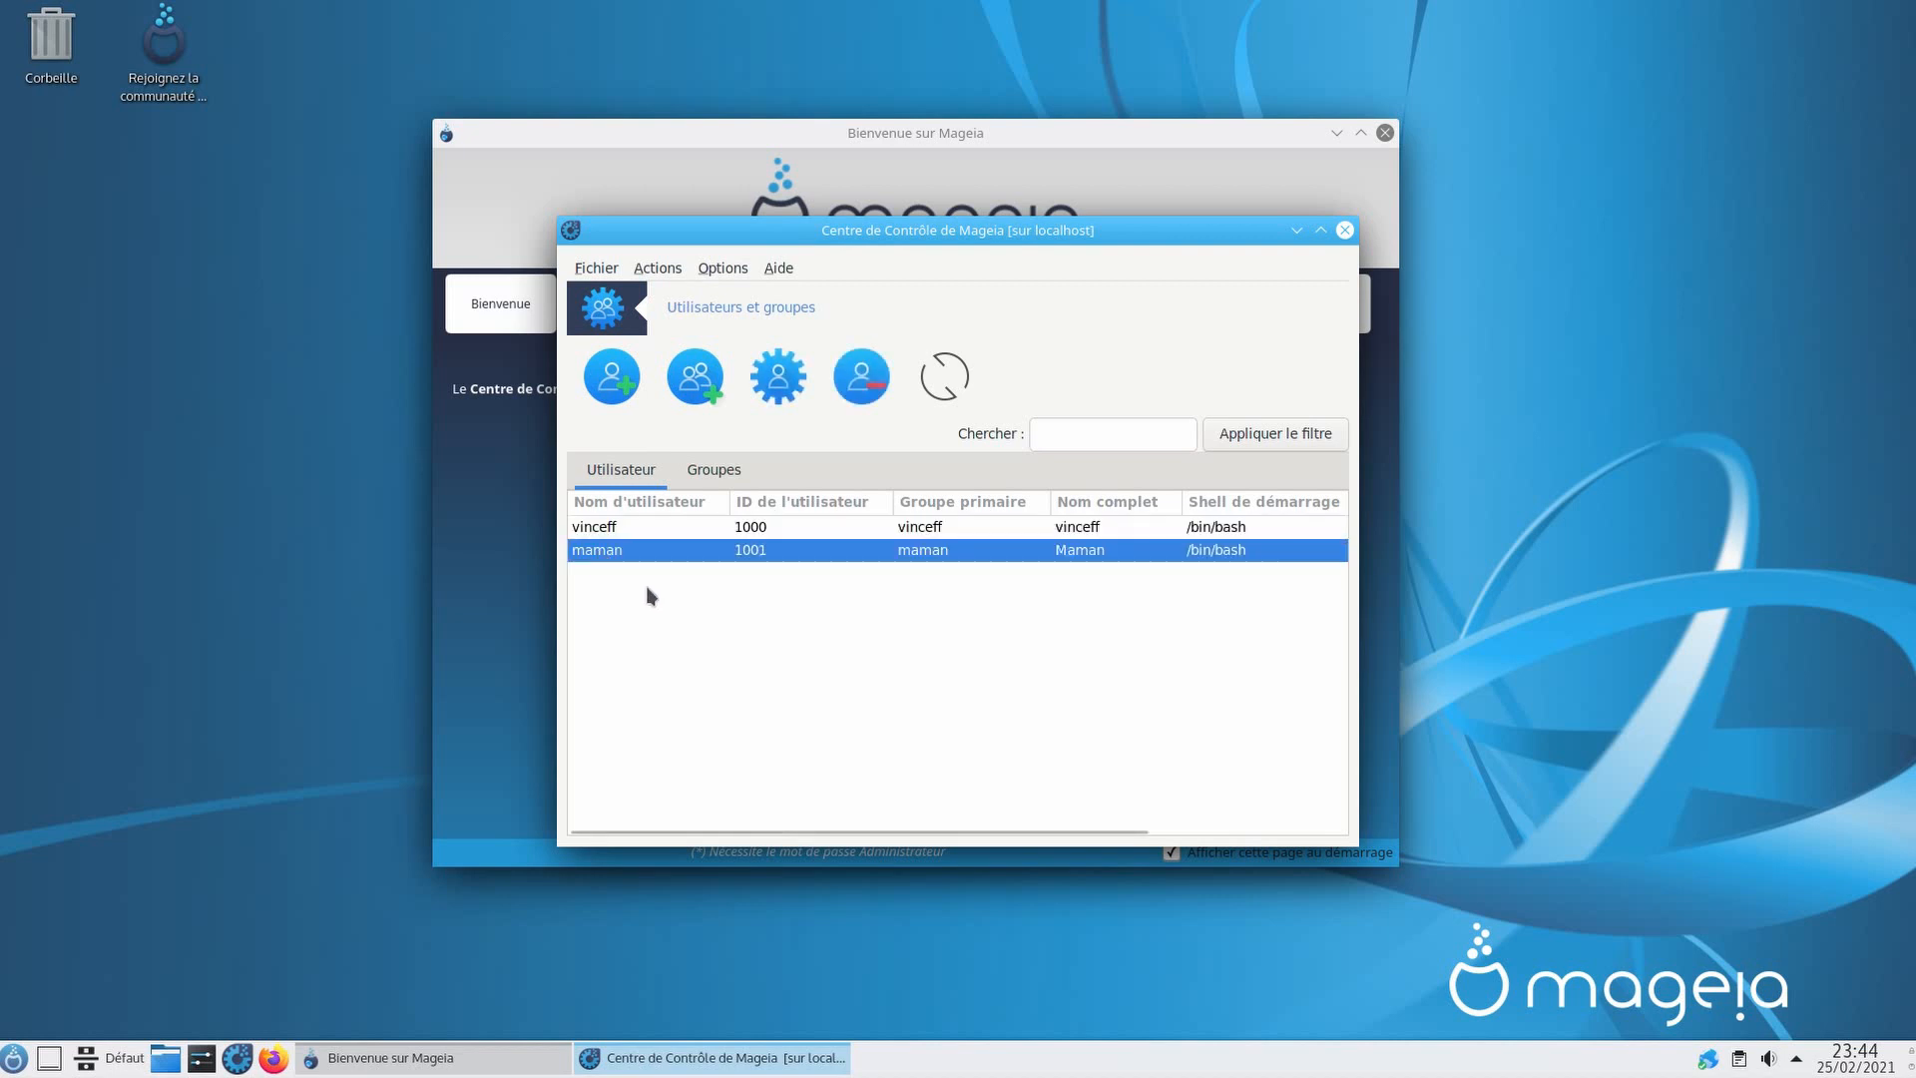
{"action": "left_click", "coordinate": [1345, 230]}
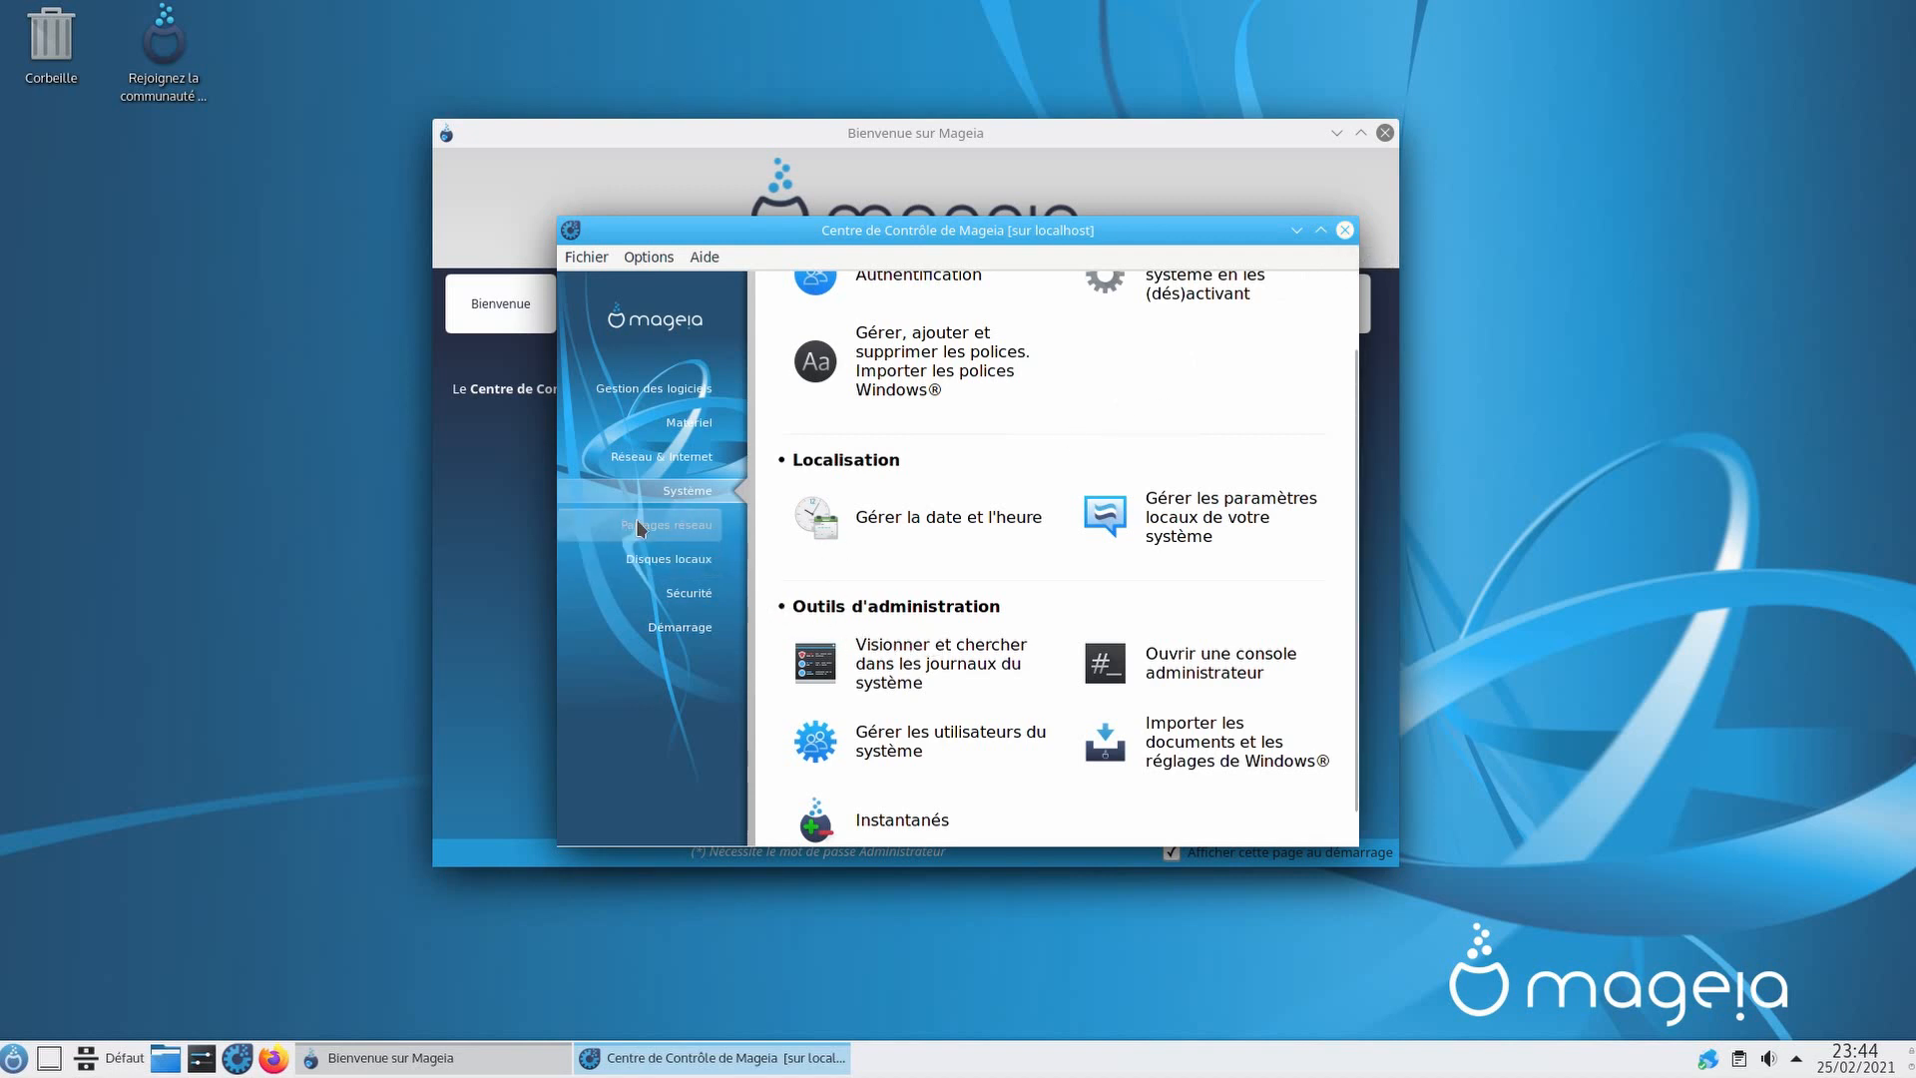
Step: Browse the network sharing, local disk, security and boot sections of the Control Center
{"action": "left_click", "coordinate": [698, 536]}
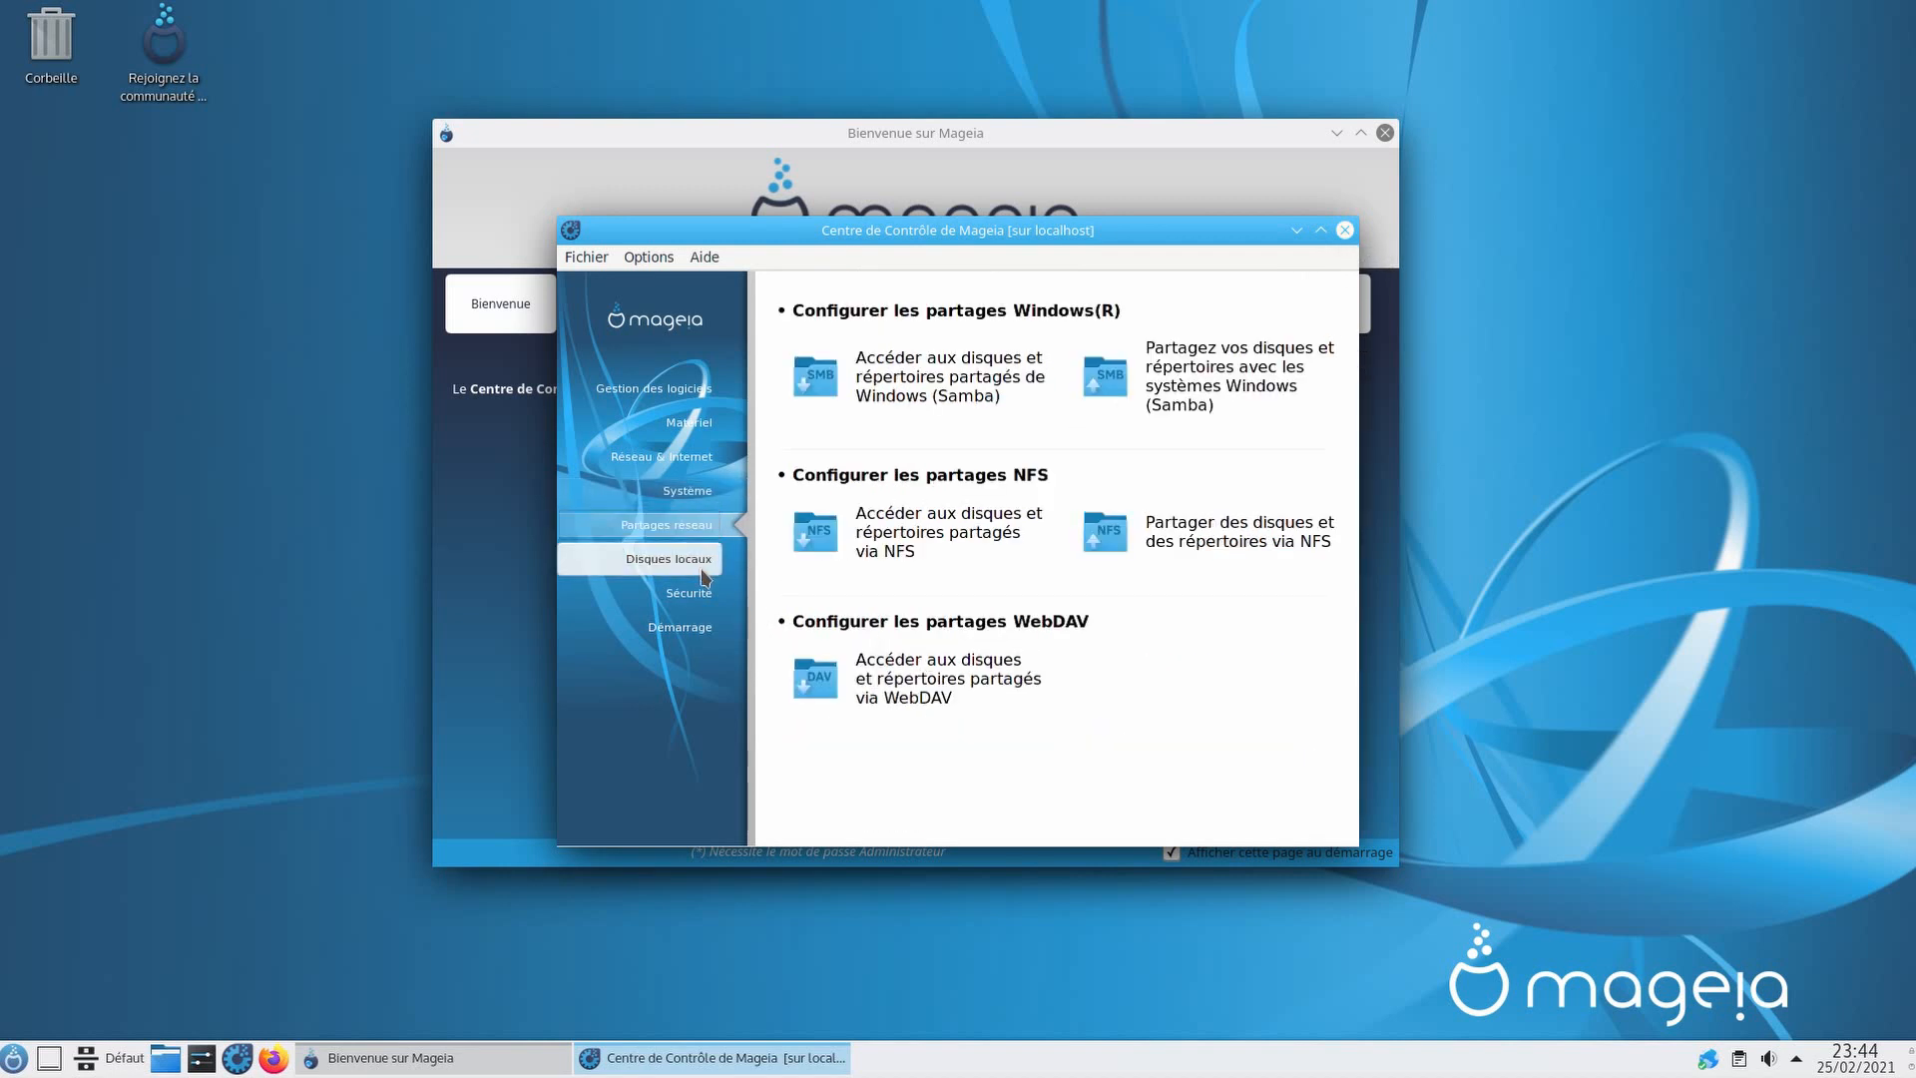
{"action": "left_click", "coordinate": [704, 576]}
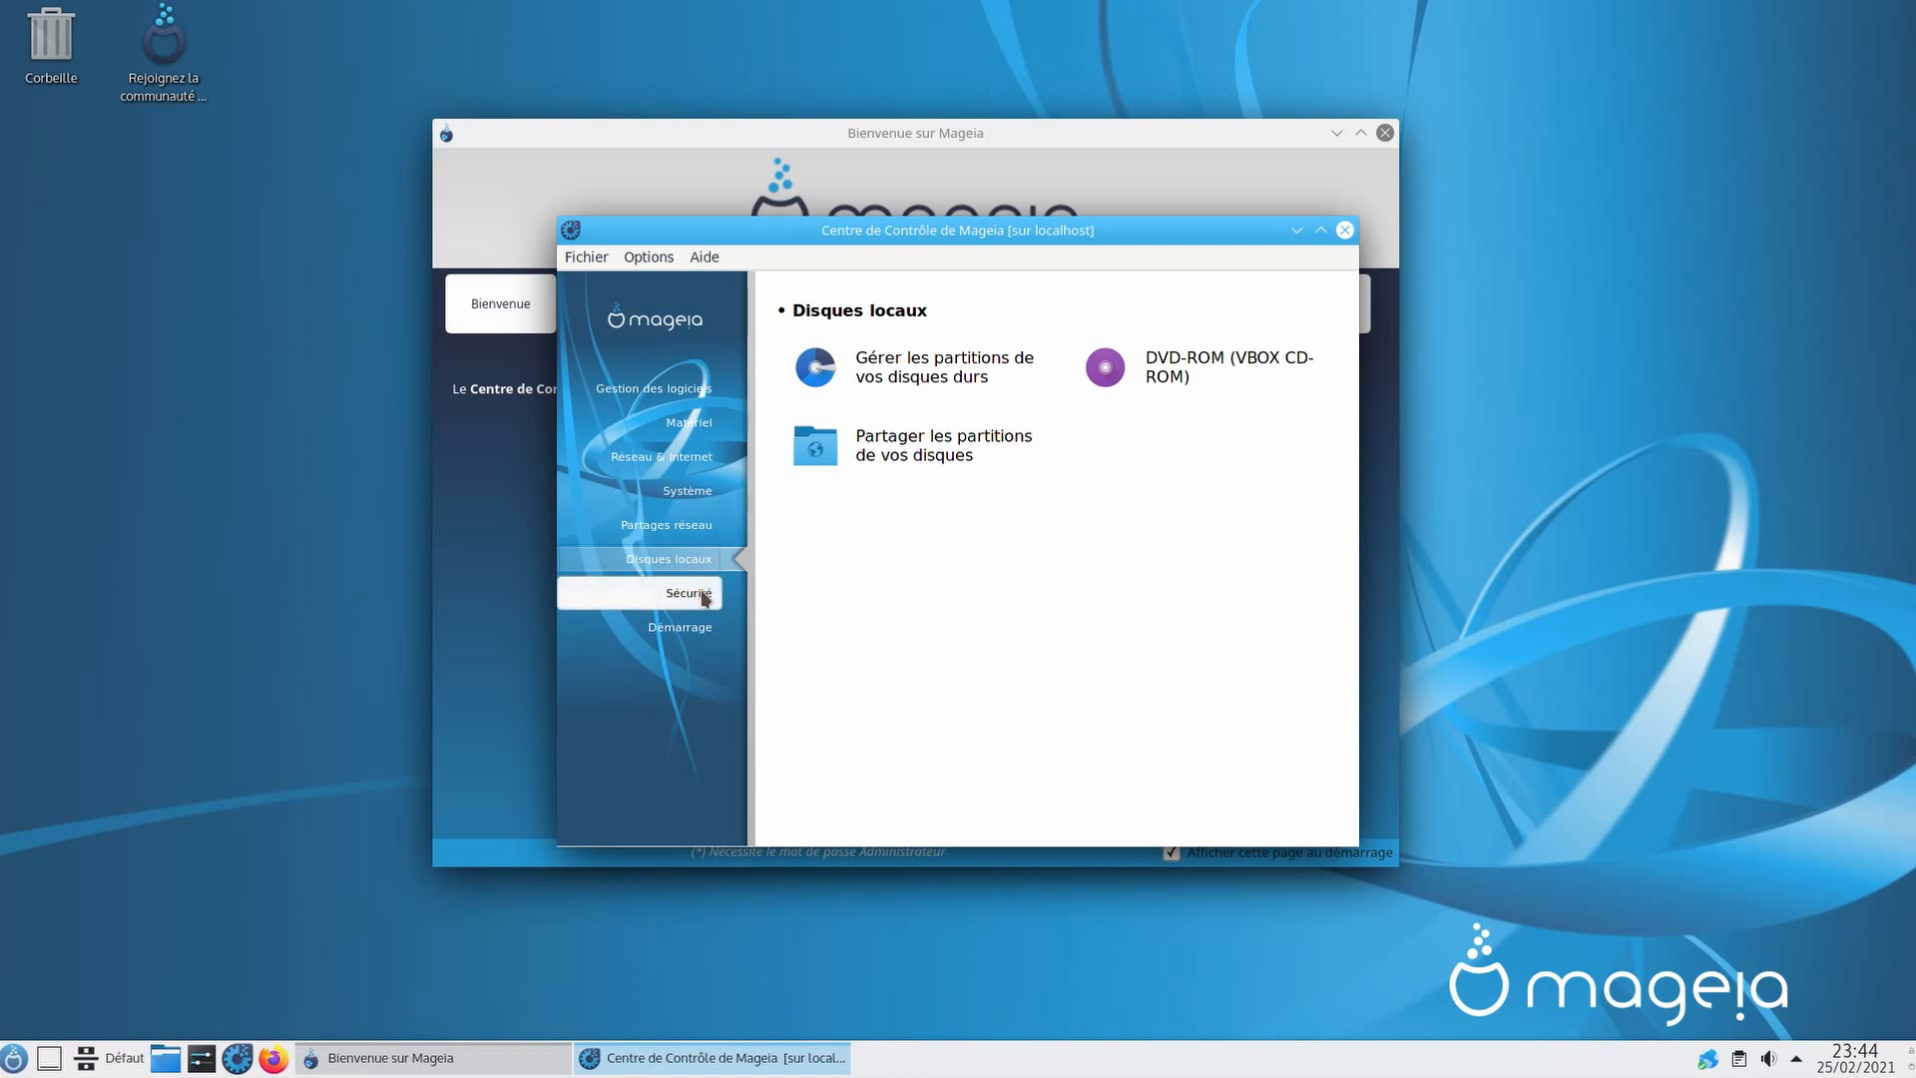
{"action": "left_click", "coordinate": [699, 593]}
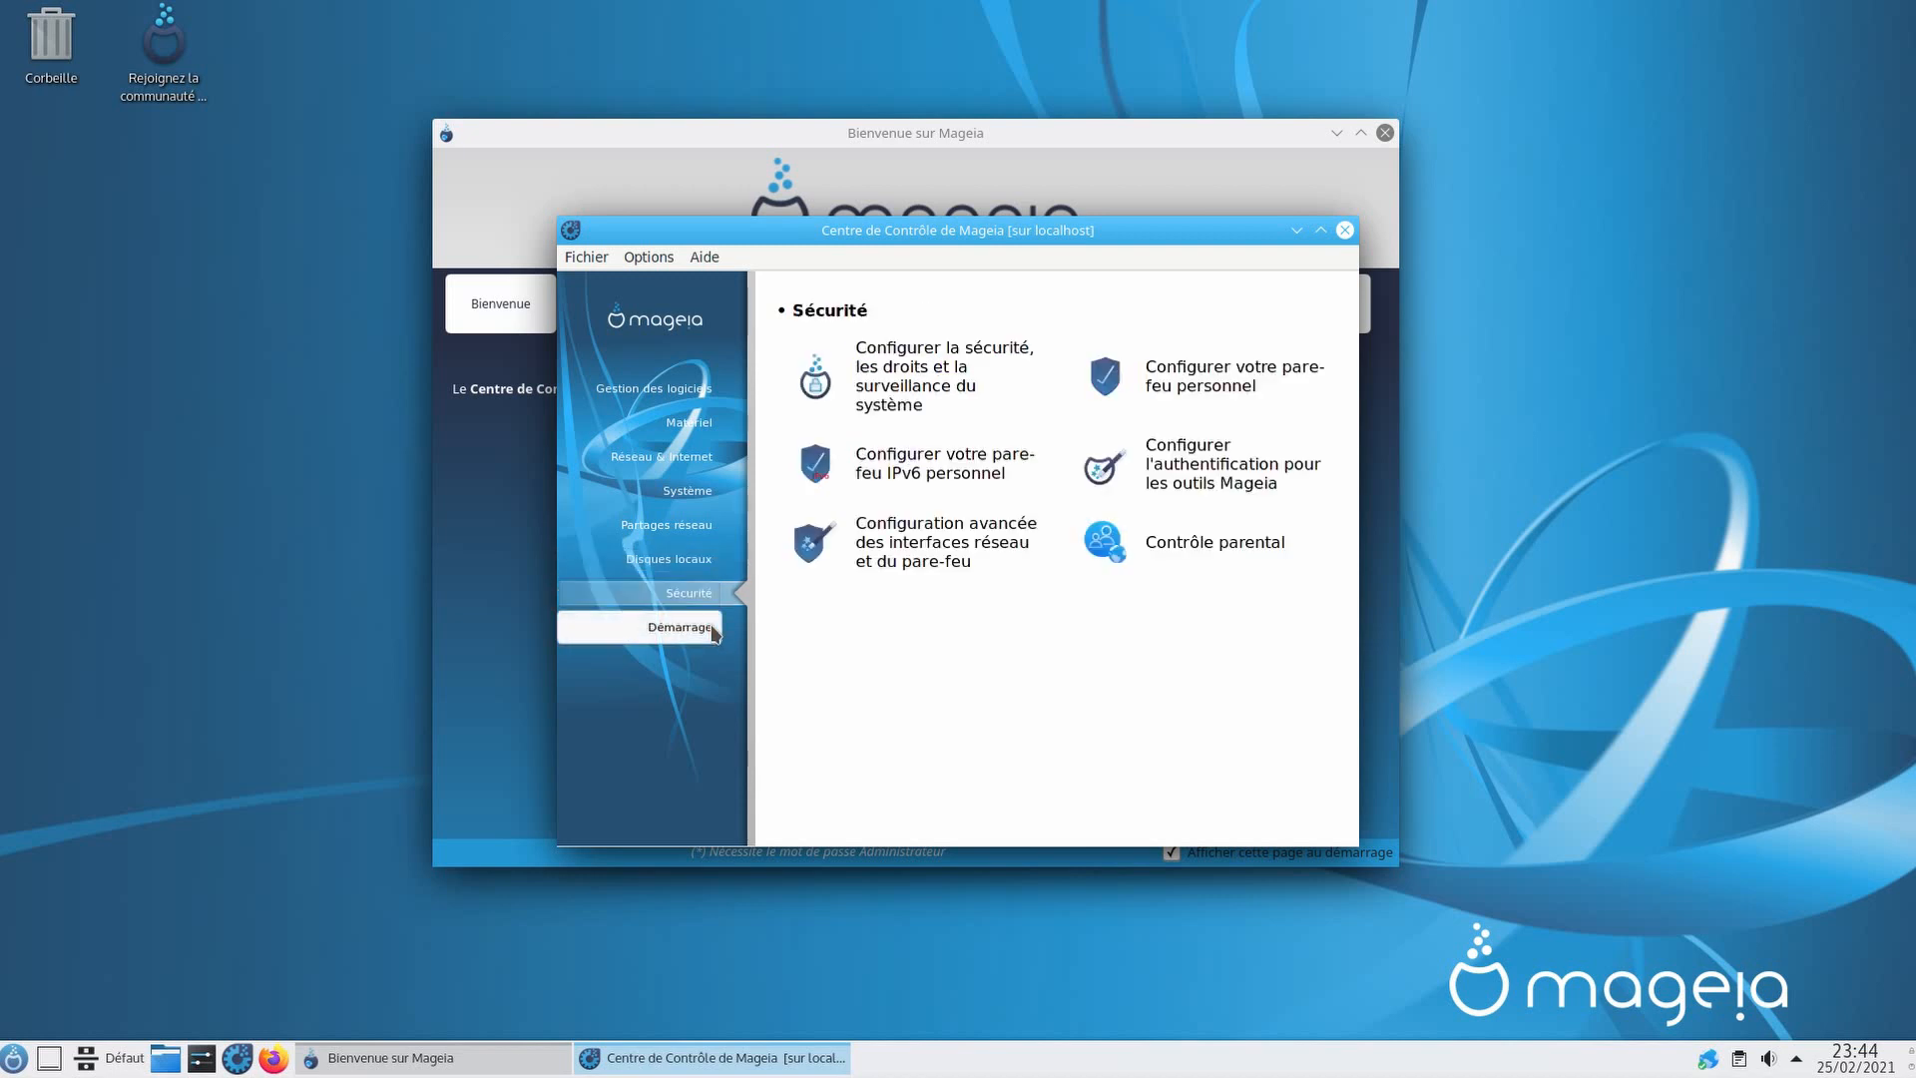
{"action": "left_click", "coordinate": [714, 633]}
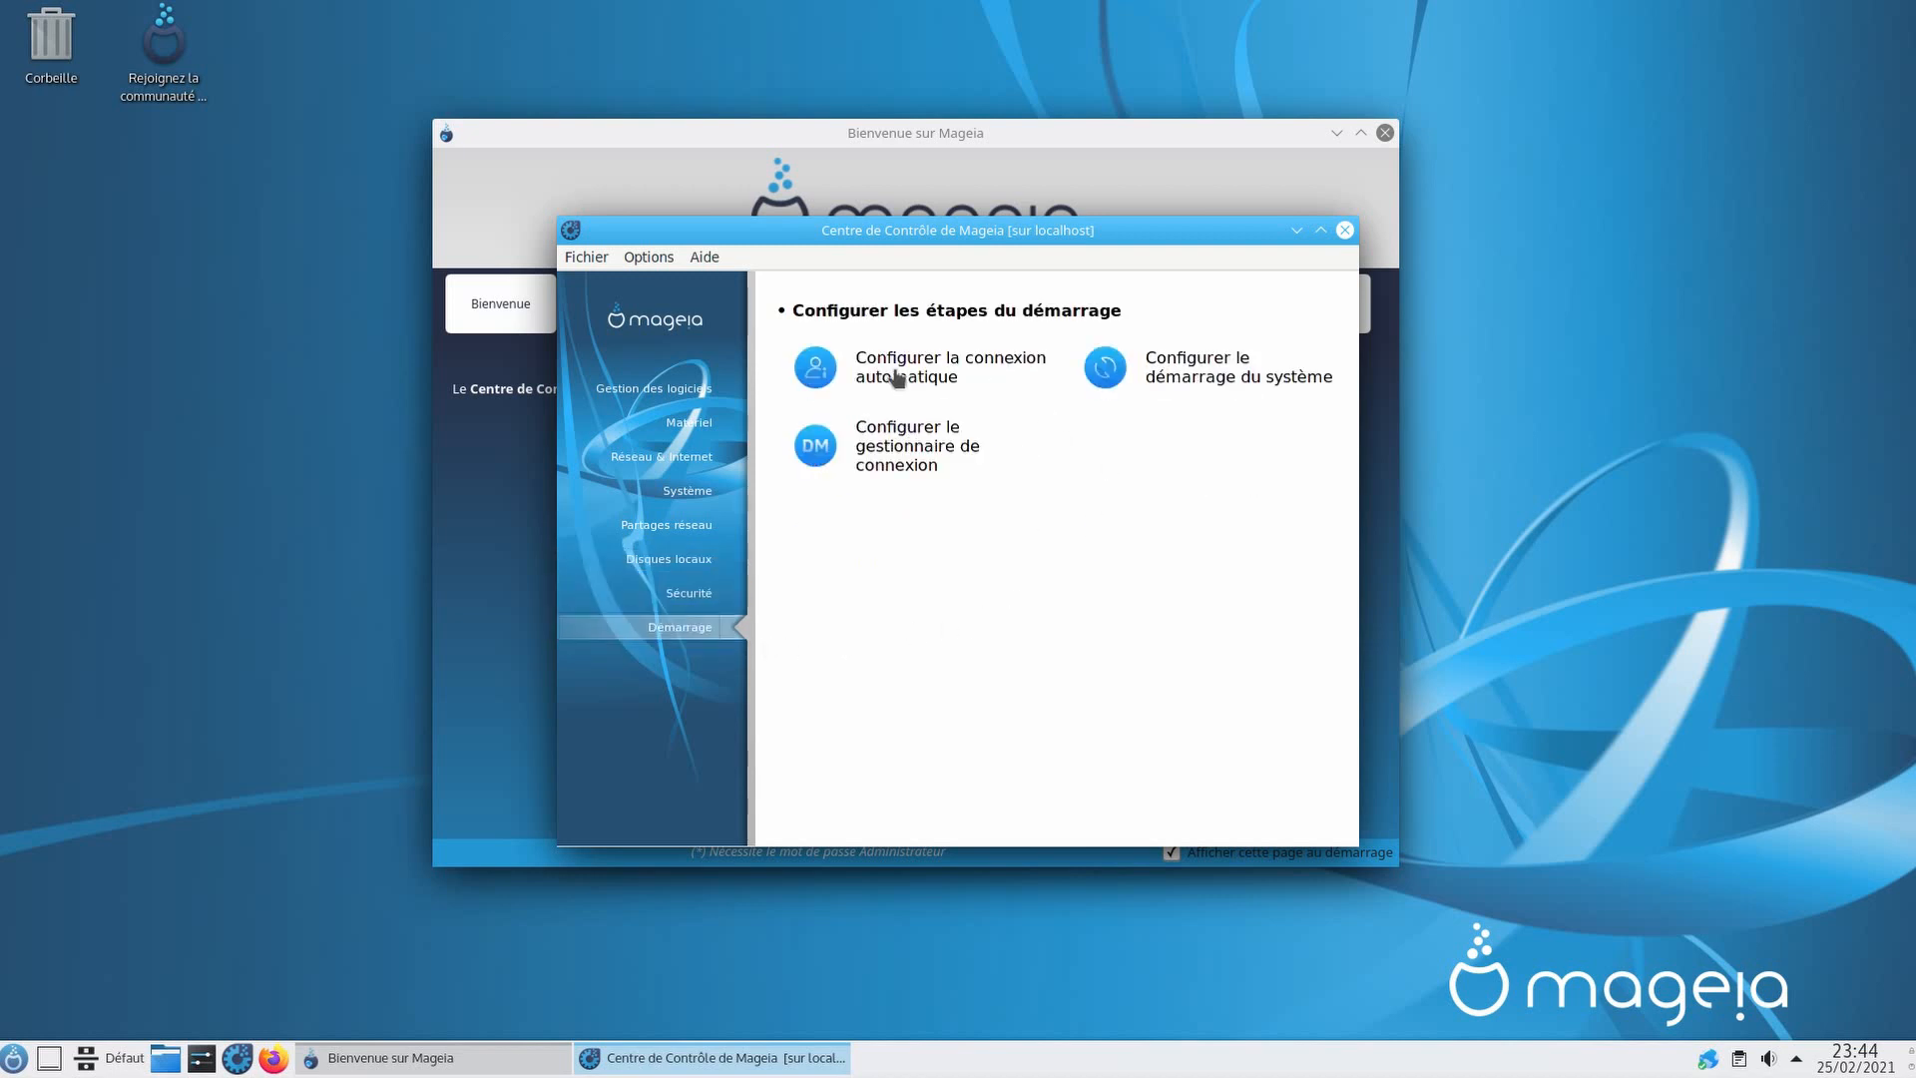
Step: Change the boot loader's default-choice delay from 10 to 1, save it, and close the Control Center
{"action": "left_click", "coordinate": [1198, 388]}
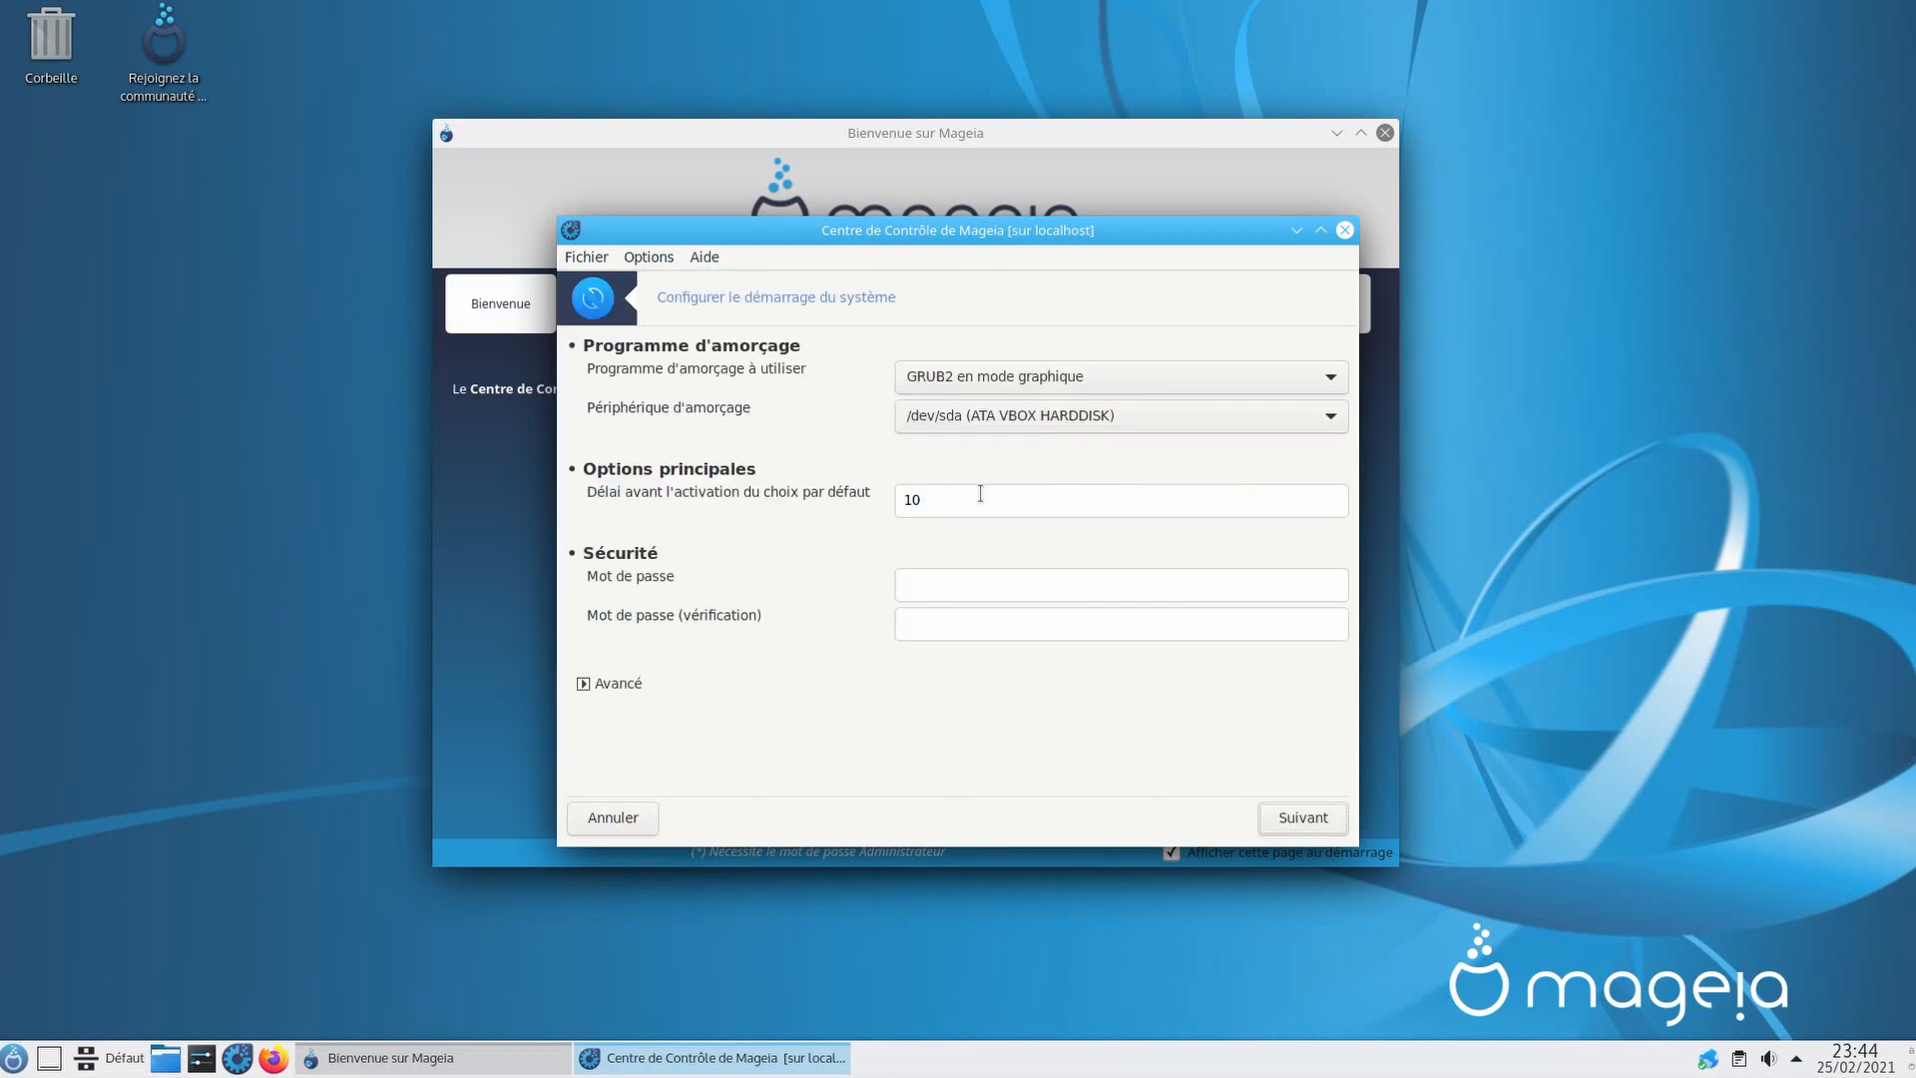
{"action": "left_click", "coordinate": [980, 494]}
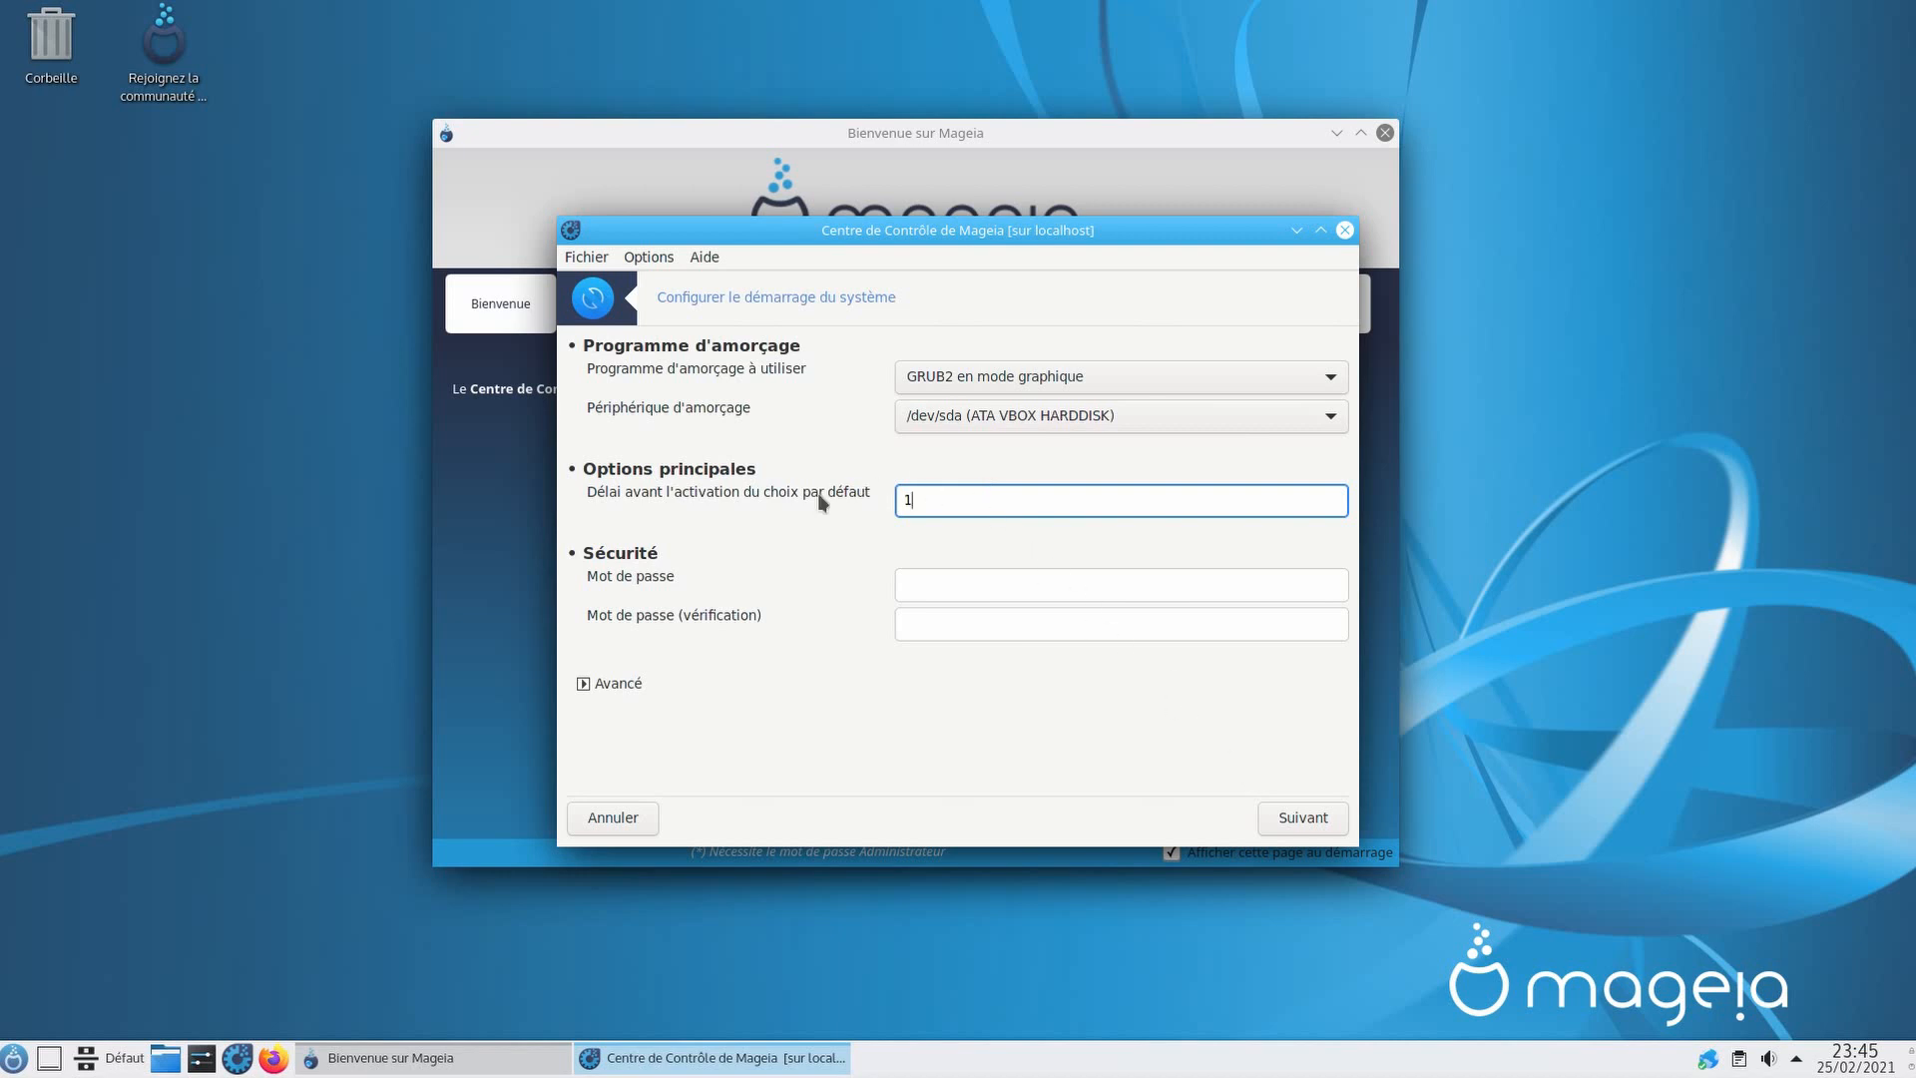
{"action": "left_click", "coordinate": [1311, 820]}
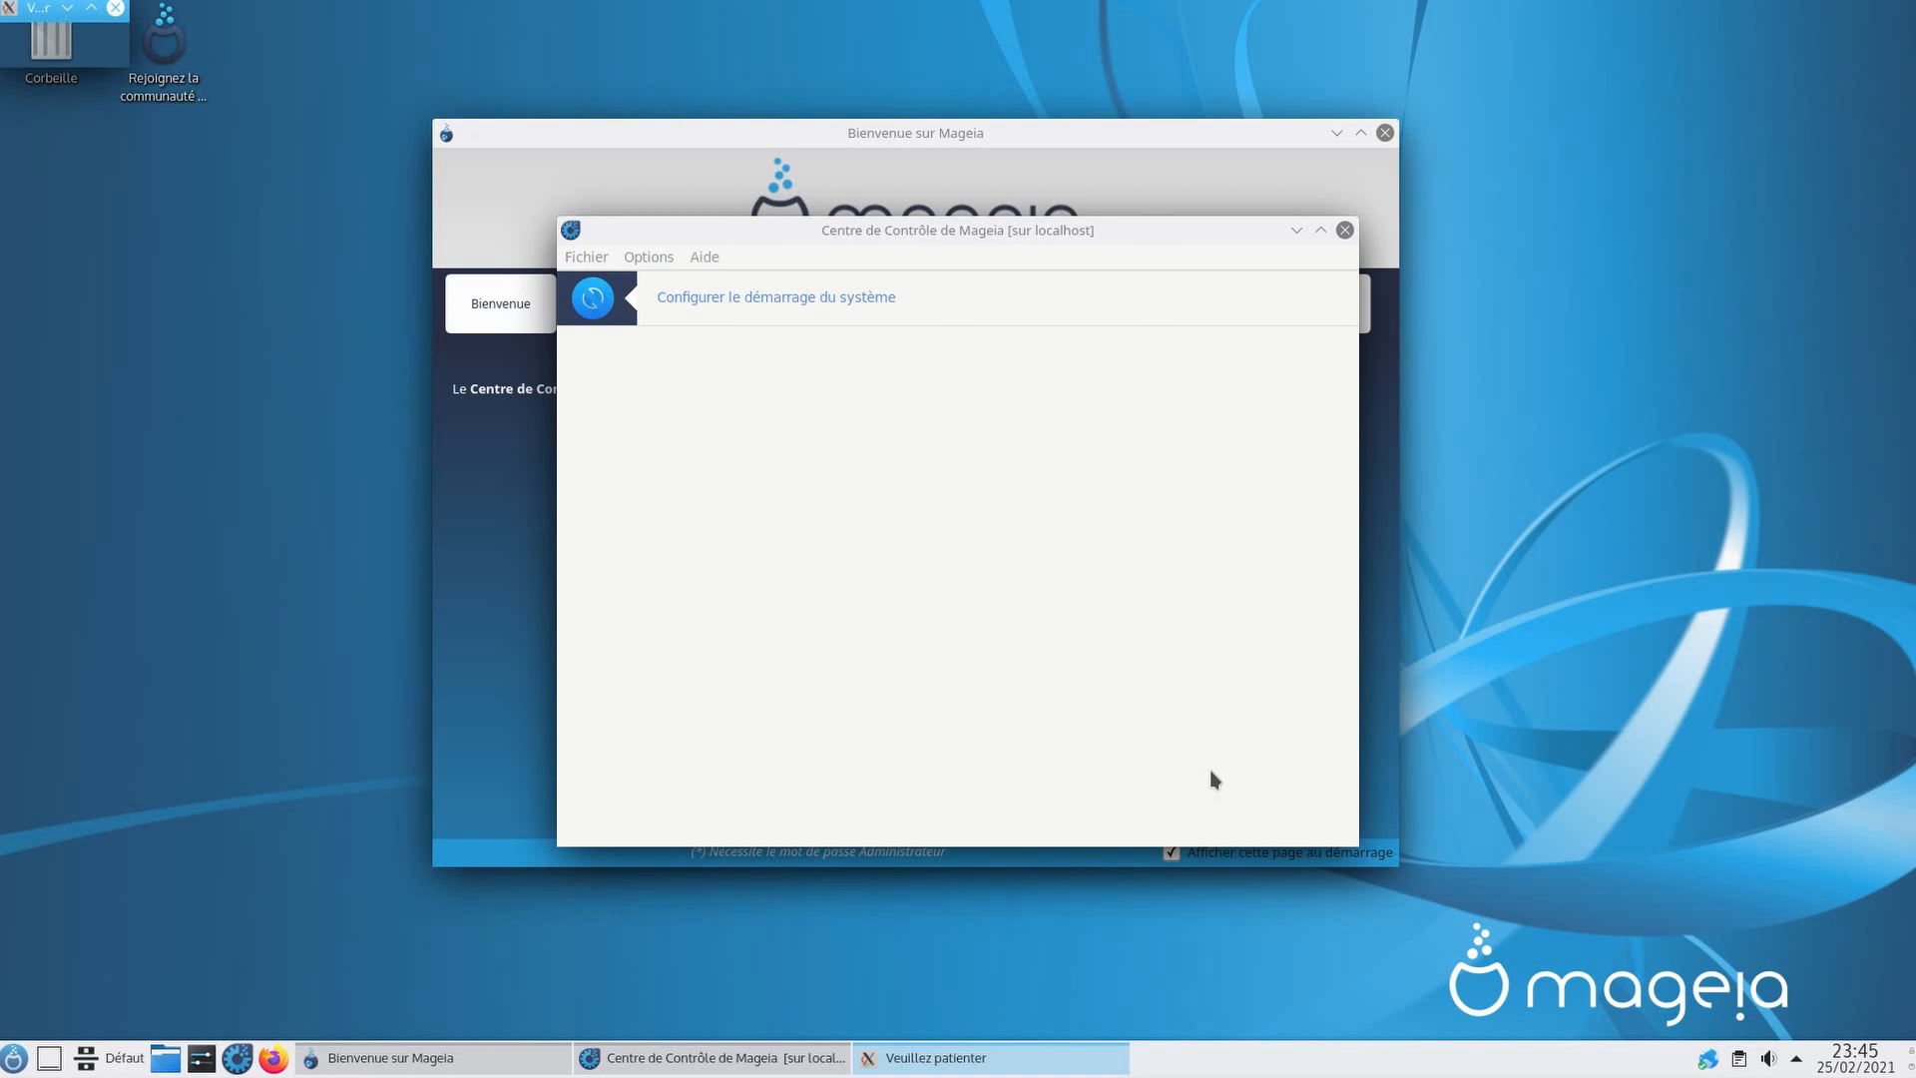
{"action": "left_click", "coordinate": [1321, 809]}
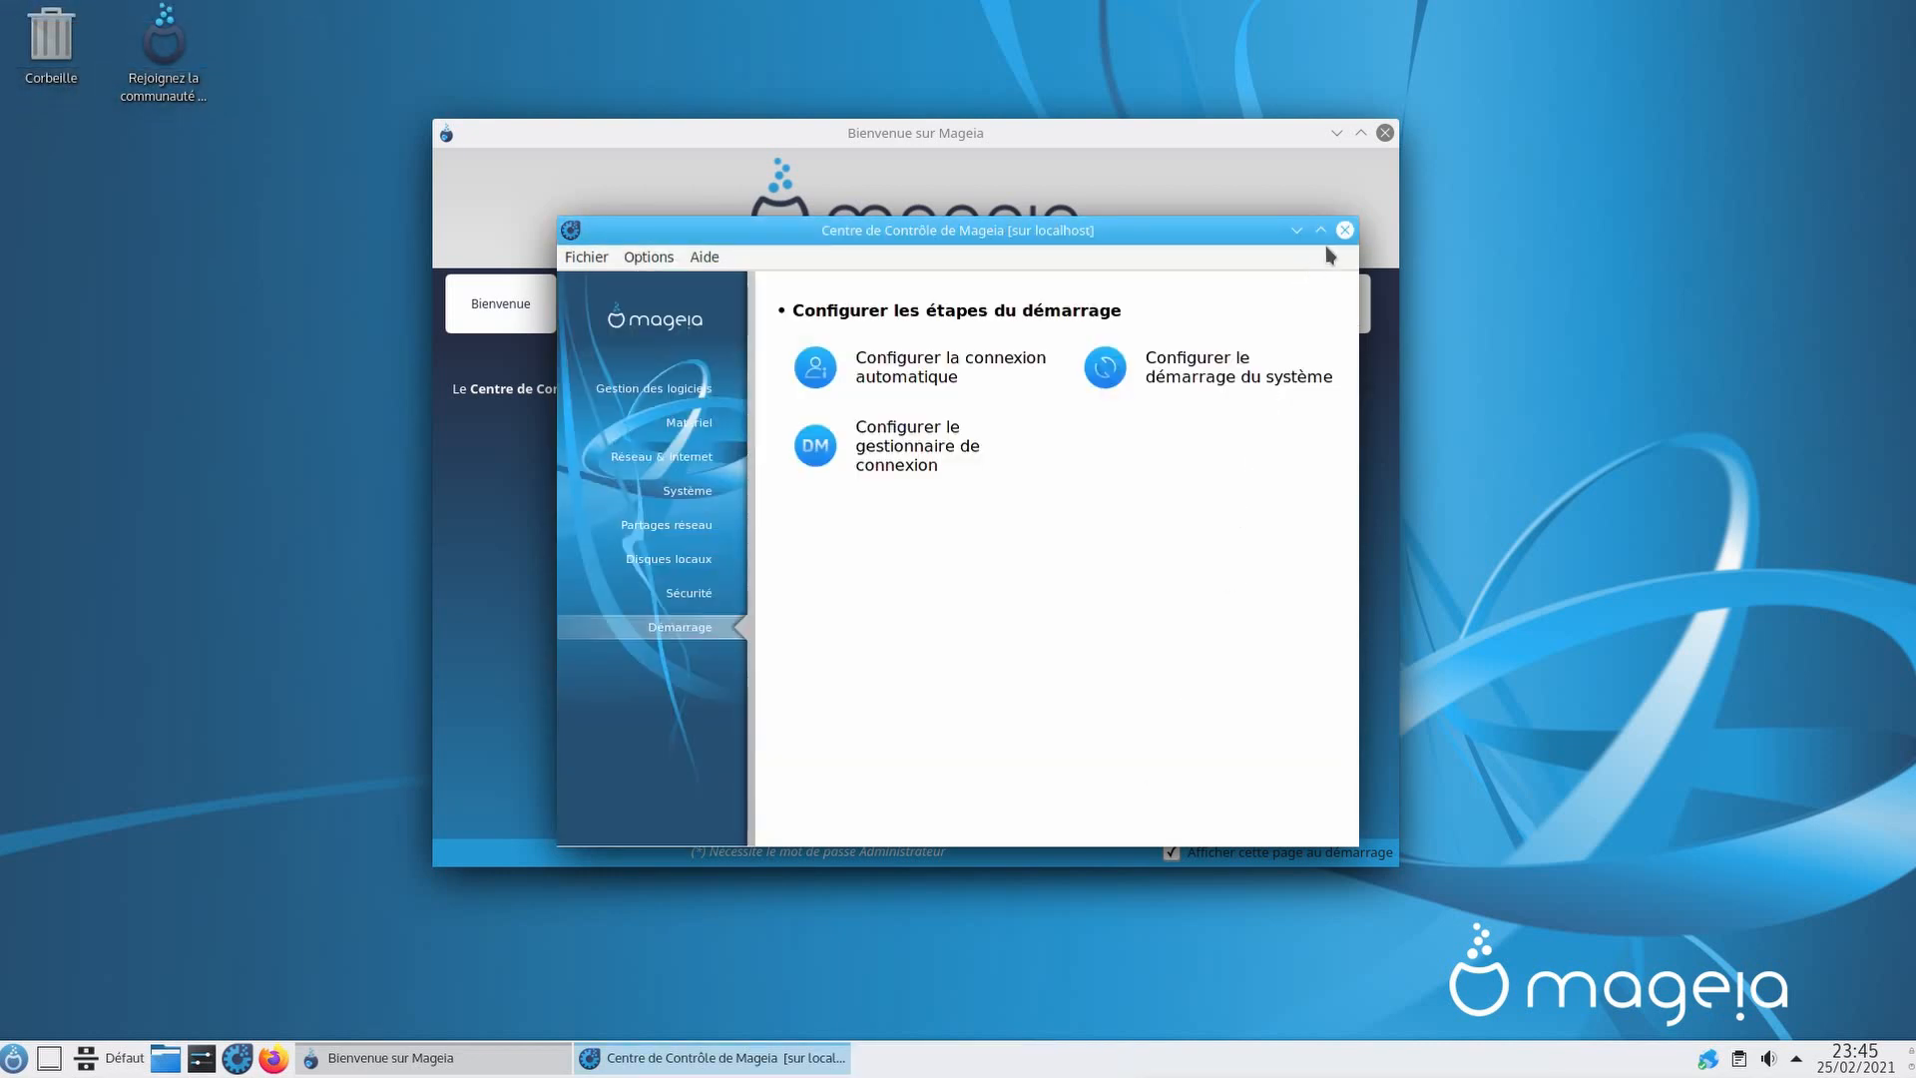
{"action": "left_click", "coordinate": [1346, 230]}
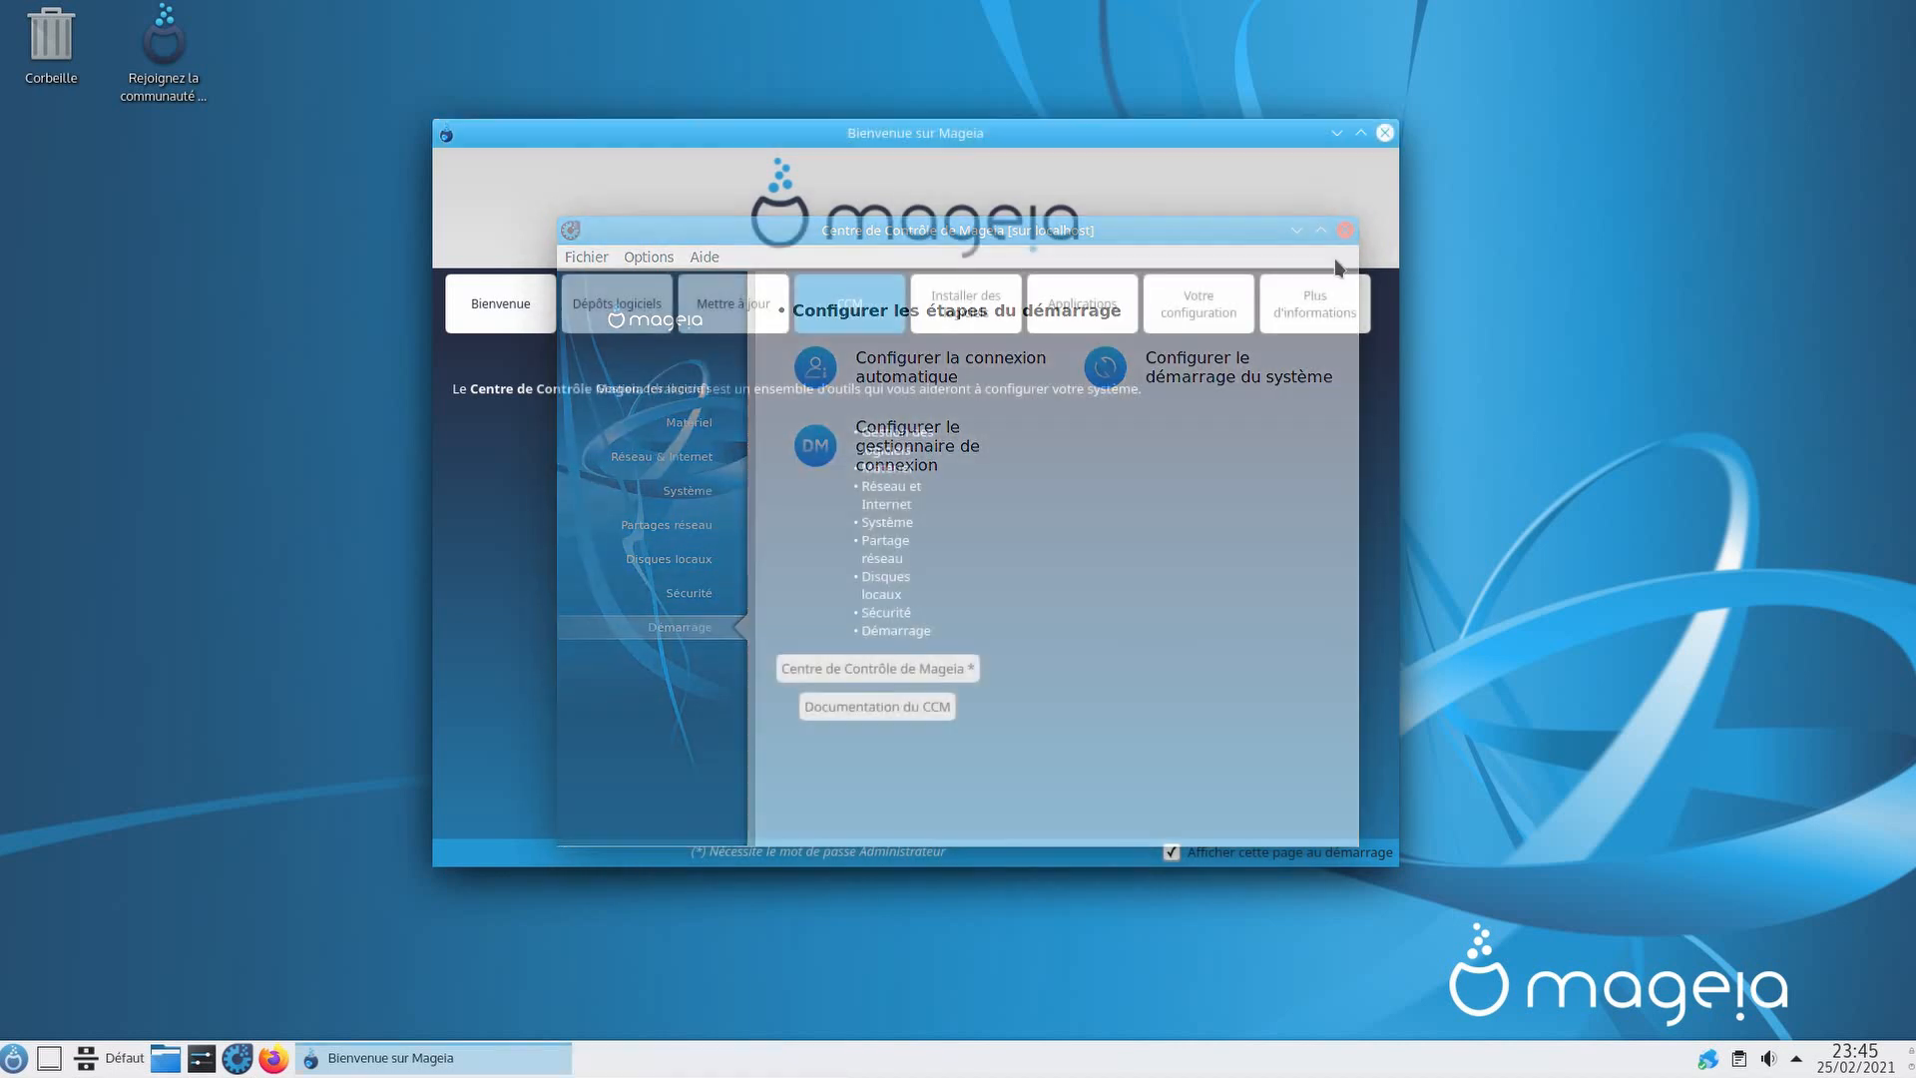
Step: Launch RPMdrake from the Installer des logiciels page, authenticating with the root password
{"action": "left_click", "coordinate": [983, 319]}
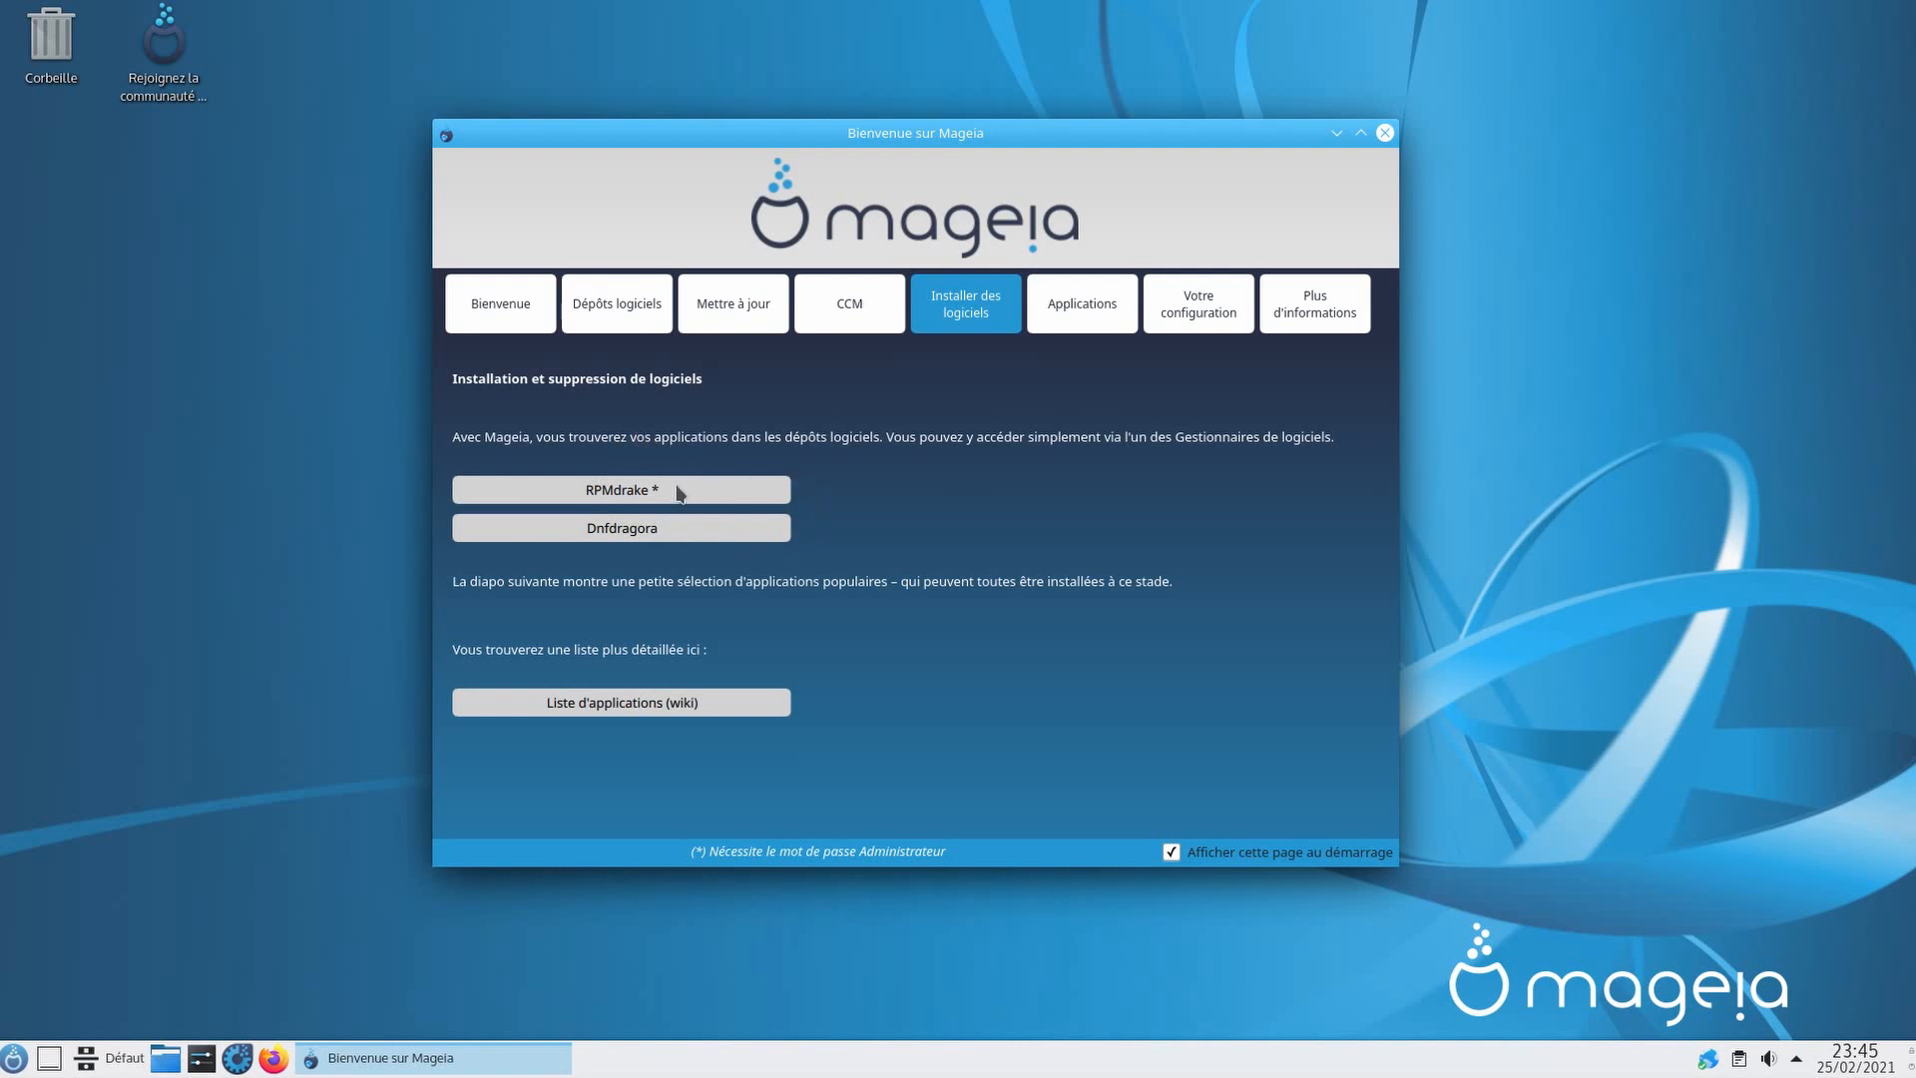
{"action": "left_click", "coordinate": [679, 491]}
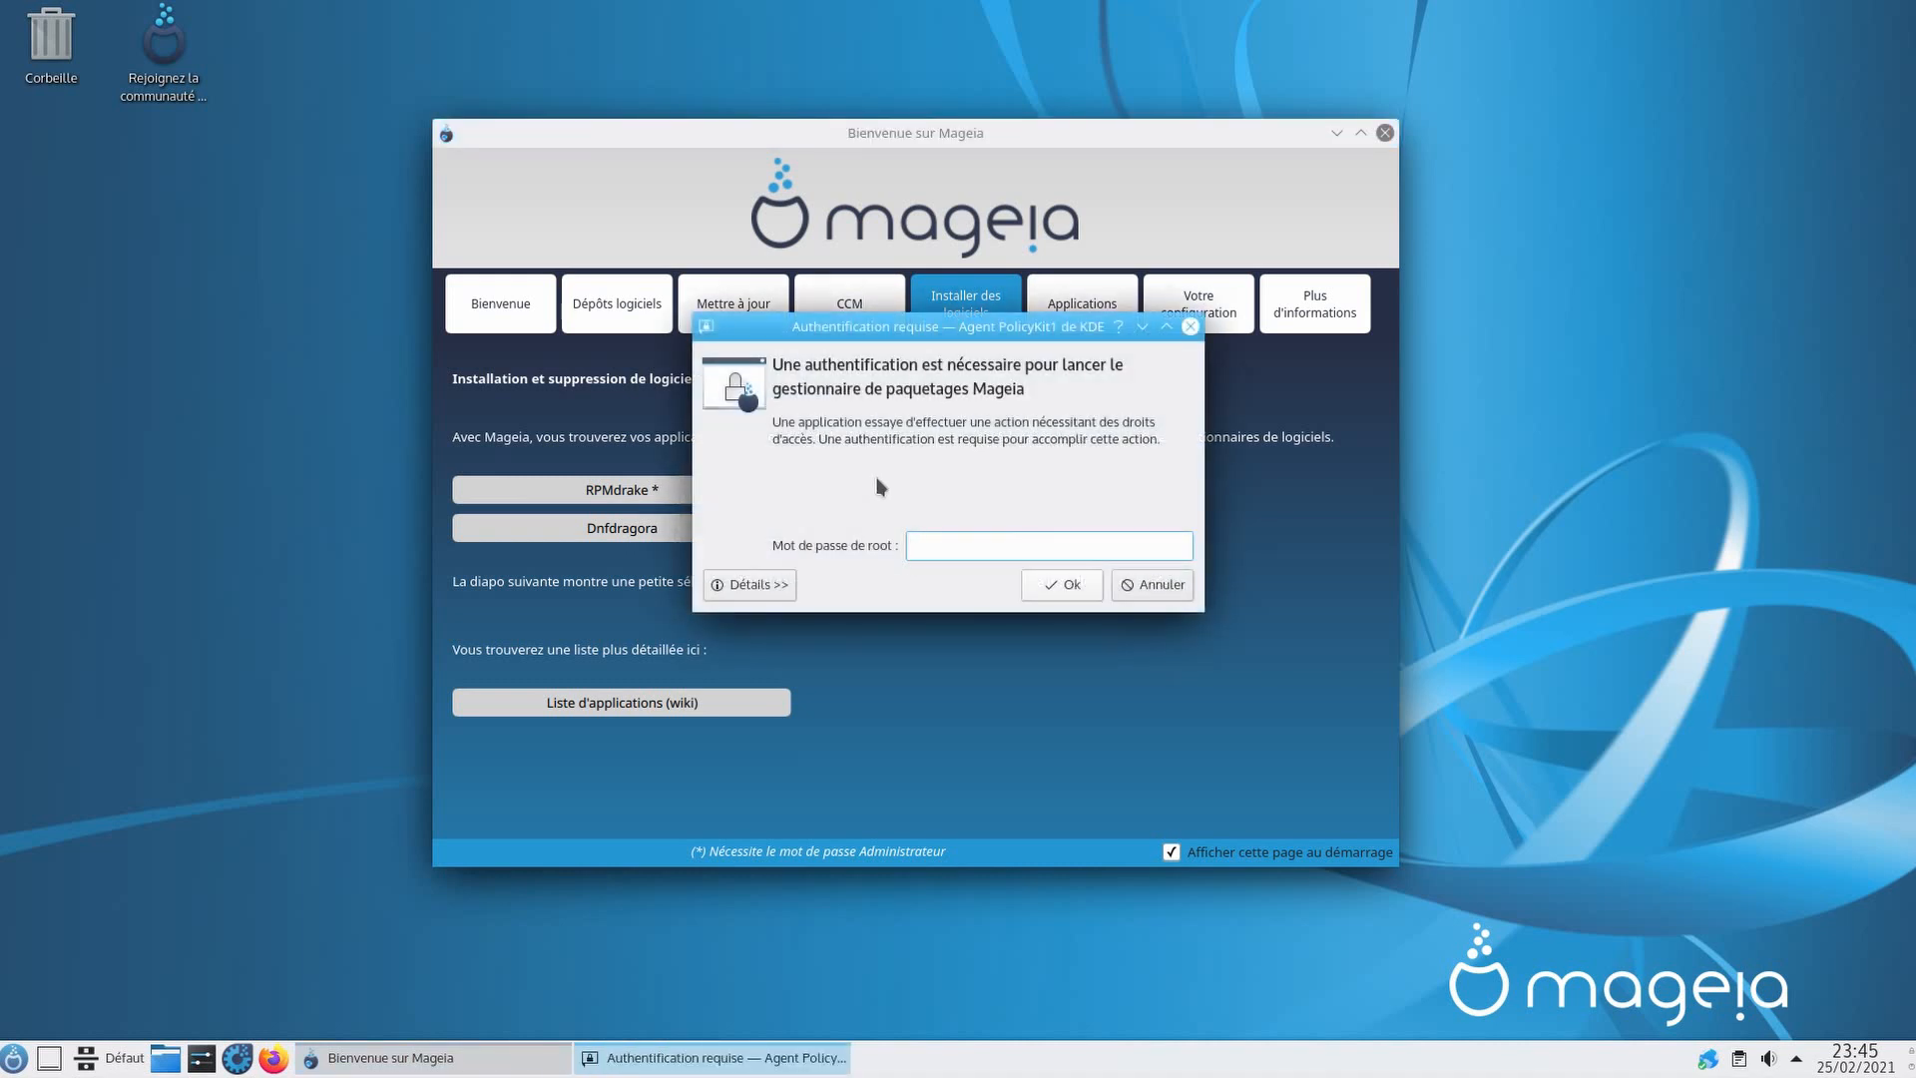
{"action": "type", "text": "********"}
{"action": "key", "text": "Return"}
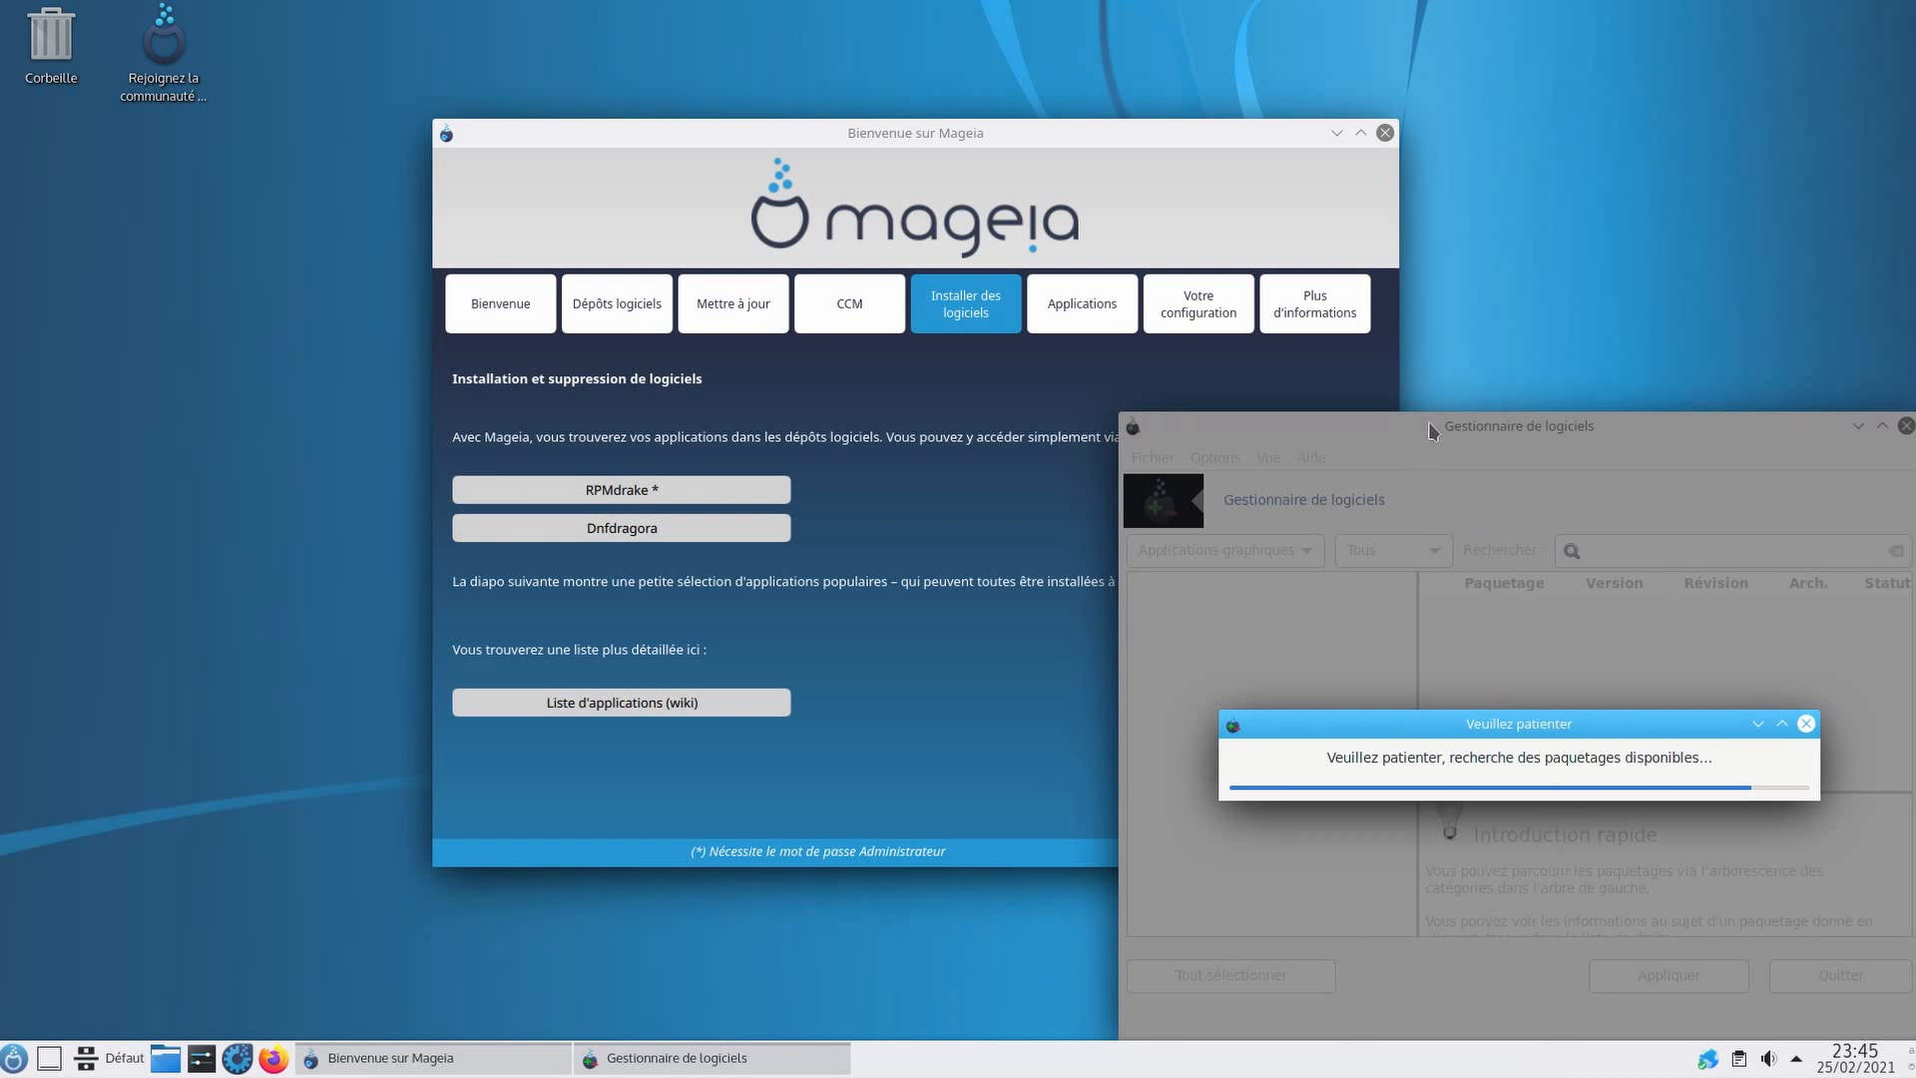
{"action": "left_click_drag", "start_coordinate": [1567, 426], "coordinate": [1058, 372]}
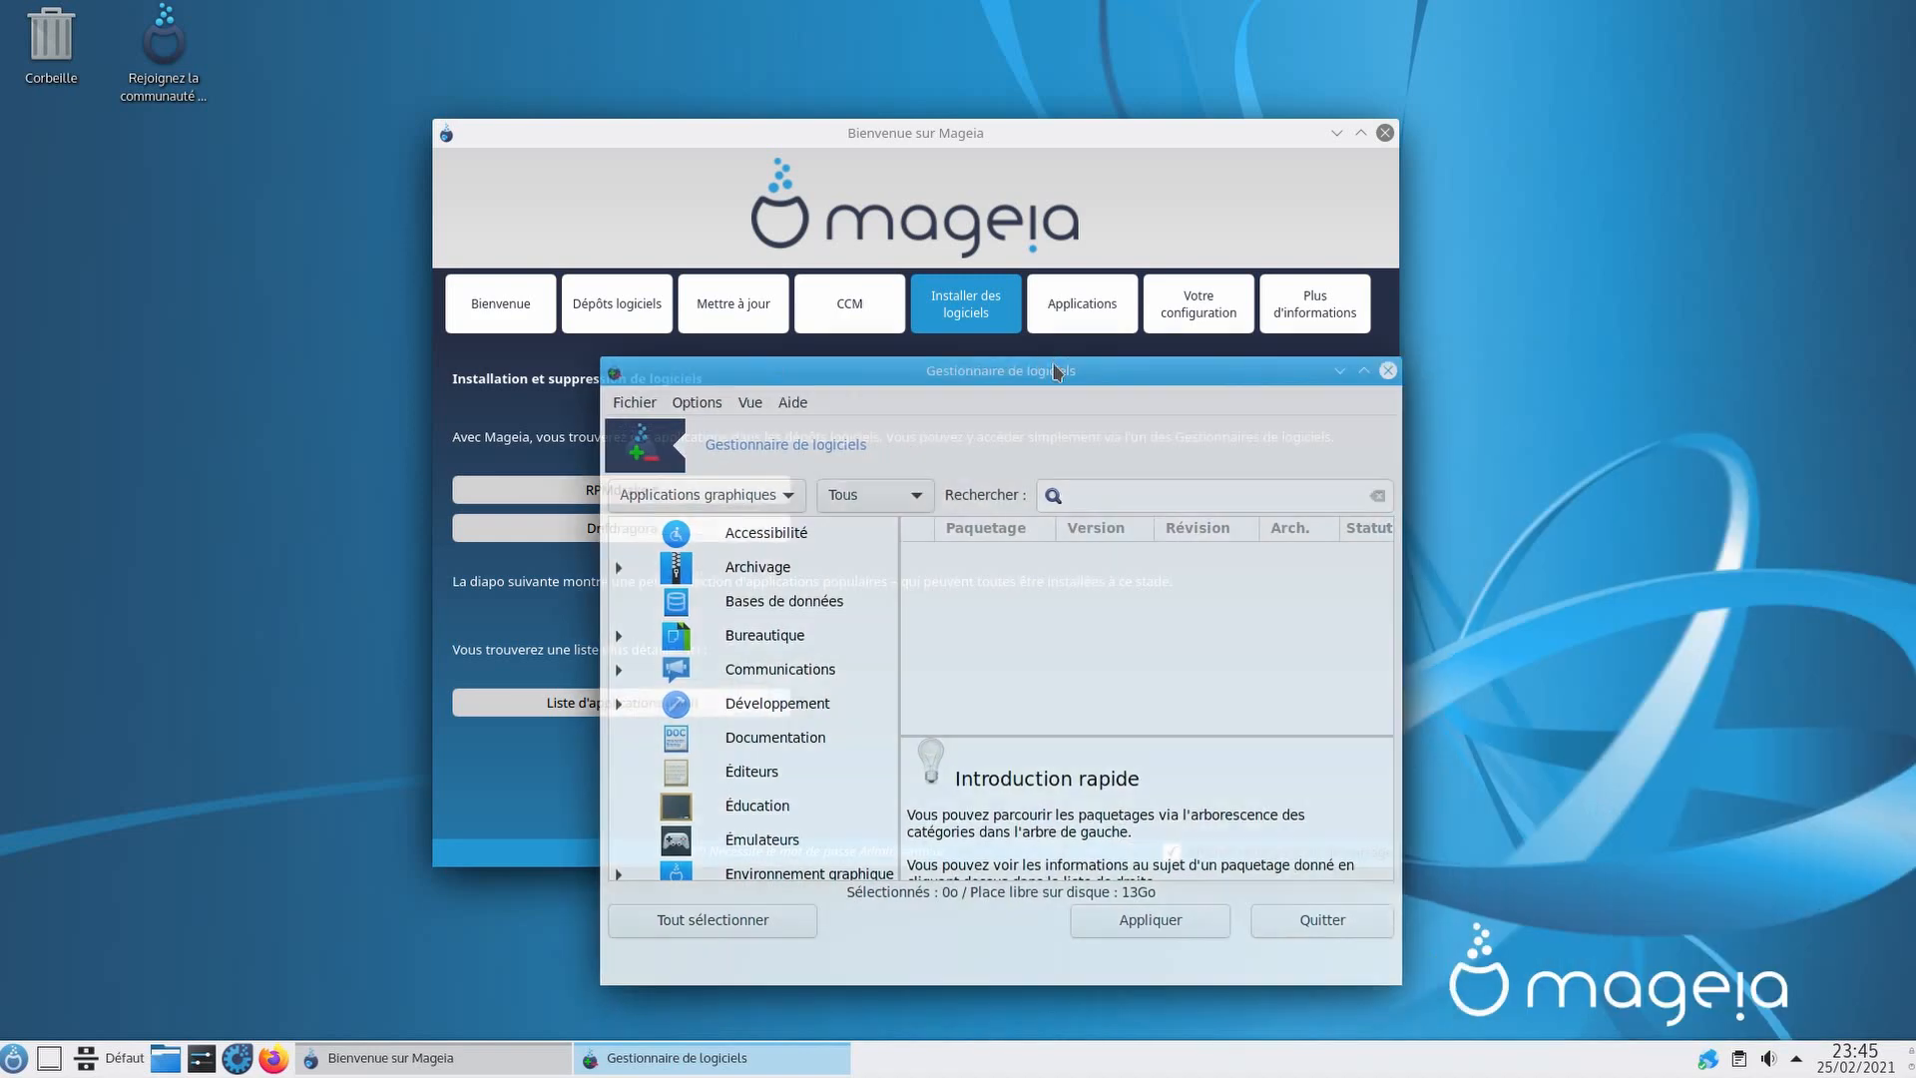
Step: Close the Software Manager and install the tainted Audio Codecs from Applications, entering the root password
{"action": "left_click", "coordinate": [1388, 370]}
{"action": "left_click", "coordinate": [1075, 315]}
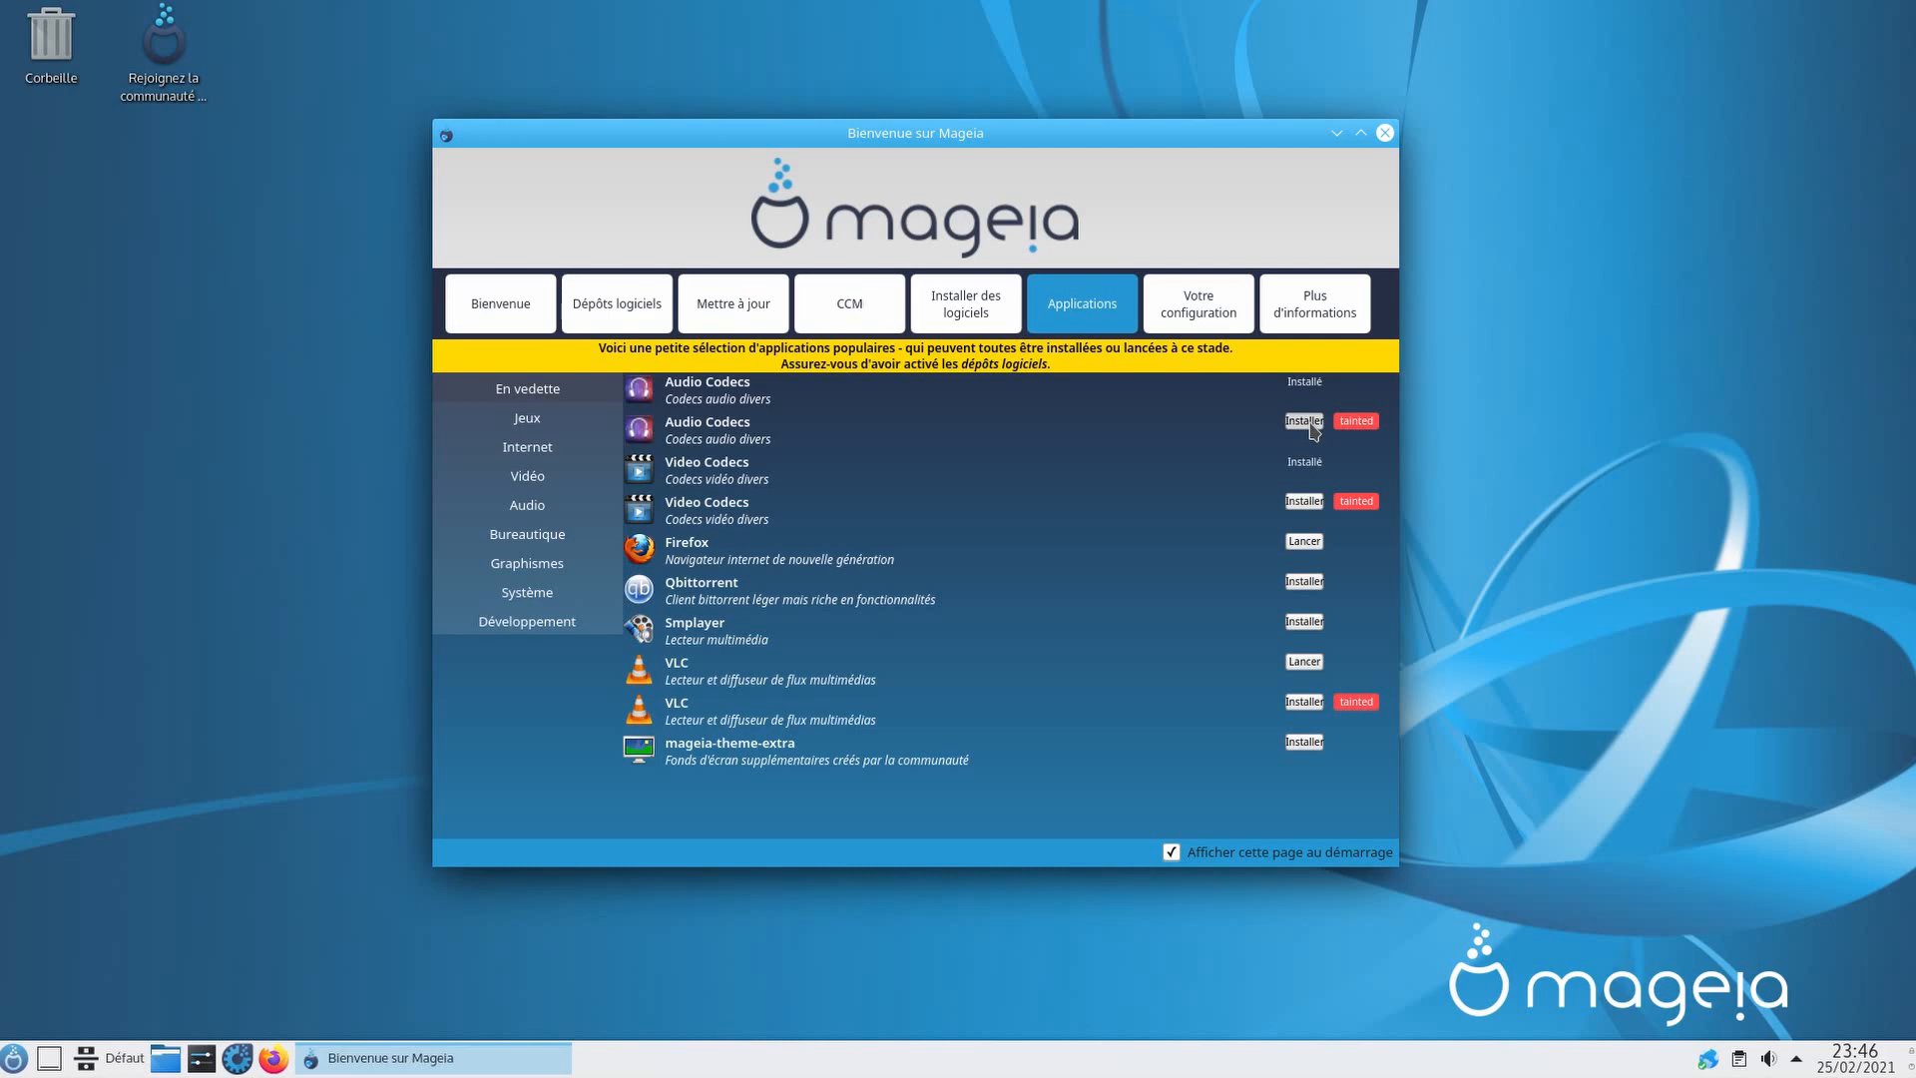
{"action": "left_click", "coordinate": [1305, 421]}
{"action": "left_click", "coordinate": [819, 635]}
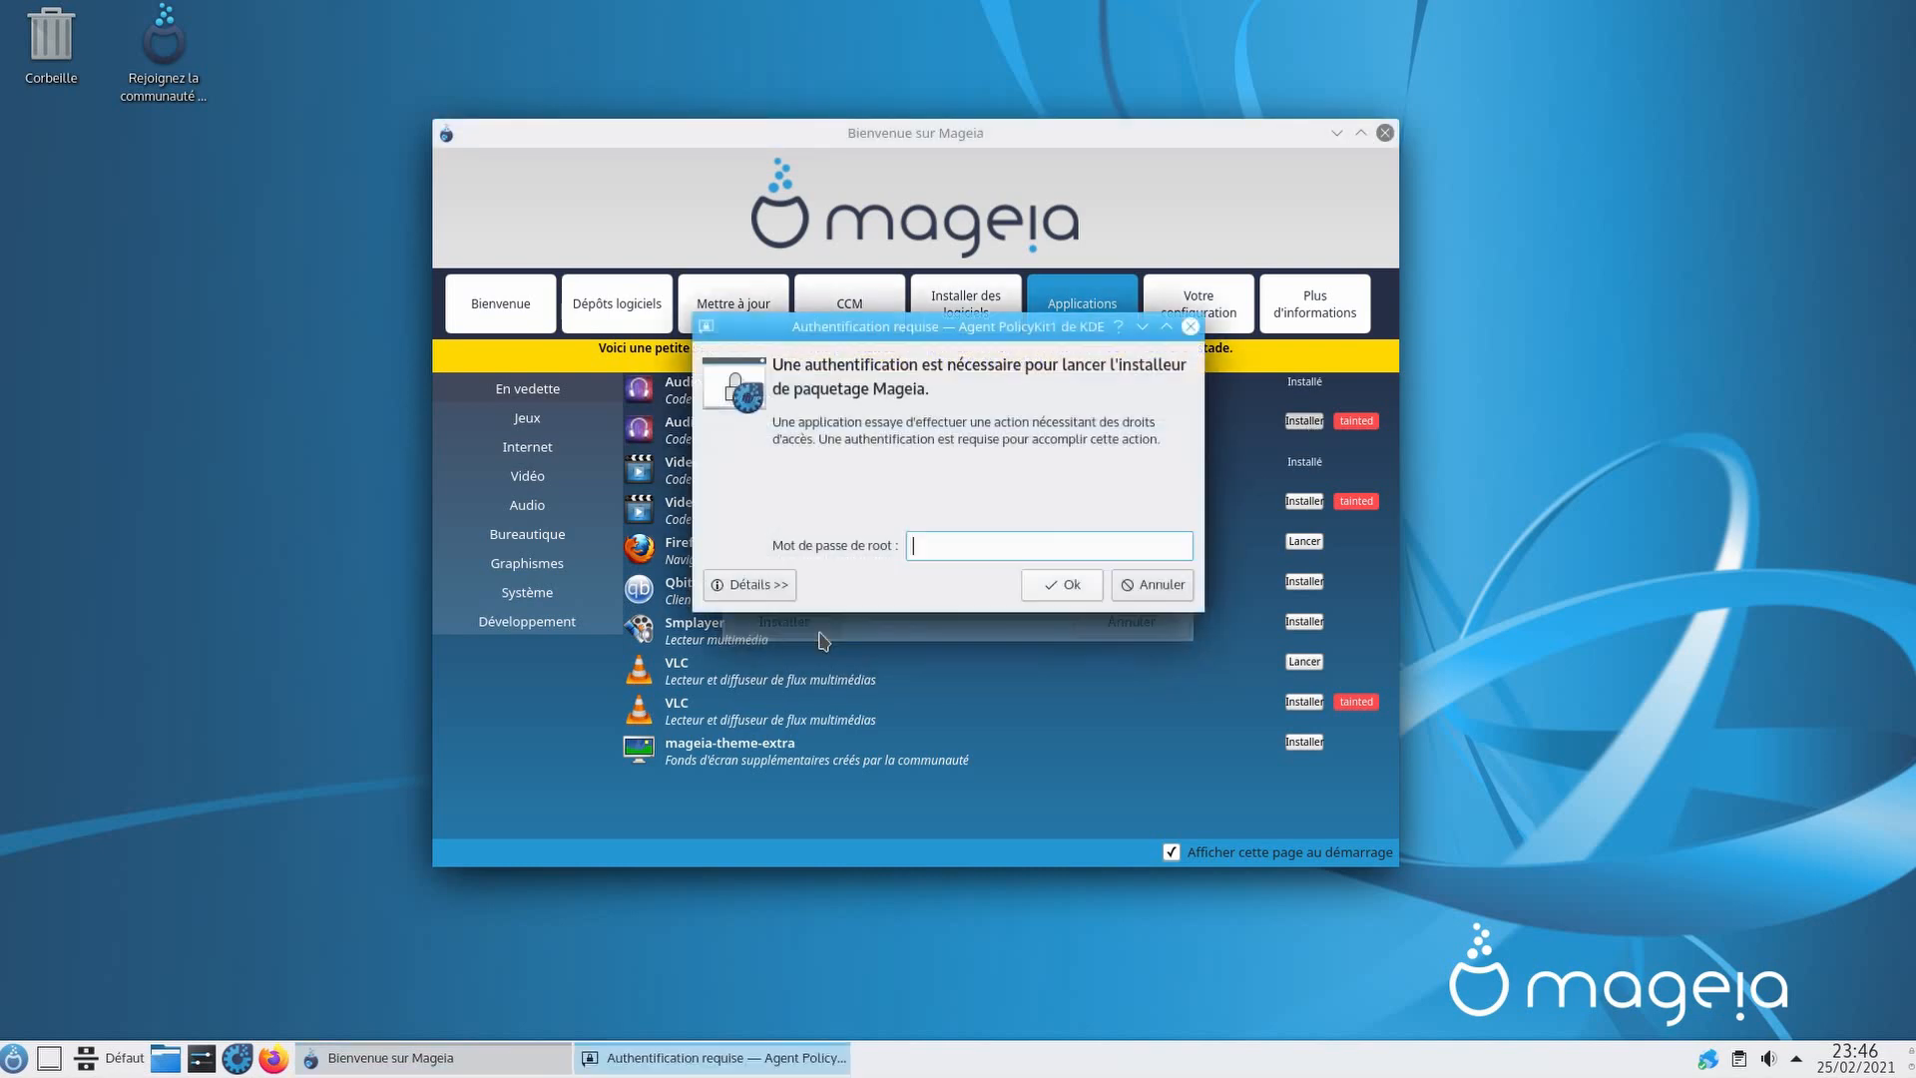
{"action": "type", "text": "••"}
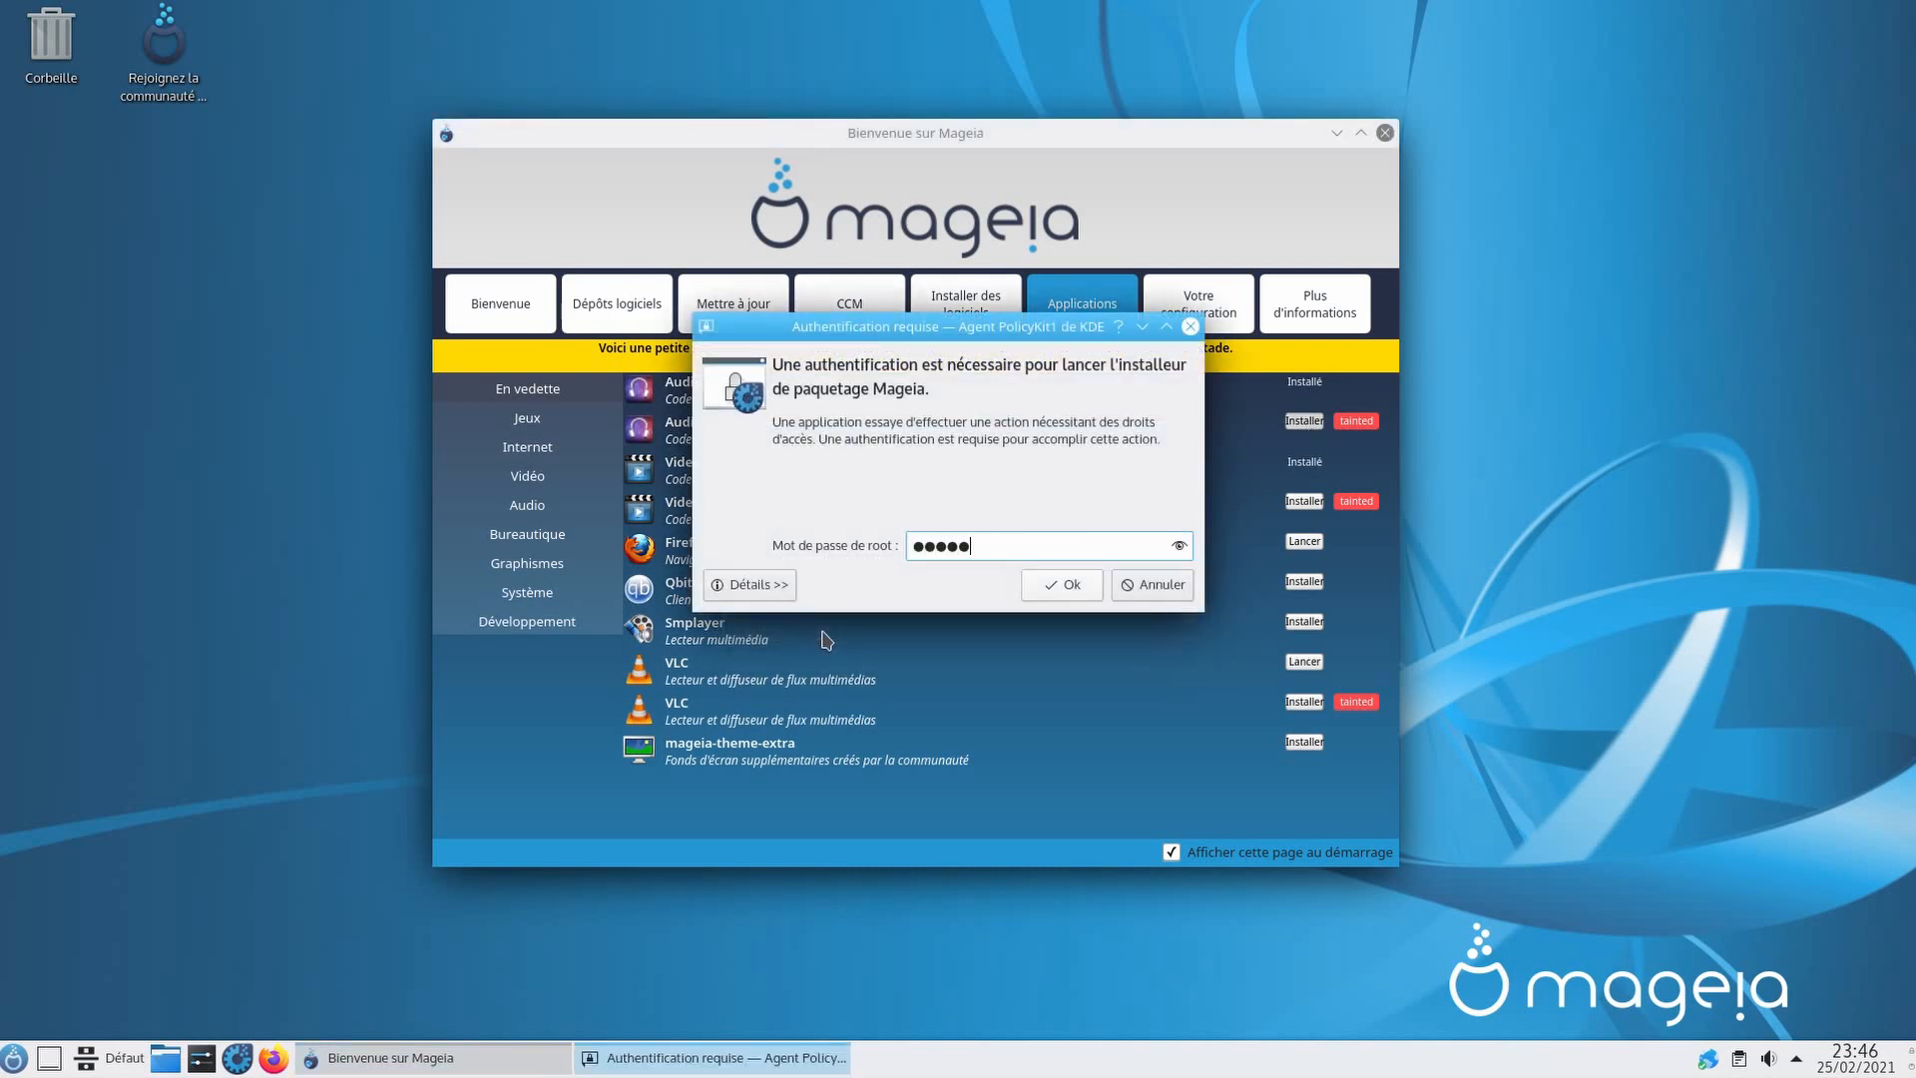
{"action": "type", "text": "•••"}
{"action": "key", "text": "Return"}
{"action": "left_click", "coordinate": [1074, 691]}
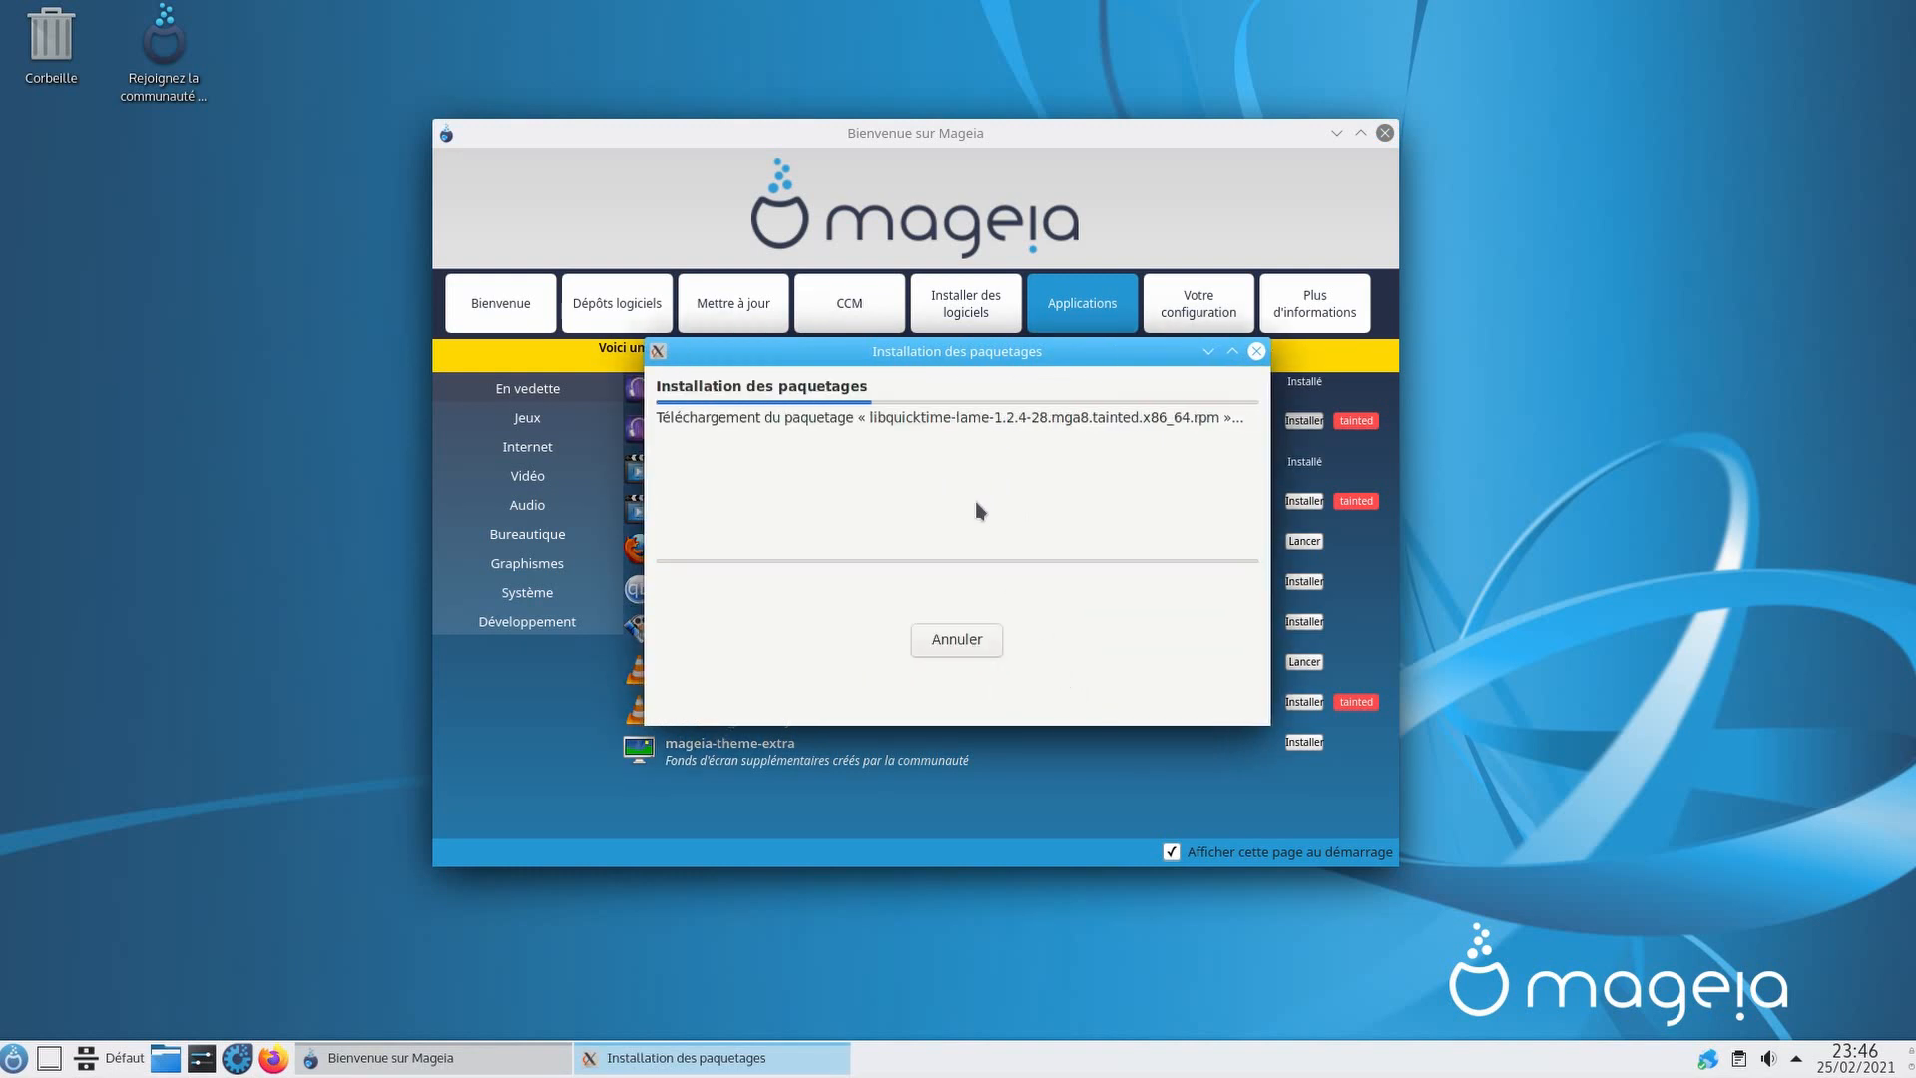
{"action": "left_click_drag", "start_coordinate": [960, 353], "coordinate": [572, 308]}
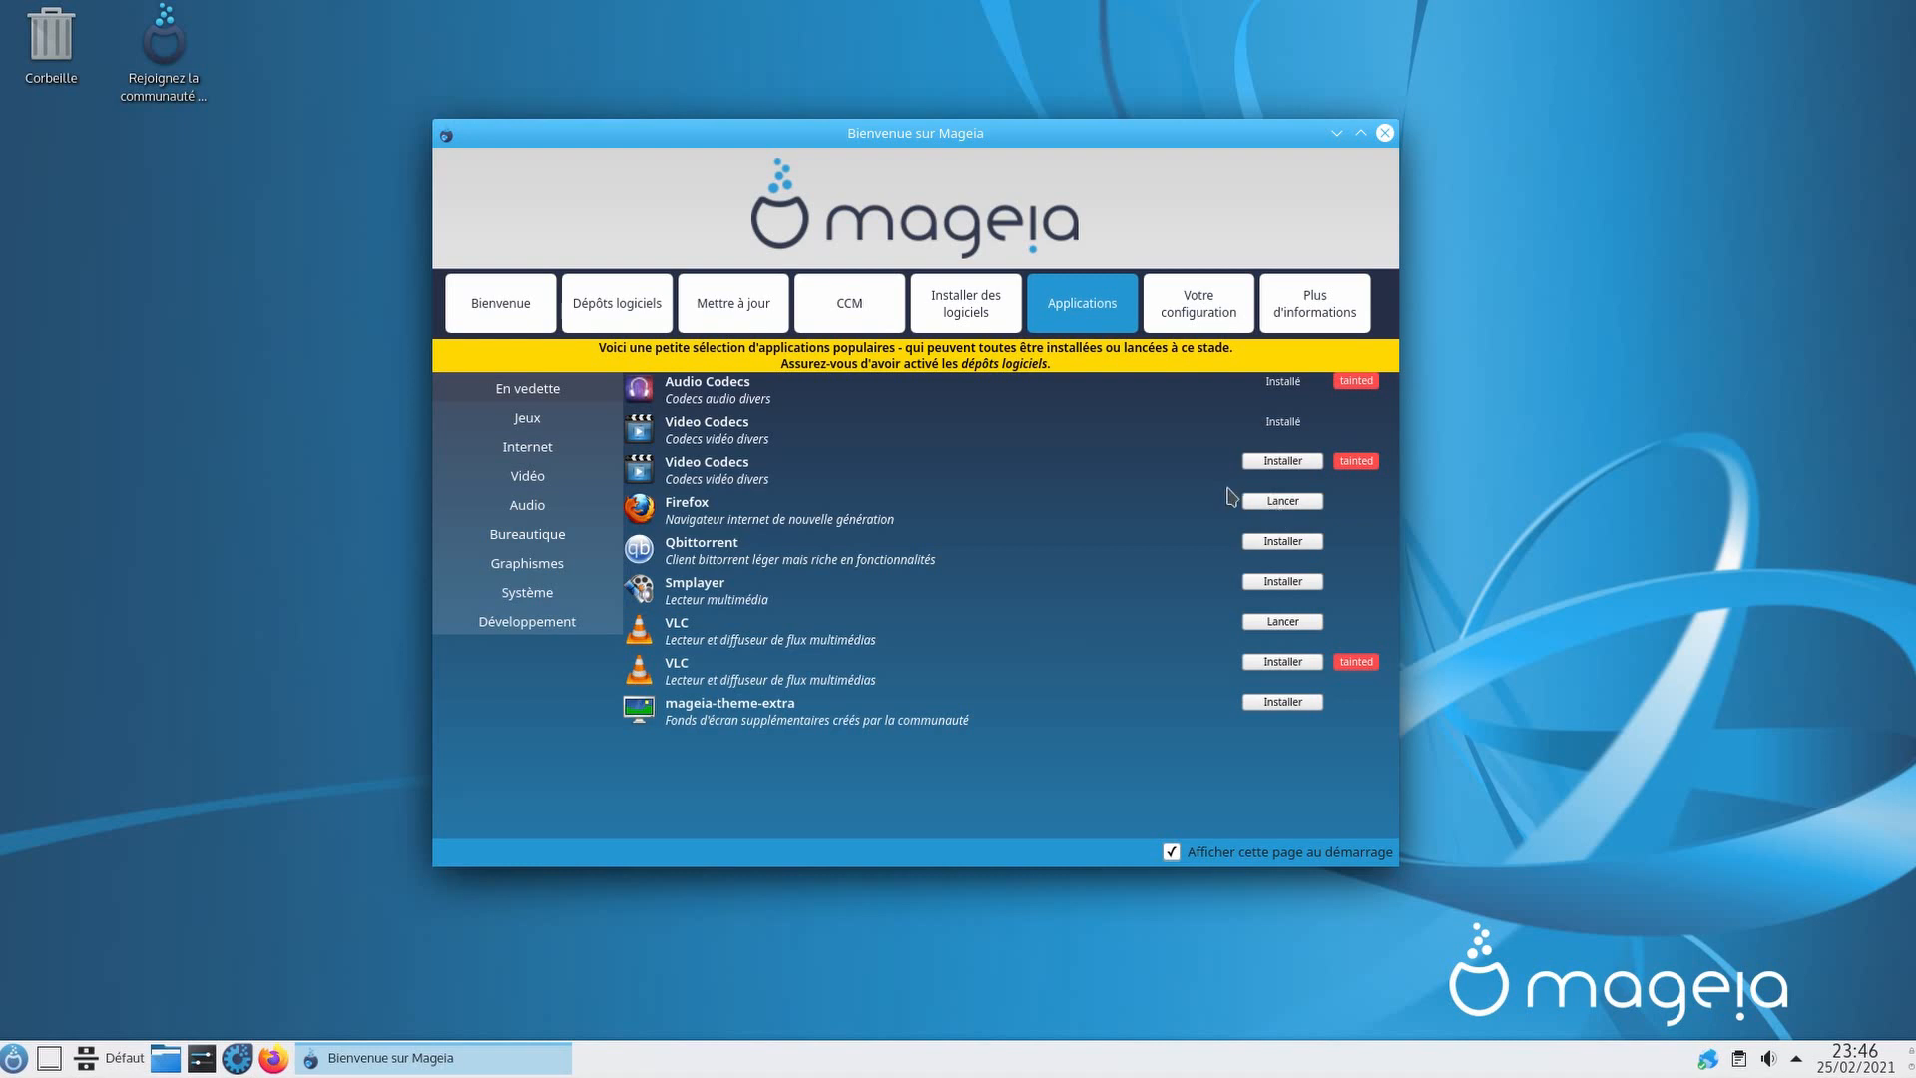
Step: Install the tainted Video Codecs, entering the root password and accepting the required dependencies
{"action": "left_click", "coordinate": [1260, 465]}
{"action": "left_click", "coordinate": [812, 630]}
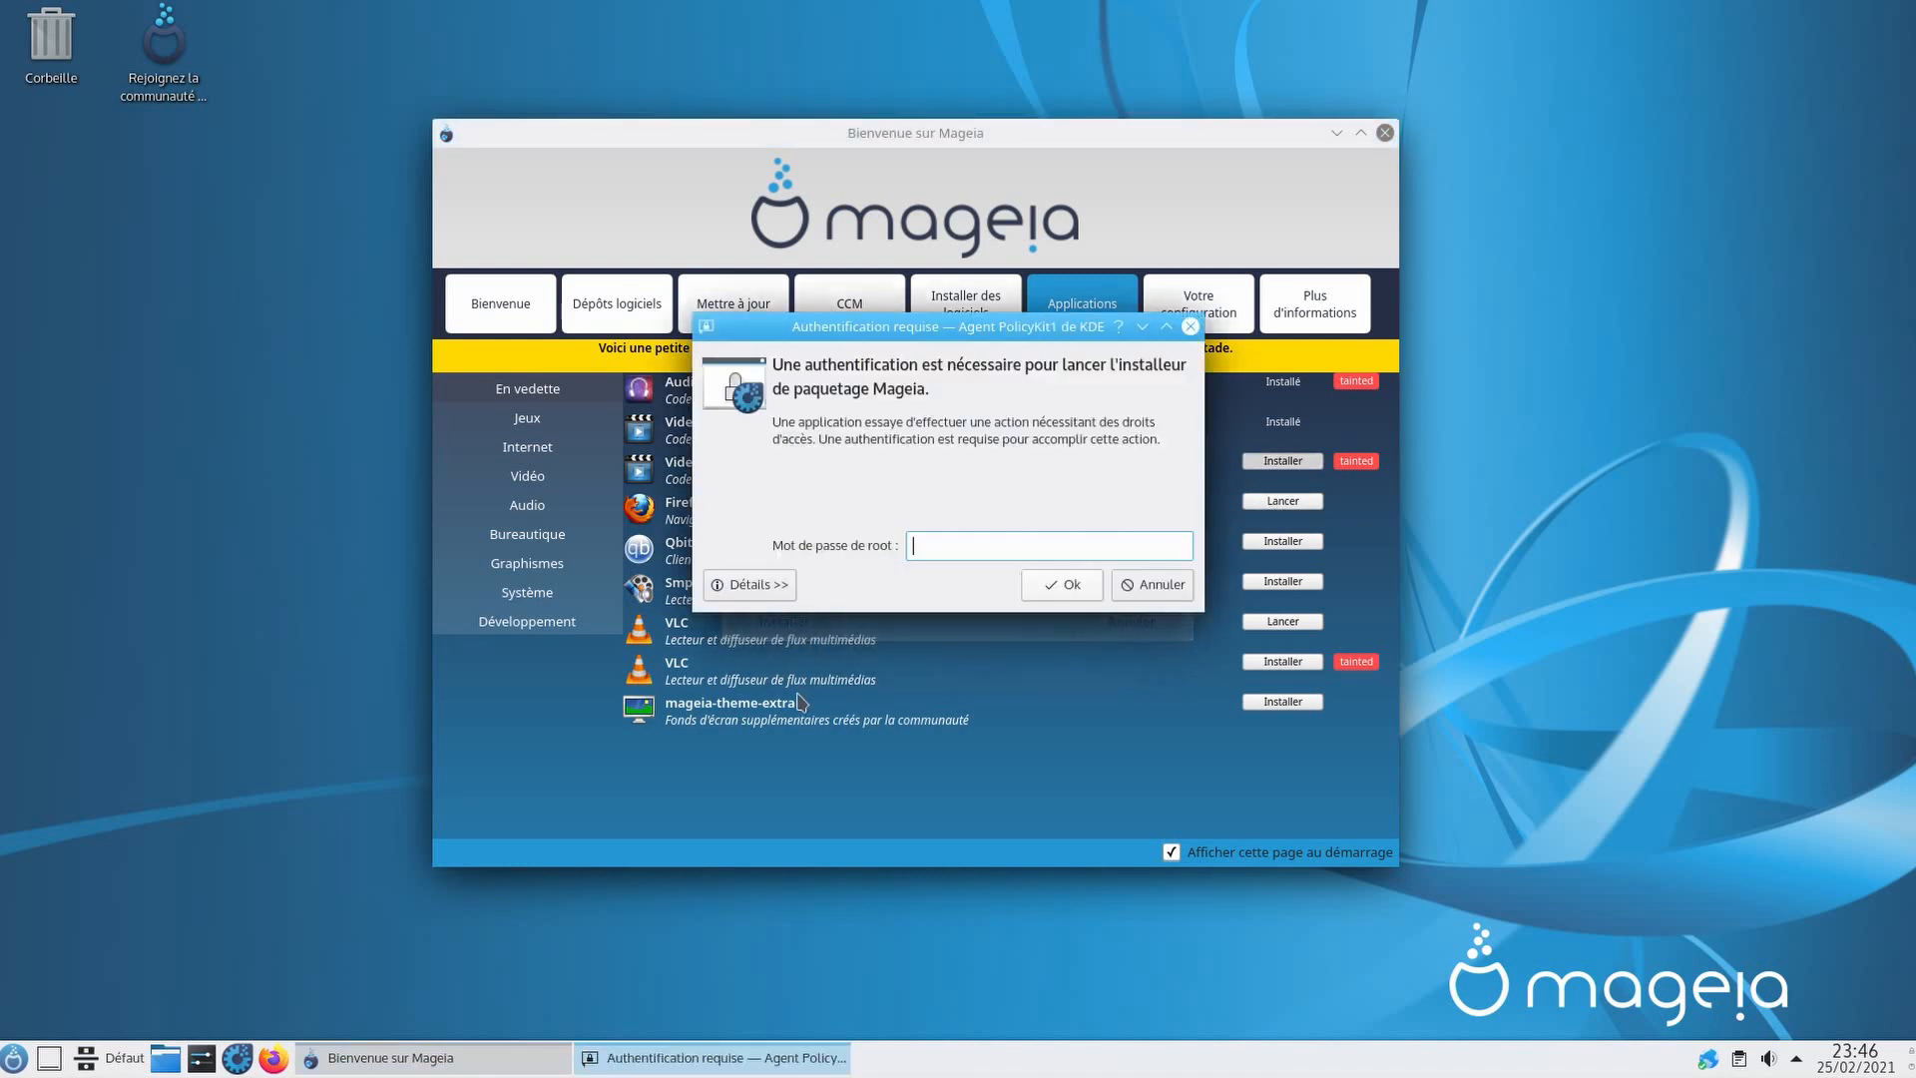
{"action": "type", "text": "•••••••••••"}
{"action": "key", "text": "Return"}
{"action": "left_click", "coordinate": [1061, 690]}
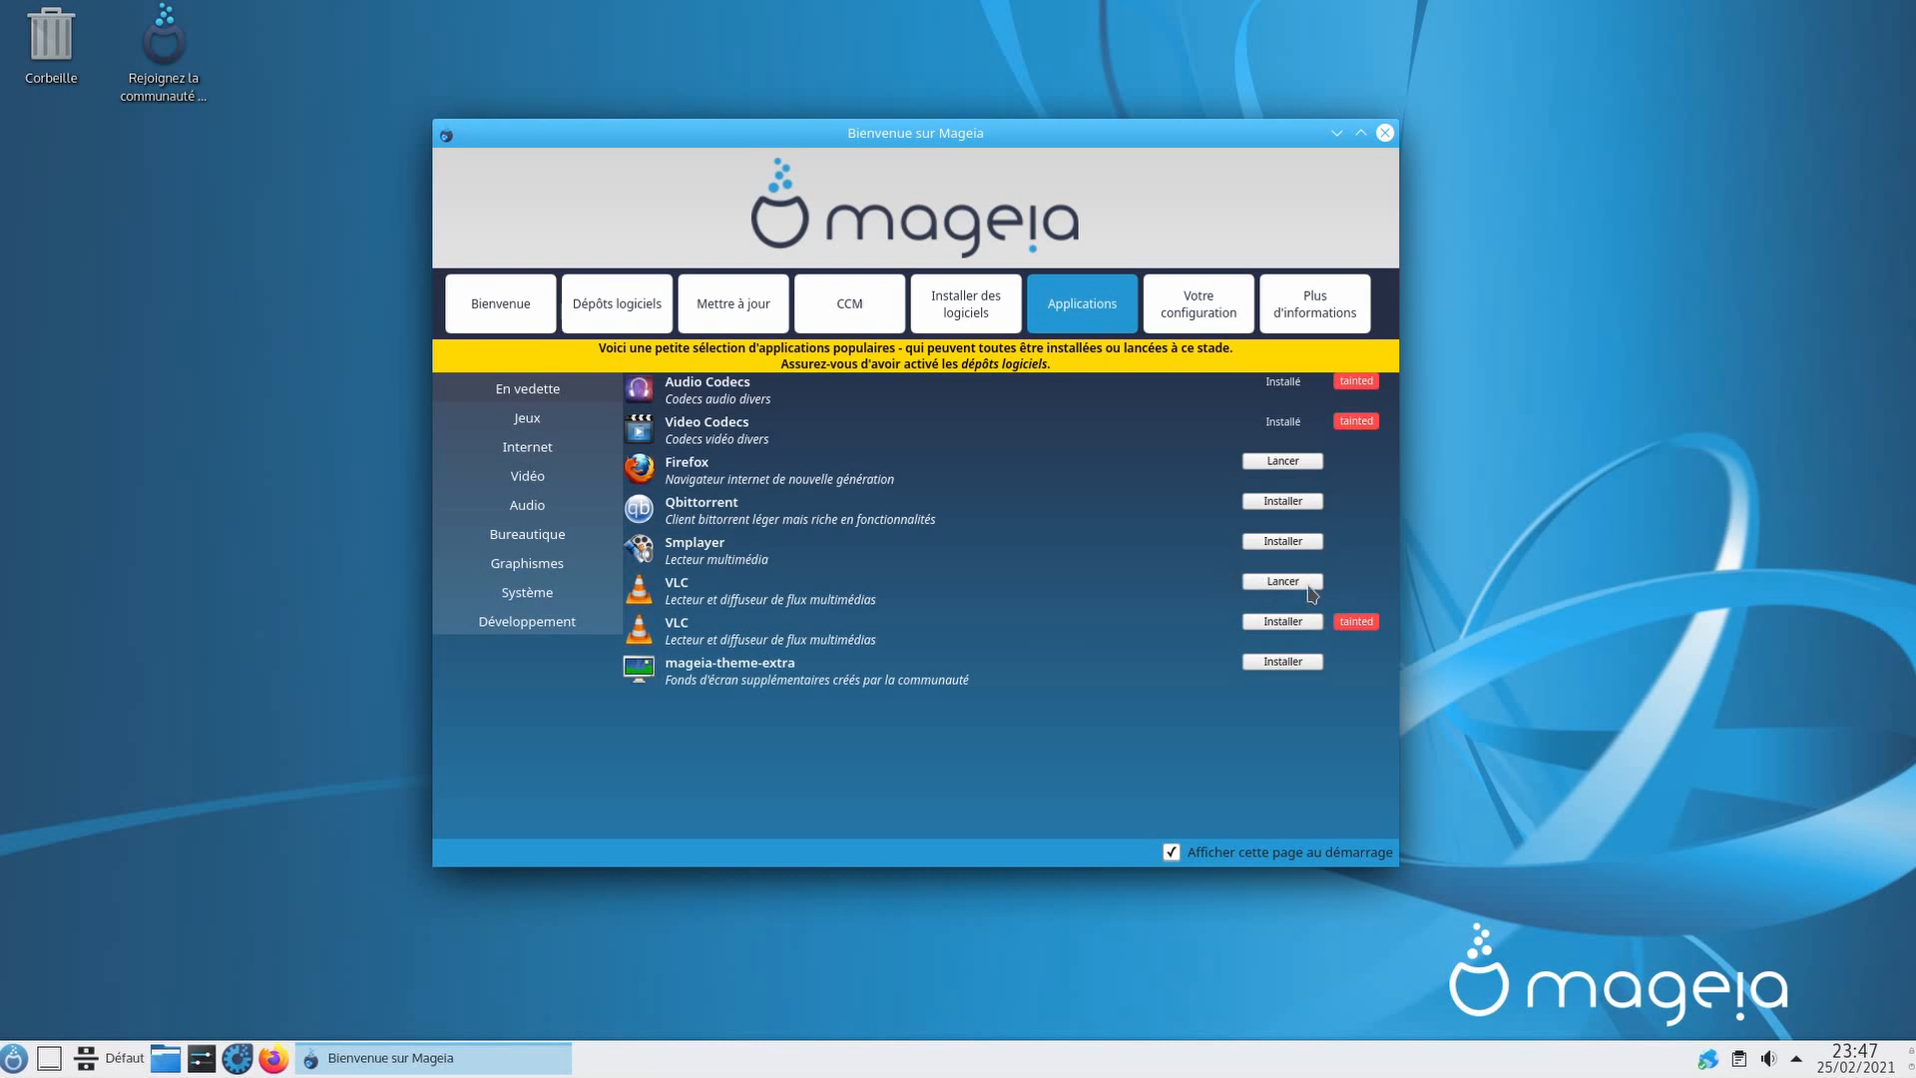
Step: Browse the Jeux, Internet, Vidéo, Audio and Bureautique application categories
{"action": "left_click", "coordinate": [556, 425]}
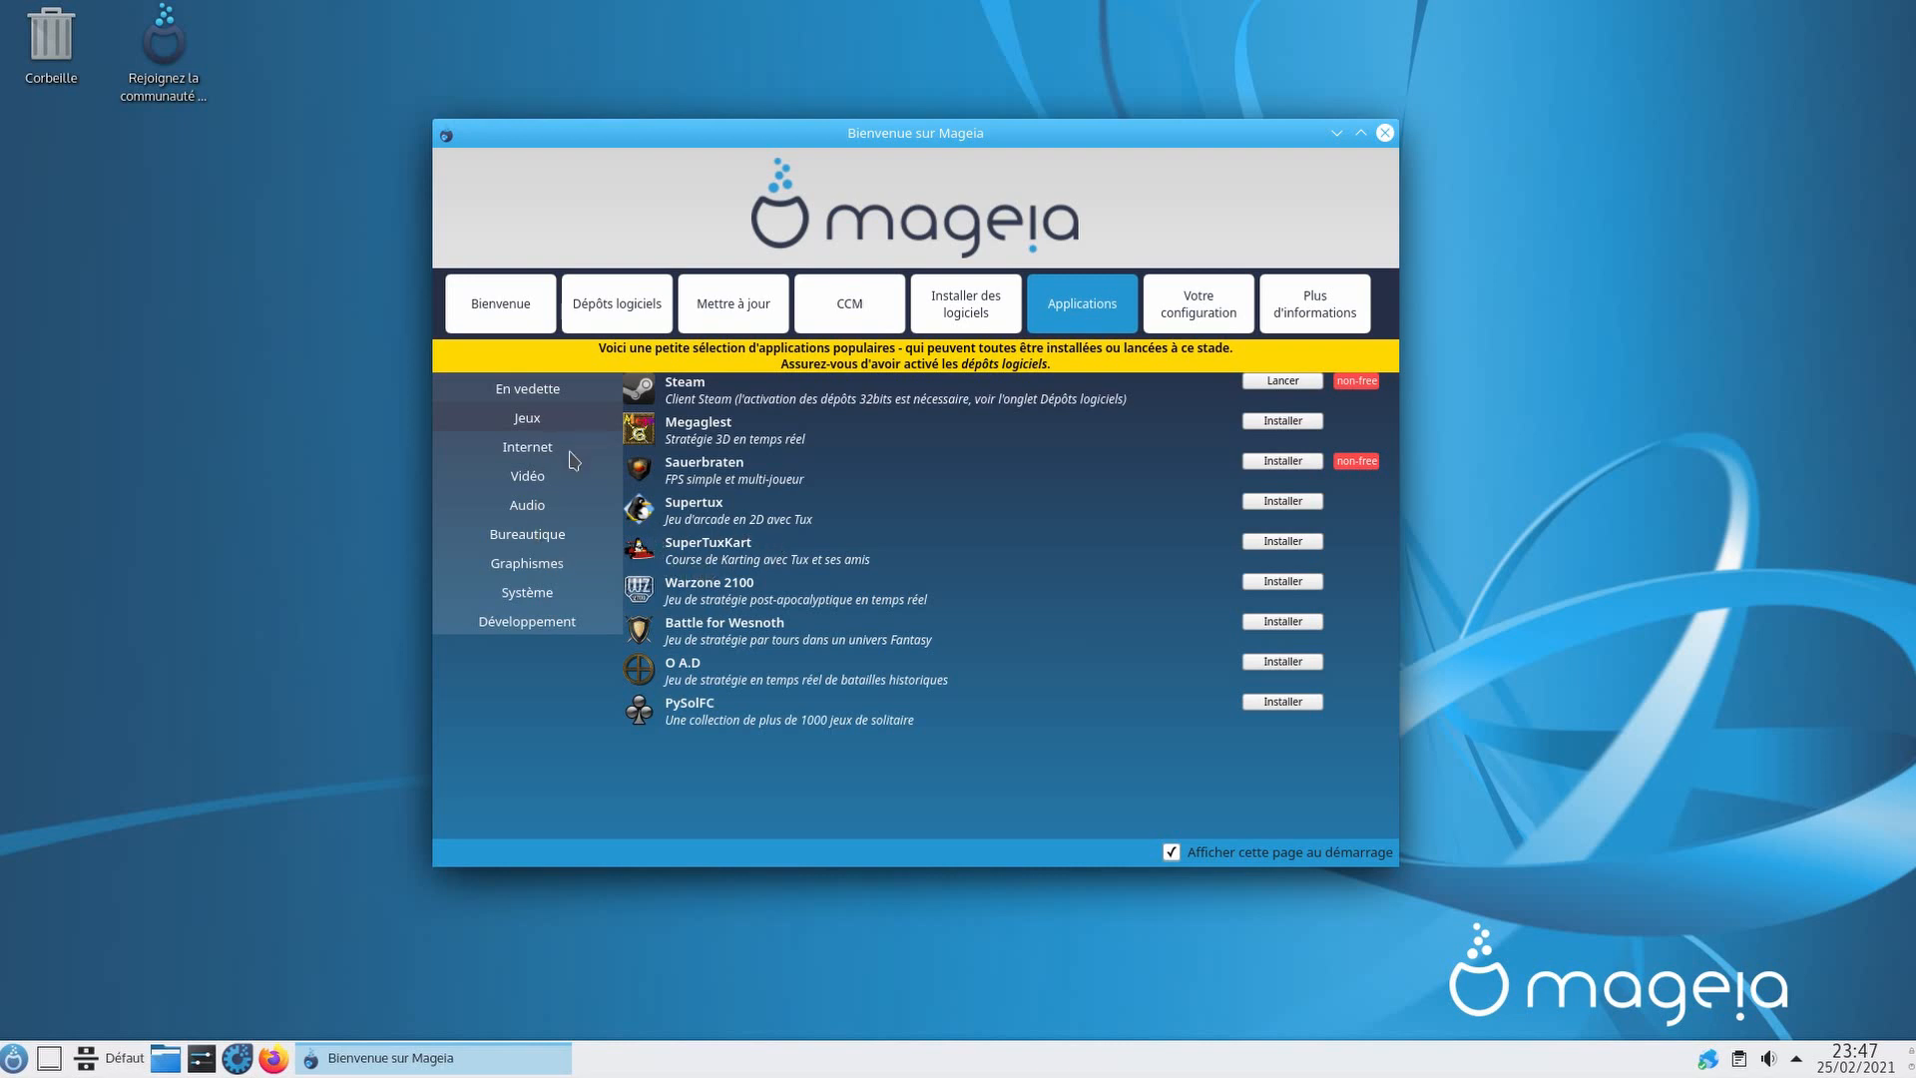
{"action": "left_click", "coordinate": [572, 458]}
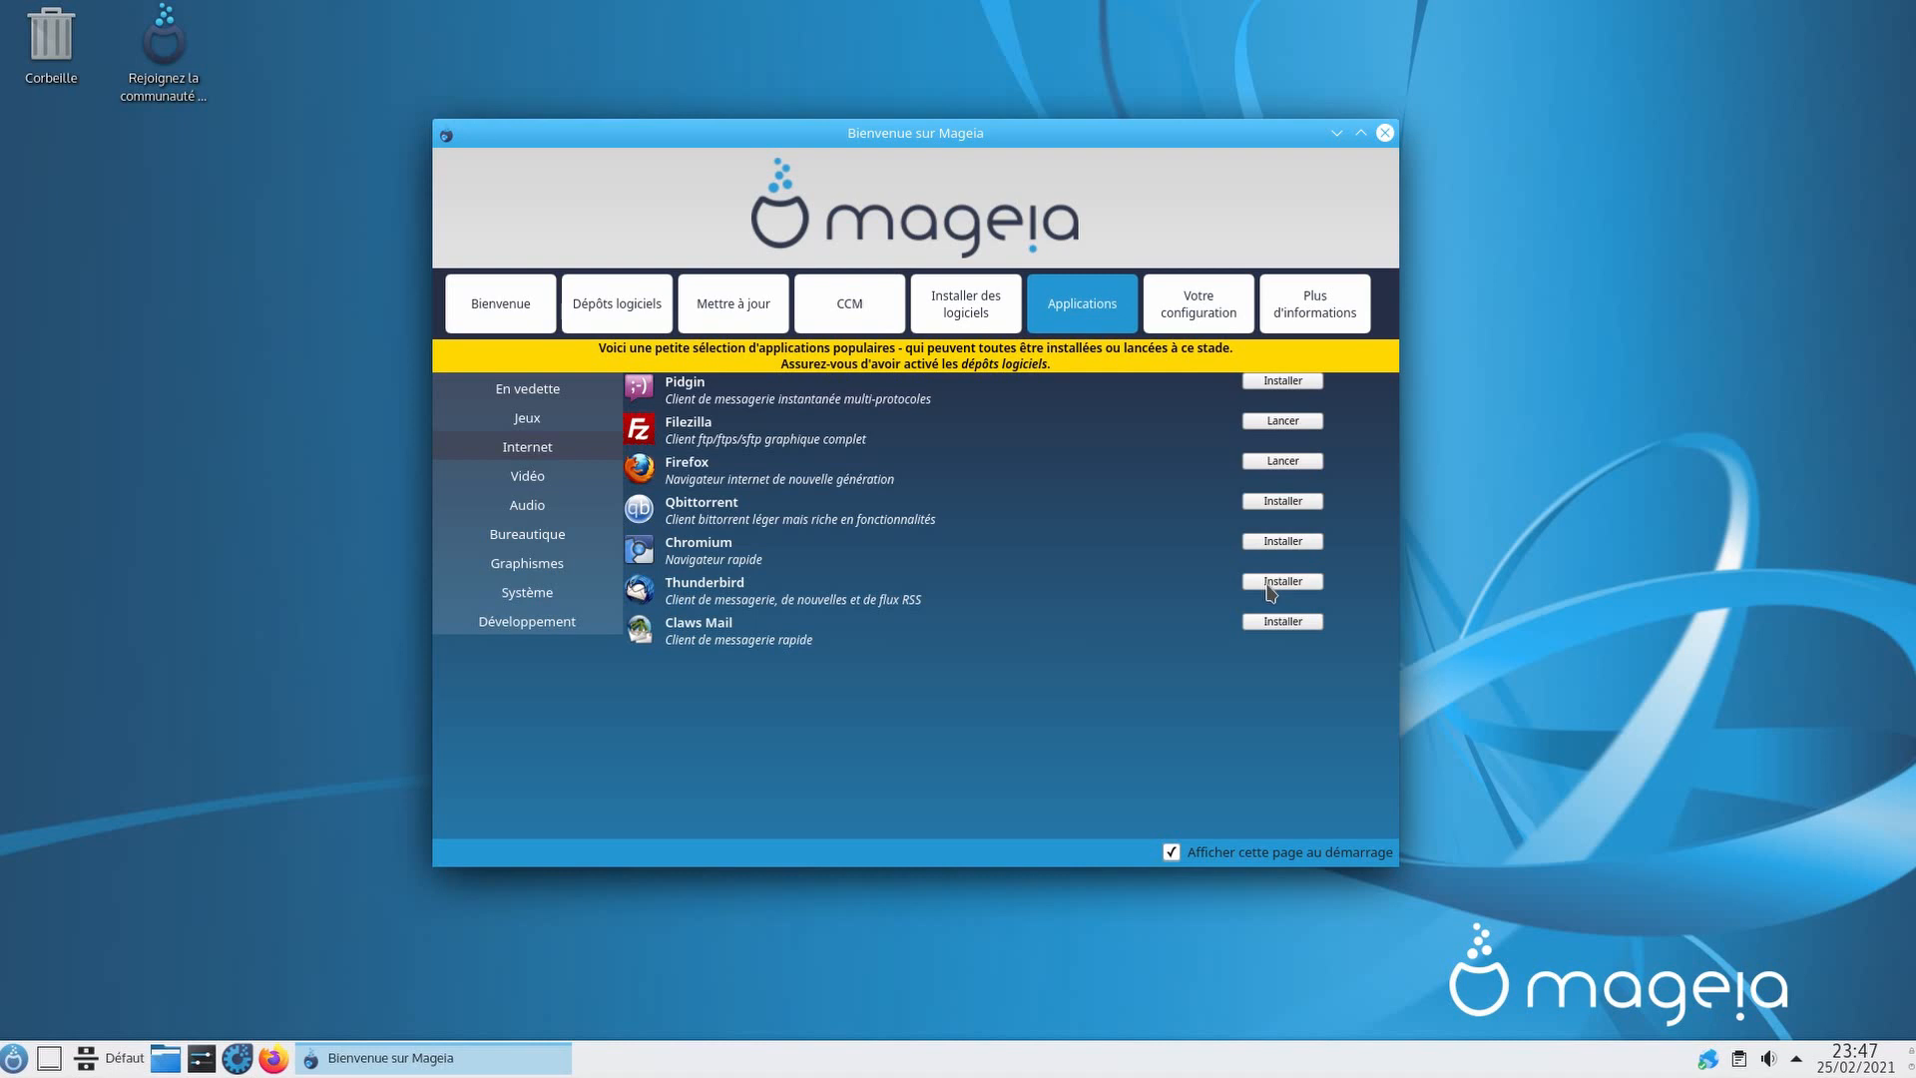
{"action": "left_click", "coordinate": [549, 478]}
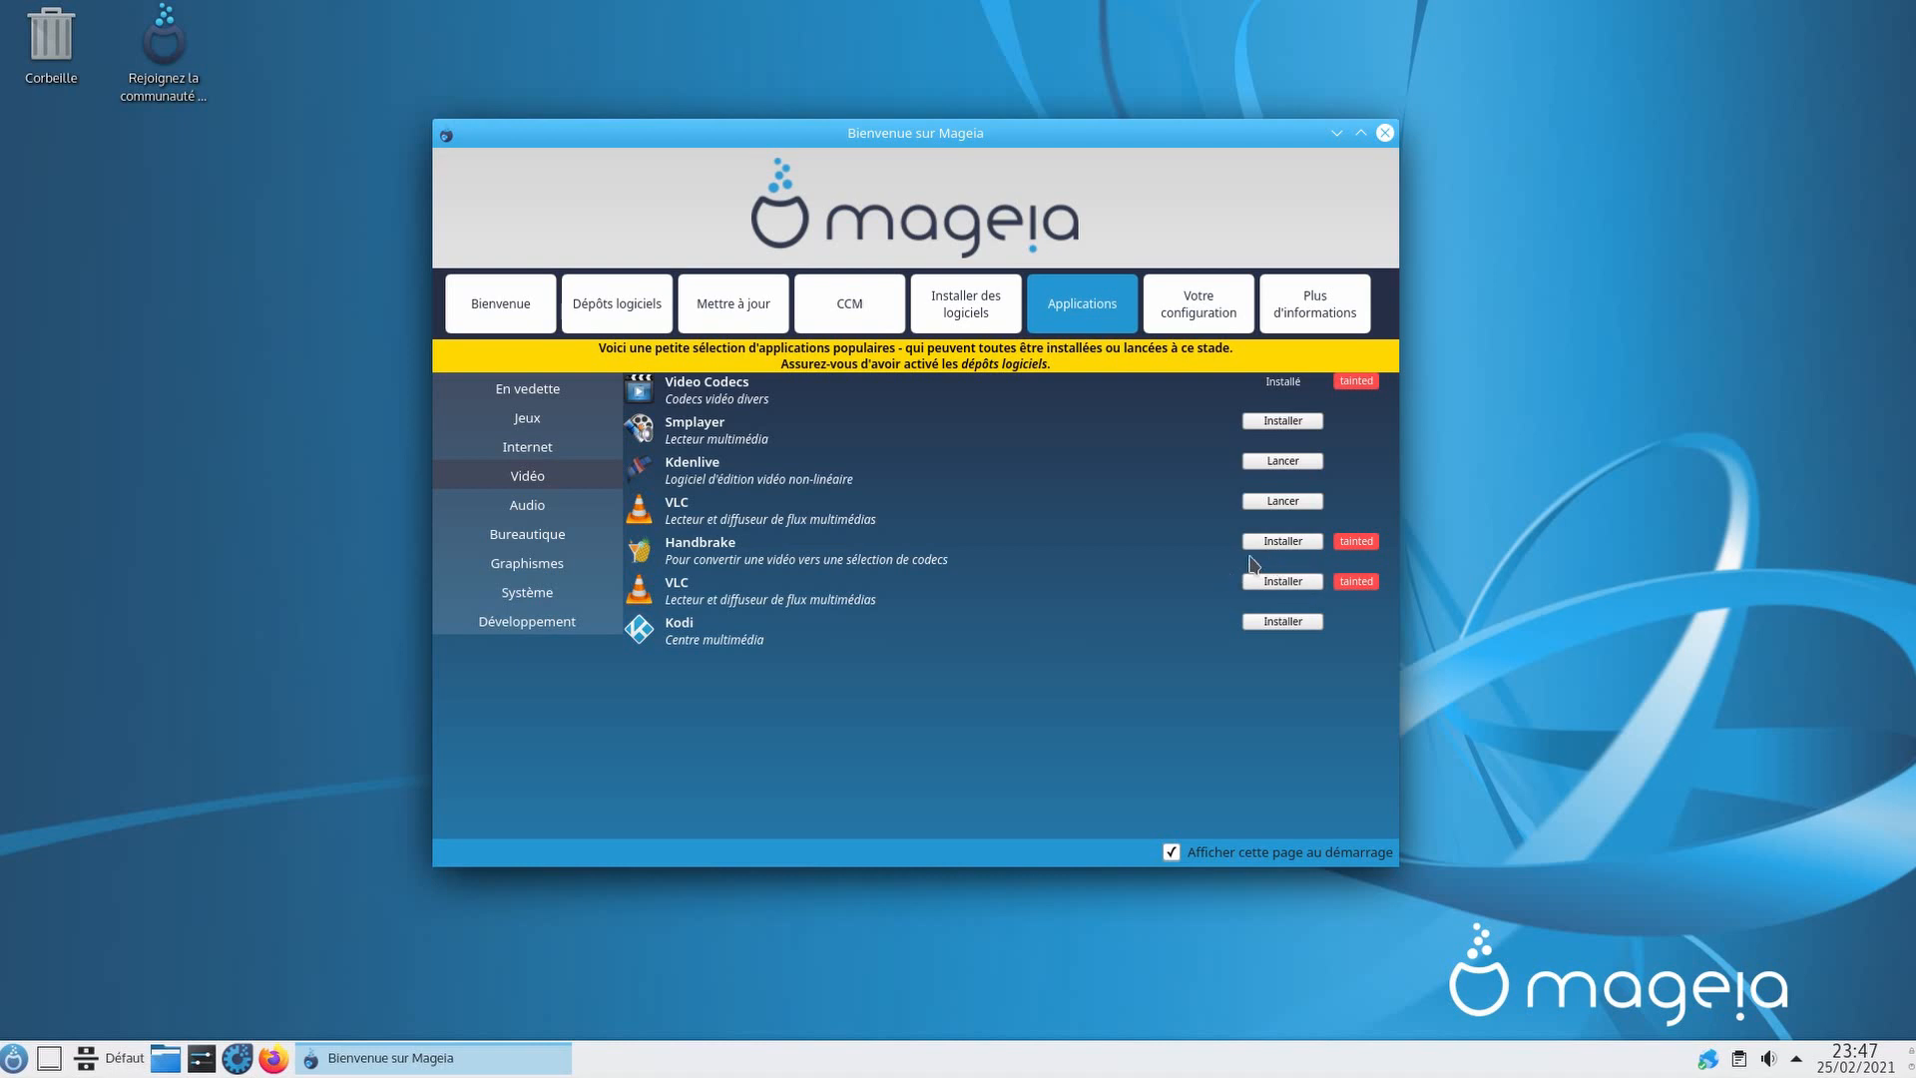
{"action": "left_click", "coordinate": [536, 509]}
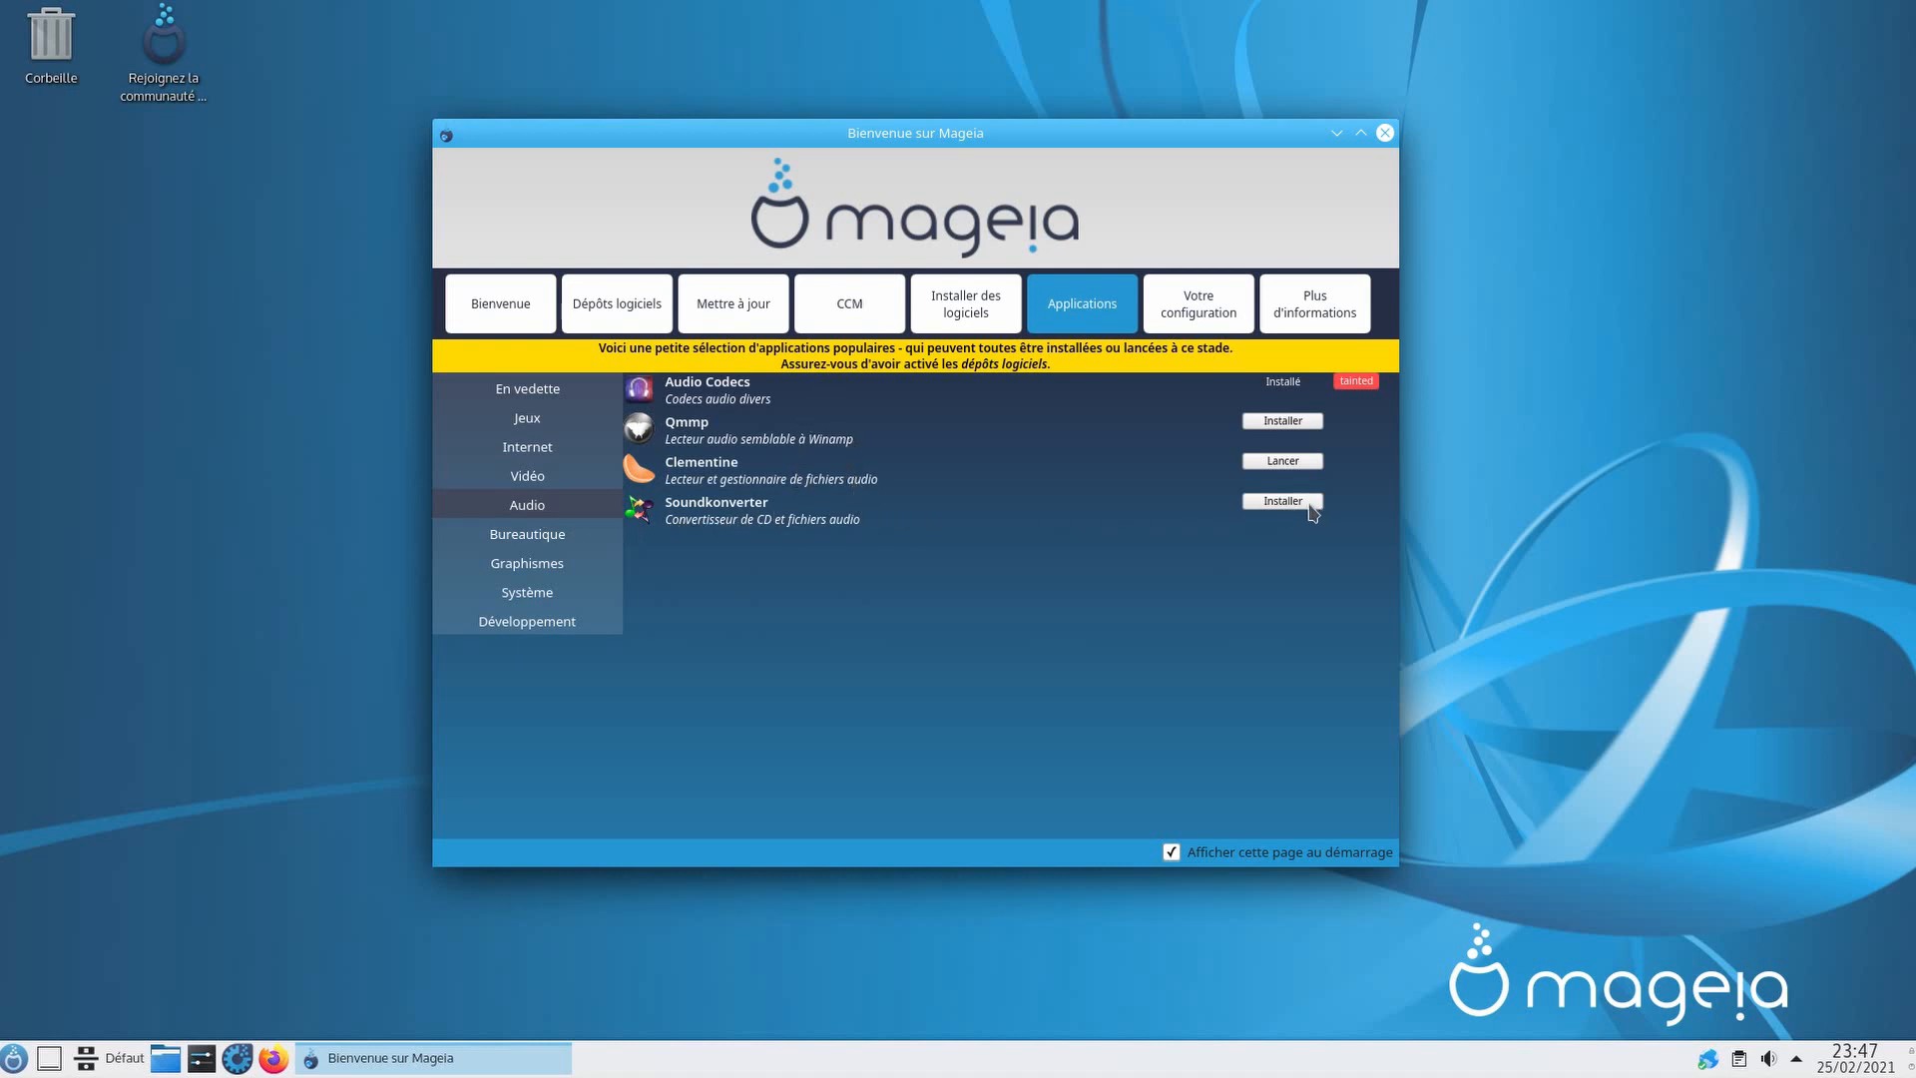
{"action": "left_click", "coordinate": [565, 539]}
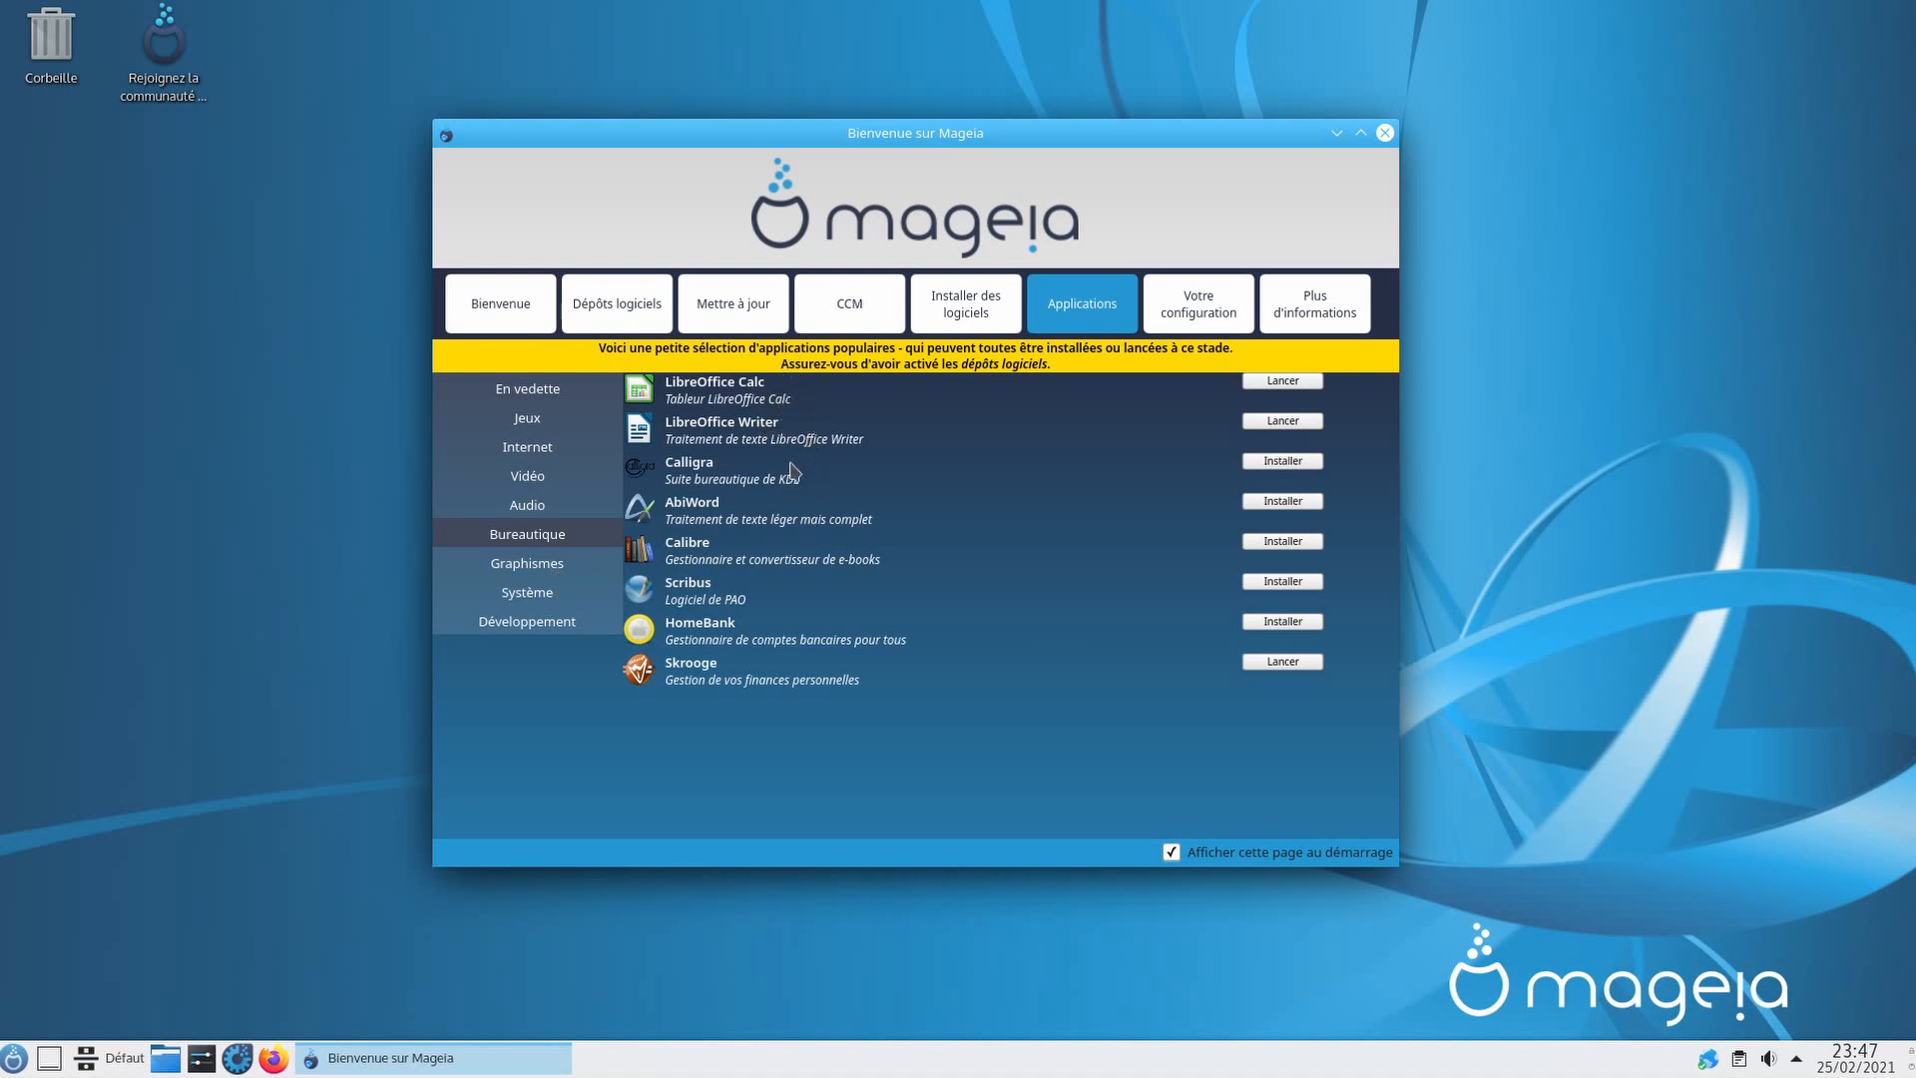
Step: Look through the graphics, system tools and development categories, then show the Votre configuration summary
{"action": "left_click", "coordinate": [558, 577]}
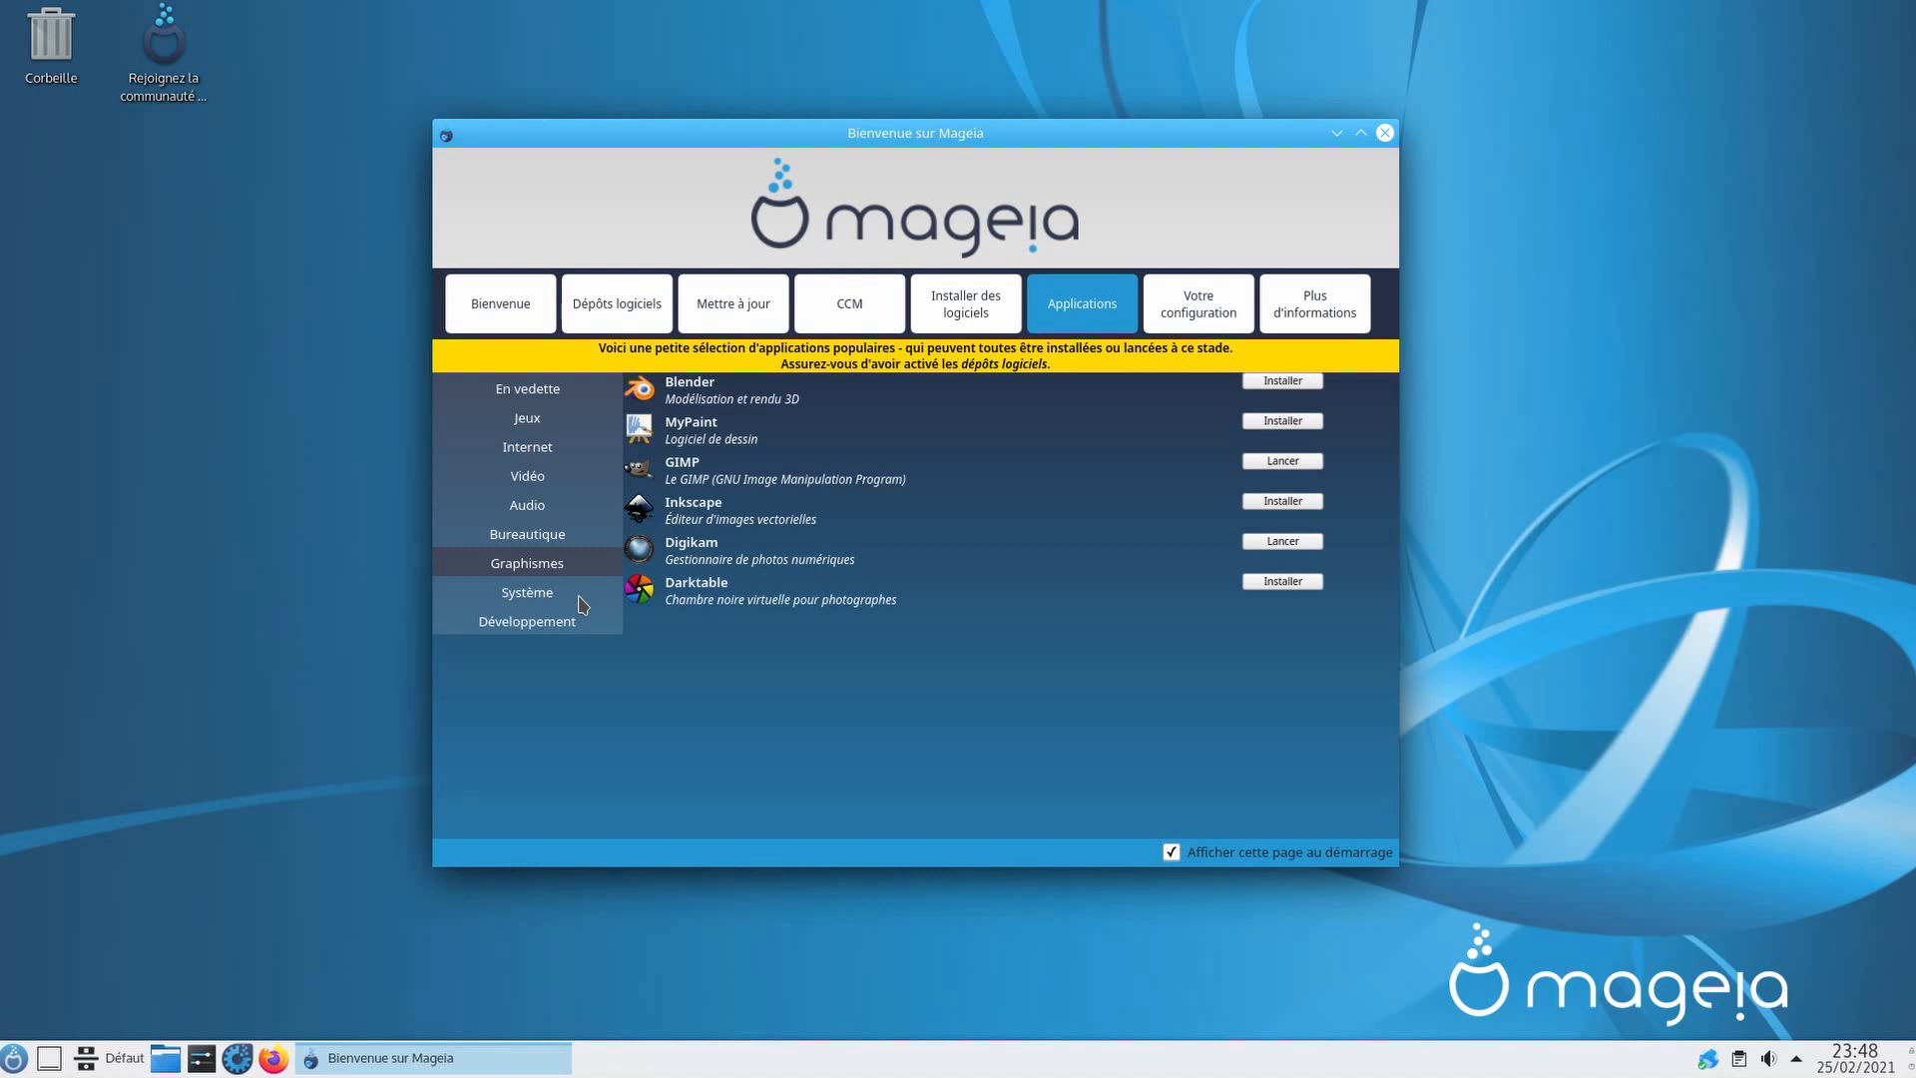
{"action": "left_click", "coordinate": [582, 599]}
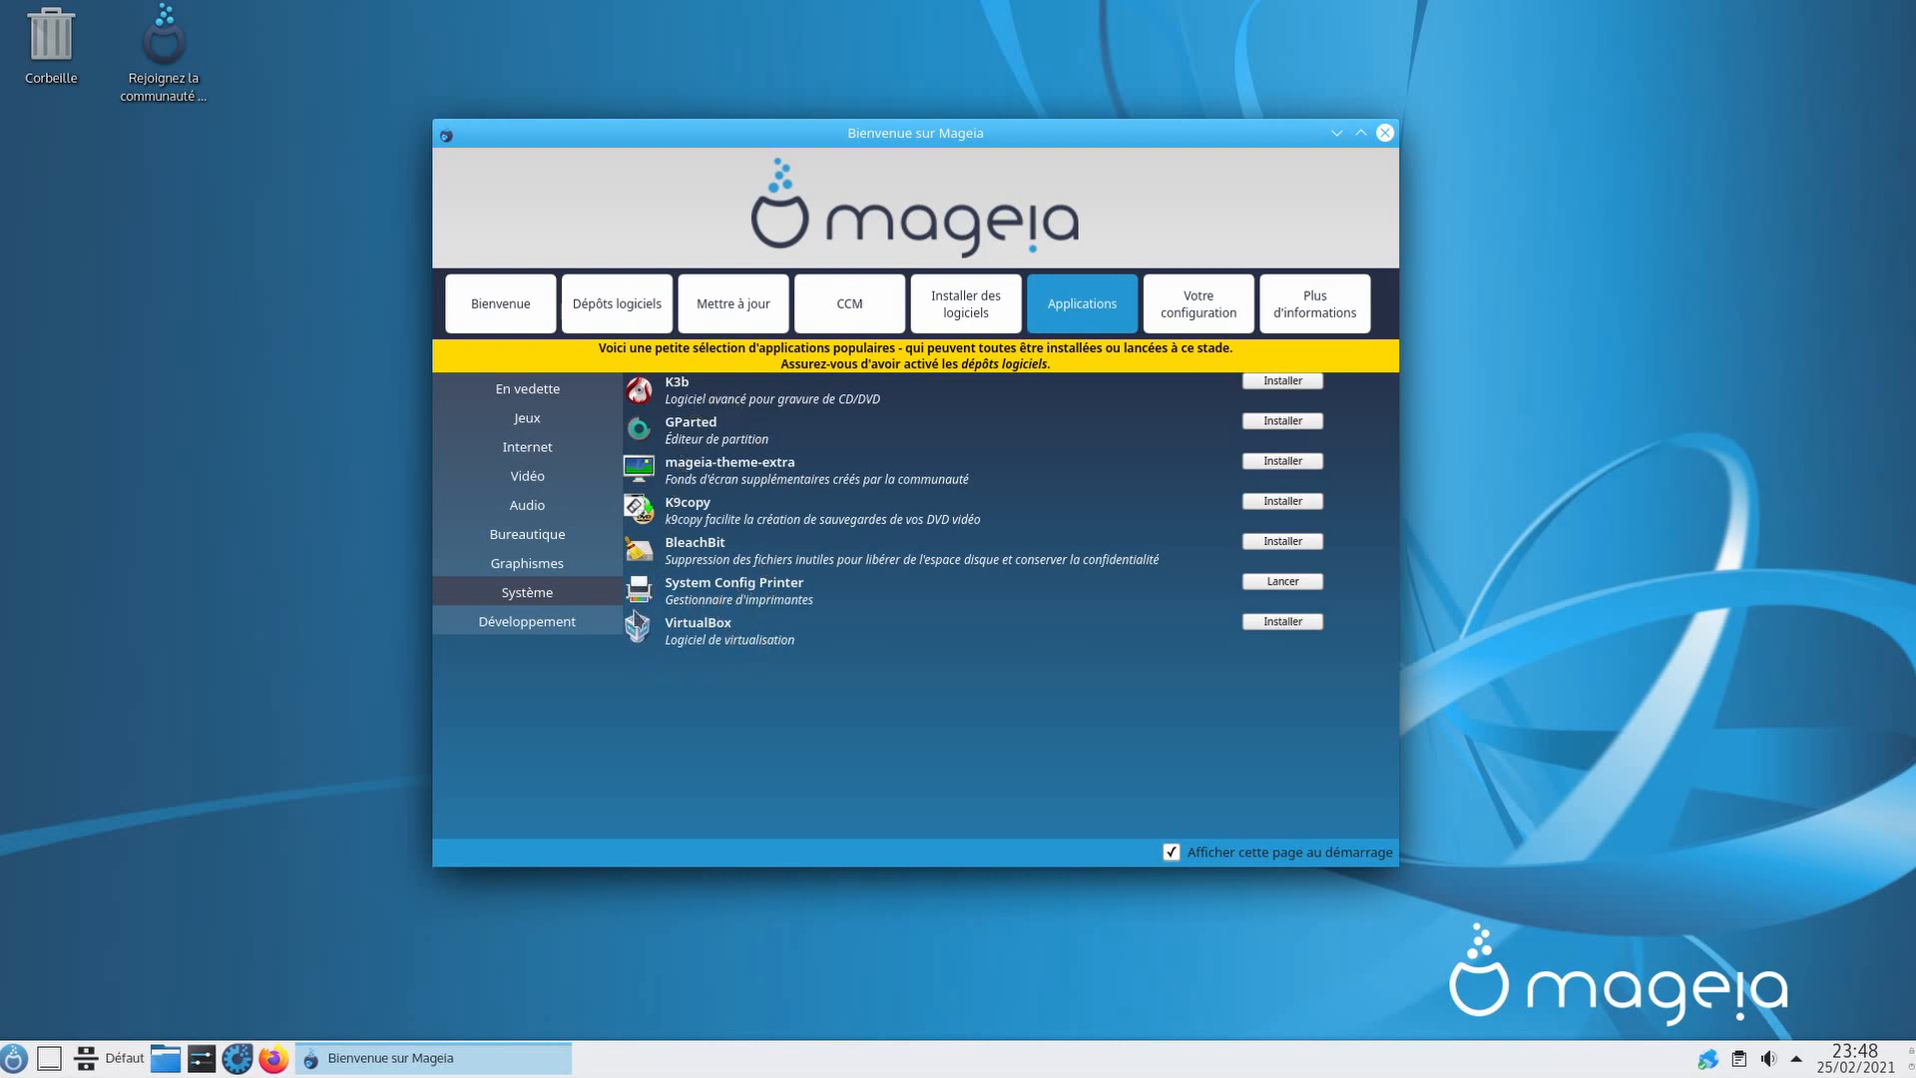
{"action": "left_click", "coordinate": [562, 631]}
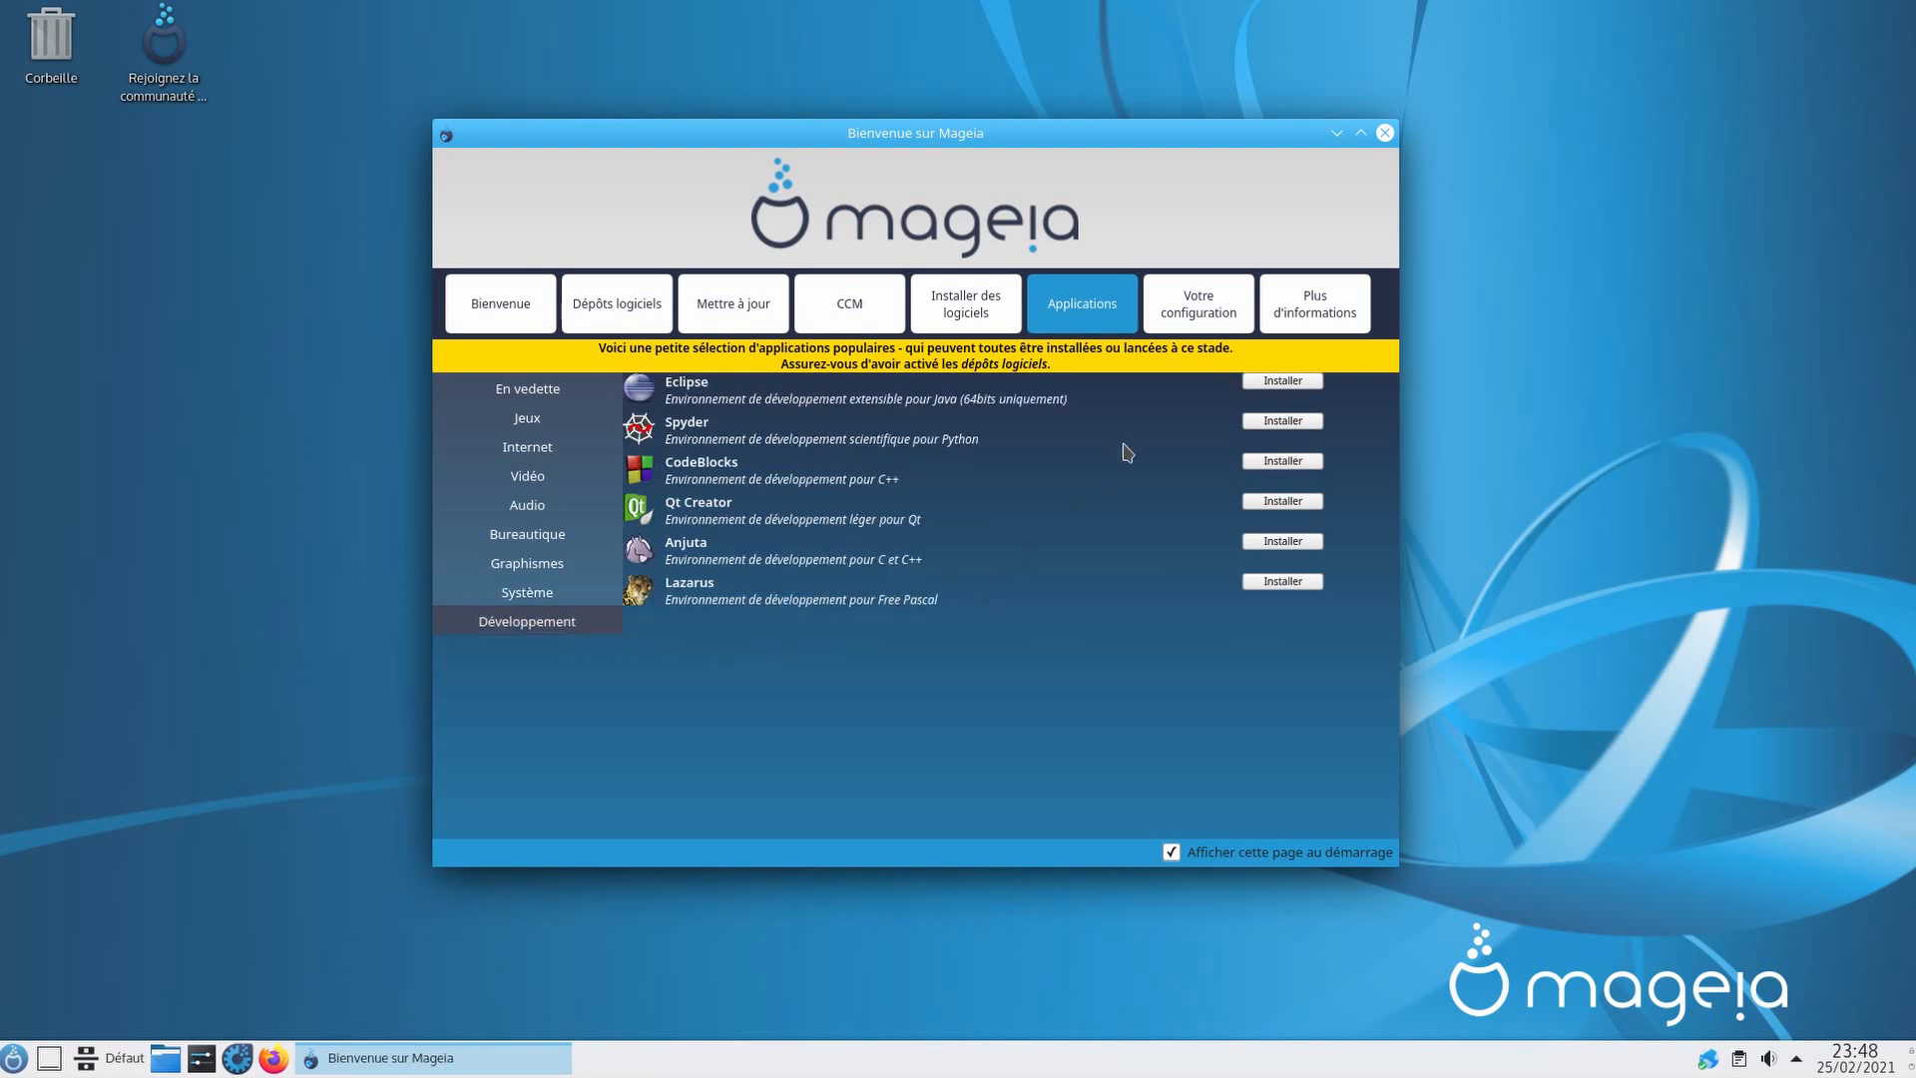
{"action": "left_click", "coordinate": [1213, 308]}
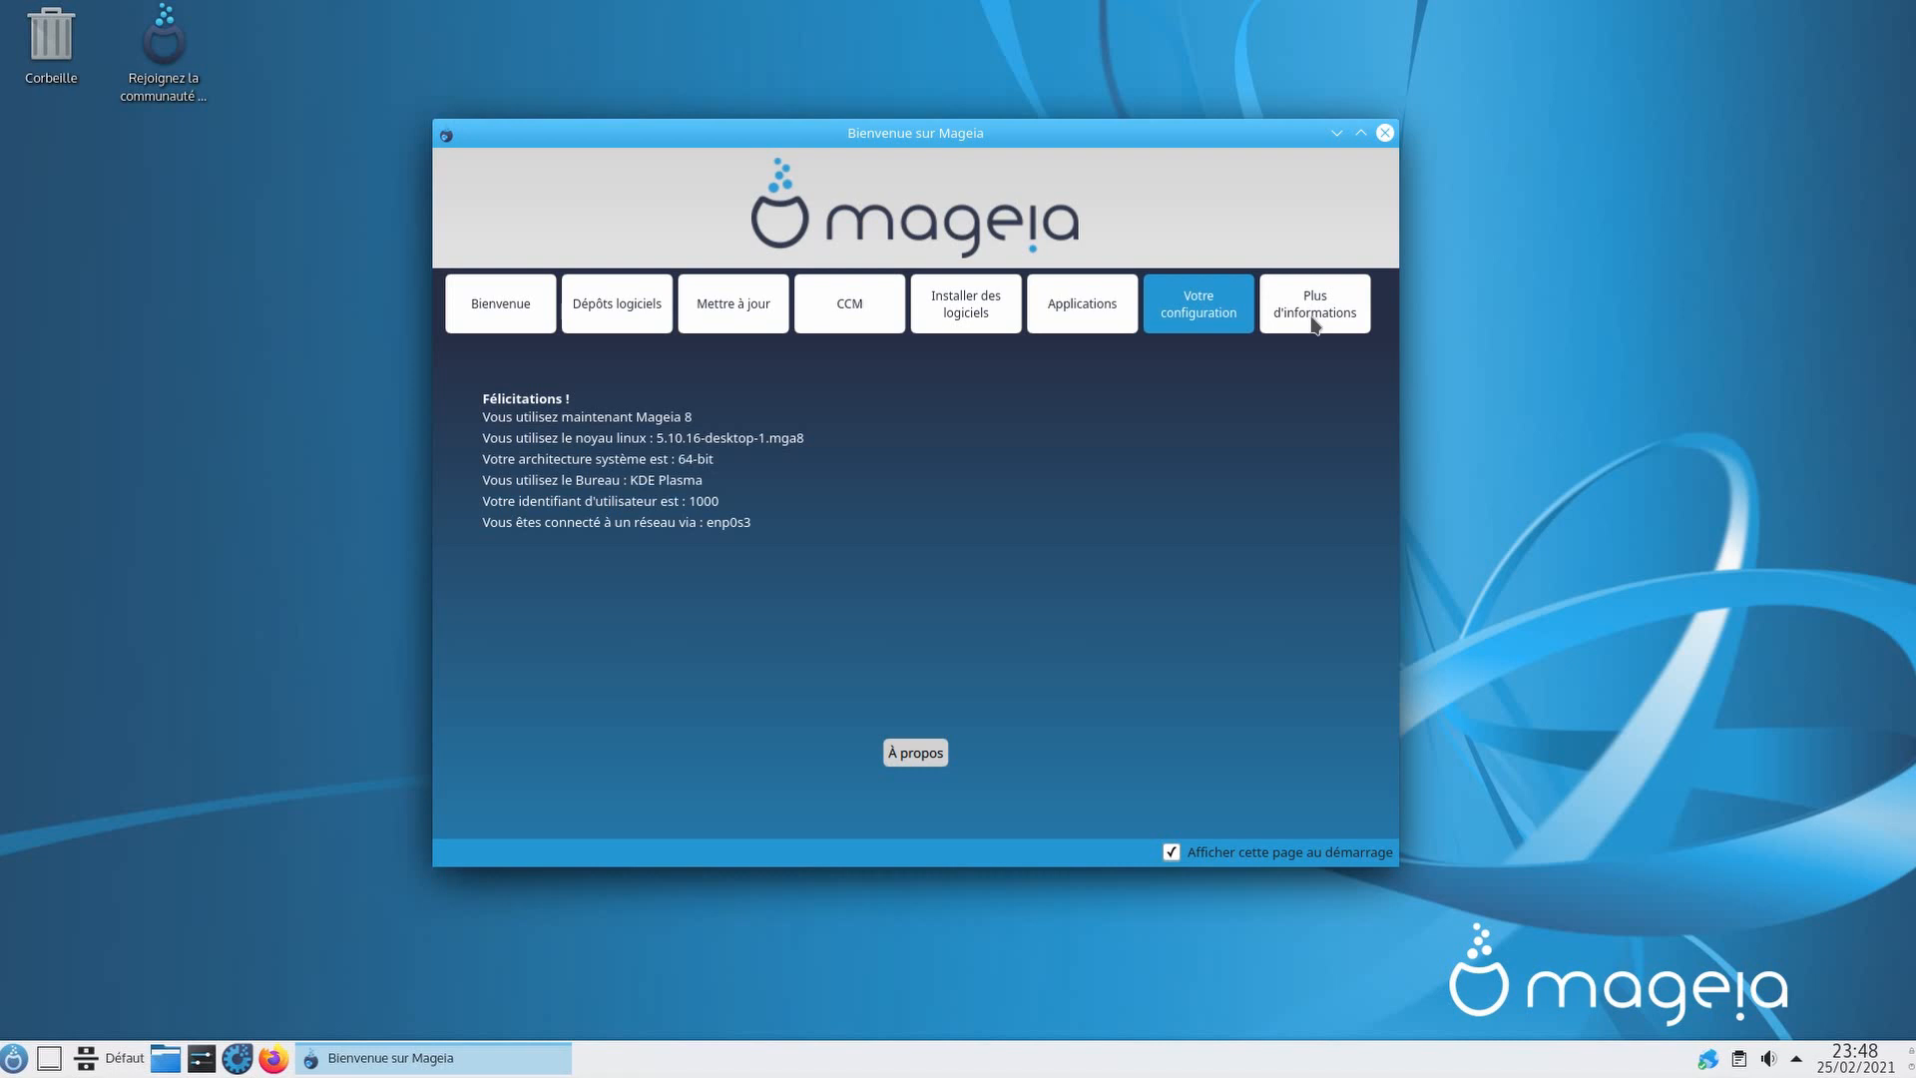
Step: Open and close the Control Center, then open the Forums link under Plus d'informations
{"action": "left_click", "coordinate": [240, 1059]}
{"action": "type", "text": "••••••••"}
{"action": "key", "text": "Return"}
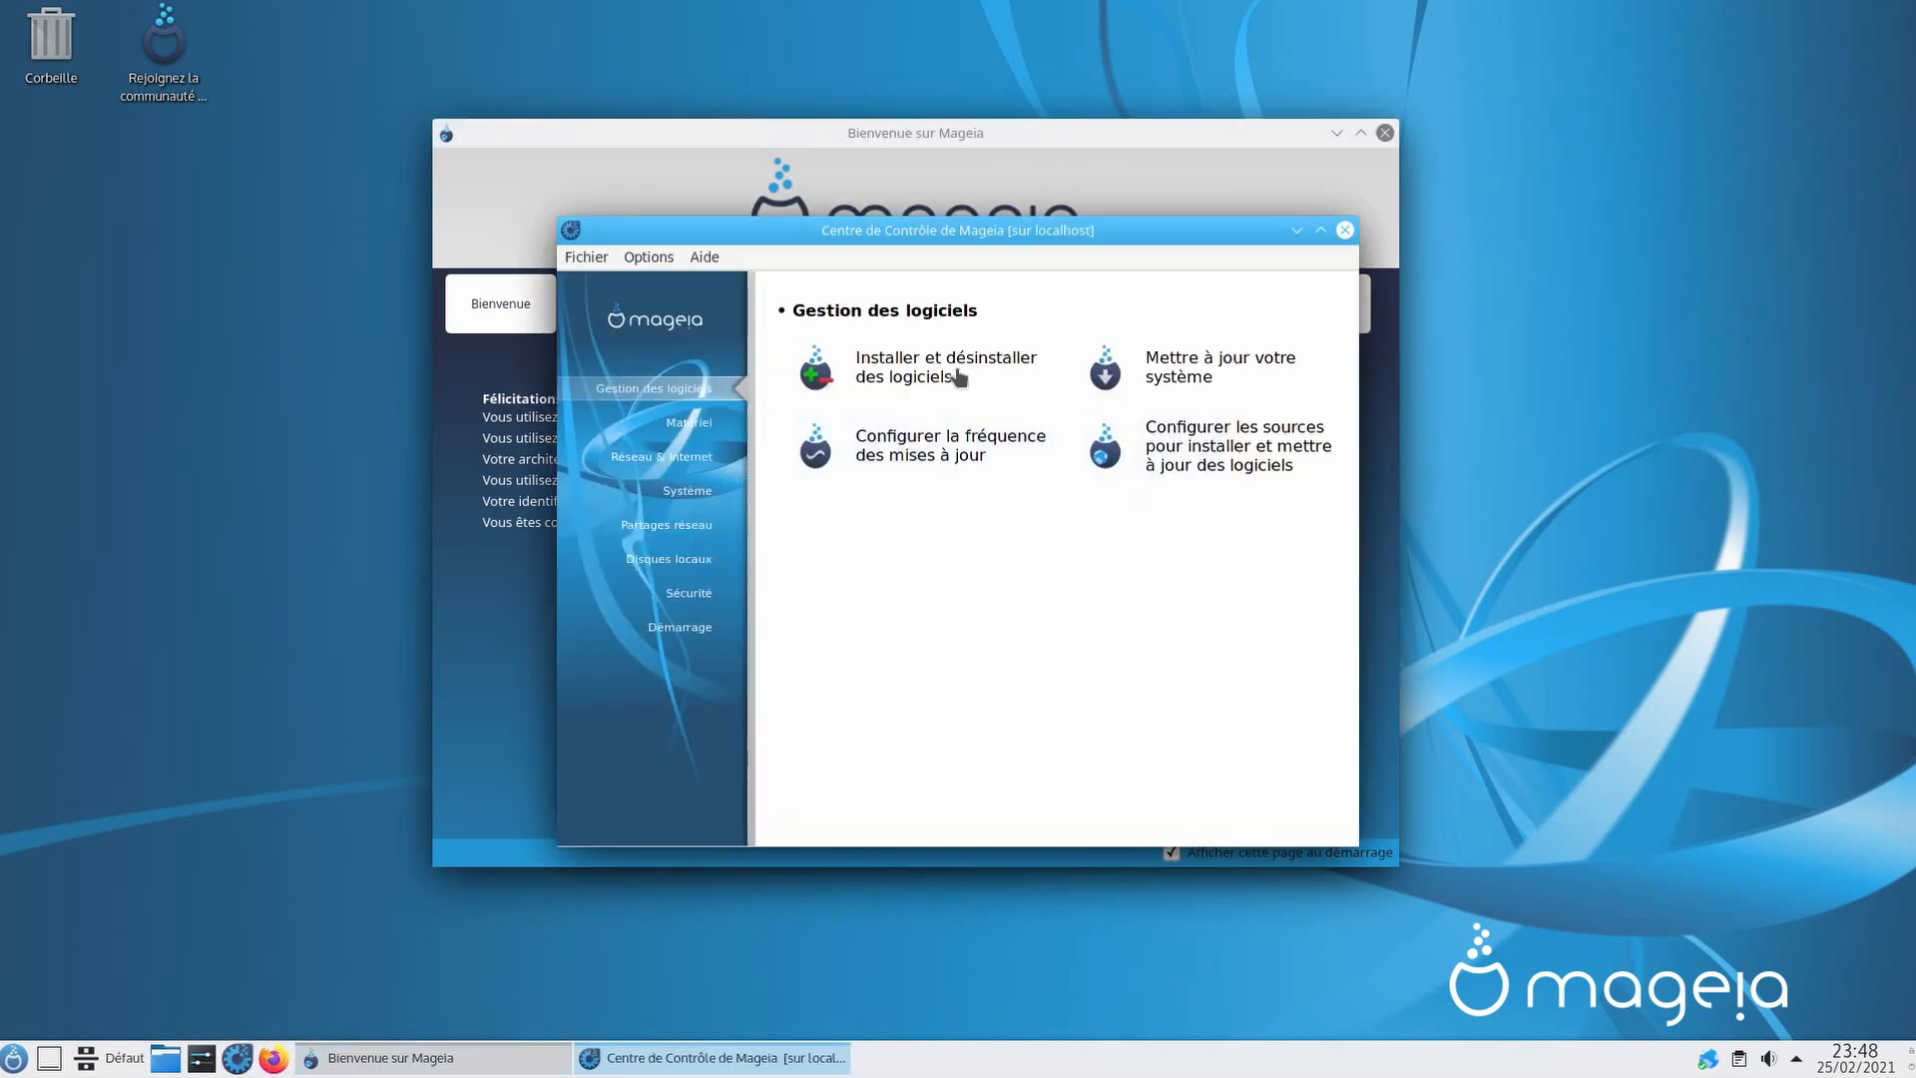
{"action": "left_click", "coordinate": [1344, 230]}
{"action": "left_click", "coordinate": [1328, 299]}
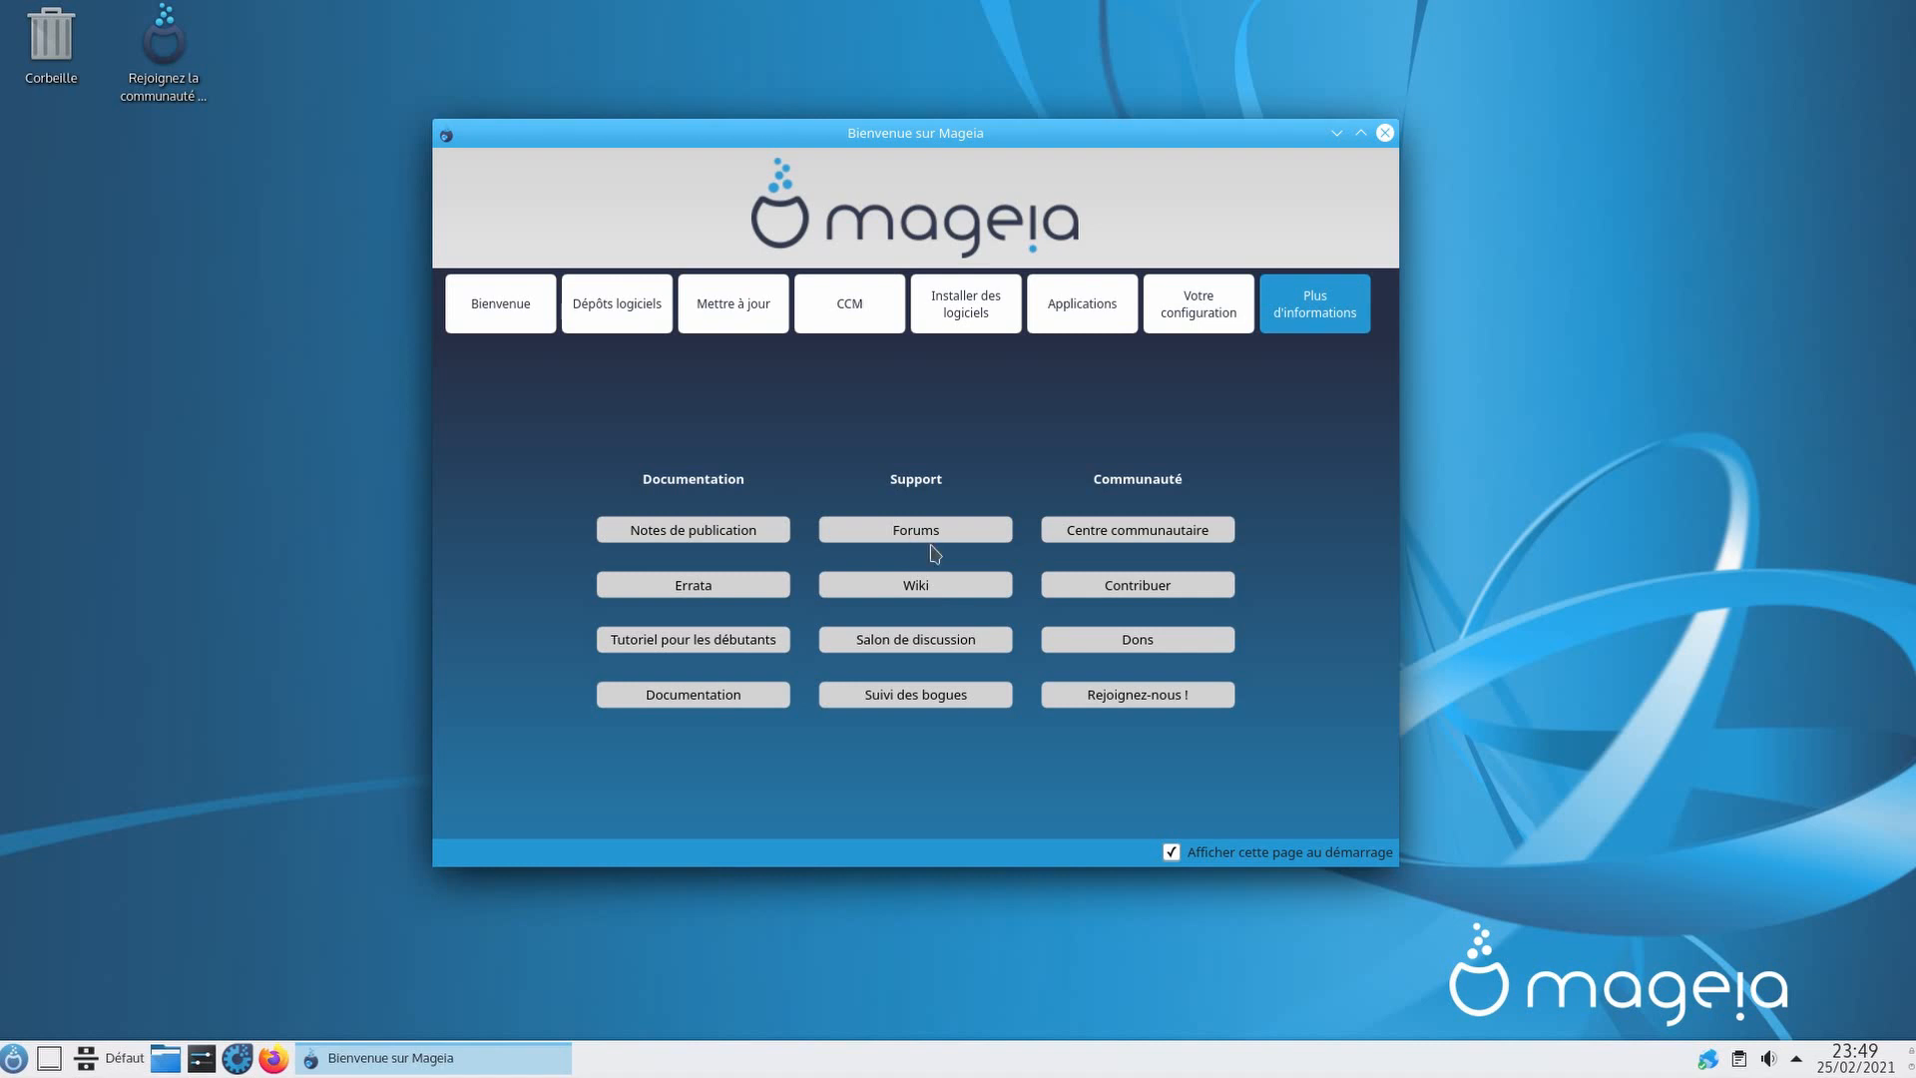
{"action": "left_click", "coordinate": [948, 521]}
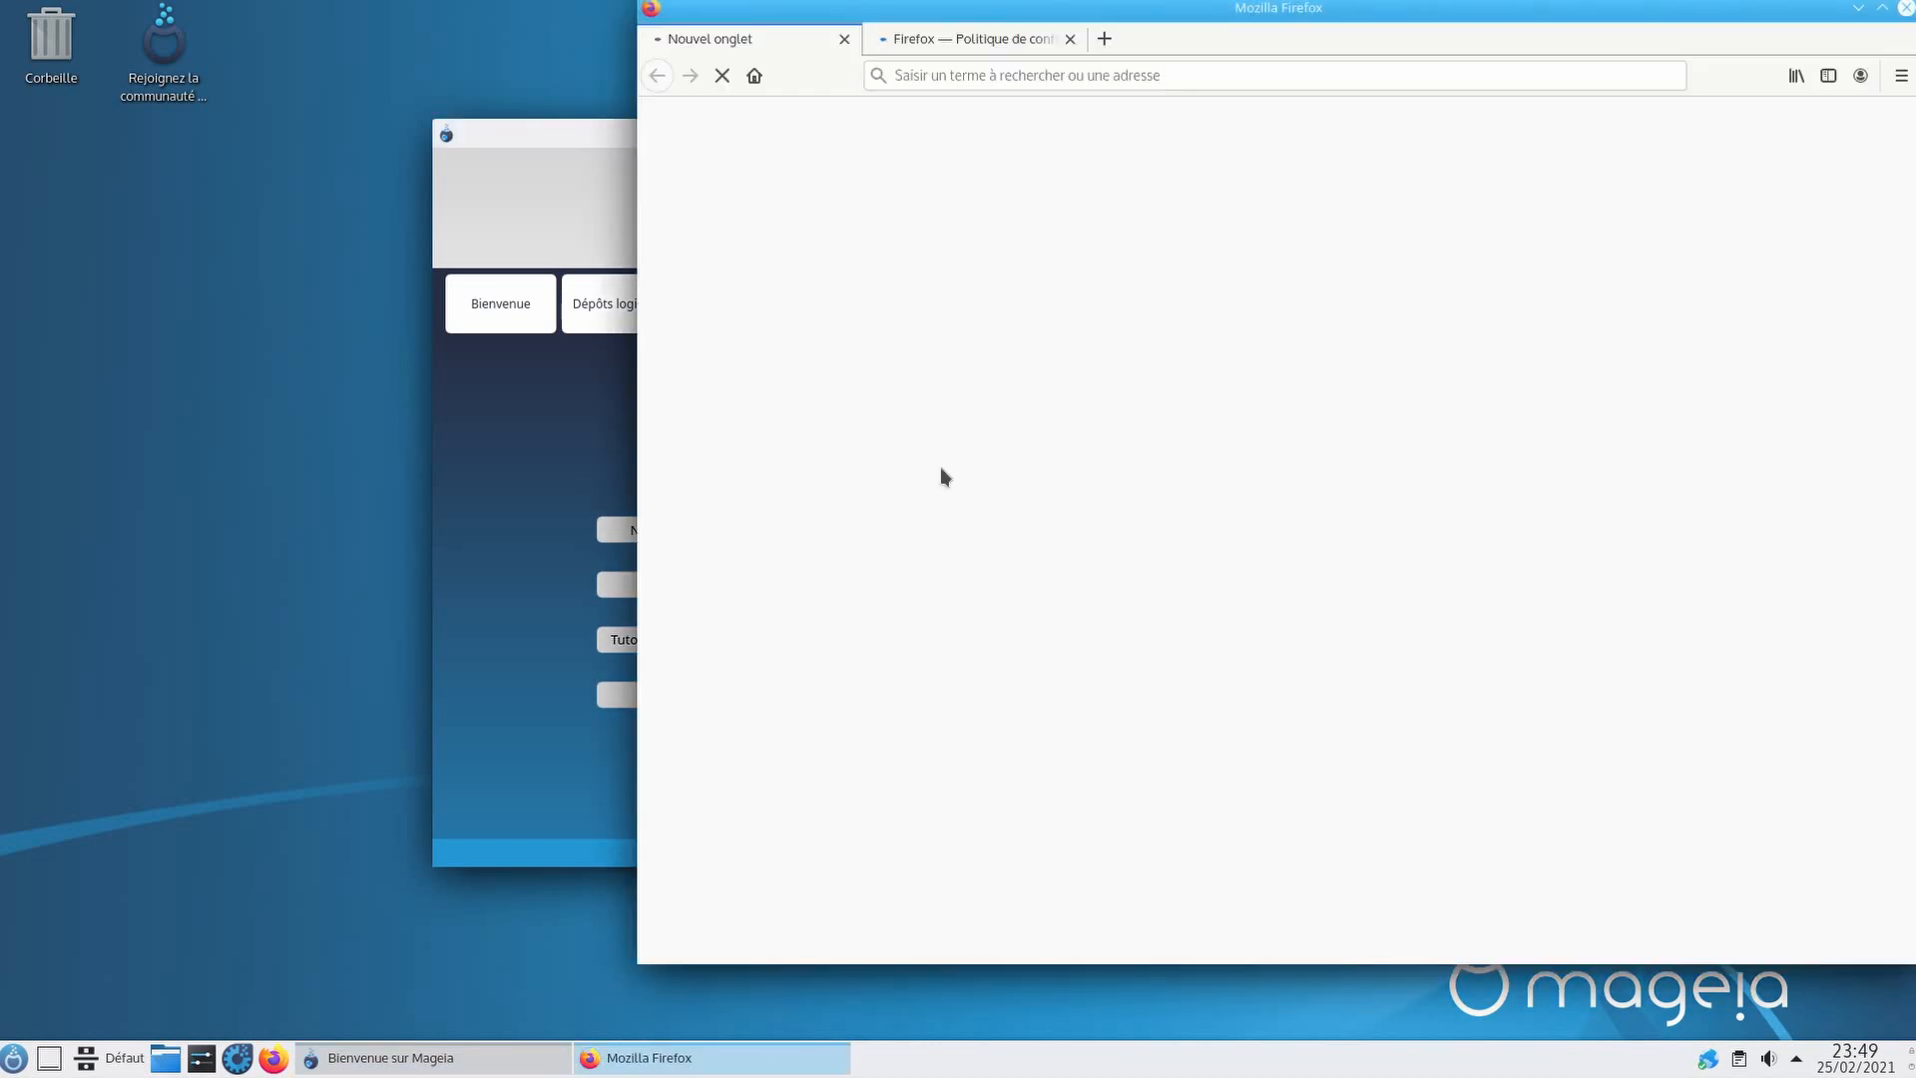
Step: Scroll through the French Mageia forum, then quit Firefox, closing all its tabs
{"action": "left_click_drag", "start_coordinate": [1198, 16], "coordinate": [834, 30]}
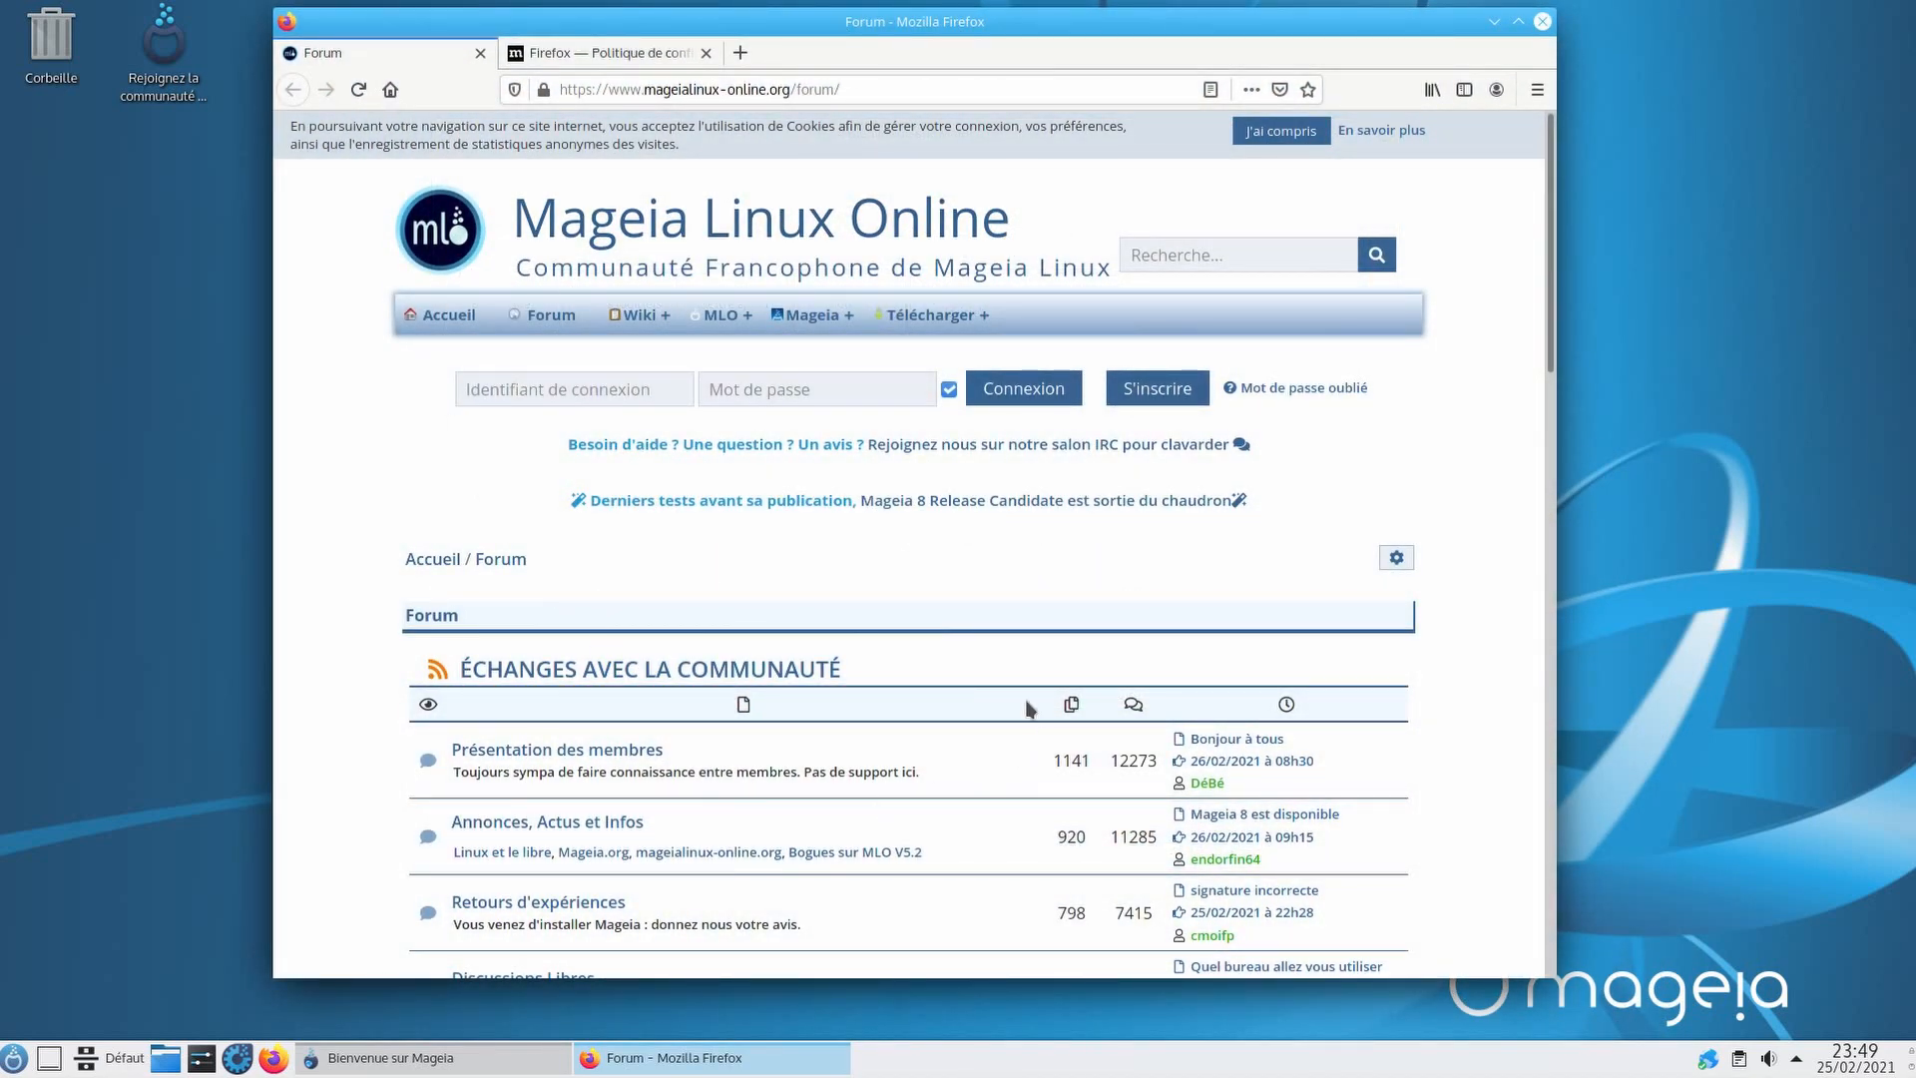
{"action": "scroll", "coordinate": [639, 577], "scroll_direction": "down", "scroll_amount": 3}
{"action": "scroll", "coordinate": [780, 595], "scroll_direction": "up", "scroll_amount": 3}
{"action": "scroll", "coordinate": [1115, 595], "scroll_direction": "down", "scroll_amount": 3}
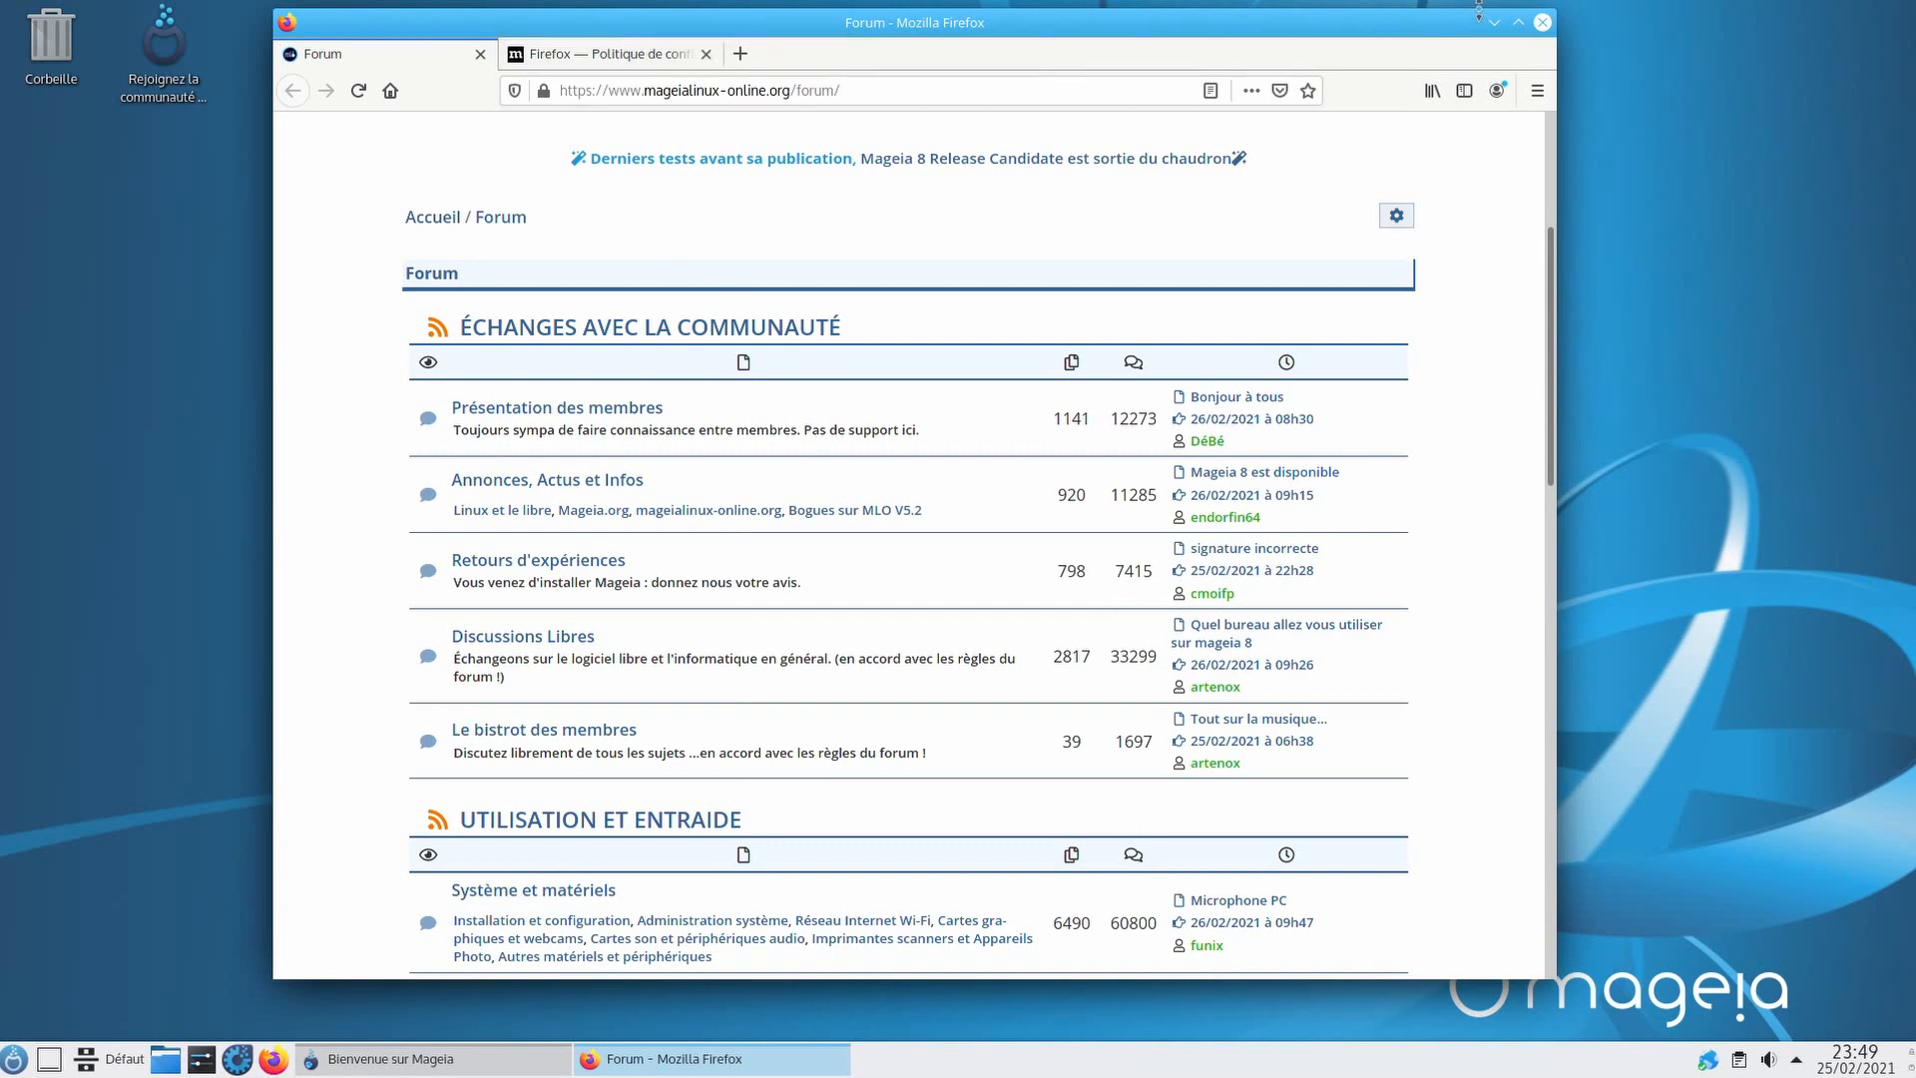
{"action": "left_click", "coordinate": [1542, 22]}
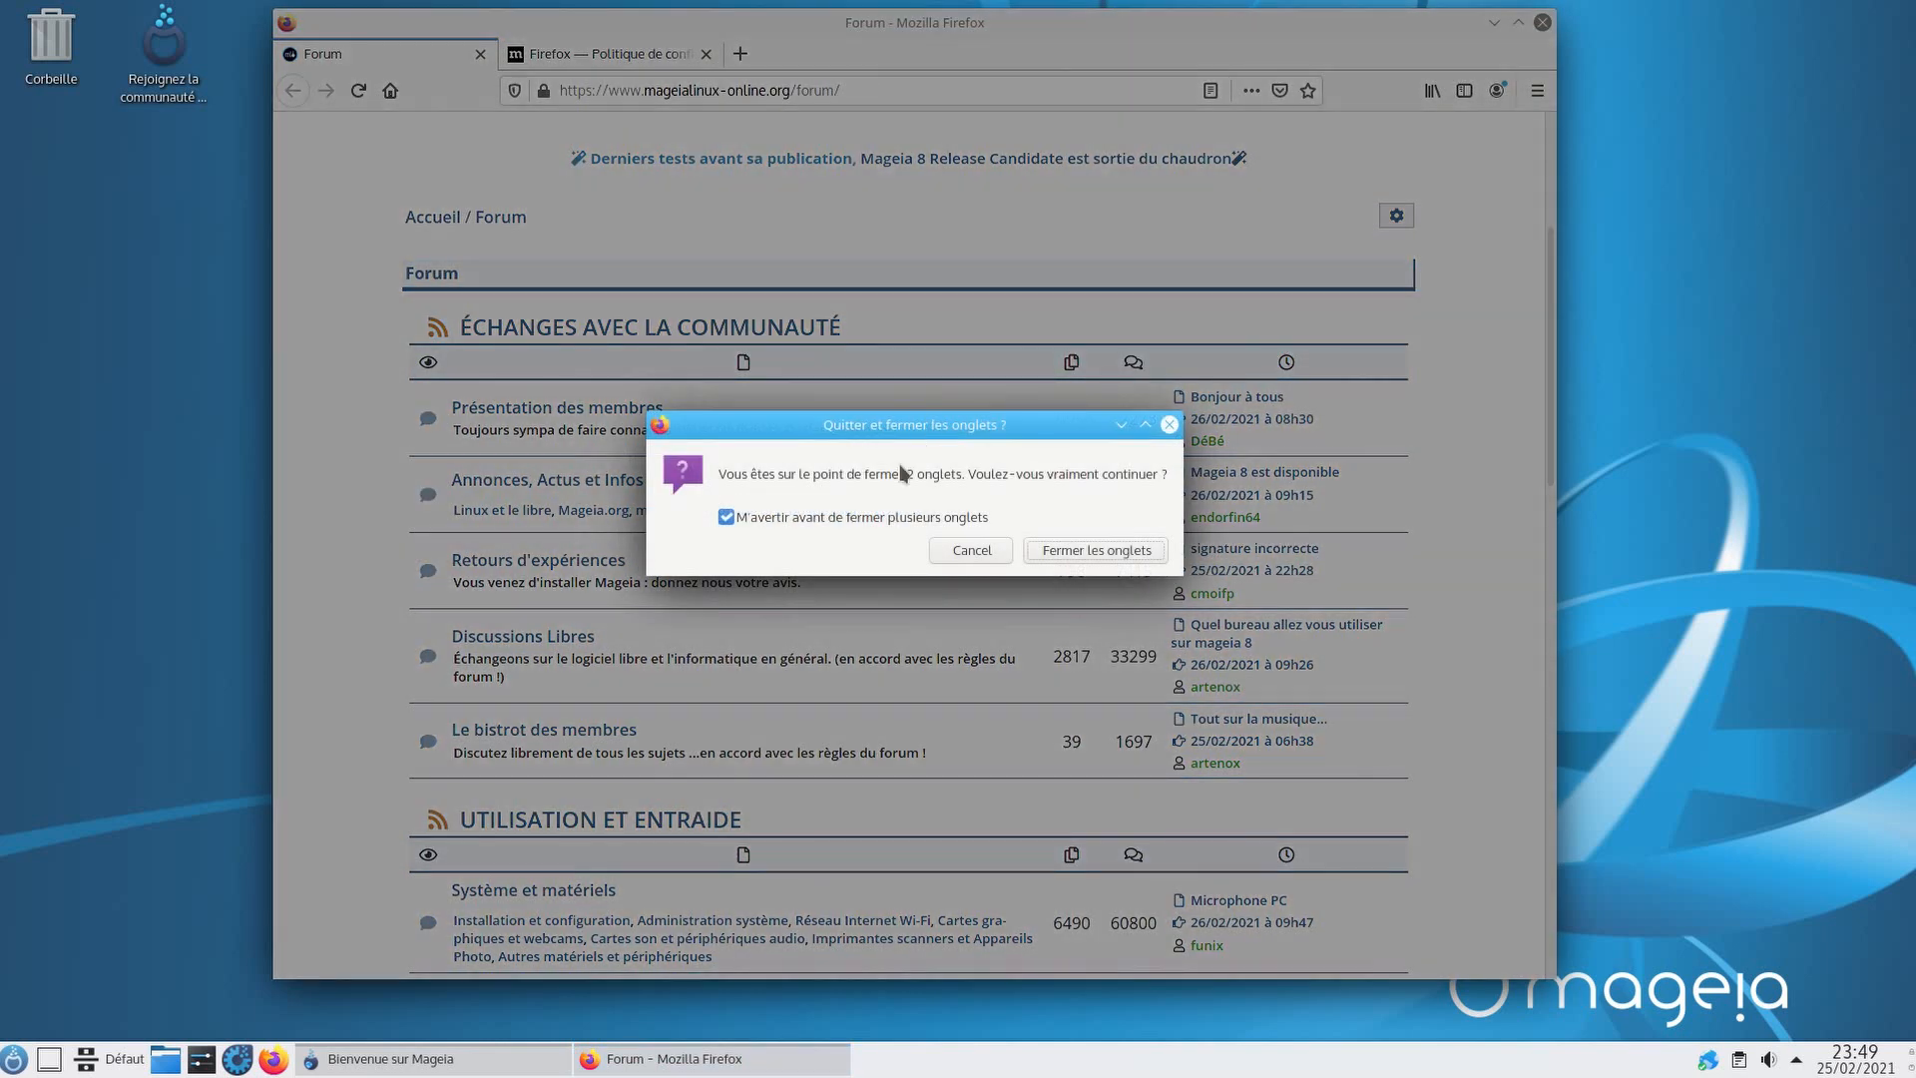
{"action": "left_click", "coordinate": [1112, 556]}
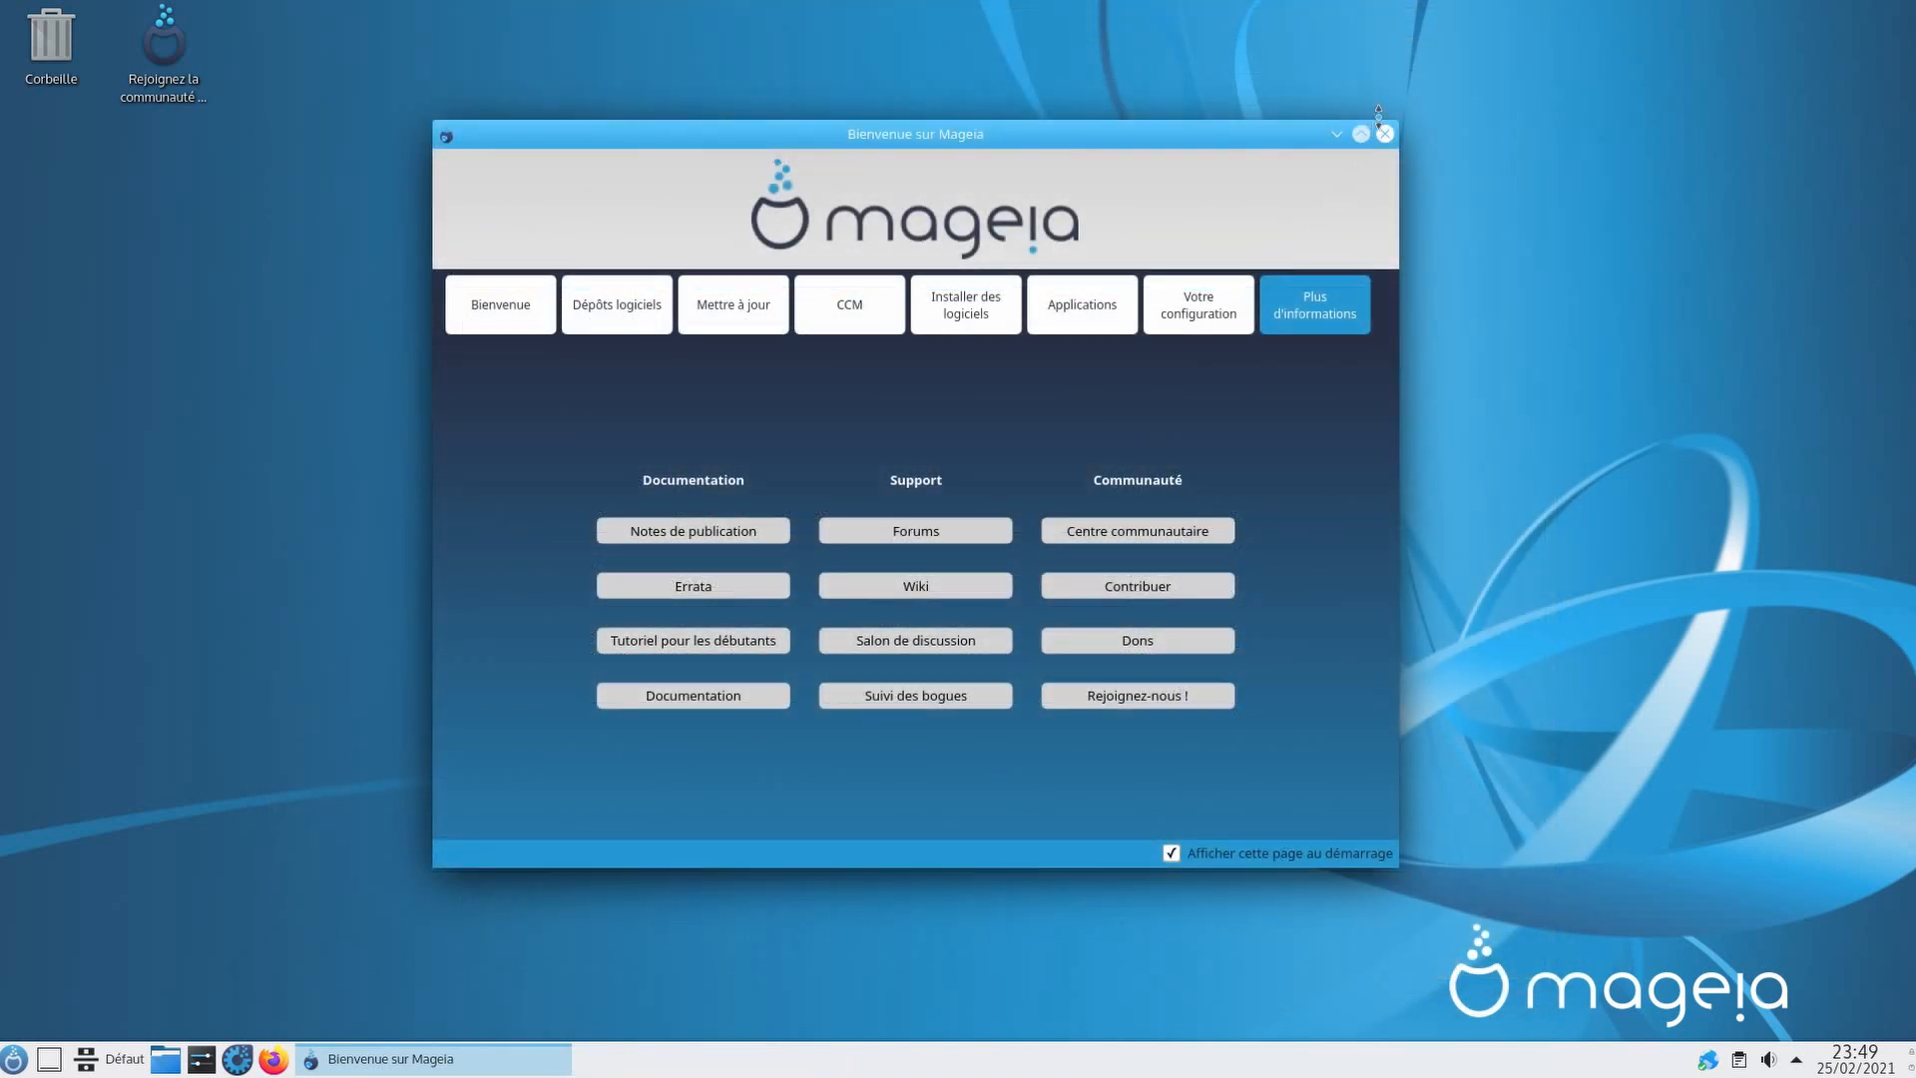
Step: Close the 'Bienvenue sur Mageia' window
{"action": "left_click", "coordinate": [1384, 133]}
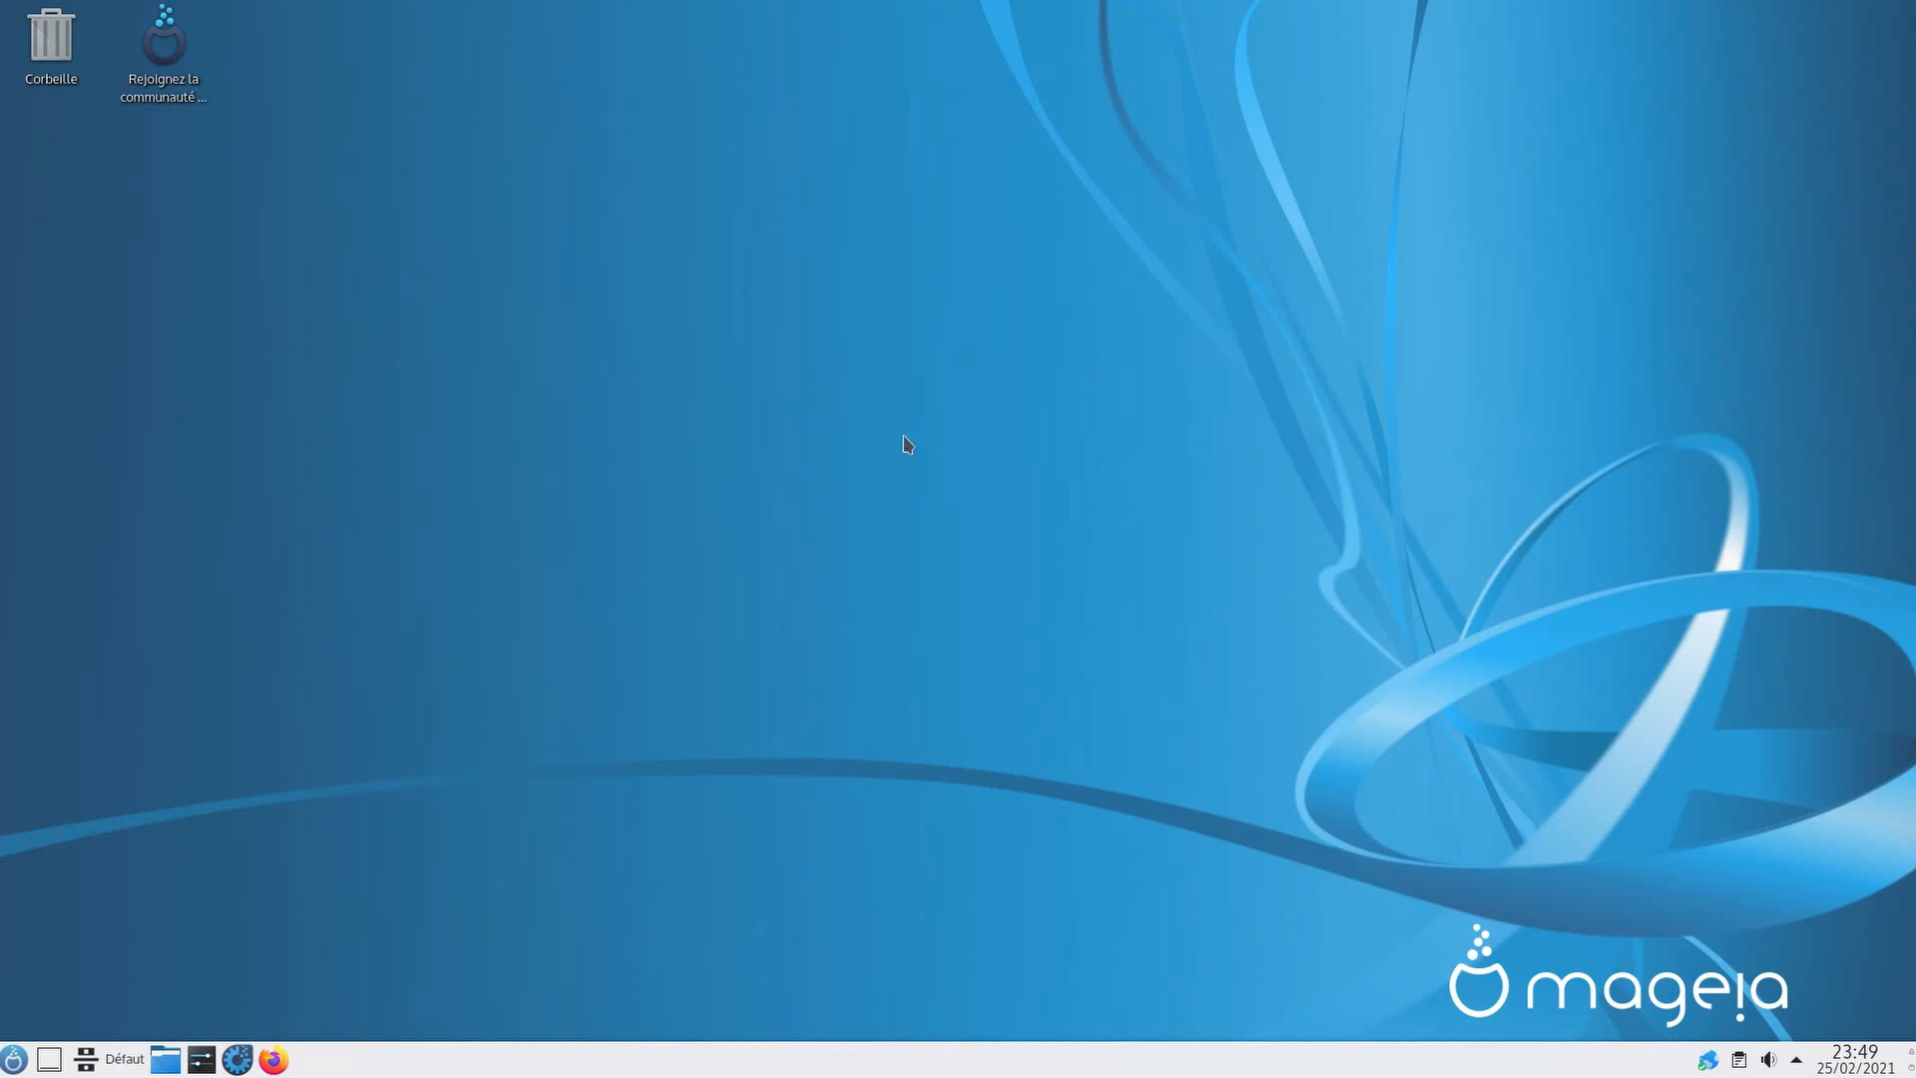
Step: Apply the Brise sombre global theme in System Settings, then close the settings window
{"action": "left_click", "coordinate": [201, 1059]}
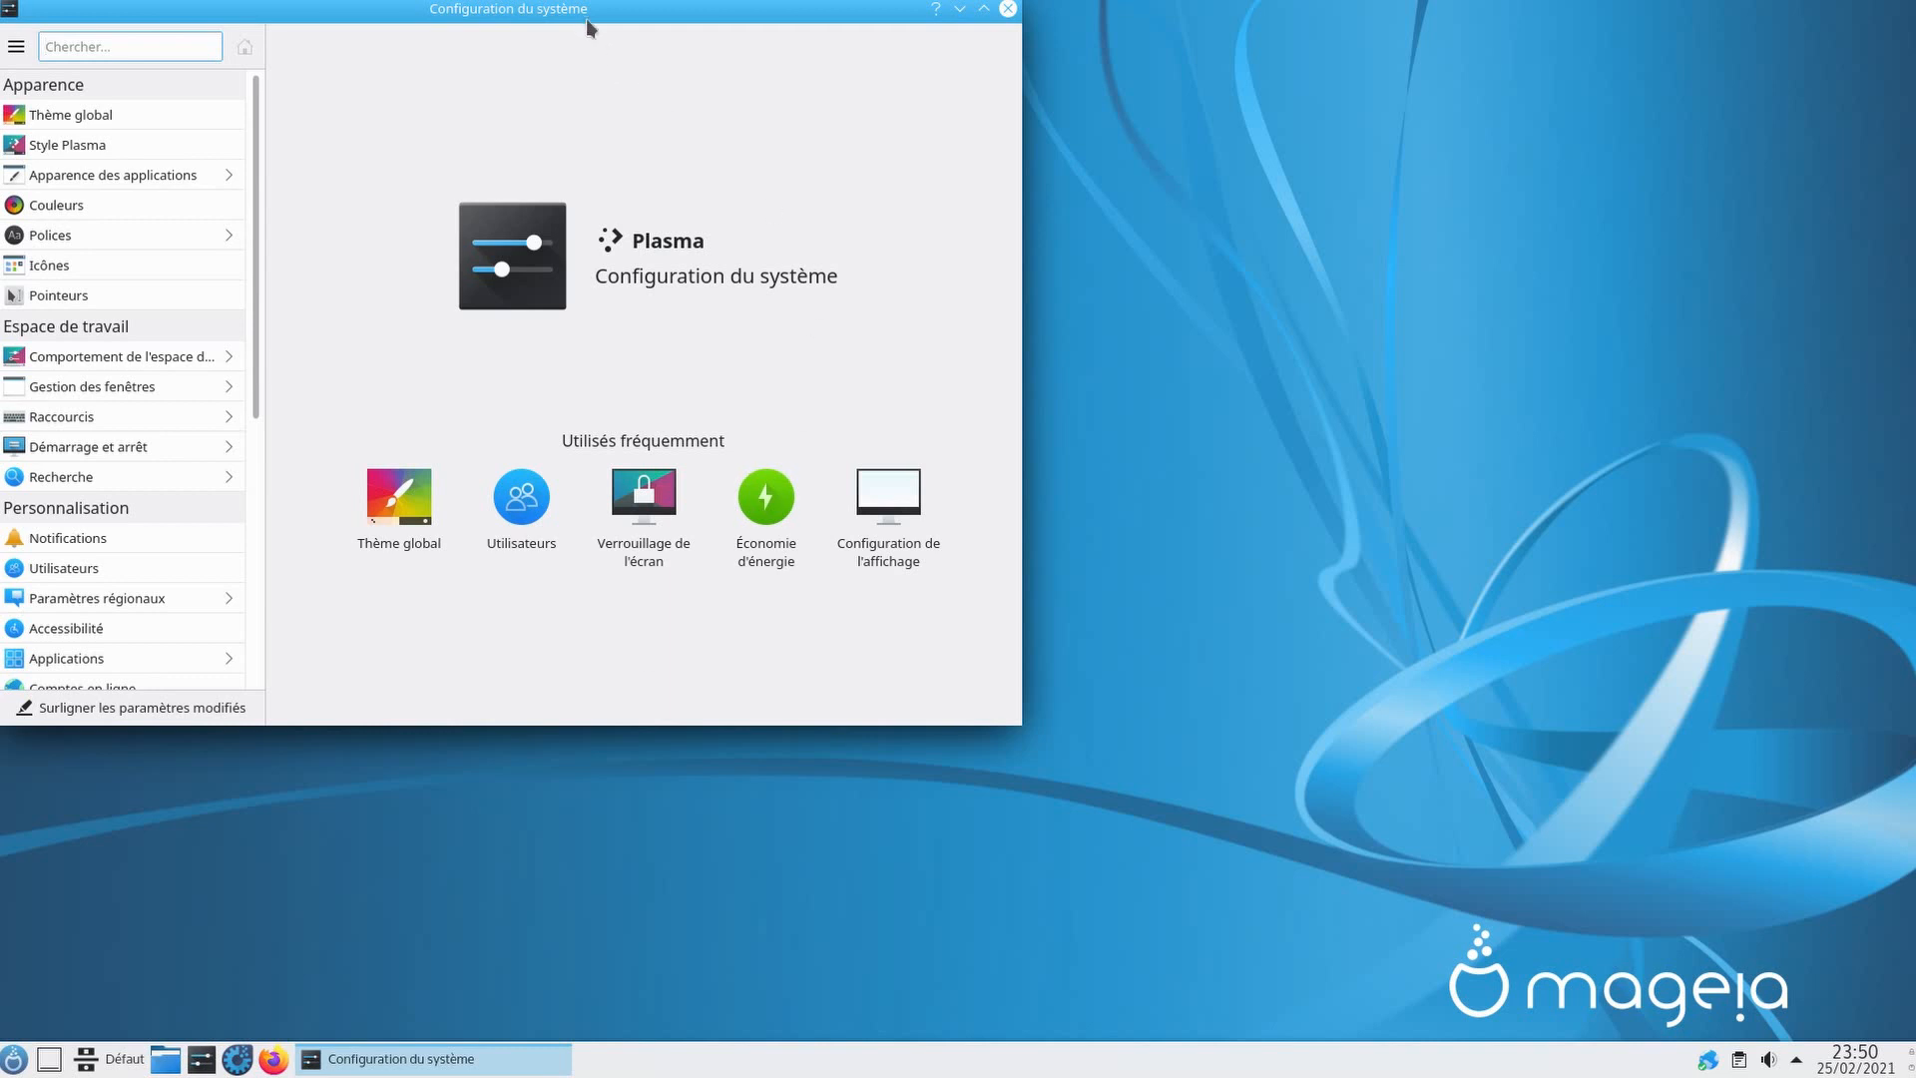
{"action": "left_click_drag", "start_coordinate": [585, 18], "coordinate": [1104, 163]}
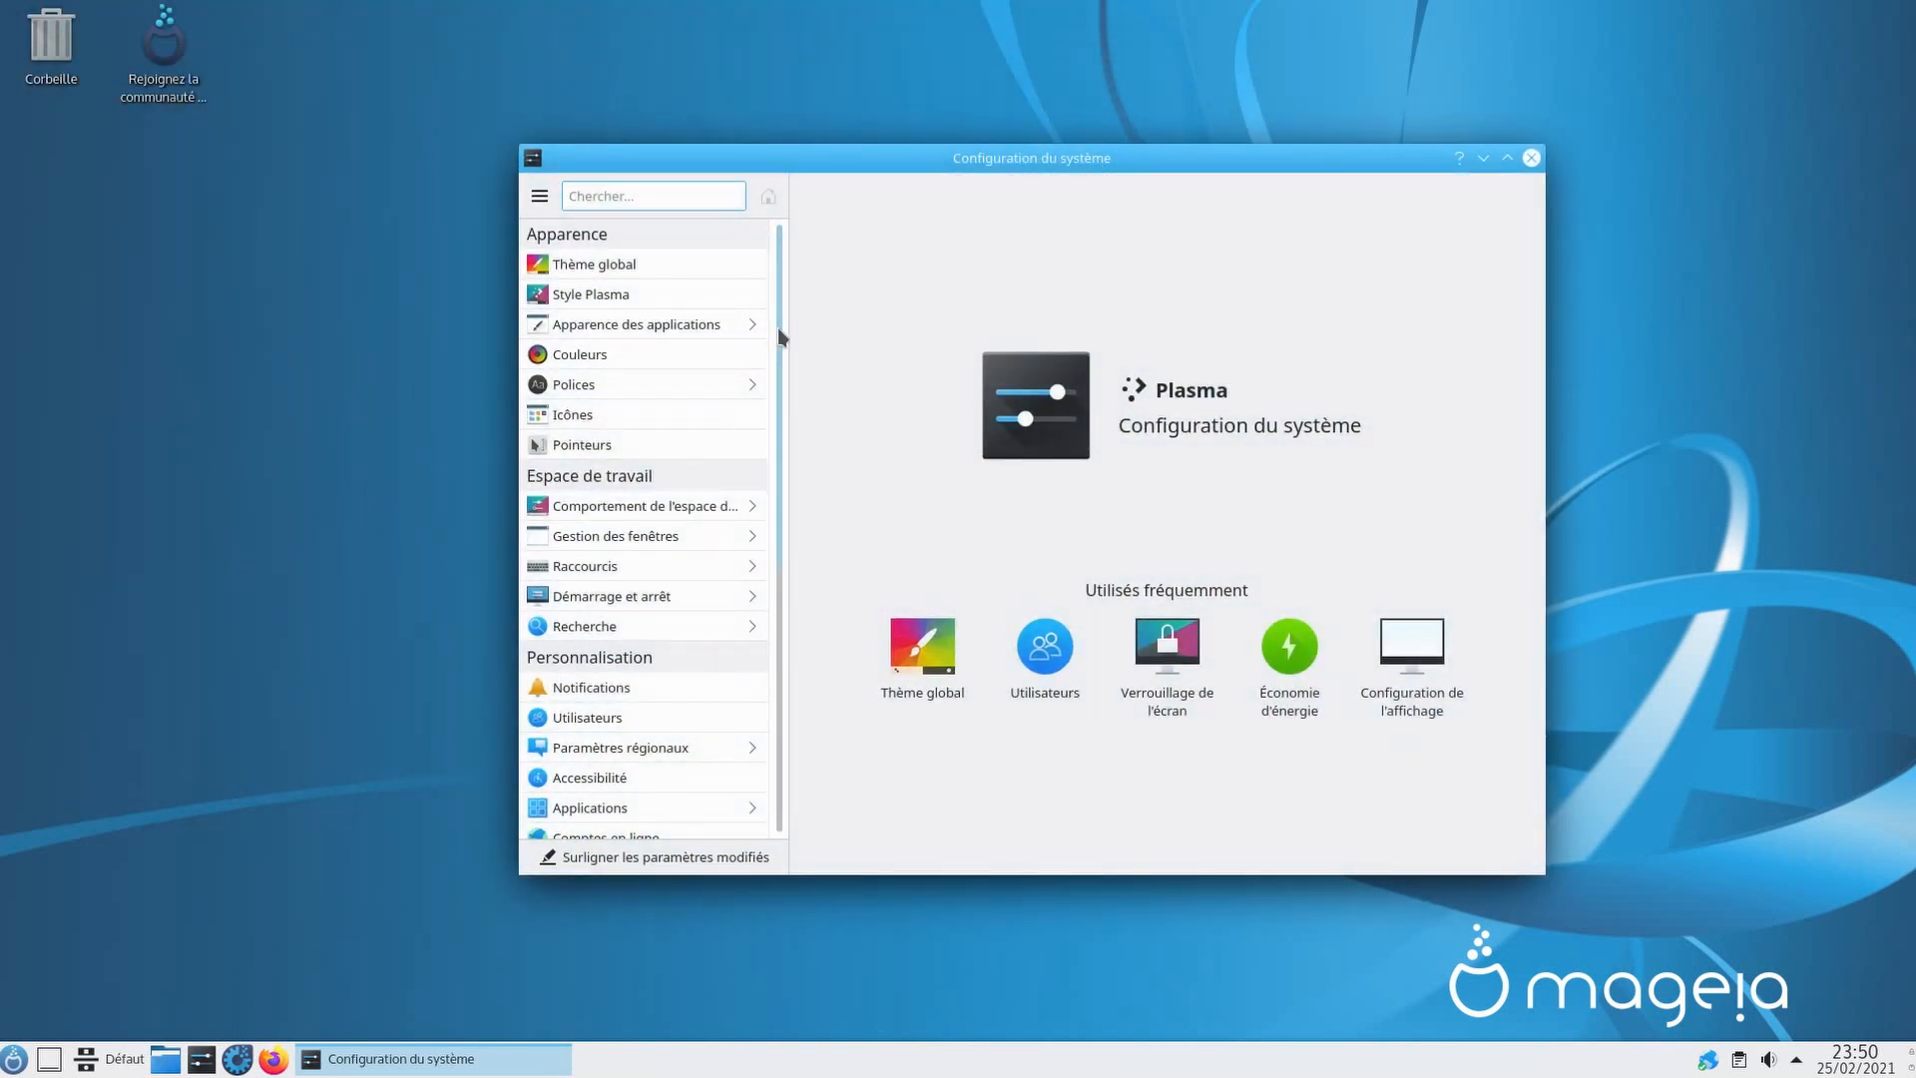
{"action": "left_click", "coordinate": [704, 265]}
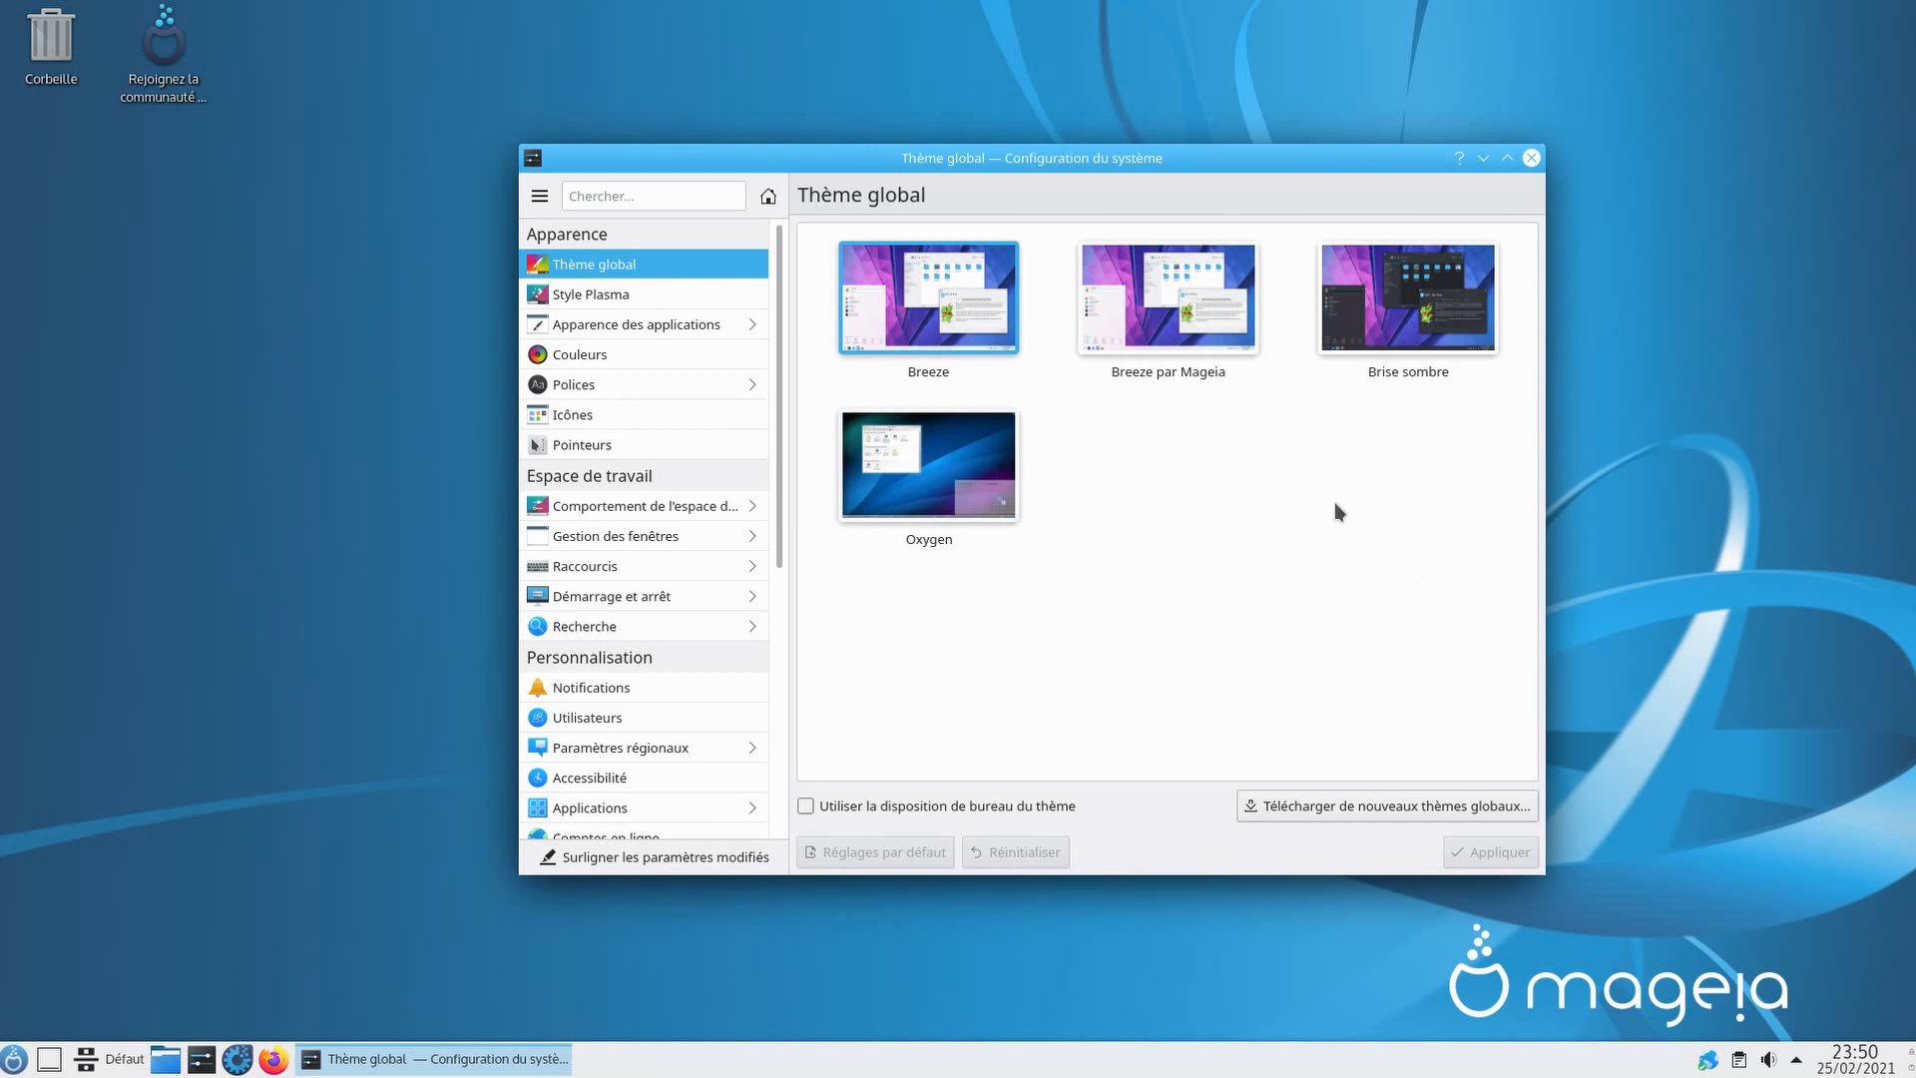
{"action": "left_click", "coordinate": [1398, 305]}
{"action": "left_click", "coordinate": [1491, 853]}
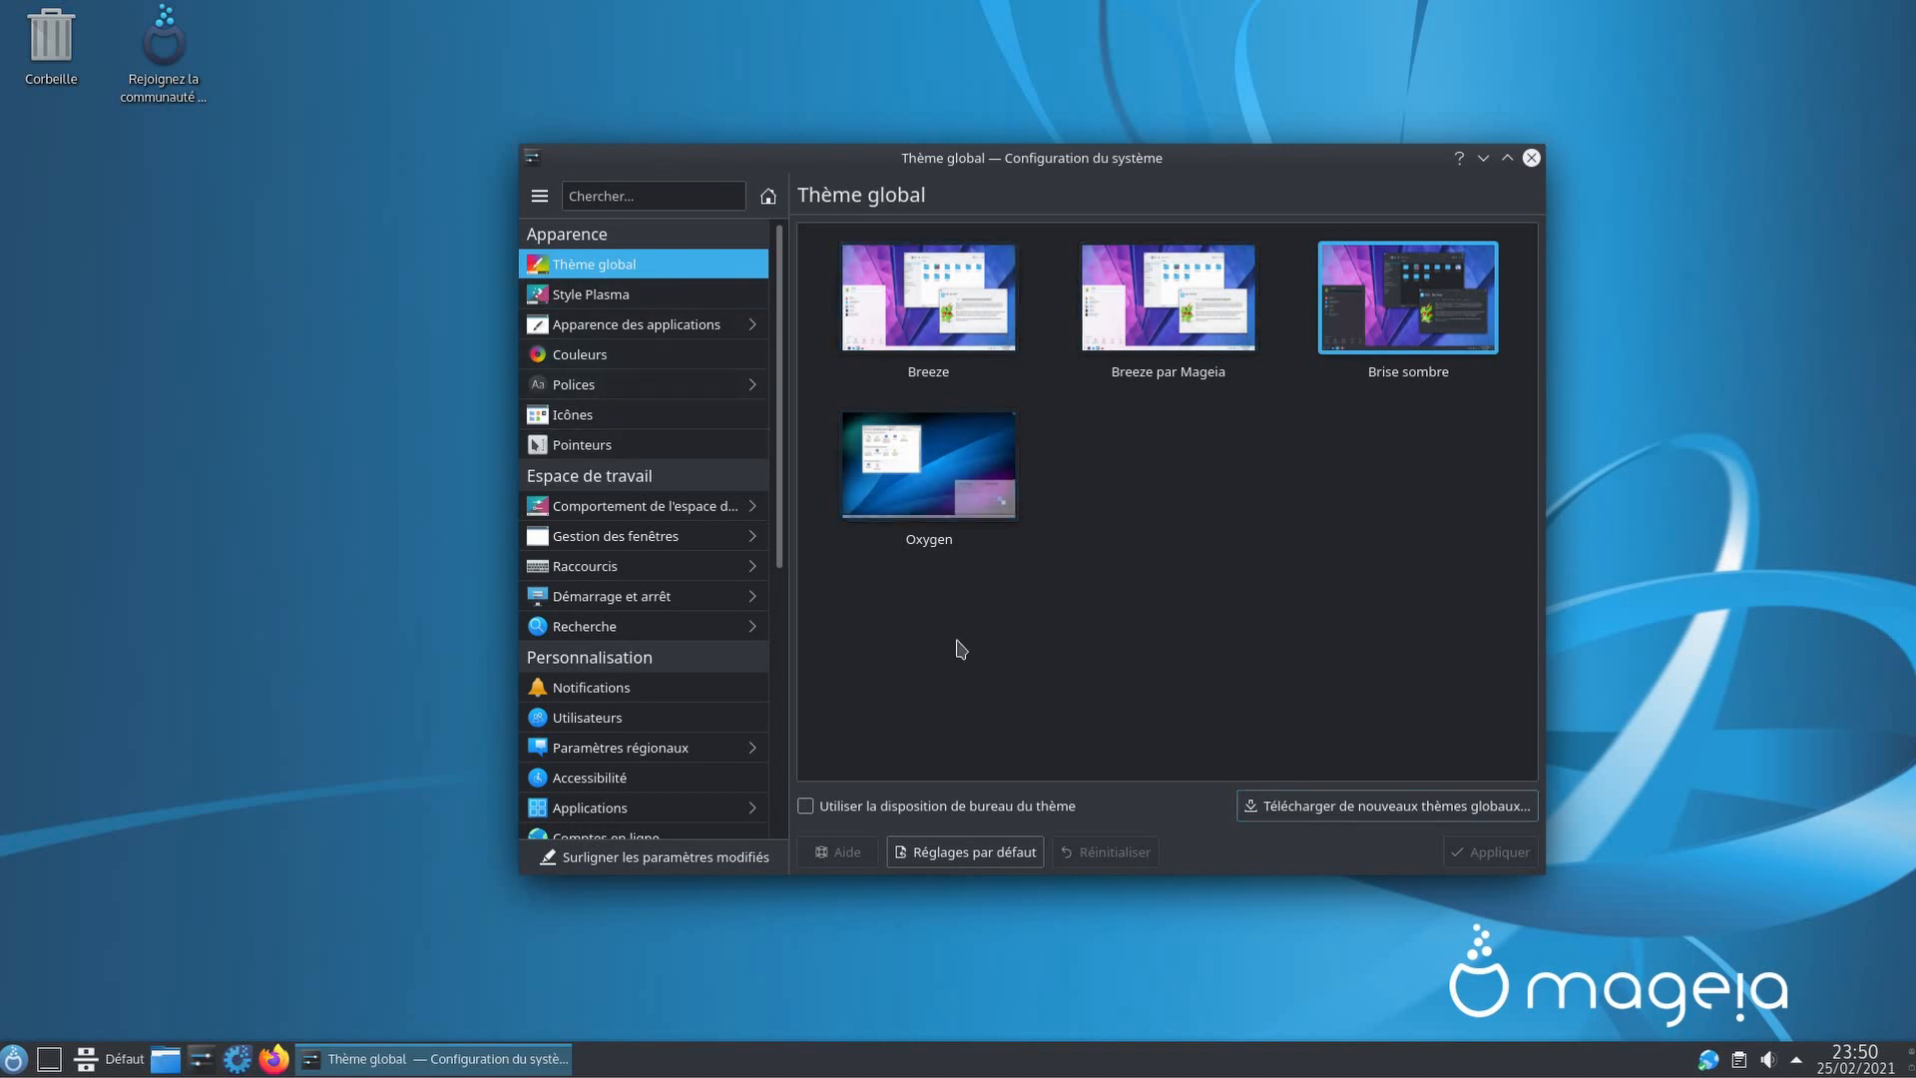
{"action": "left_click", "coordinate": [1532, 158]}
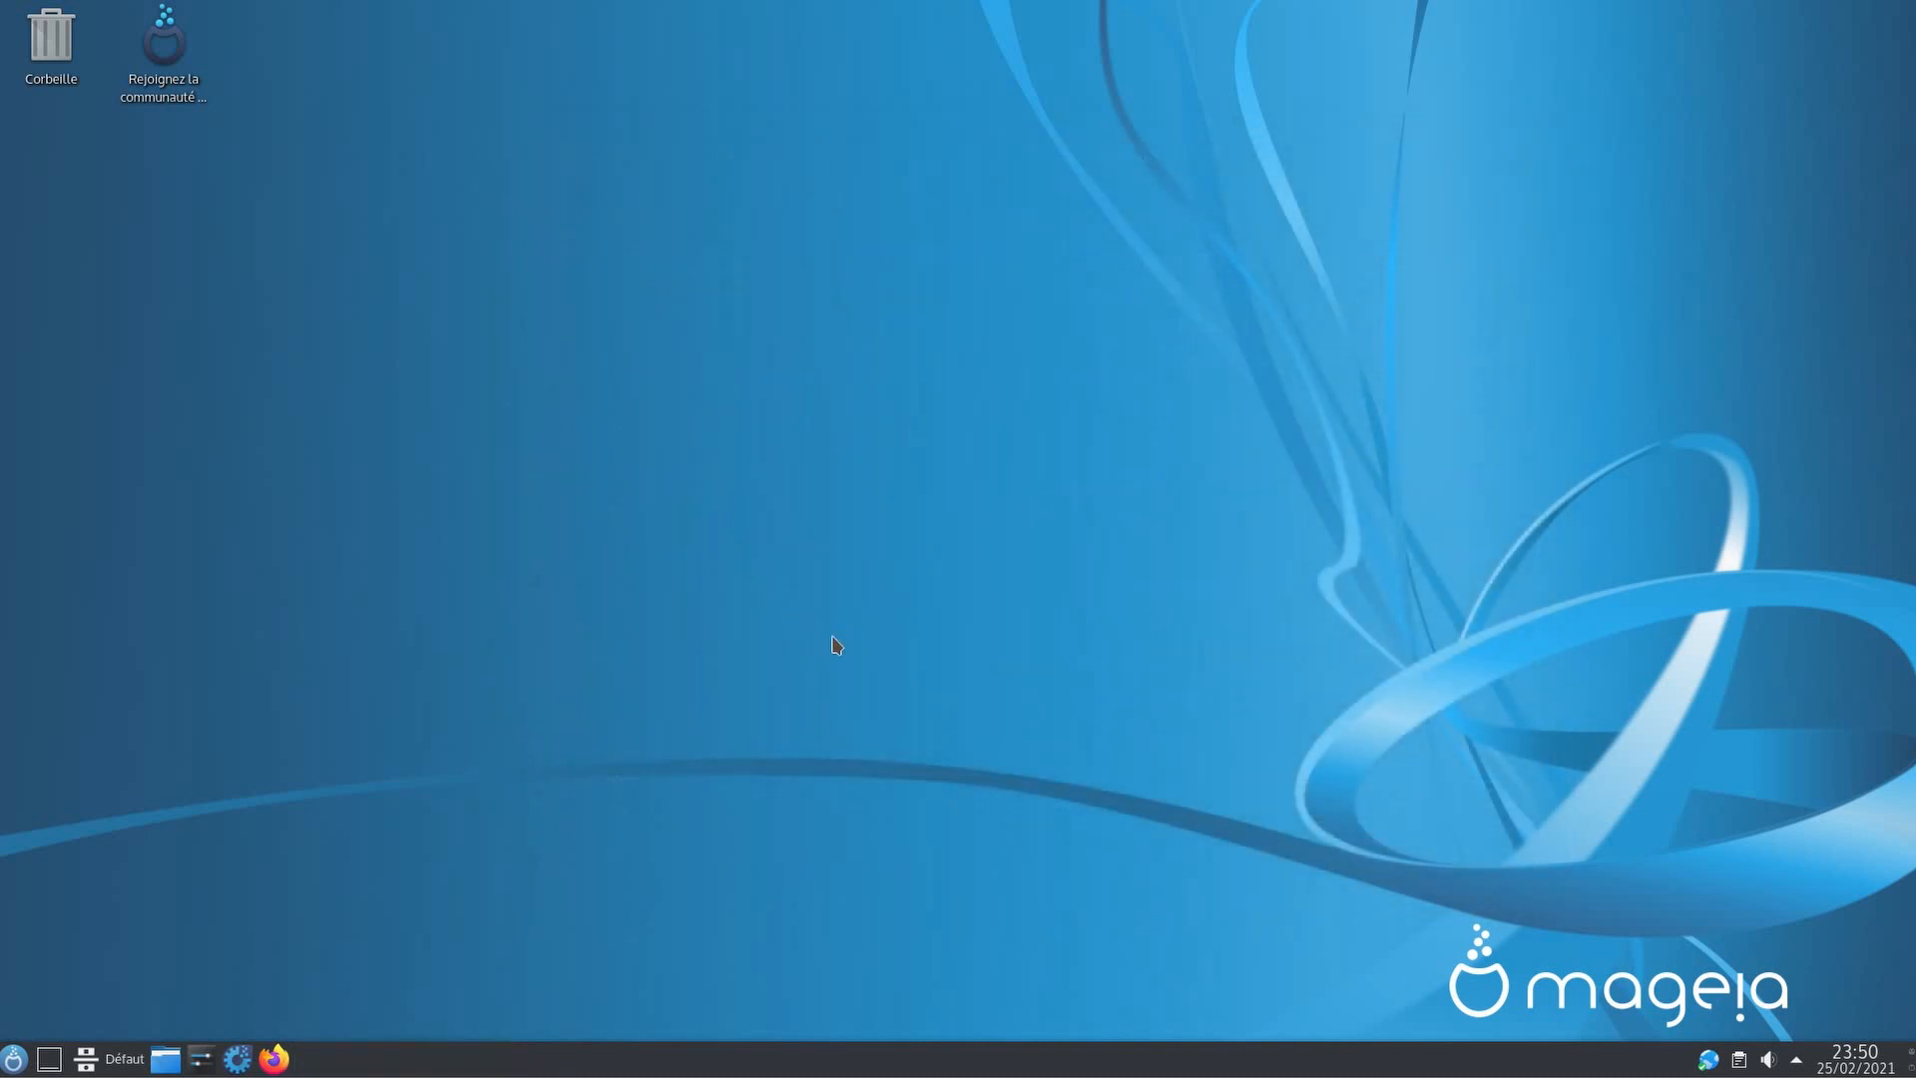
Step: Open 'Configurer le bureau et le fonds d'écran…' from the desktop menu and centre the window
{"action": "right_click", "coordinate": [834, 635]}
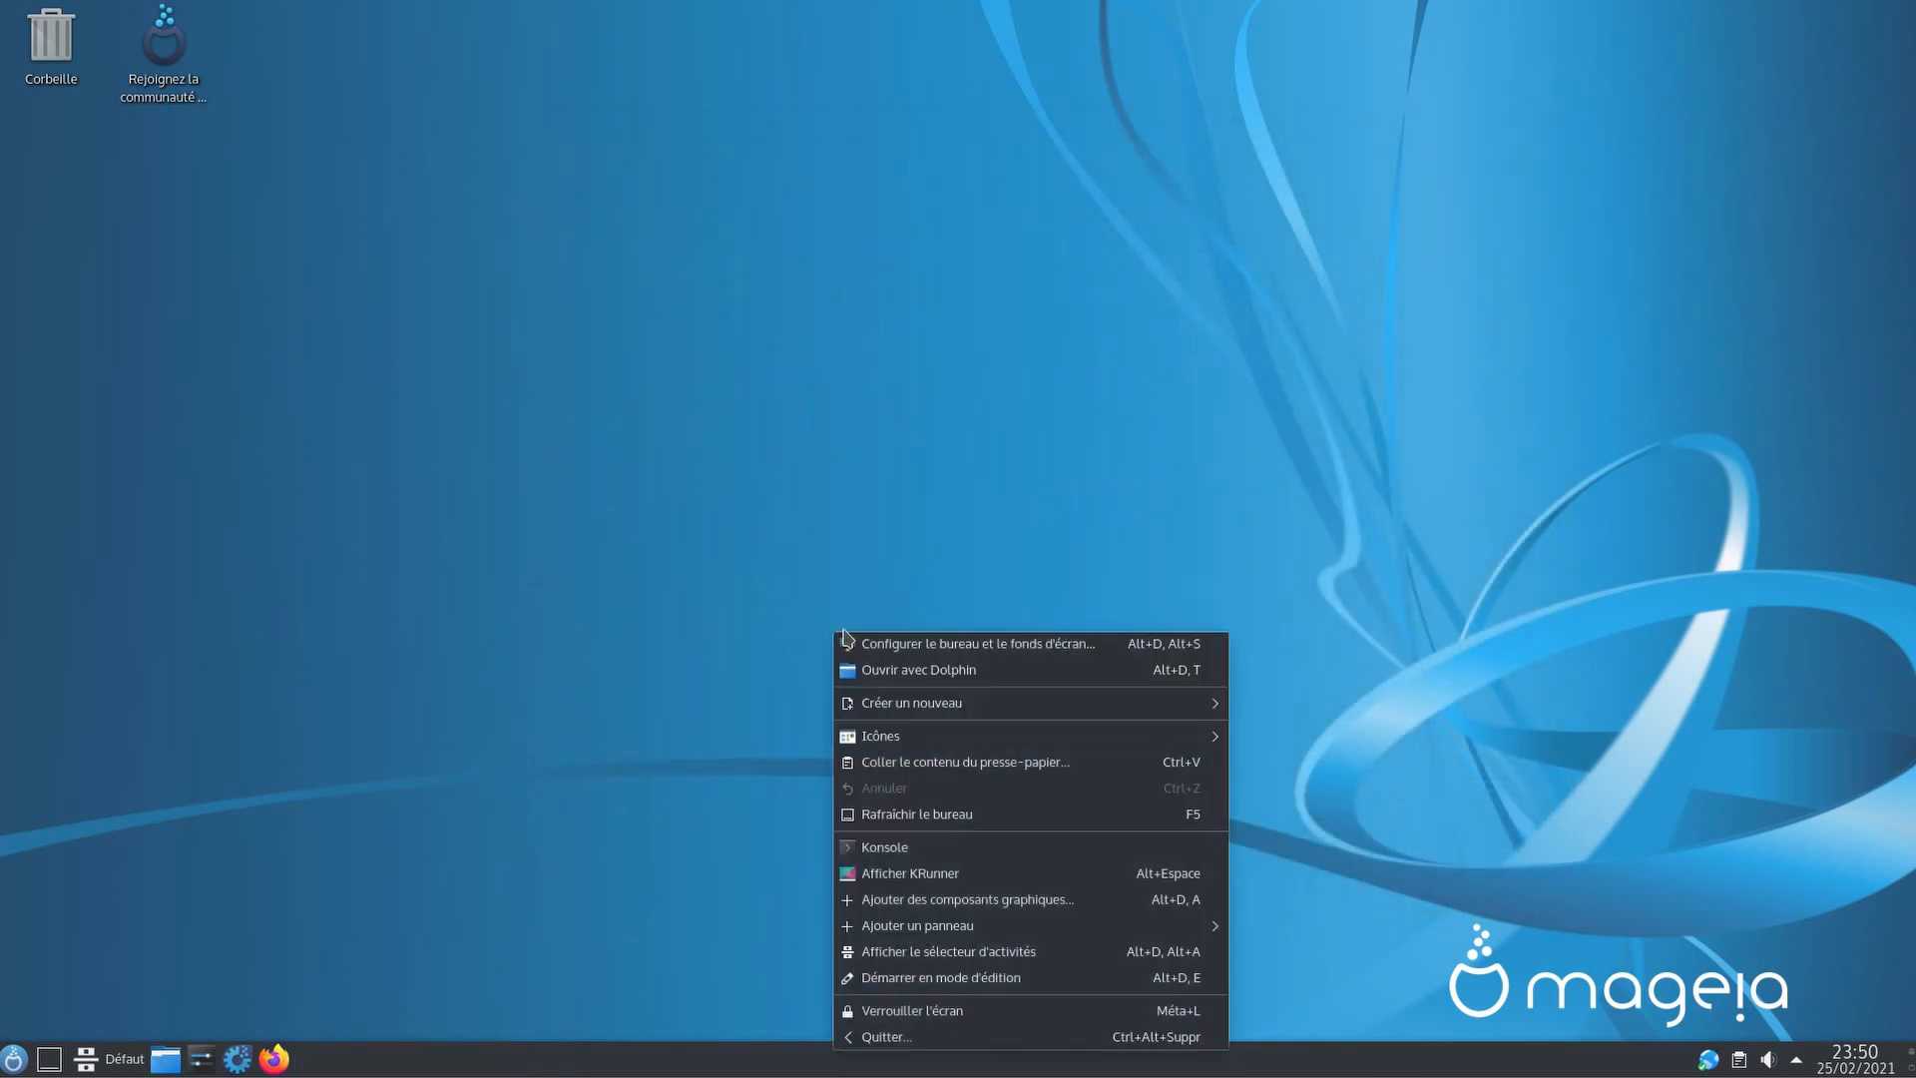
{"action": "left_click", "coordinate": [1107, 647]}
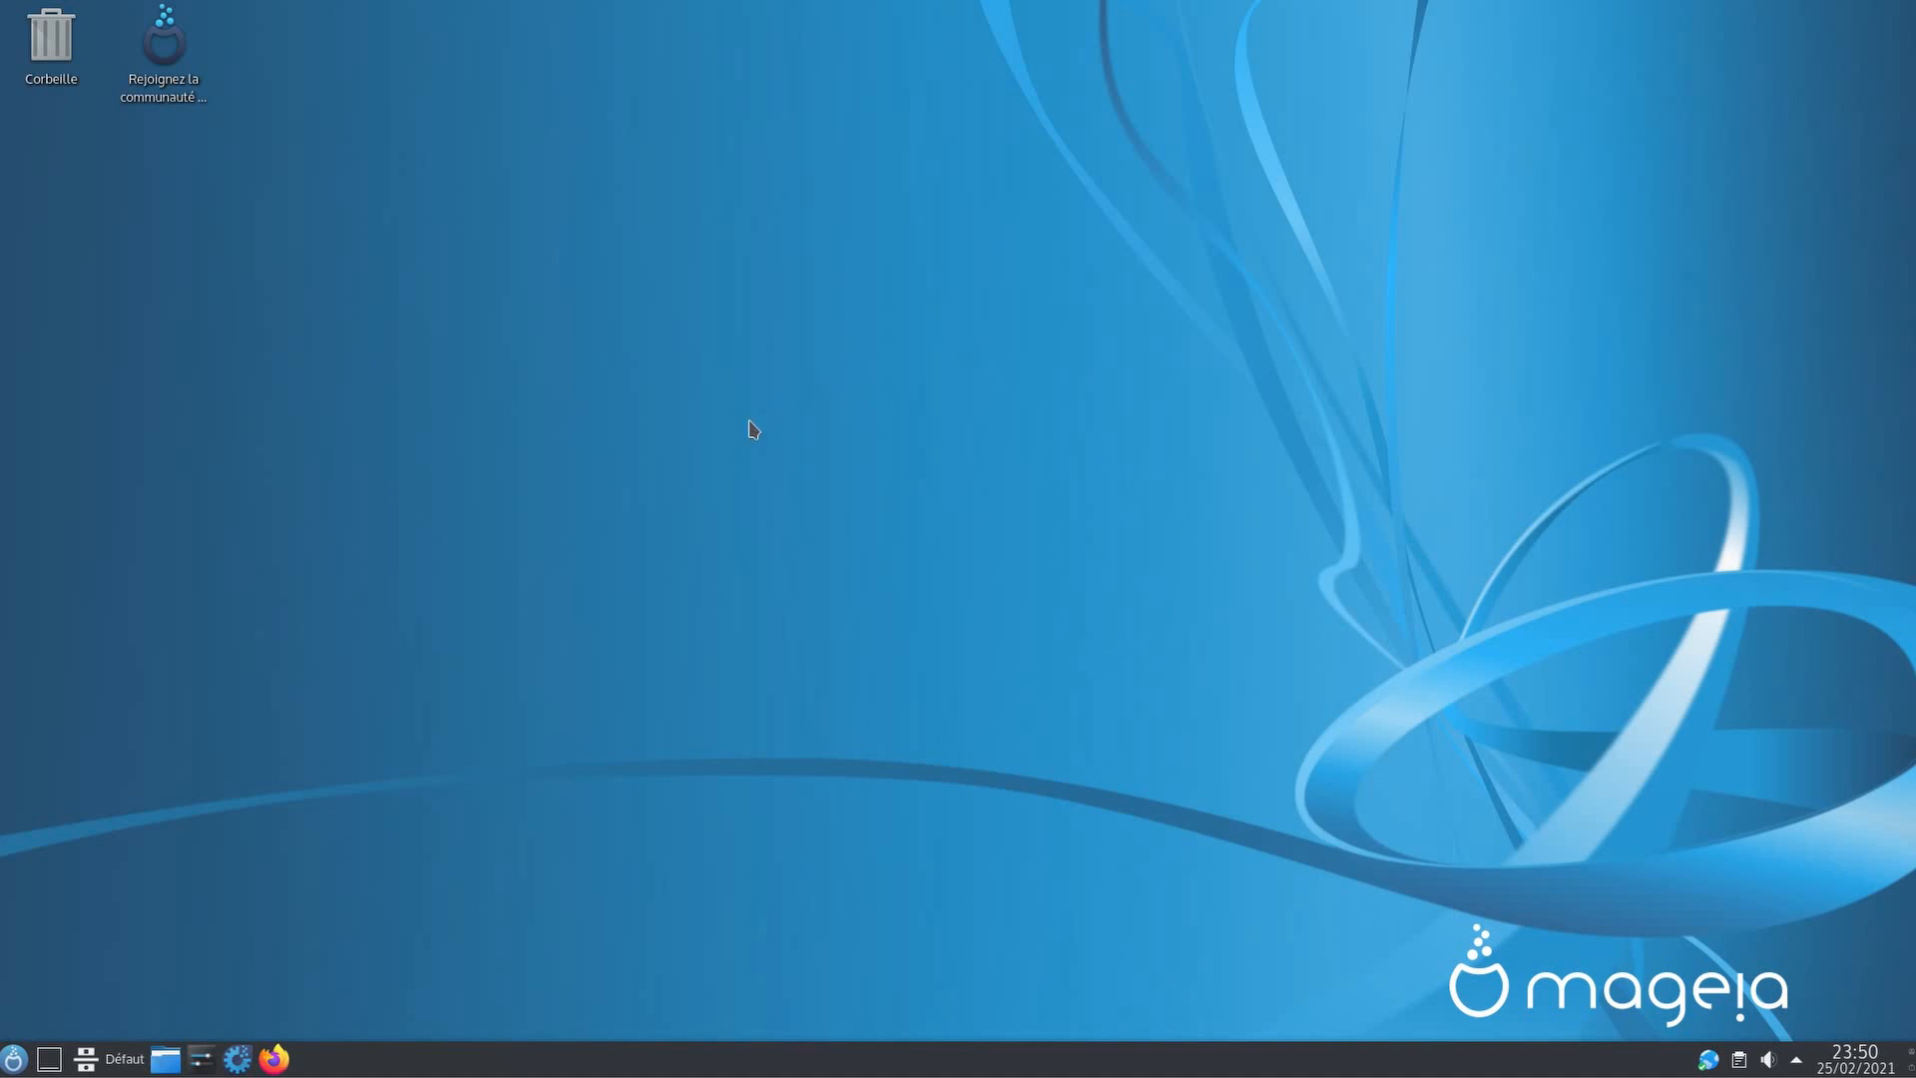
{"action": "left_click_drag", "start_coordinate": [513, 21], "coordinate": [831, 177]}
{"action": "right_click", "coordinate": [1305, 396]}
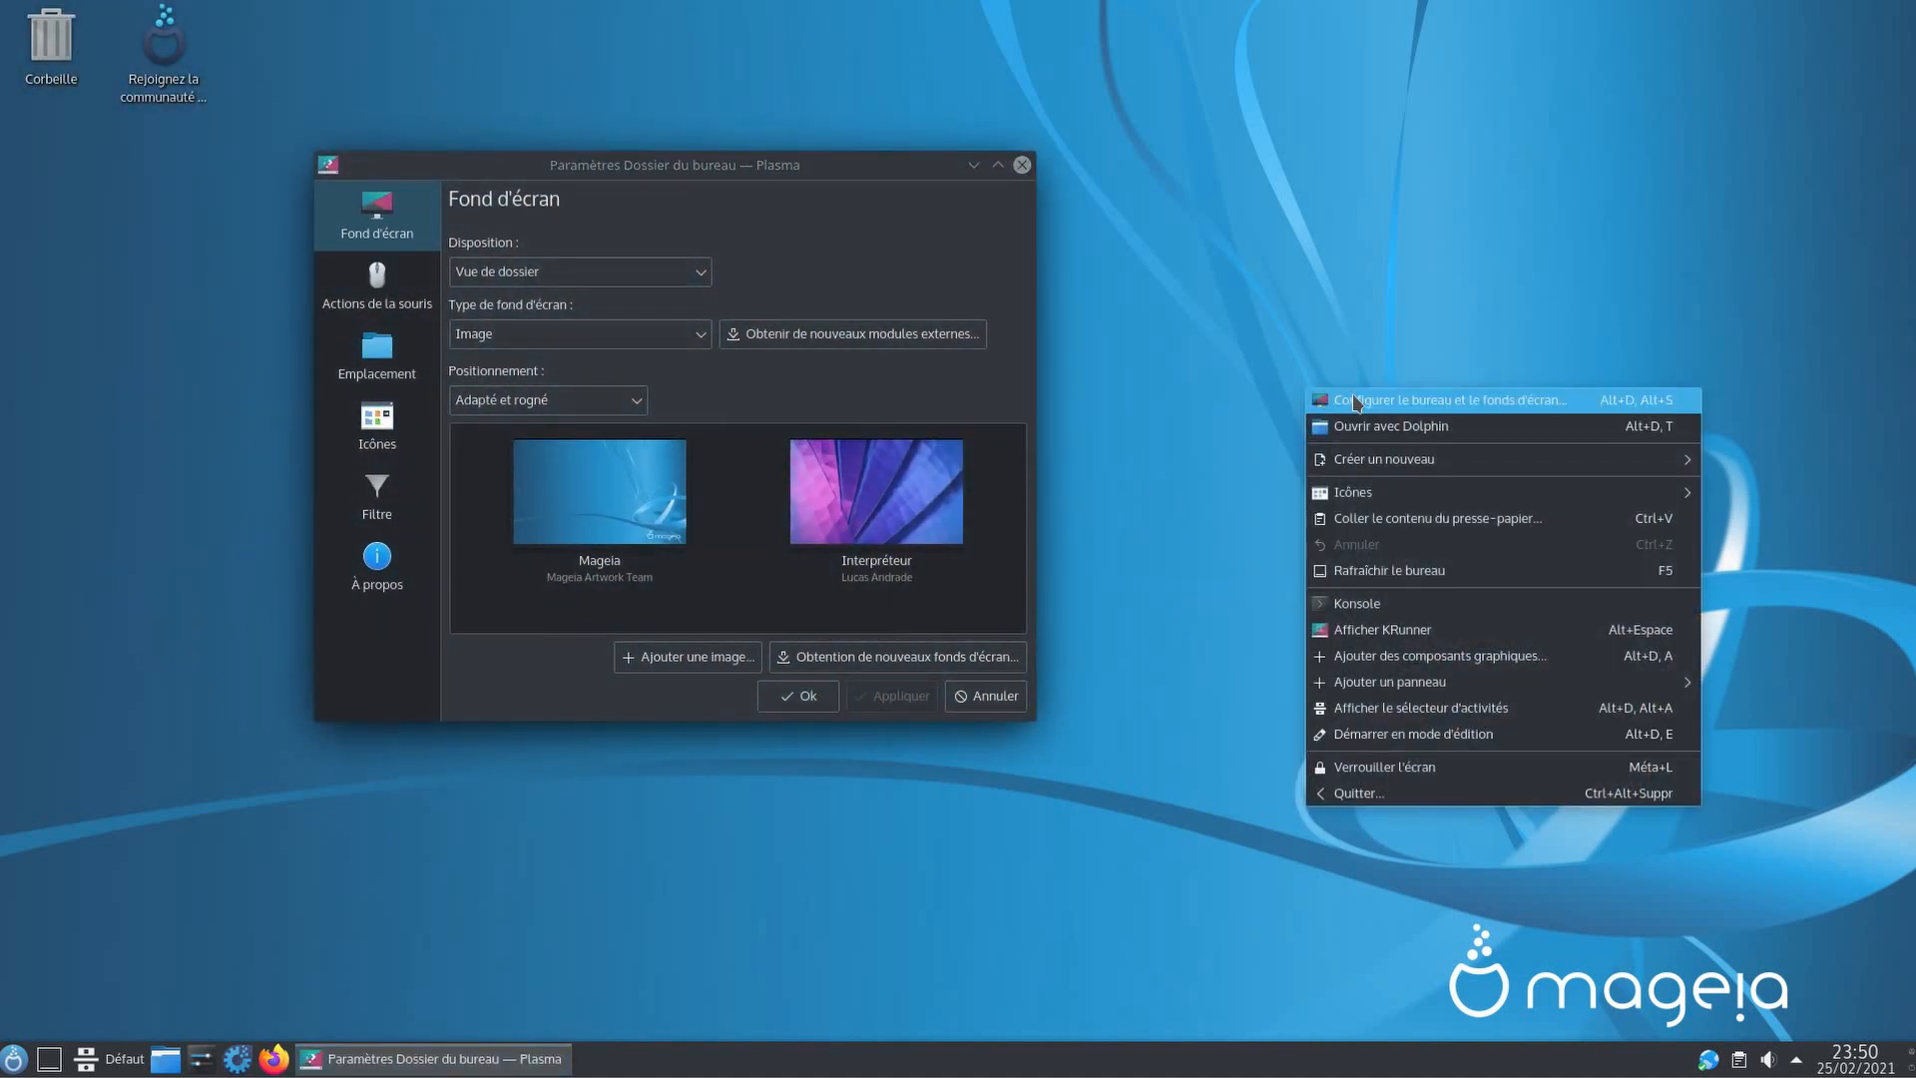
{"action": "left_click", "coordinate": [893, 619]}
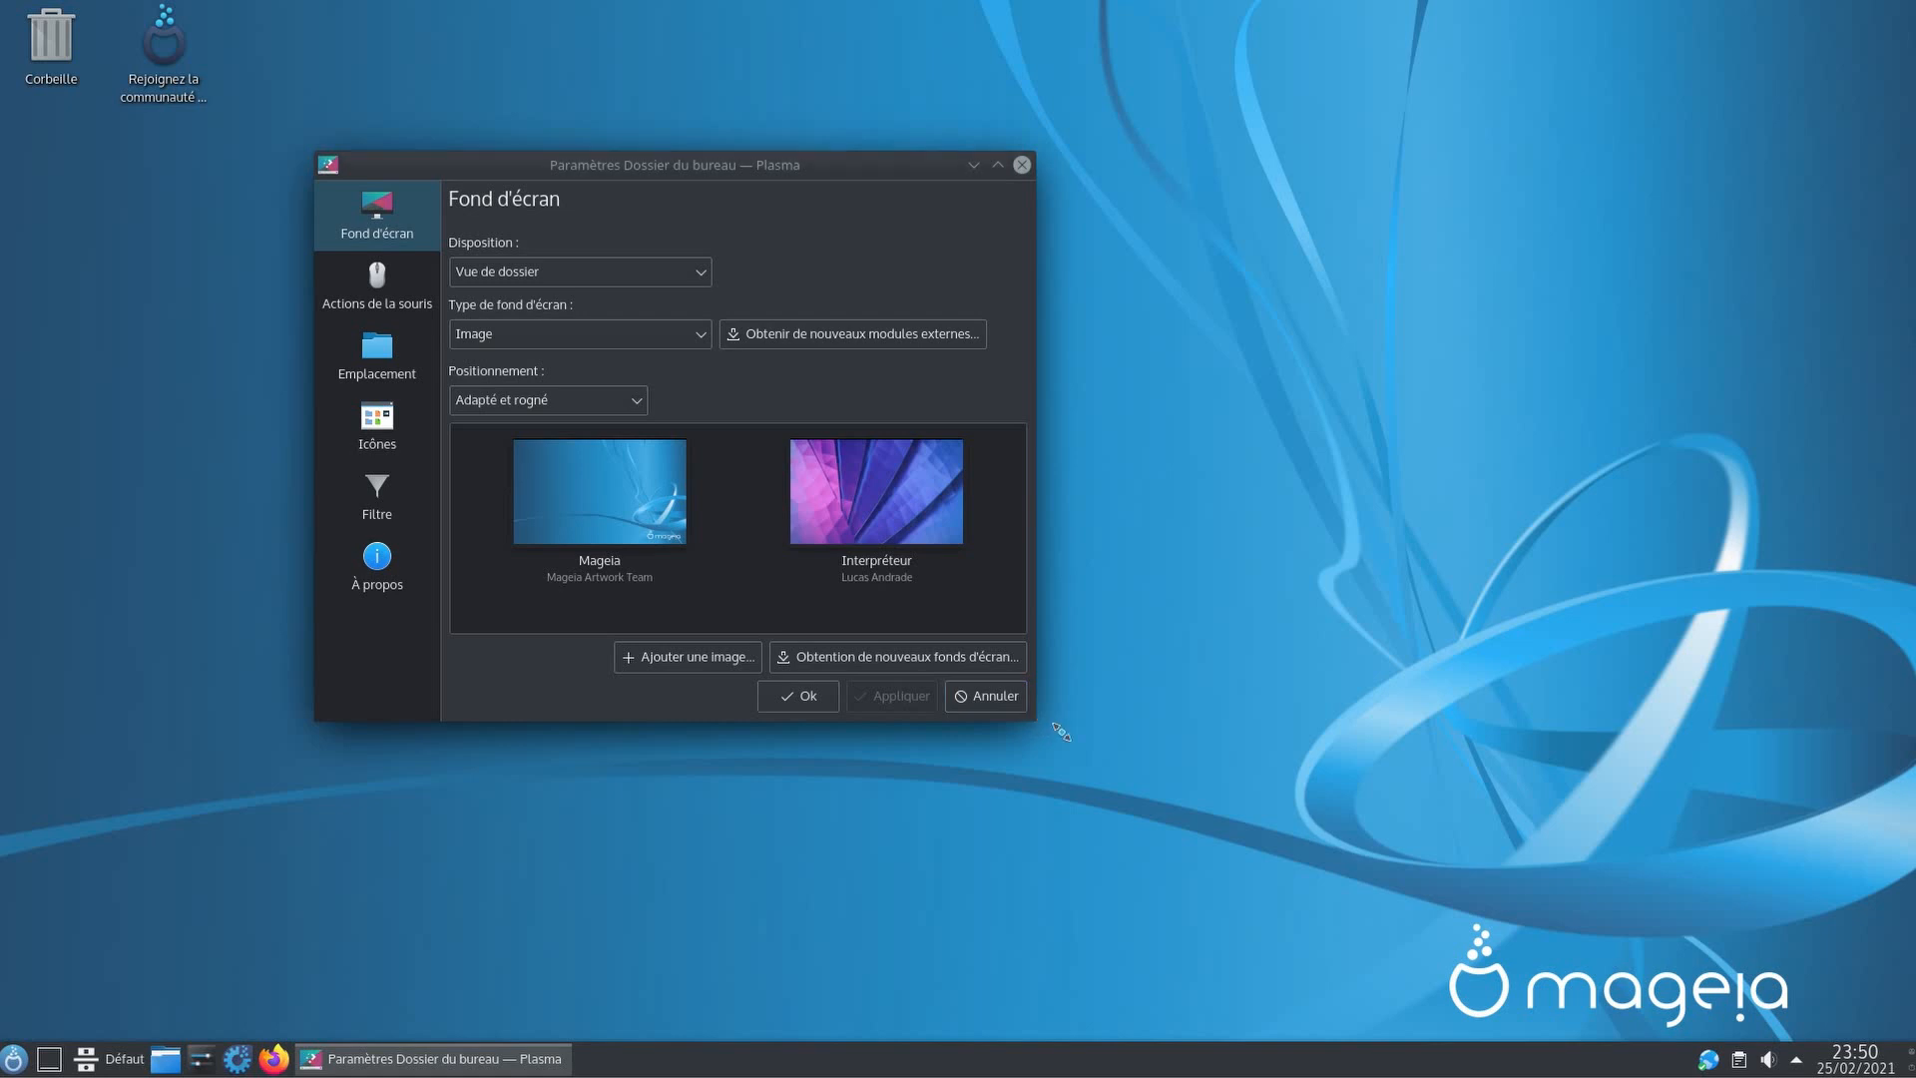
Step: Enlarge the wallpaper settings and bring up 'Obtention de nouveaux fonds d'écran…' with 1920×1080 wallpapers
{"action": "left_click_drag", "start_coordinate": [1034, 717], "coordinate": [1374, 868]}
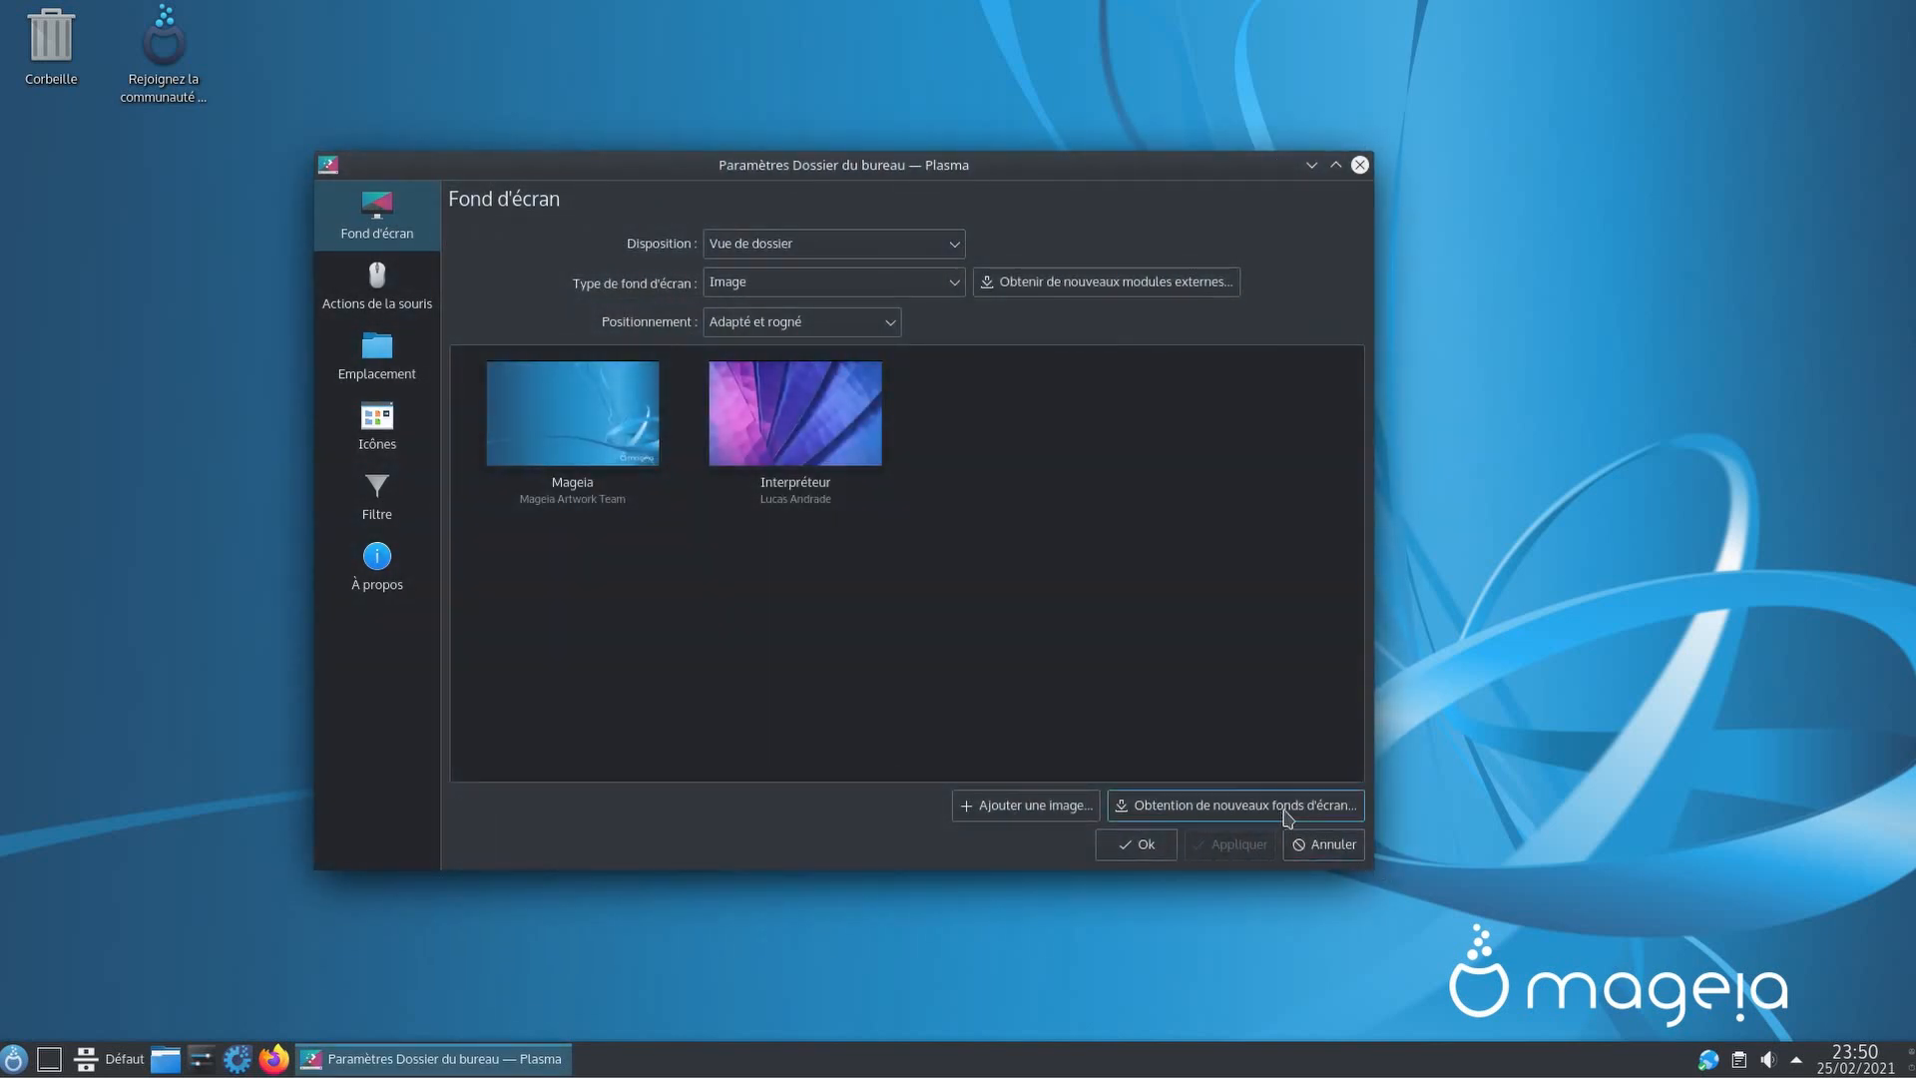
{"action": "left_click", "coordinate": [1138, 814]}
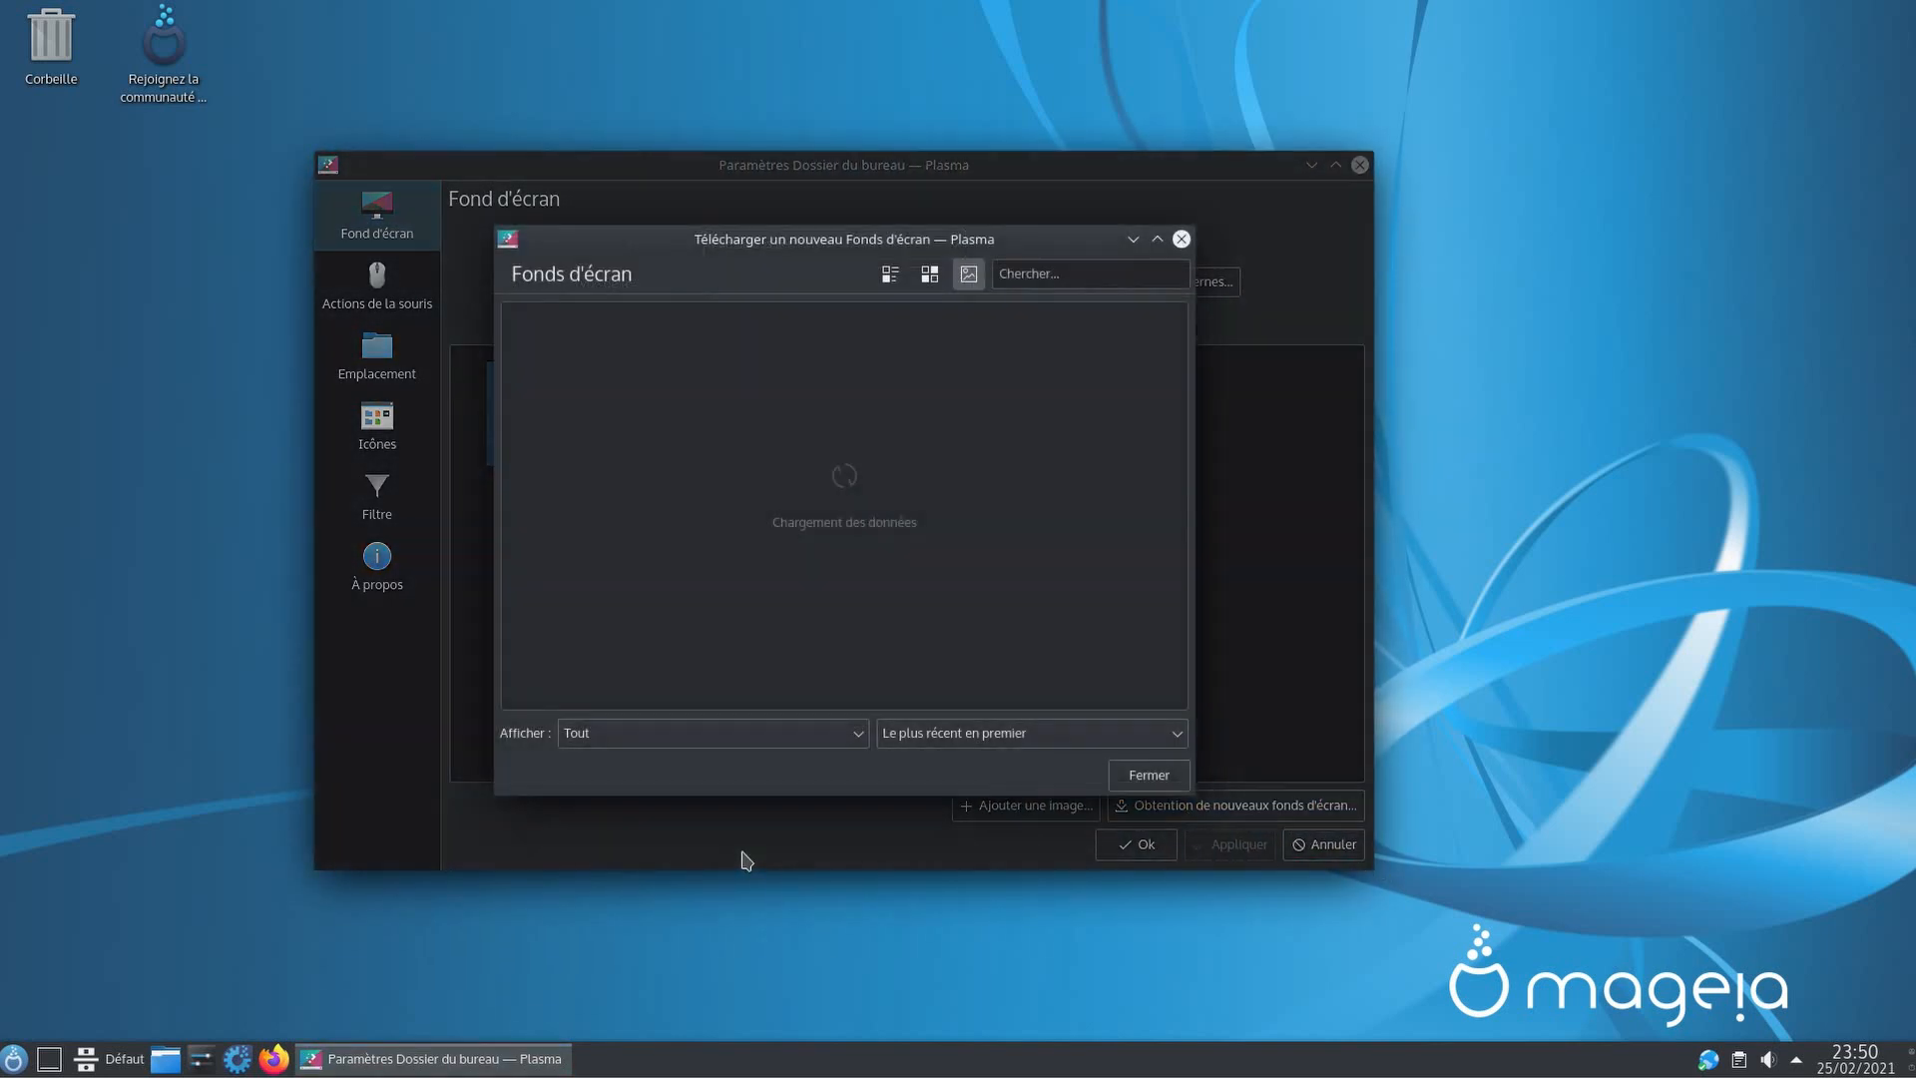
{"action": "left_click_drag", "start_coordinate": [879, 260], "coordinate": [833, 185]}
{"action": "mouse_move", "coordinate": [1060, 553]}
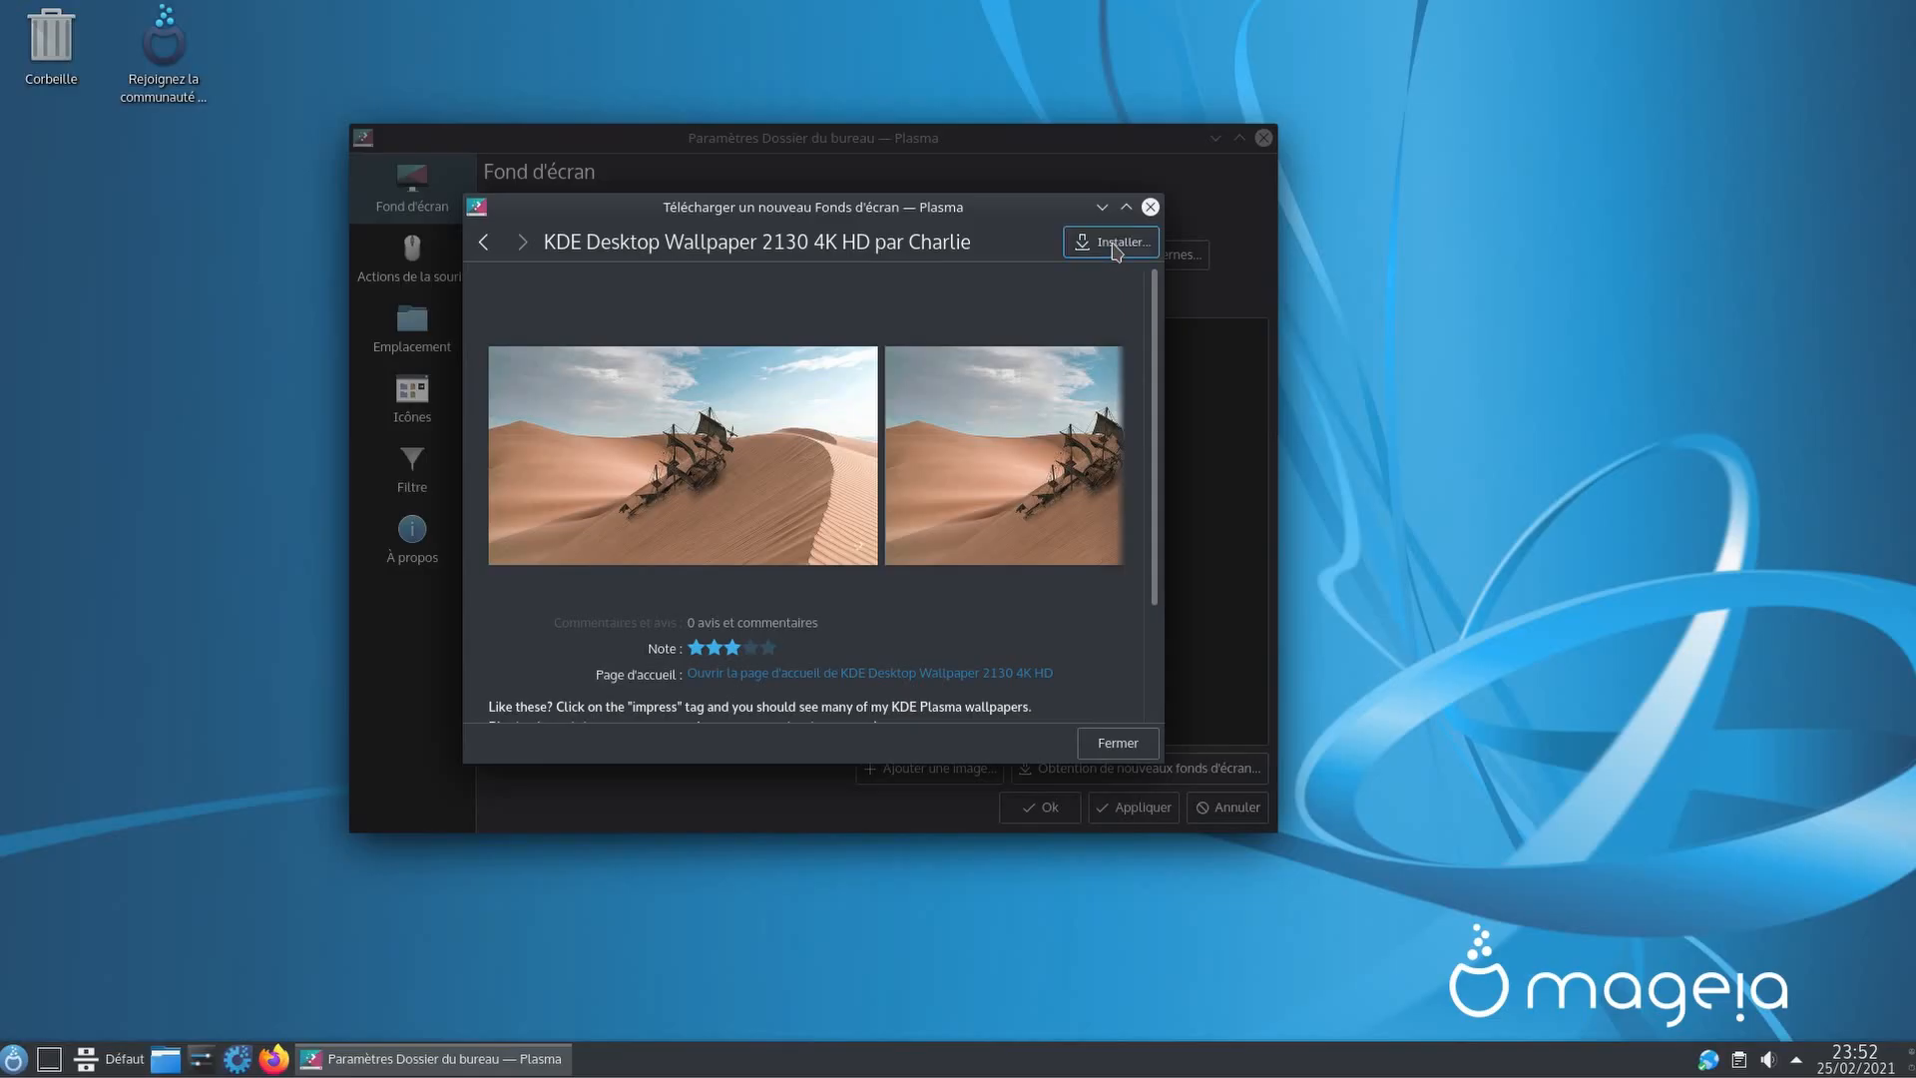
Step: Install the 2130 desert wallpaper as the 'HD No Logo Pl 2130.png' file
{"action": "left_click", "coordinate": [1115, 242]}
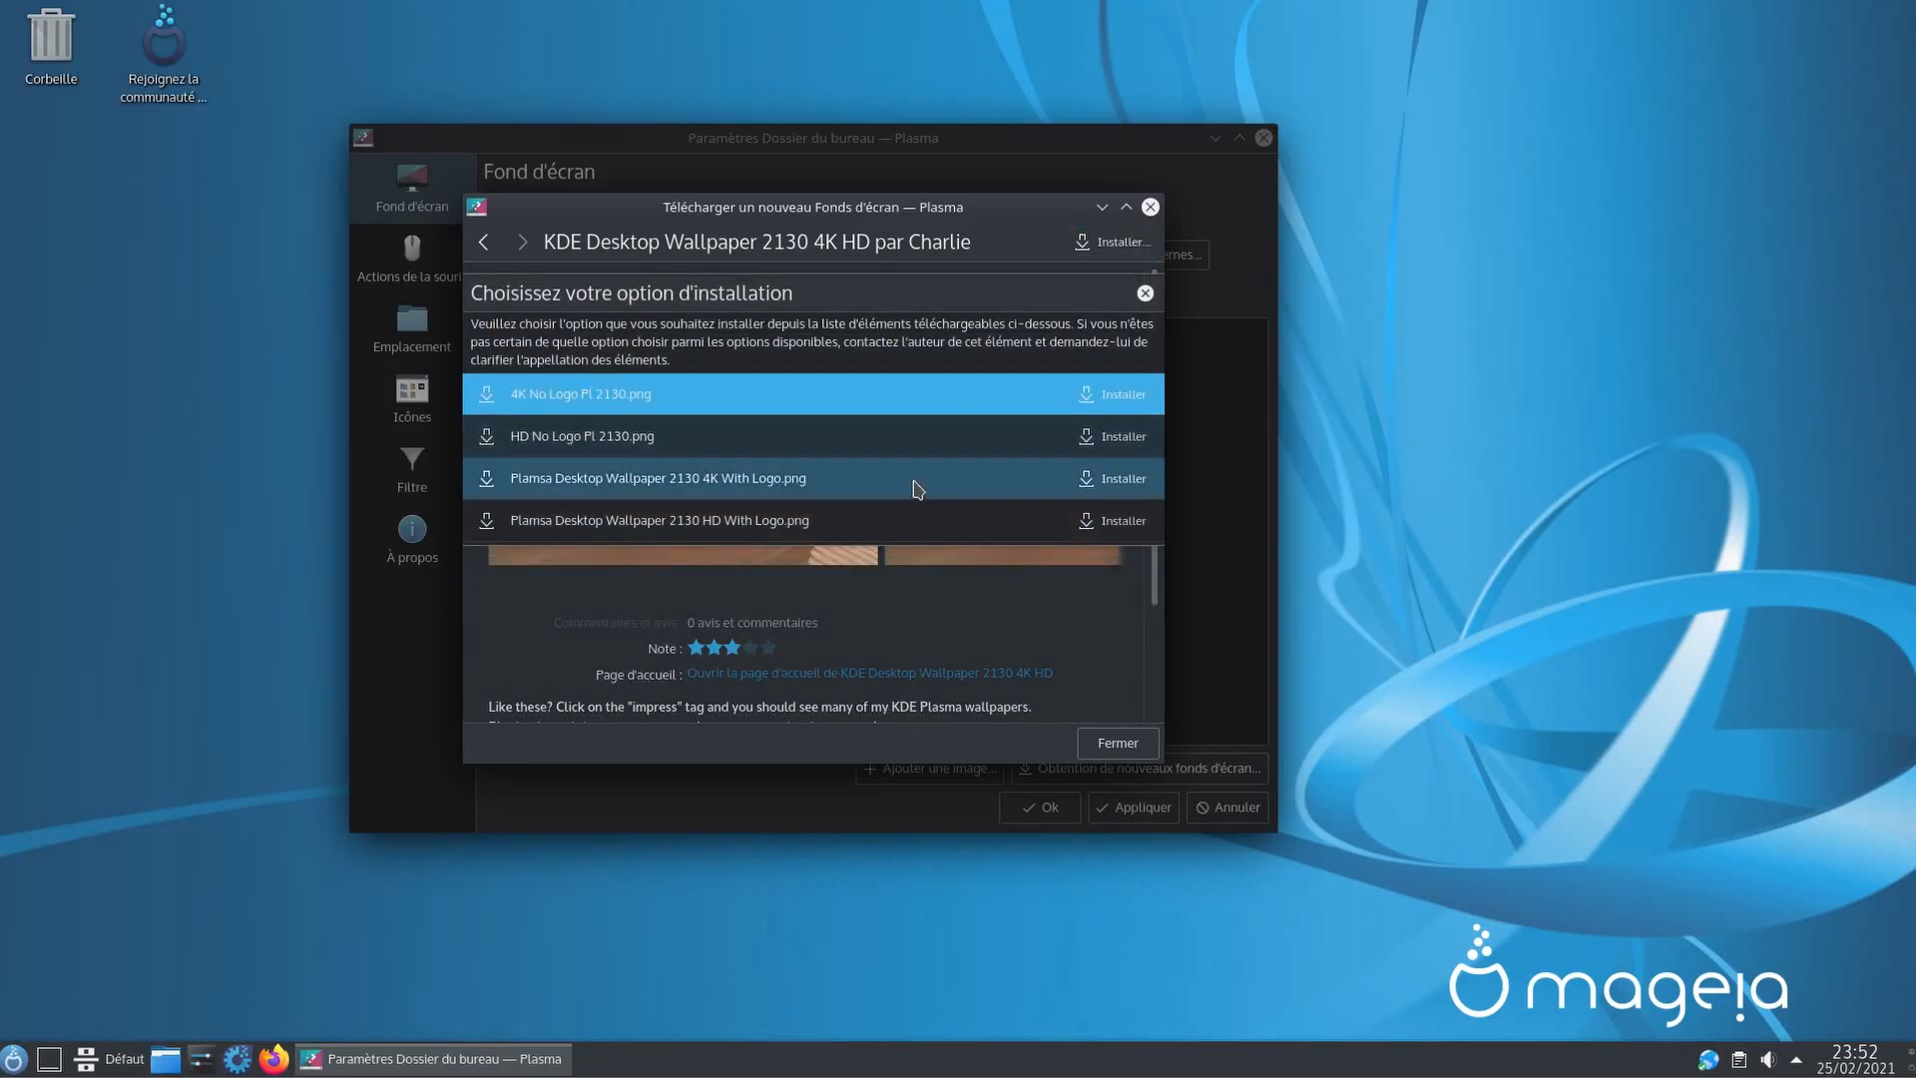
{"action": "left_click", "coordinate": [1087, 451]}
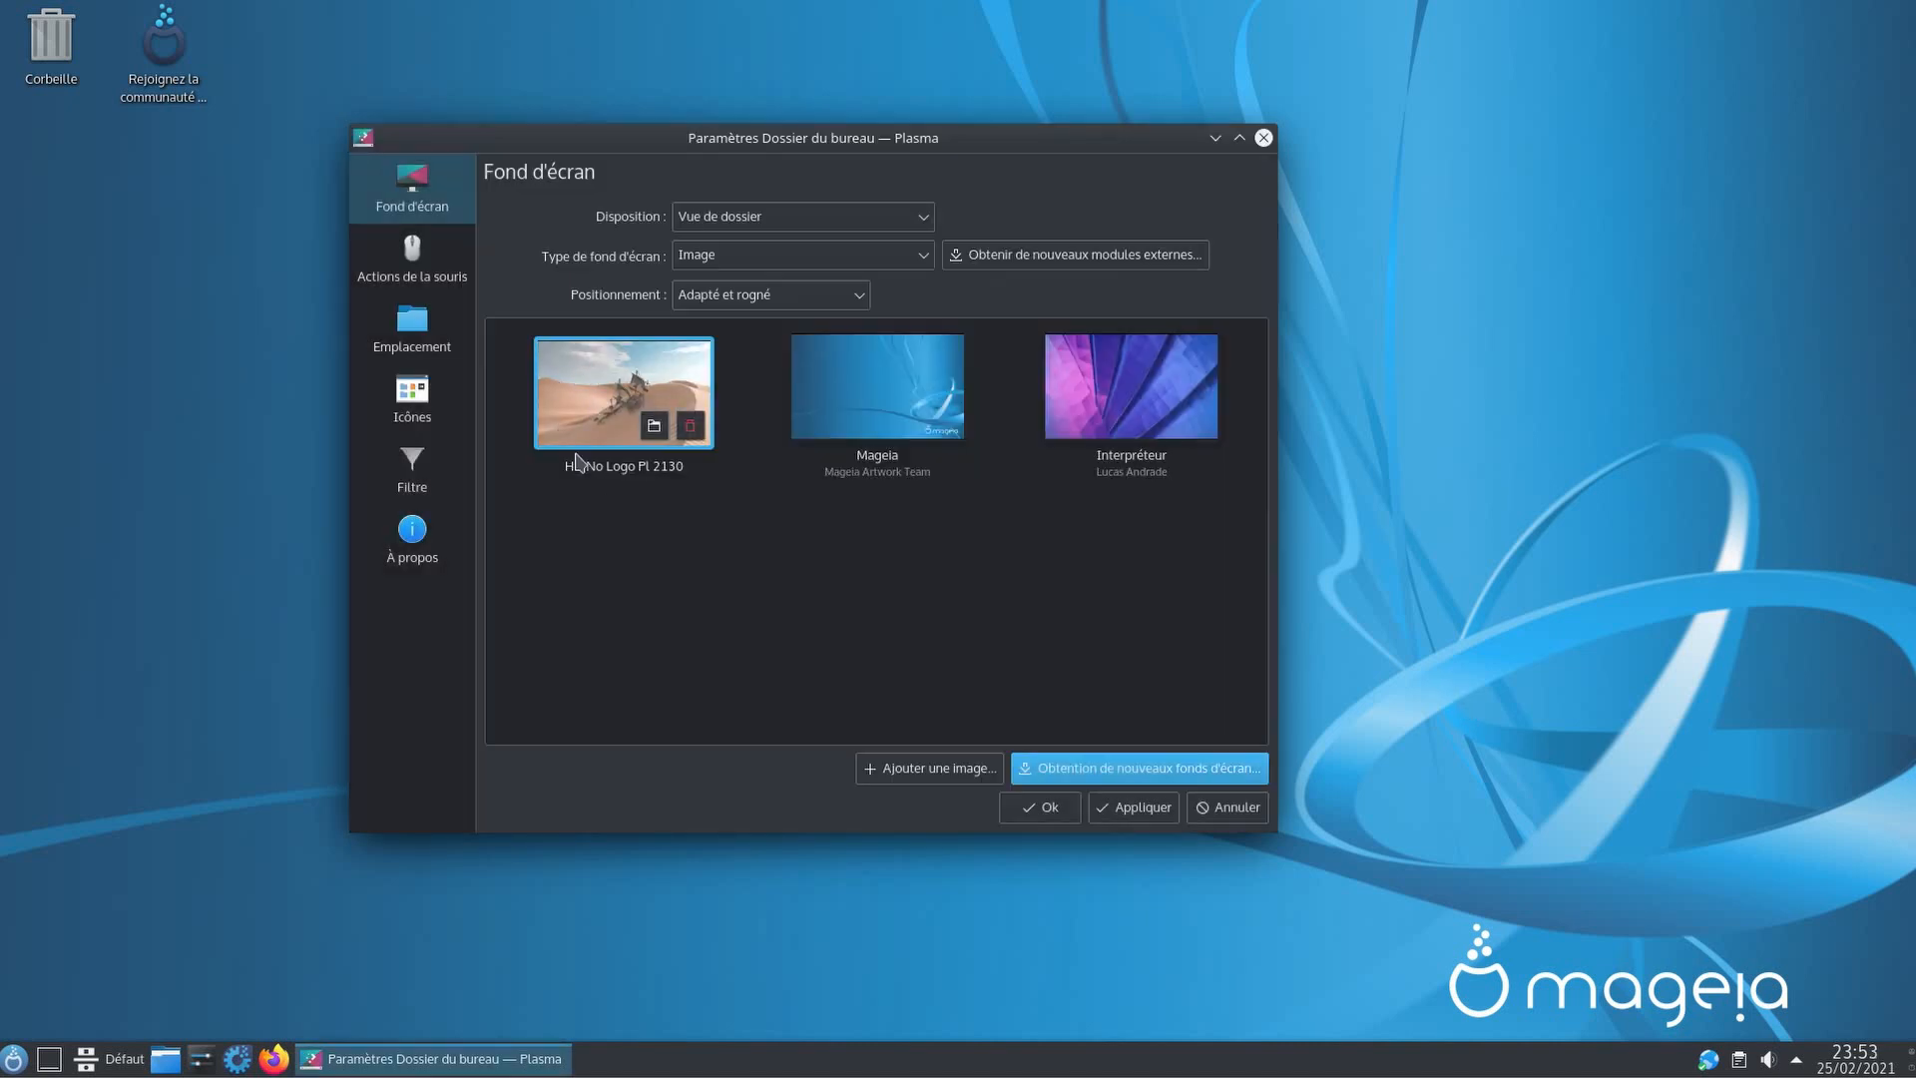
Step: Apply 'HD No Logo Pl 2130' as the desktop background and confirm with Ok
{"action": "left_click", "coordinate": [1141, 809]}
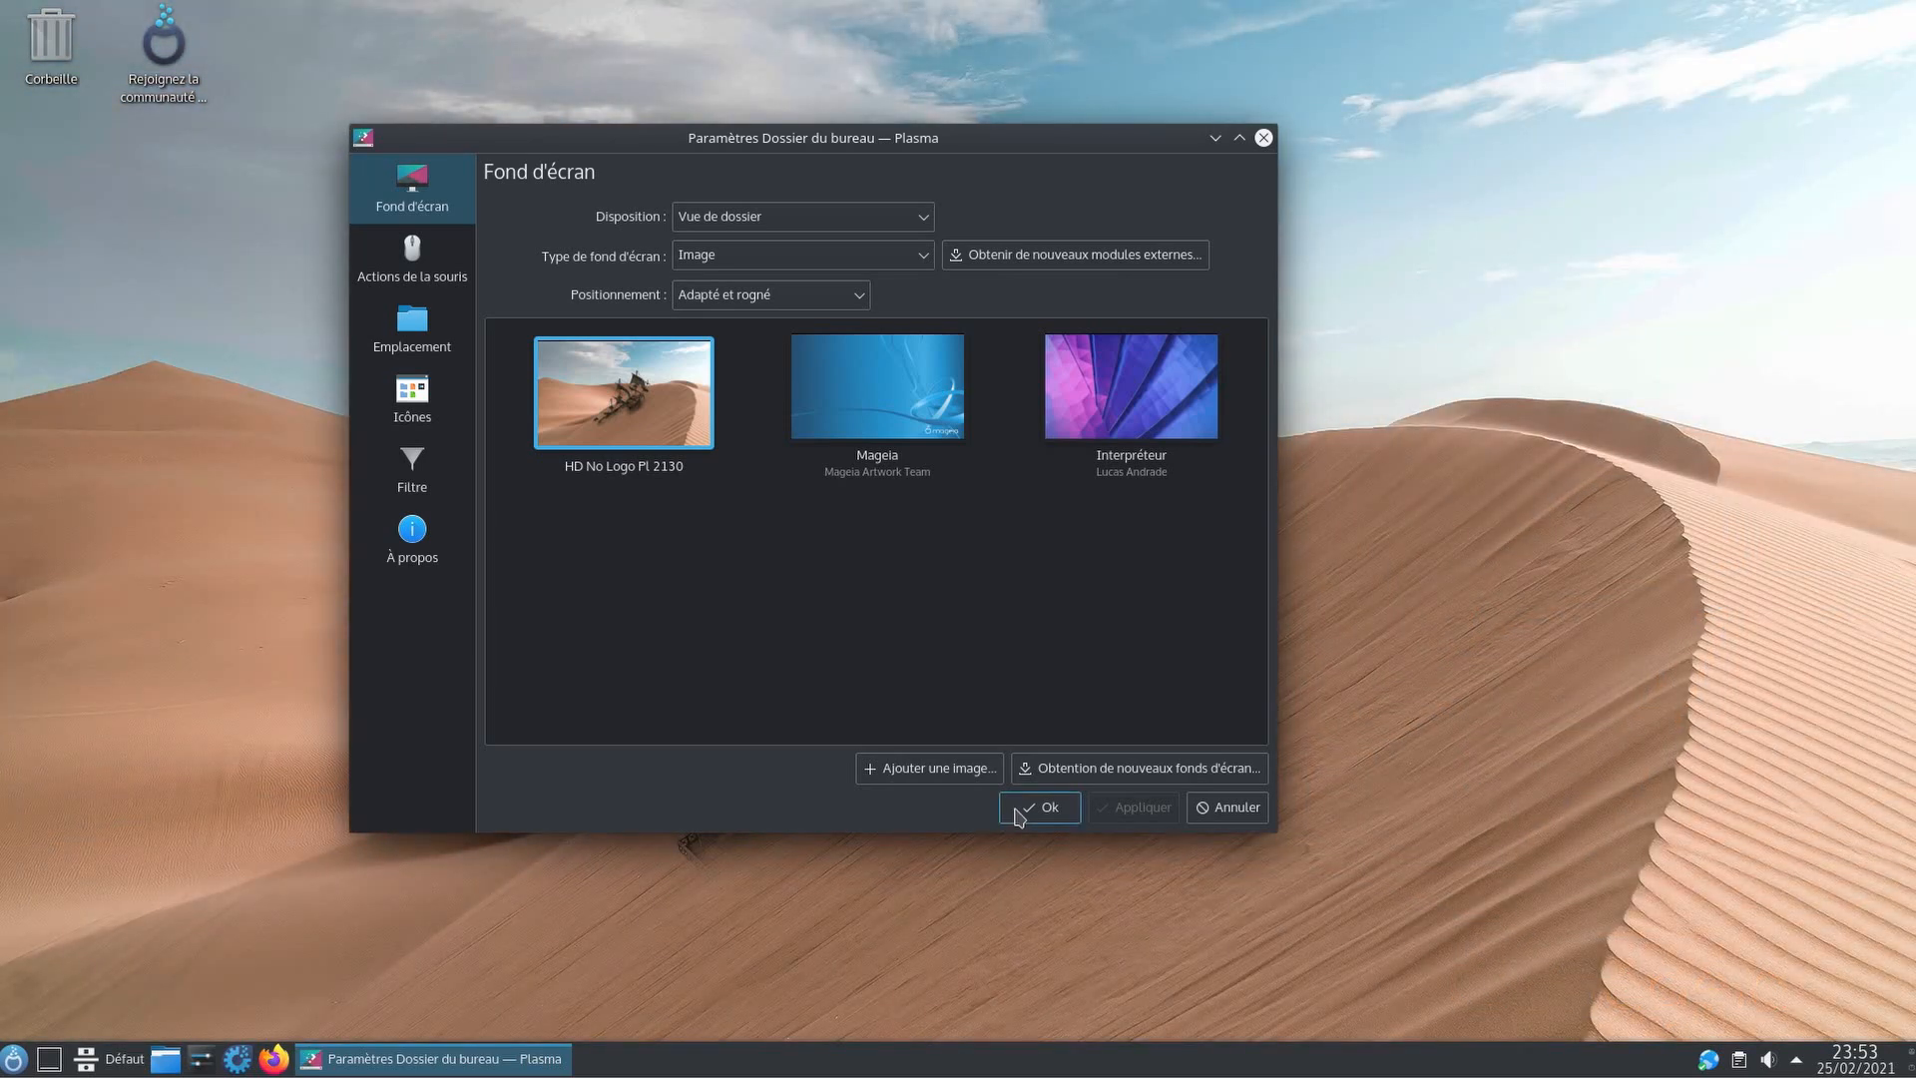
{"action": "left_click", "coordinate": [1018, 817]}
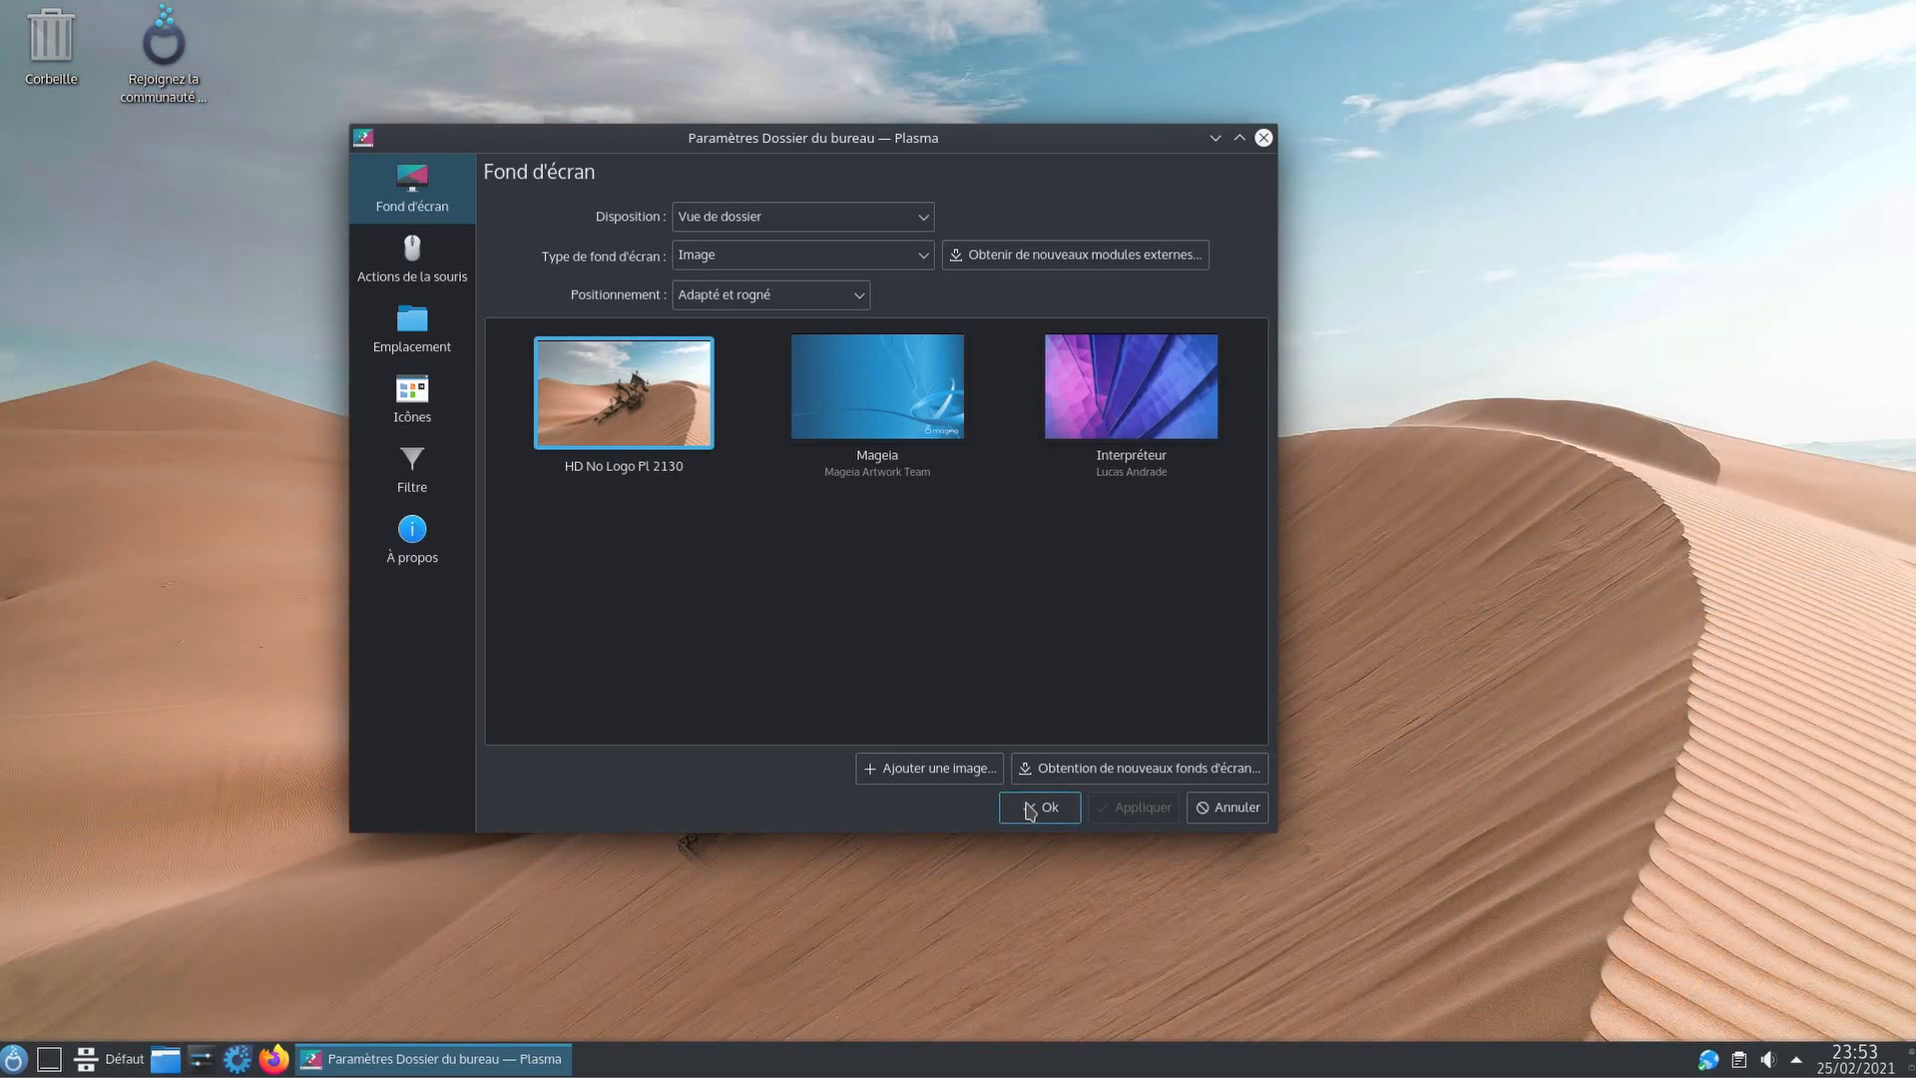